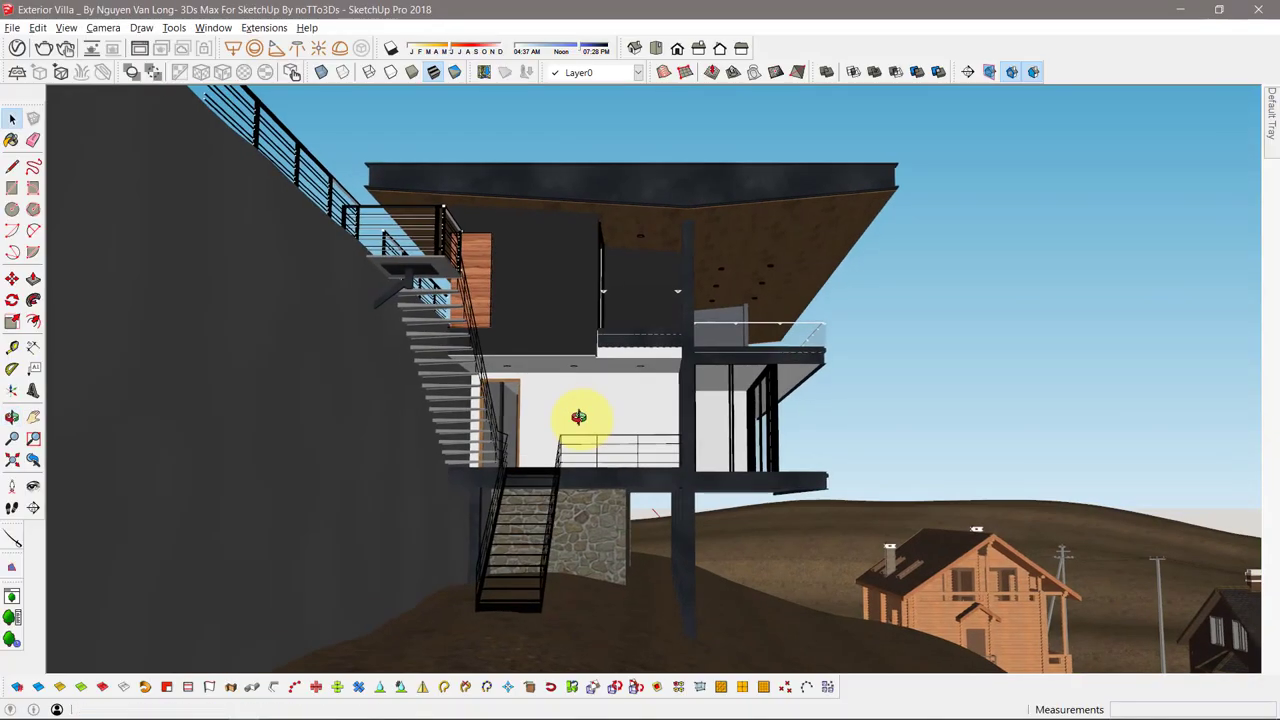
# Switch from the channel intro to the Lumion Pro 8.5 window showing the empty grass scene
pyautogui.hotkey('alt', 'Tab')
# Import the Exterior Villa SketchUp file, confirm its name and place it on the hillside
pyautogui.click(737, 358)
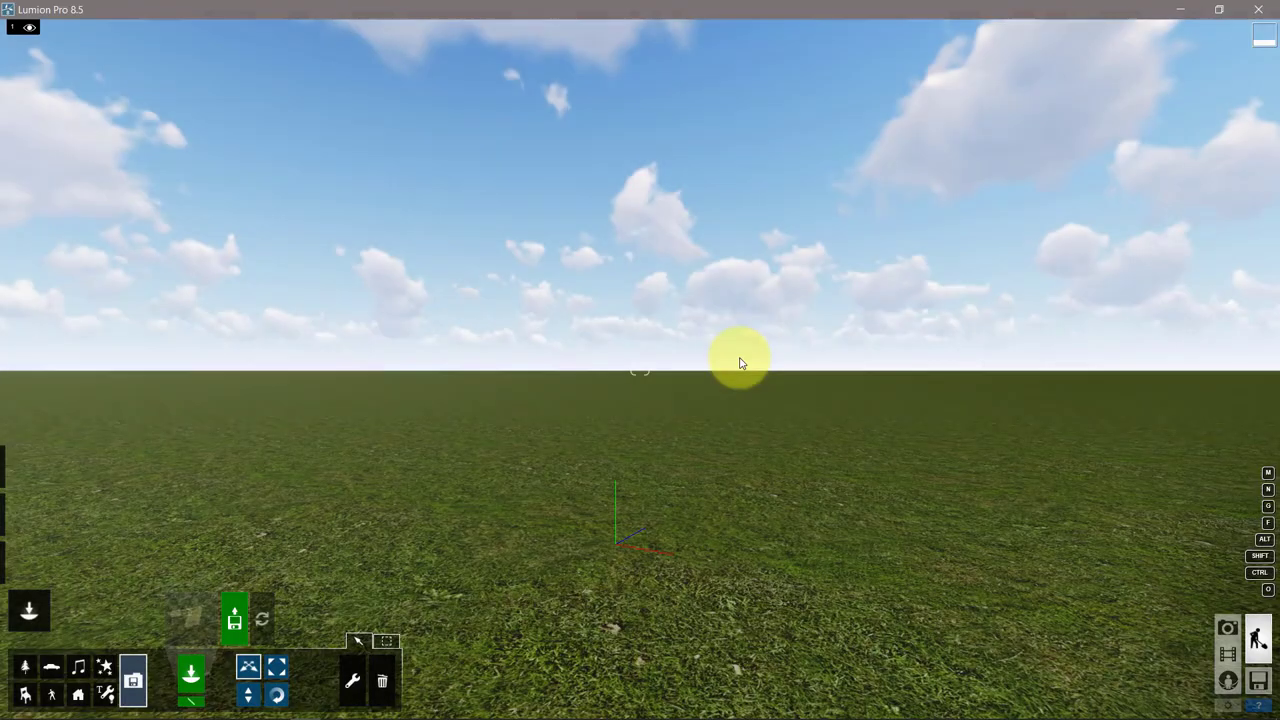
pyautogui.click(240, 625)
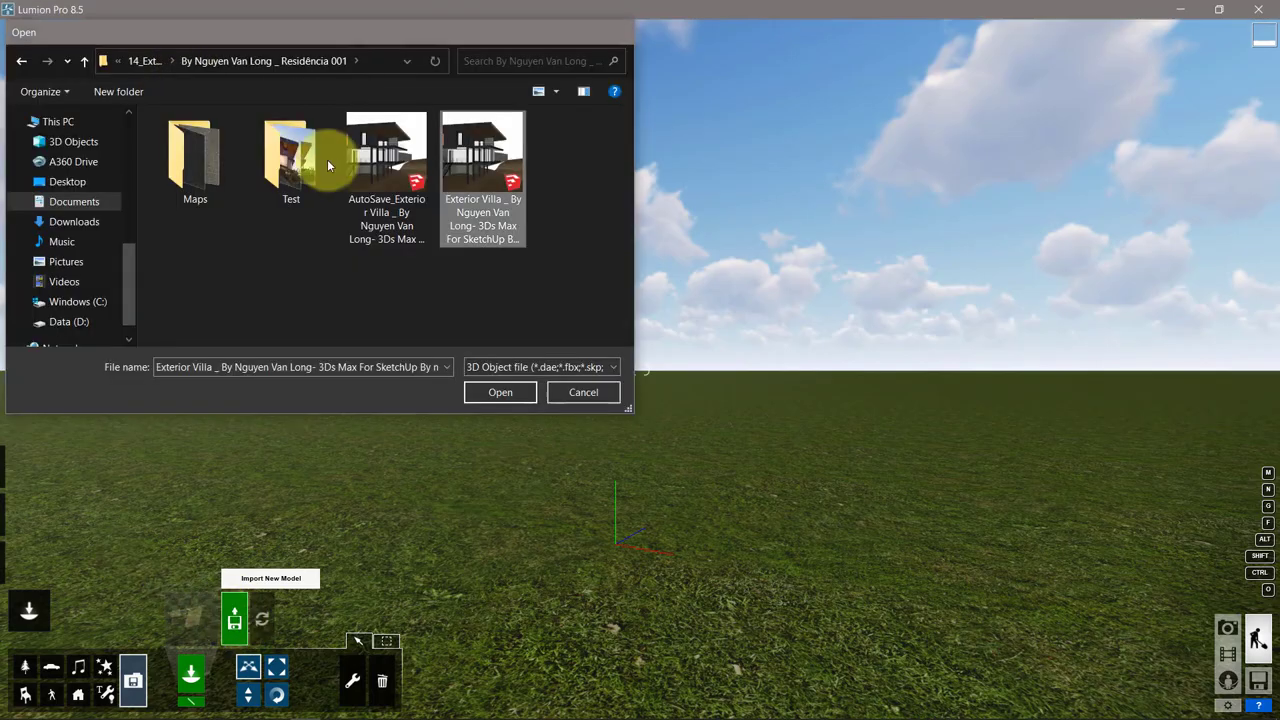
pyautogui.press('Return')
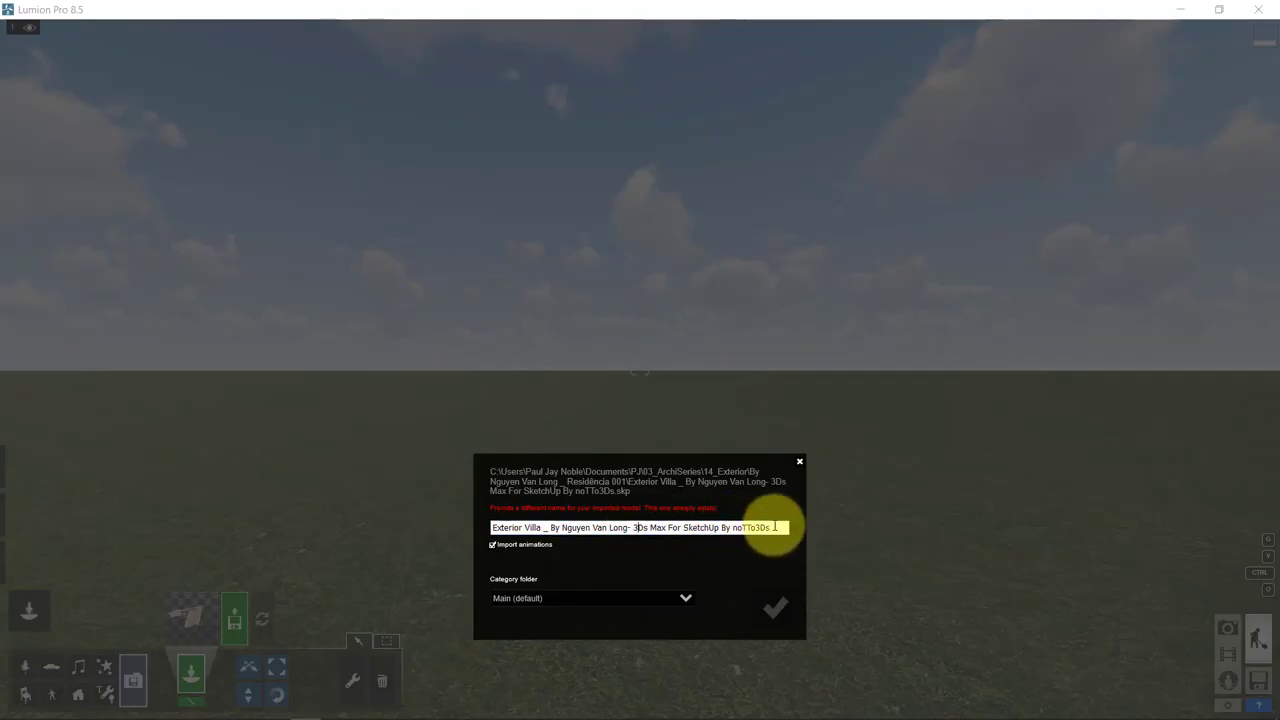
pyautogui.moveTo(775, 527); pyautogui.dragTo(355, 520)
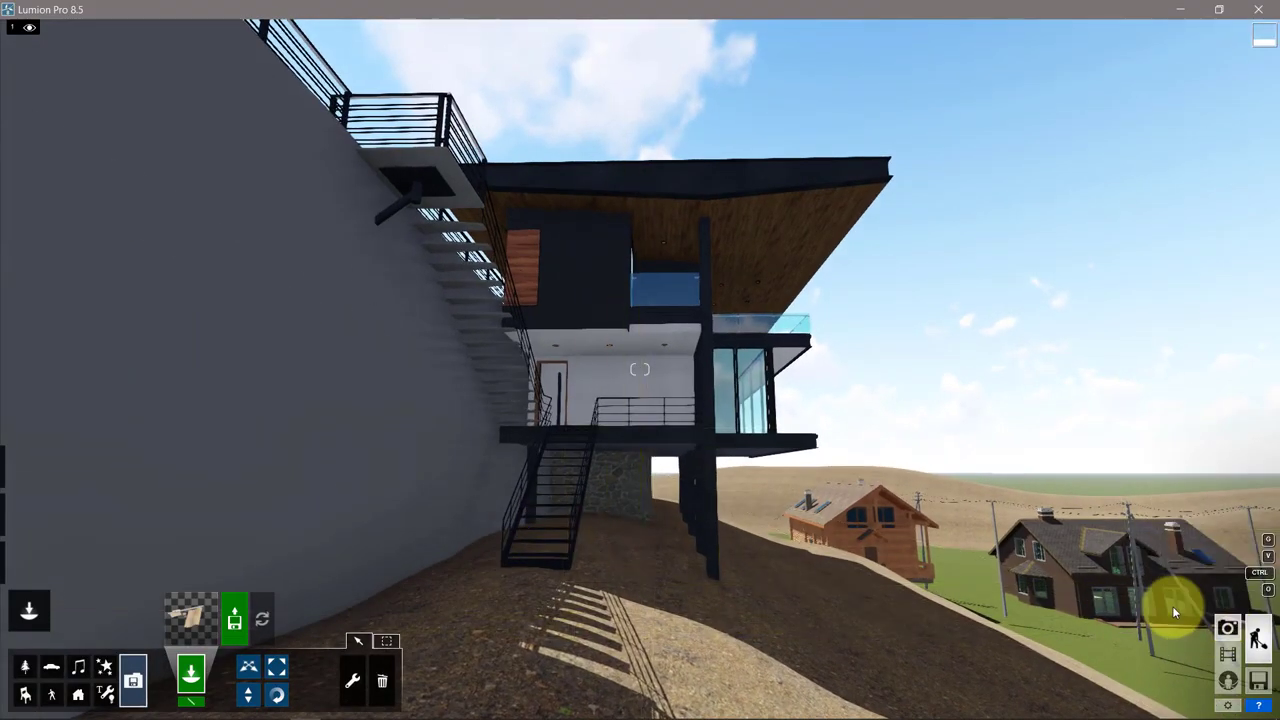
# Set up a still photo and apply the Dawn photo style
pyautogui.click(1174, 611)
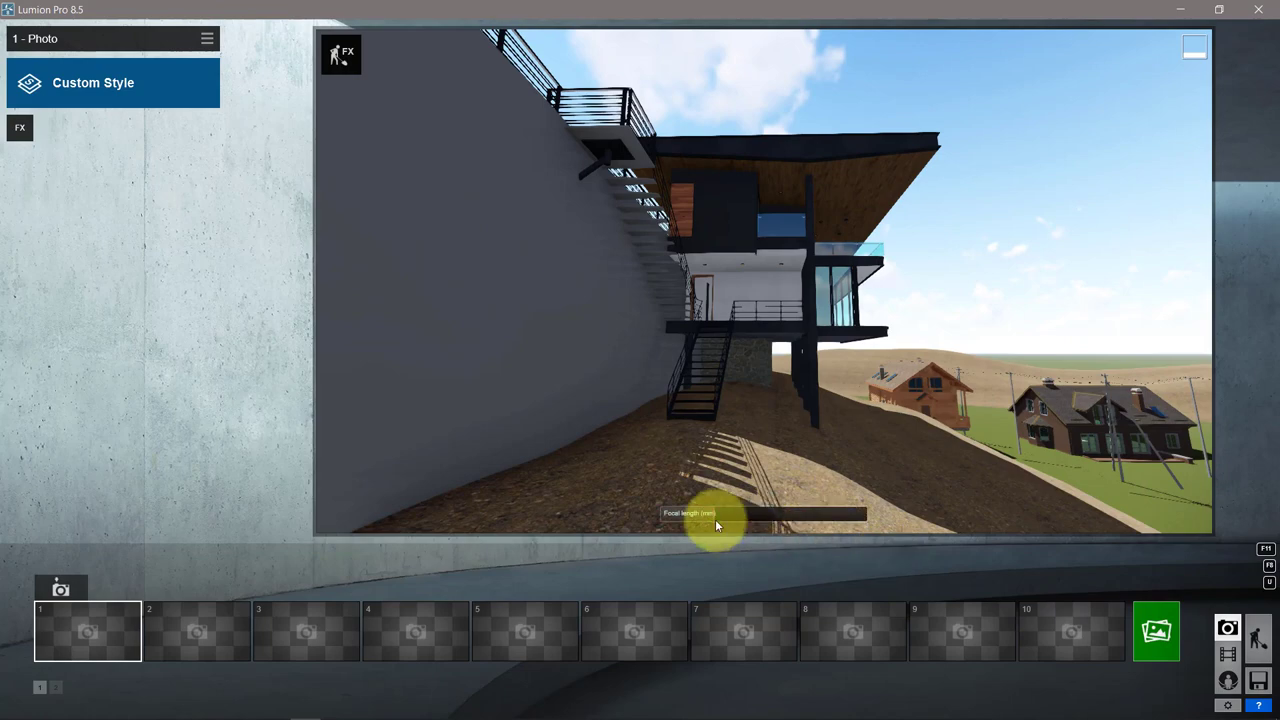
pyautogui.scroll(2, 791, 349)
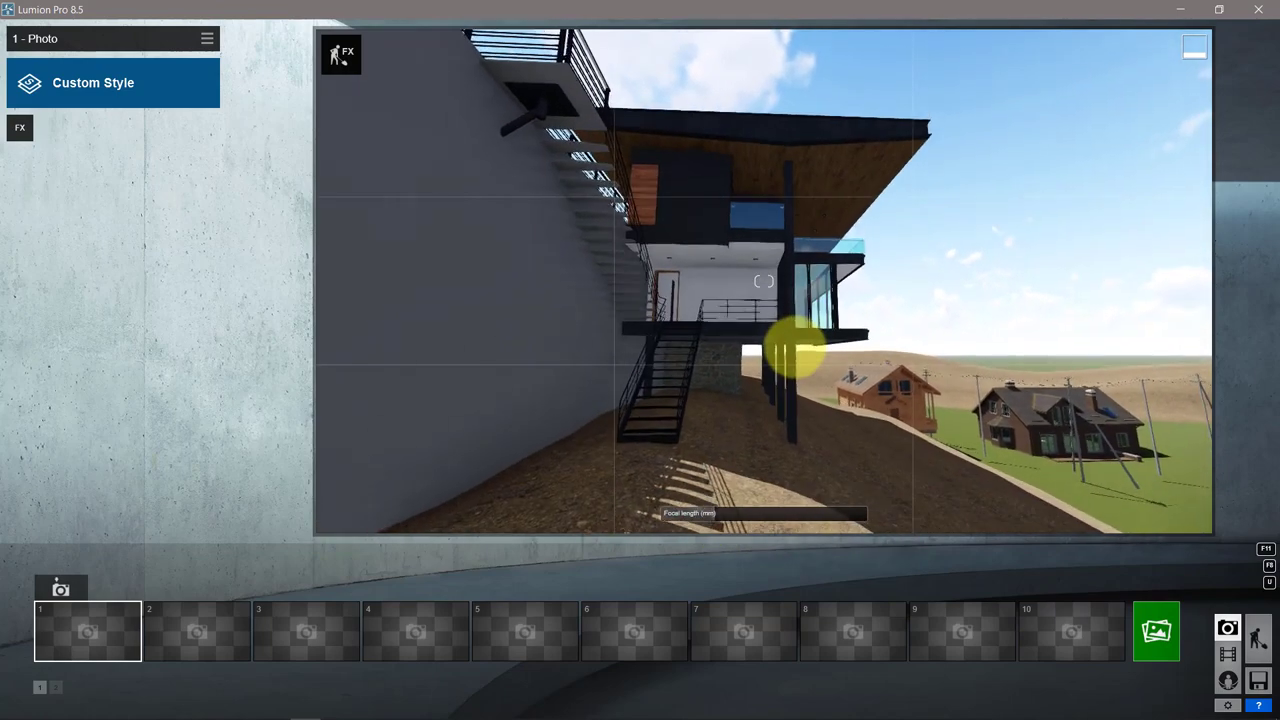
pyautogui.click(100, 83)
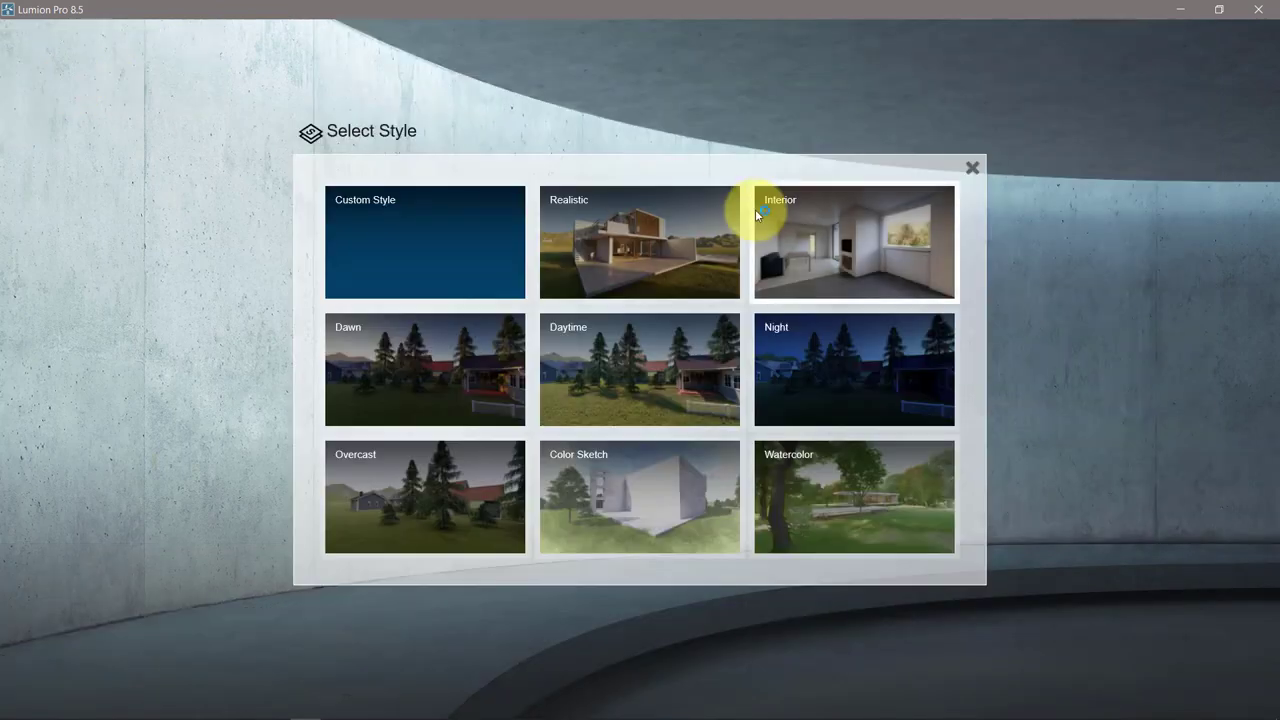
pyautogui.click(436, 357)
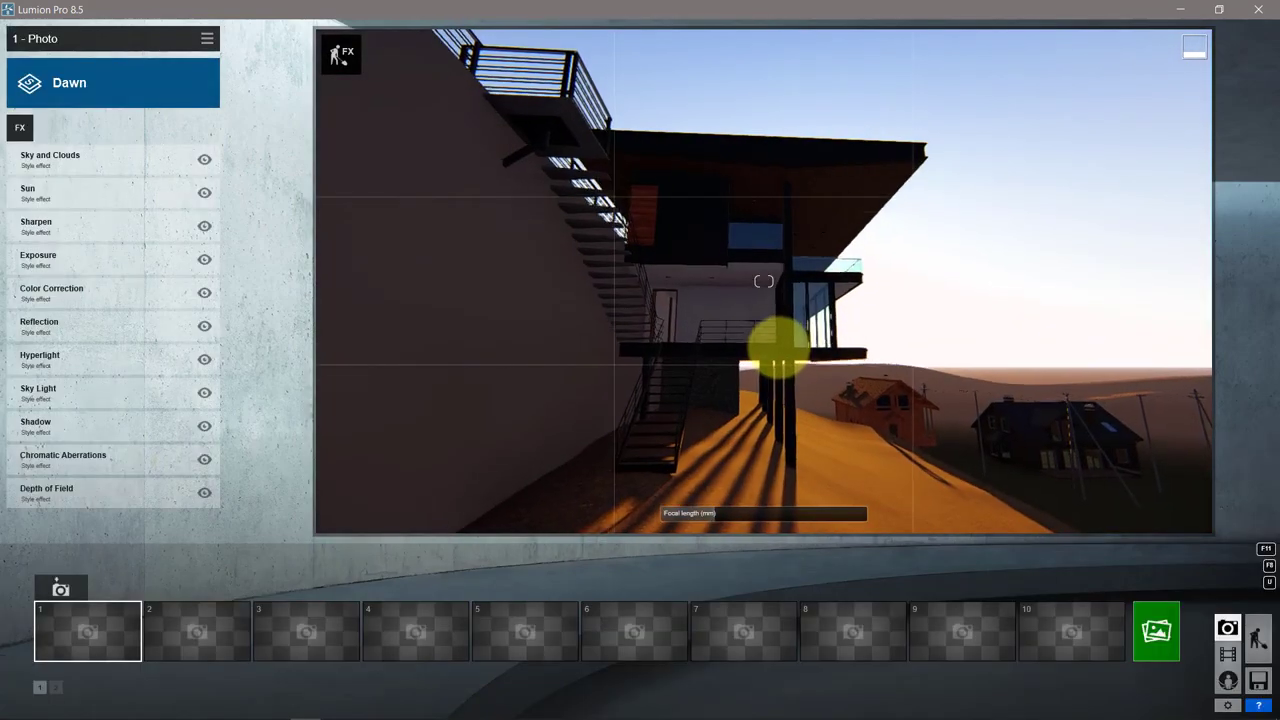
# Add the 2-Point Perspective effect and adjust the focal length to frame the villa
pyautogui.click(20, 127)
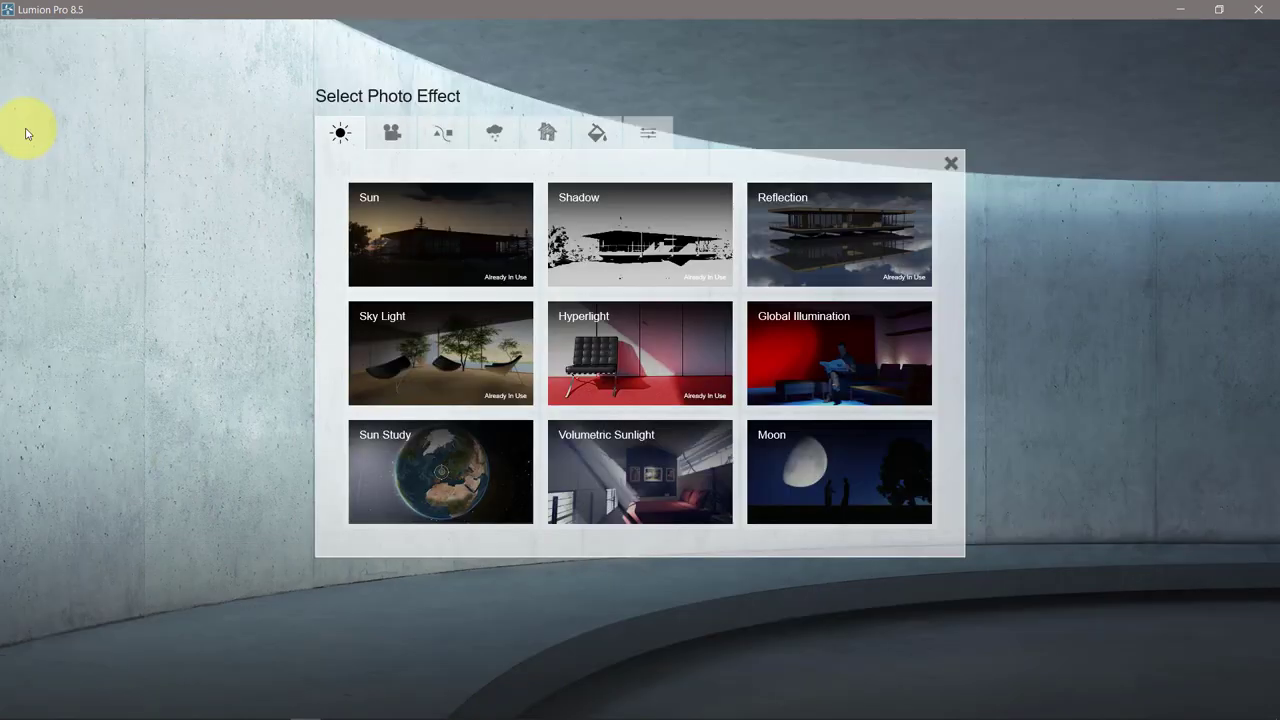
pyautogui.click(392, 132)
pyautogui.click(822, 237)
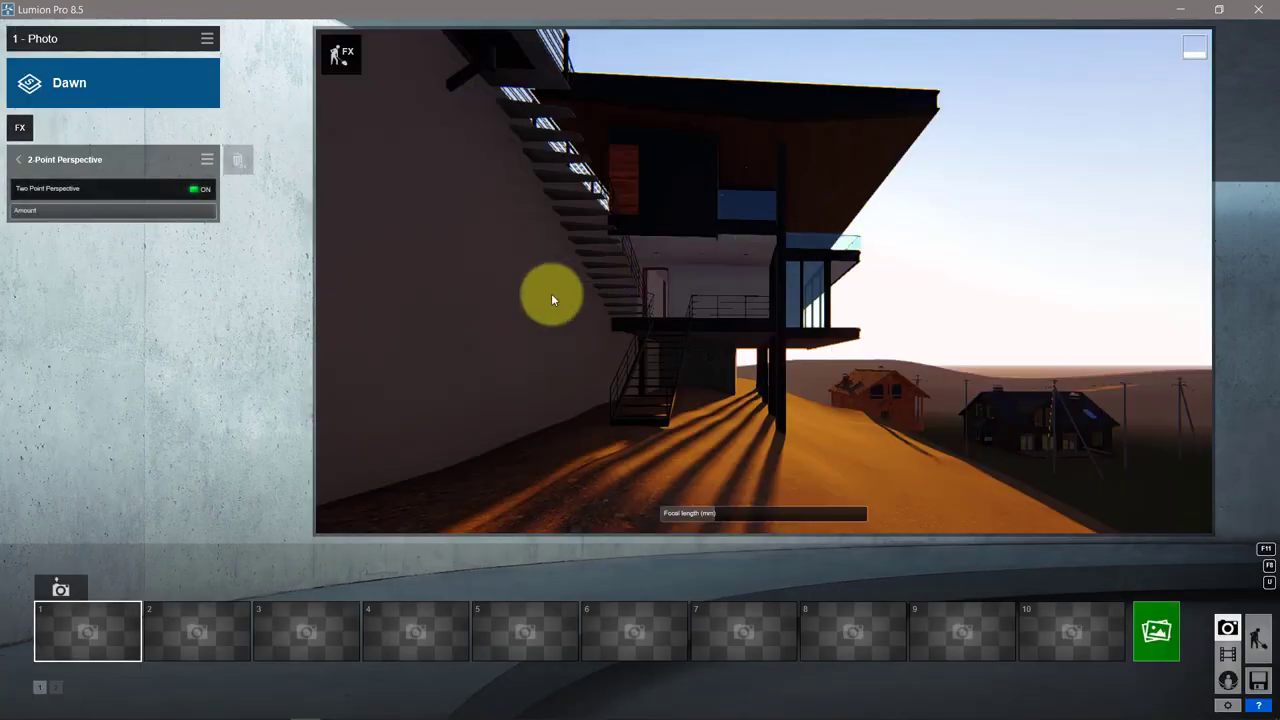
pyautogui.press('s')
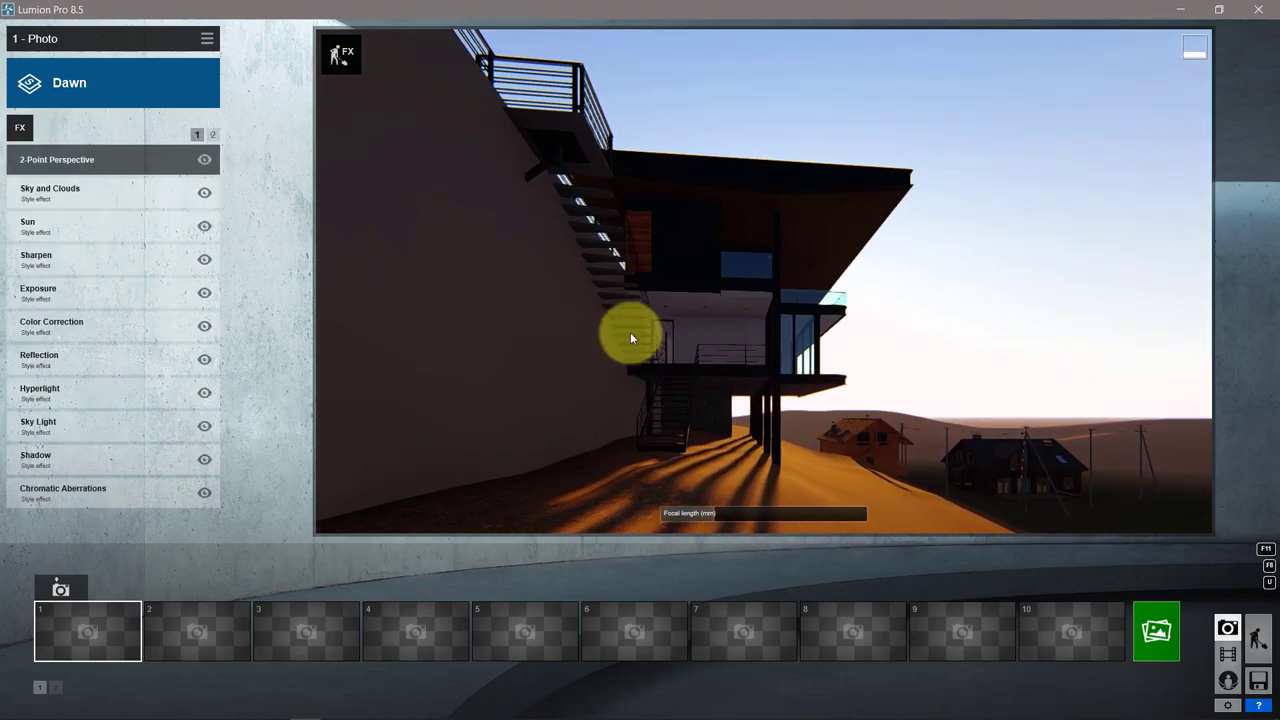
pyautogui.moveTo(719, 516); pyautogui.dragTo(732, 514)
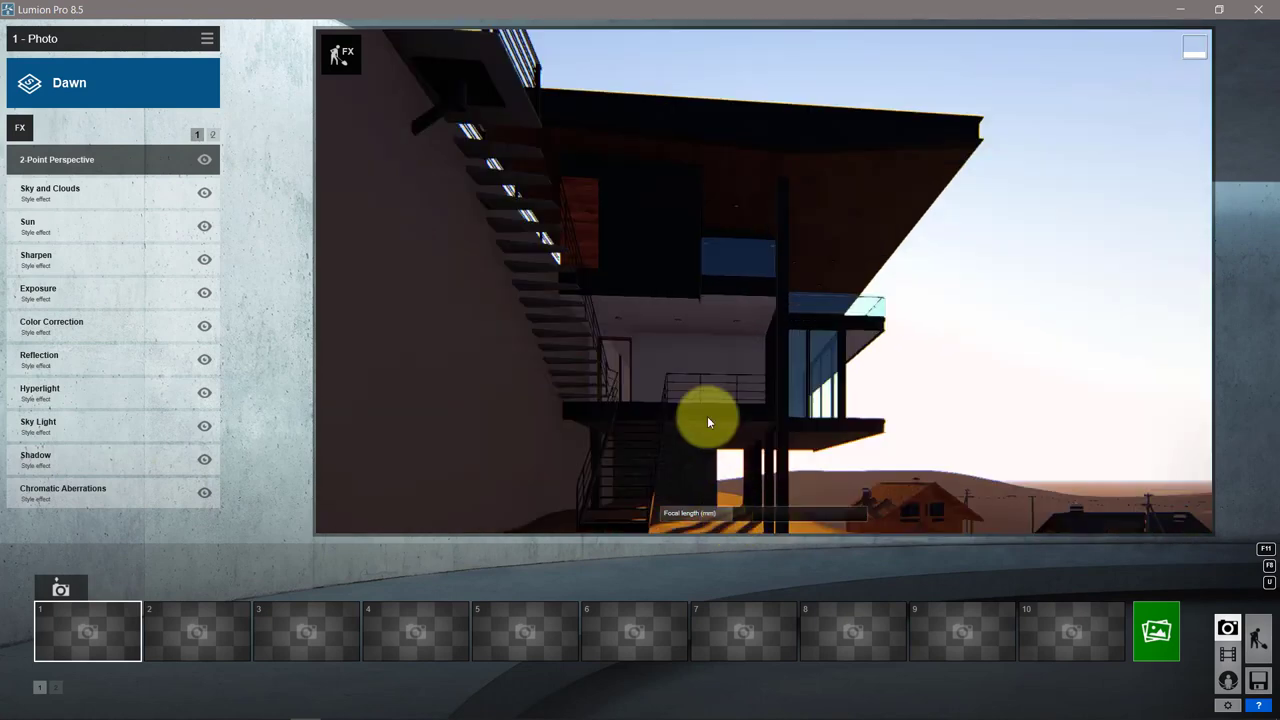
# Change the sun heading to shift the lighting on the villa
pyautogui.click(60, 222)
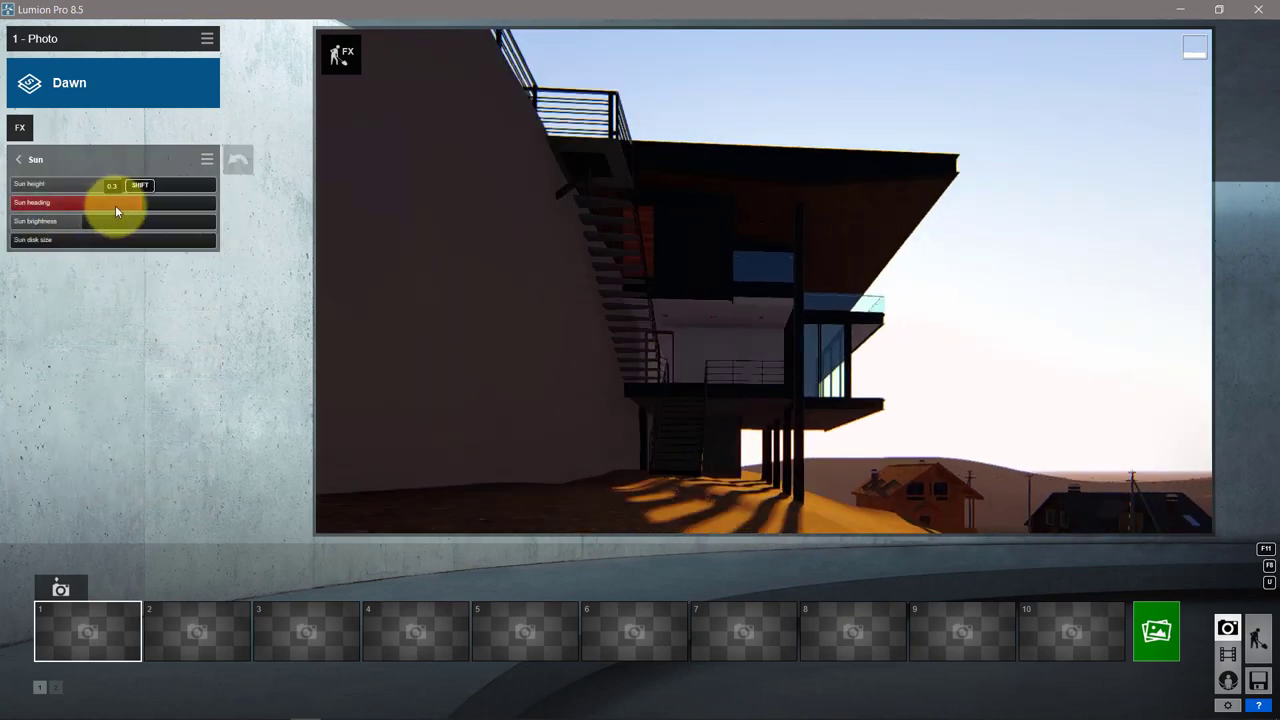
pyautogui.moveTo(115, 205); pyautogui.dragTo(132, 202)
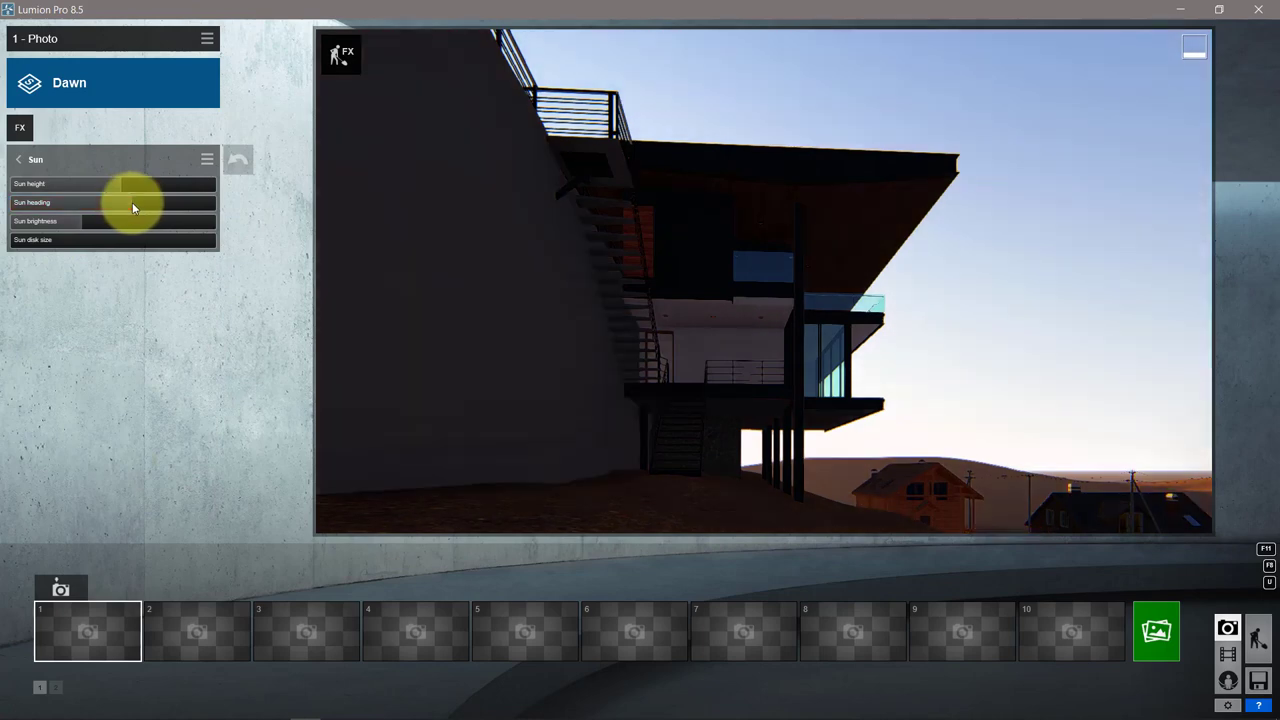
pyautogui.click(28, 163)
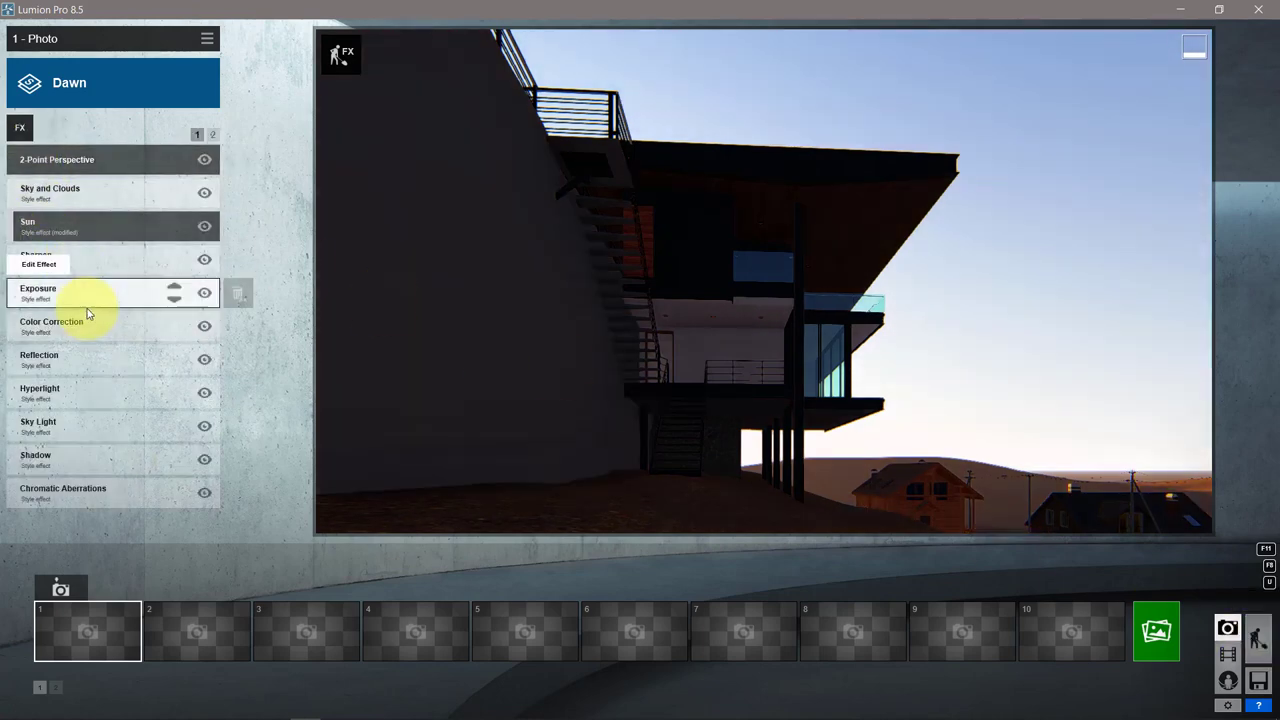
# Brighten the image with Color Correction and settle the exposure at 0.5
pyautogui.click(87, 305)
pyautogui.keyDown('shift'); pyautogui.moveTo(125, 190); pyautogui.dragTo(148, 192); pyautogui.keyUp('shift')
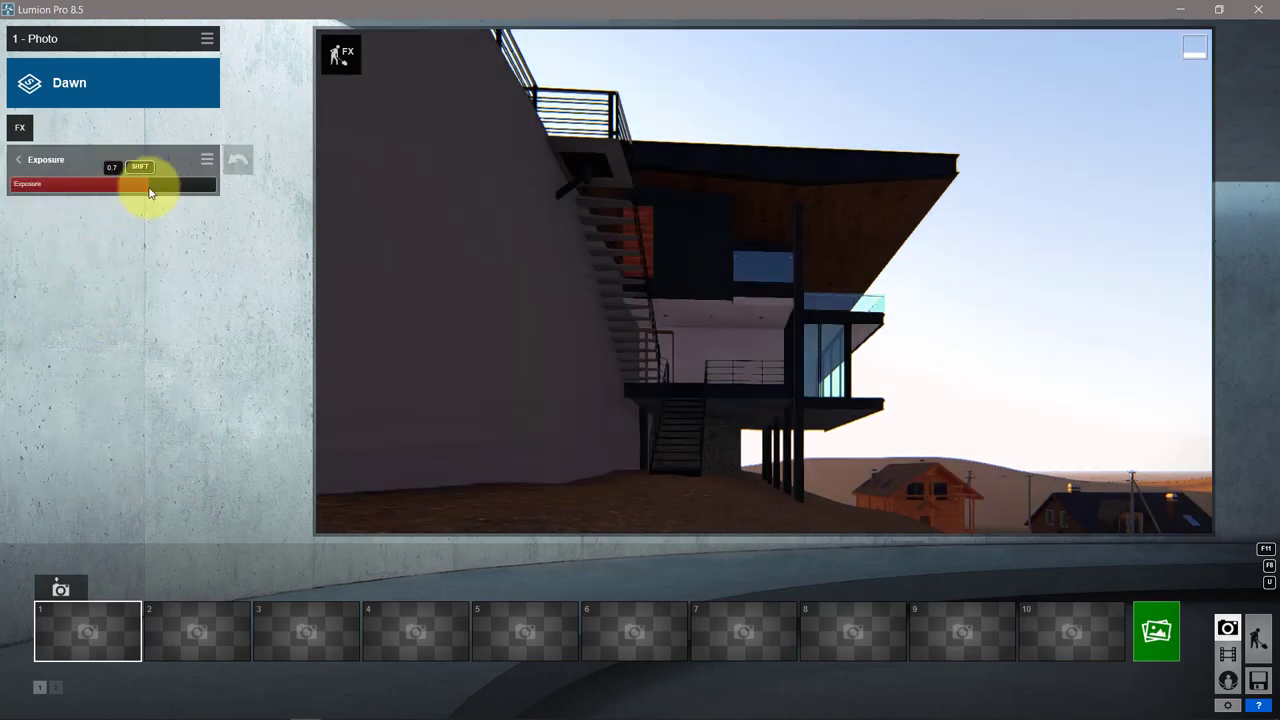
pyautogui.click(28, 160)
pyautogui.click(85, 341)
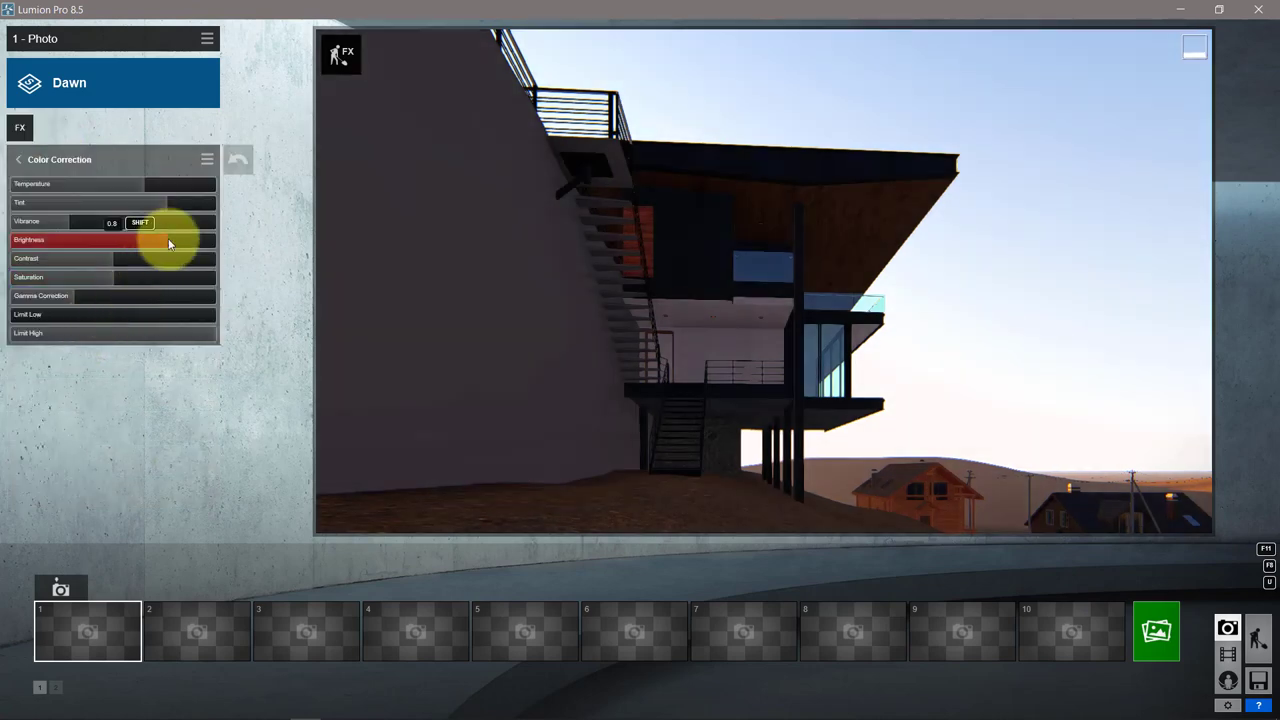
pyautogui.keyDown('shift'); pyautogui.moveTo(168, 238); pyautogui.dragTo(208, 239); pyautogui.keyUp('shift')
pyautogui.click(64, 158)
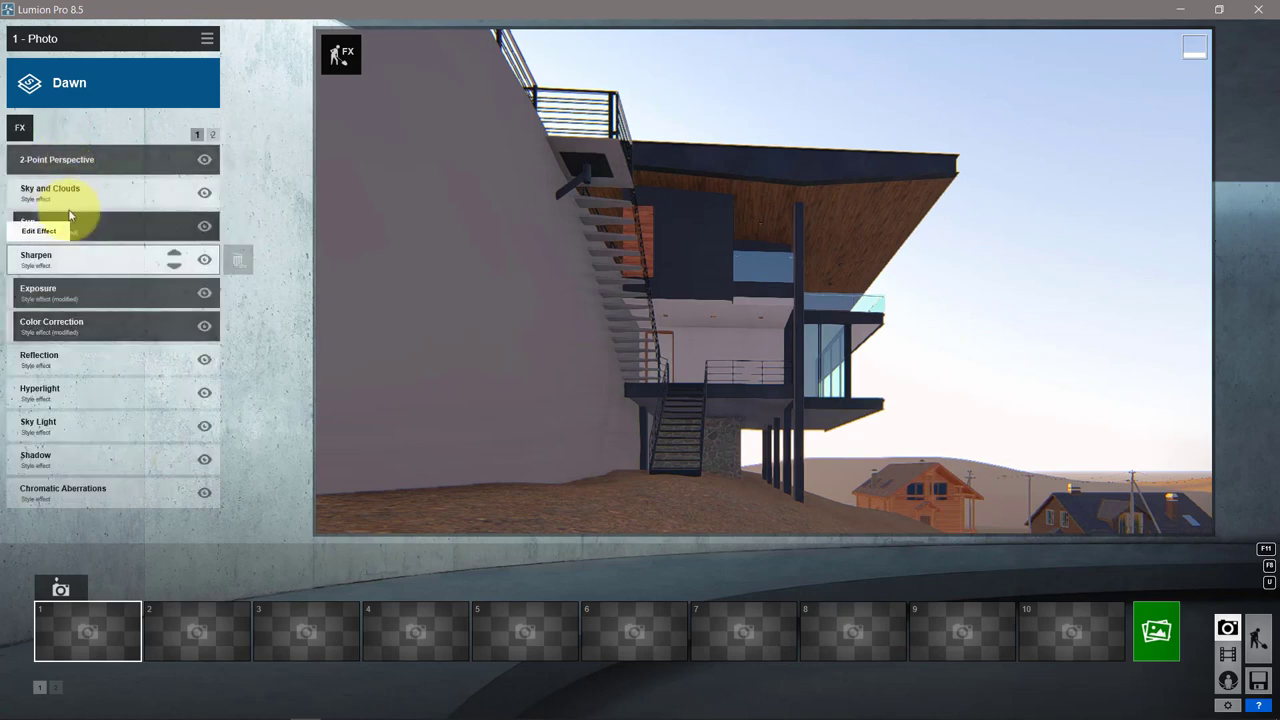
pyautogui.click(86, 295)
pyautogui.keyDown('shift'); pyautogui.moveTo(137, 186); pyautogui.dragTo(122, 195); pyautogui.keyUp('shift')
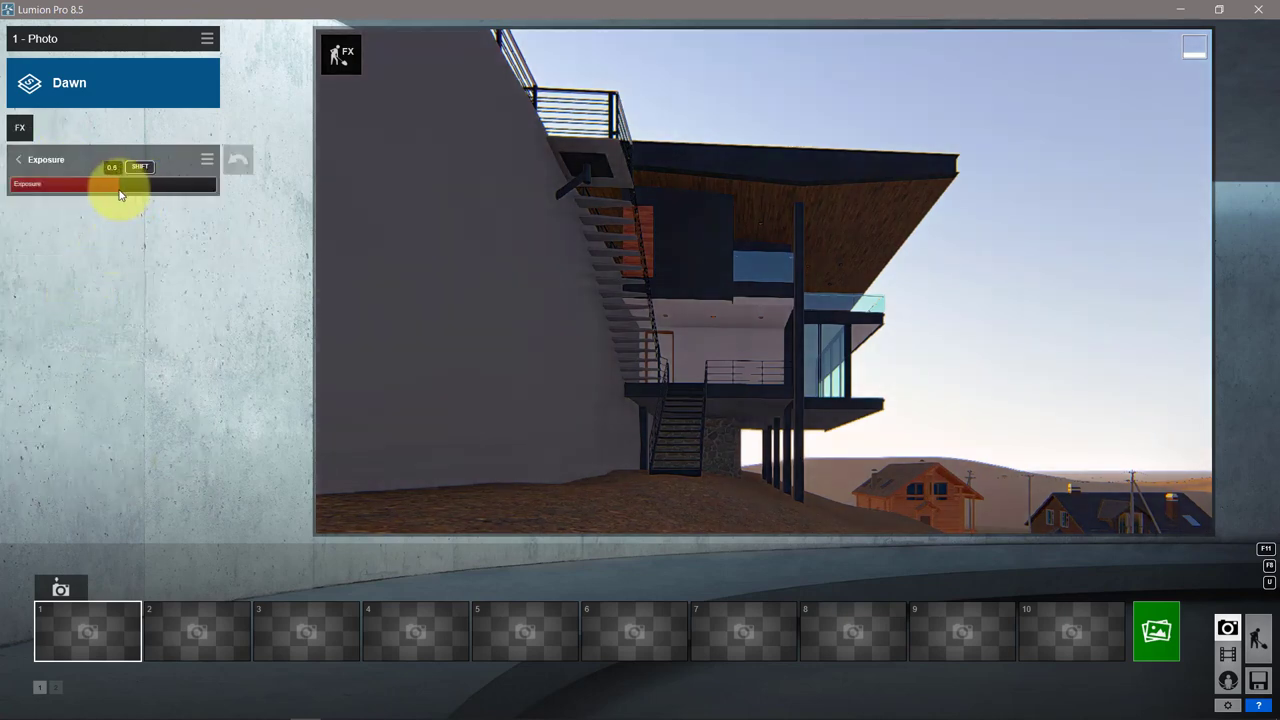
# Apply the Landscape material to the terrain
pyautogui.click(1258, 637)
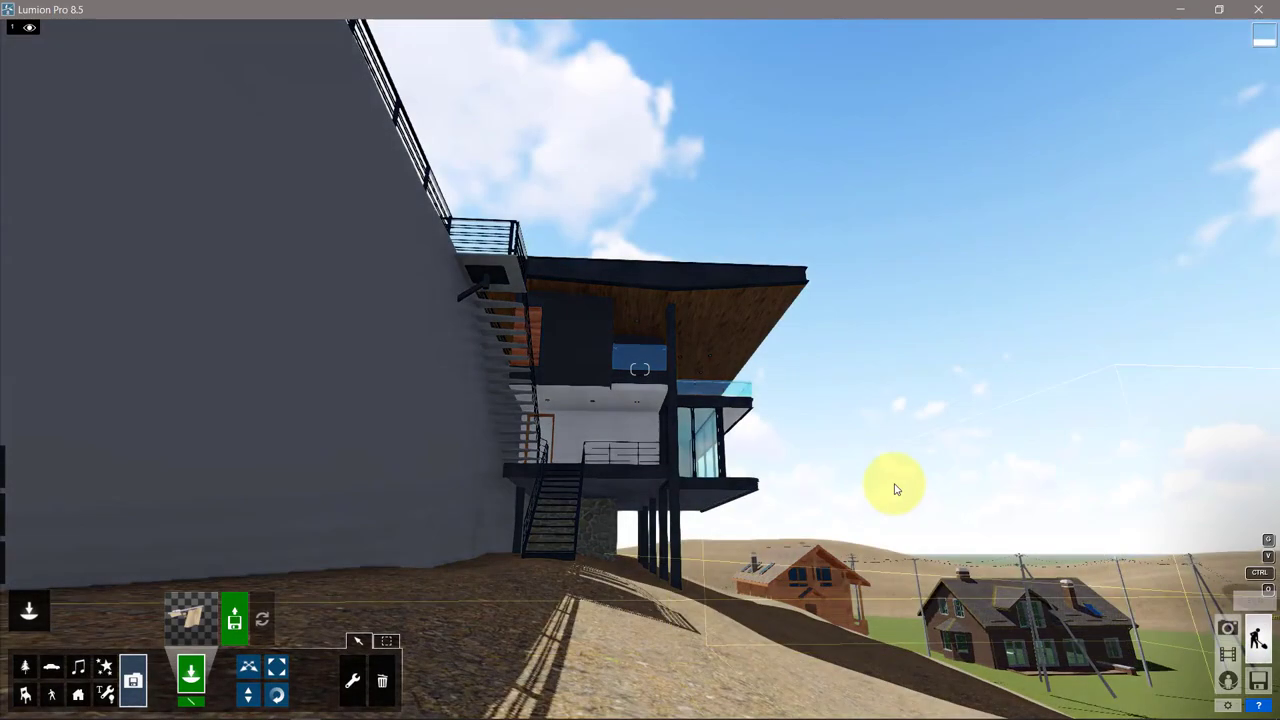
pyautogui.click(29, 565)
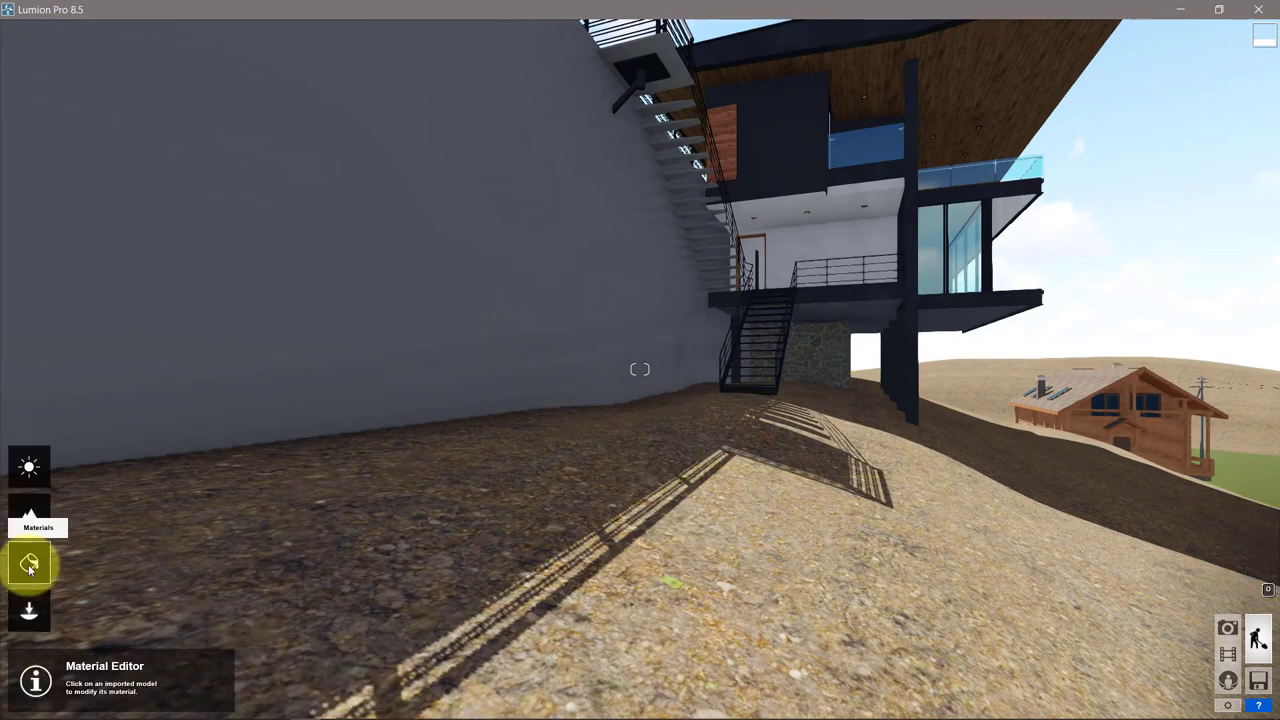
pyautogui.click(546, 496)
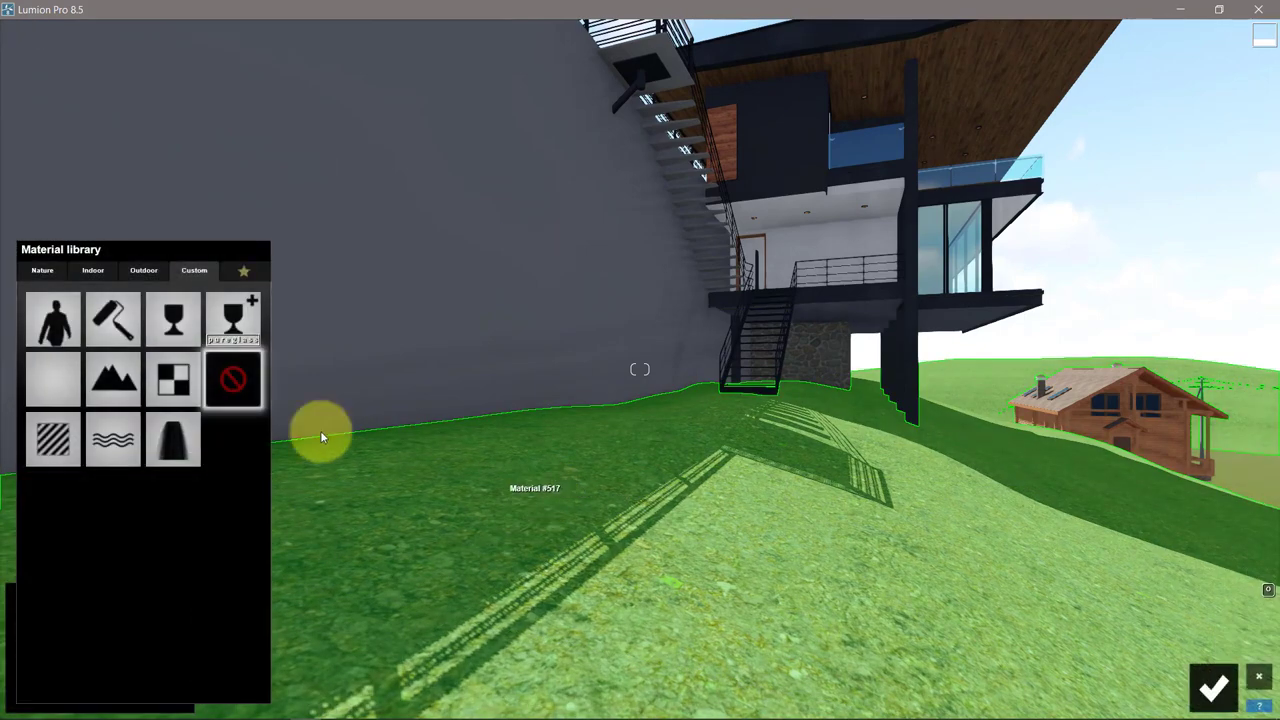
pyautogui.click(114, 362)
# Give the steel beams a Standard material with reflectivity 1.4 and increased Iron weathering
pyautogui.press('w')
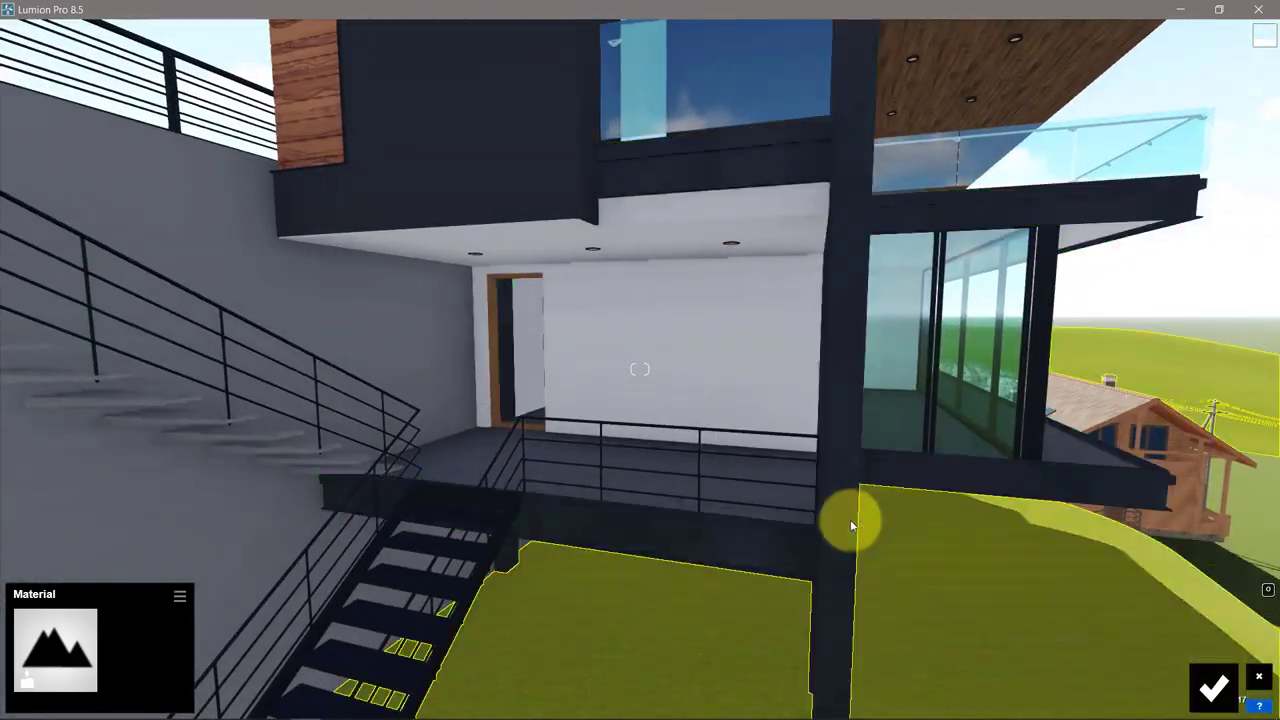
pyautogui.click(840, 539)
pyautogui.click(68, 446)
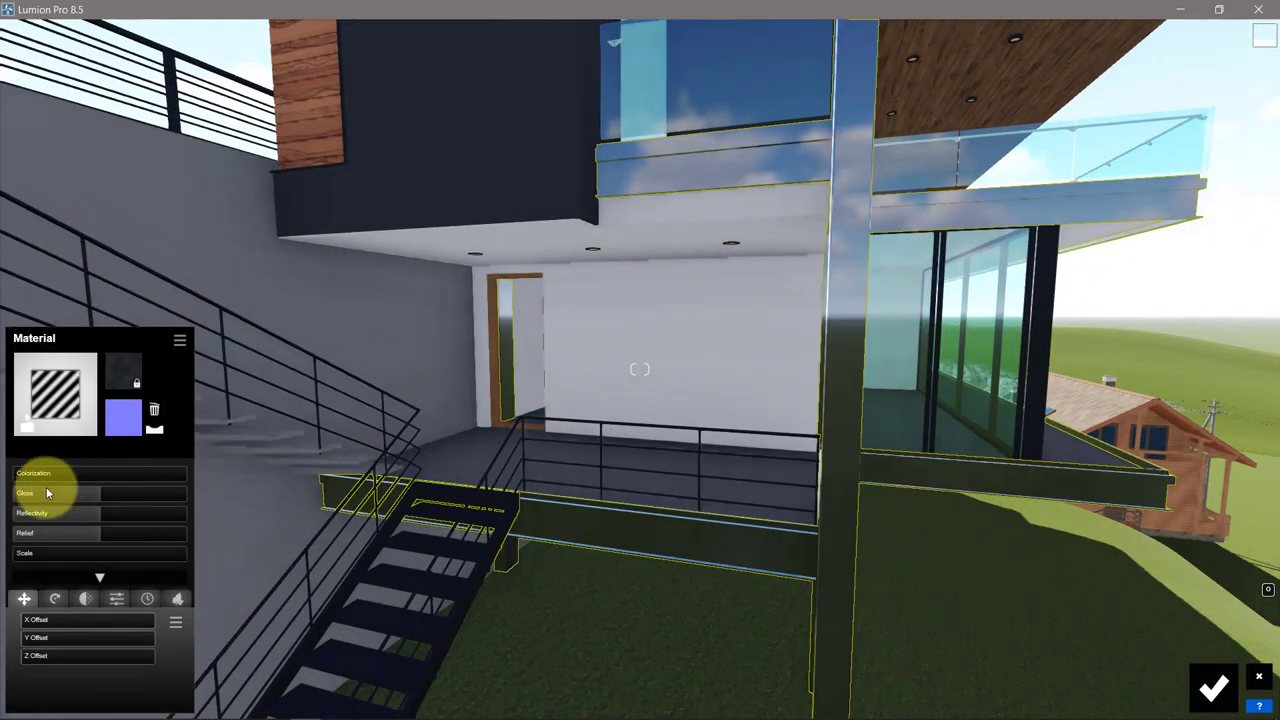
pyautogui.moveTo(108, 514); pyautogui.dragTo(138, 515)
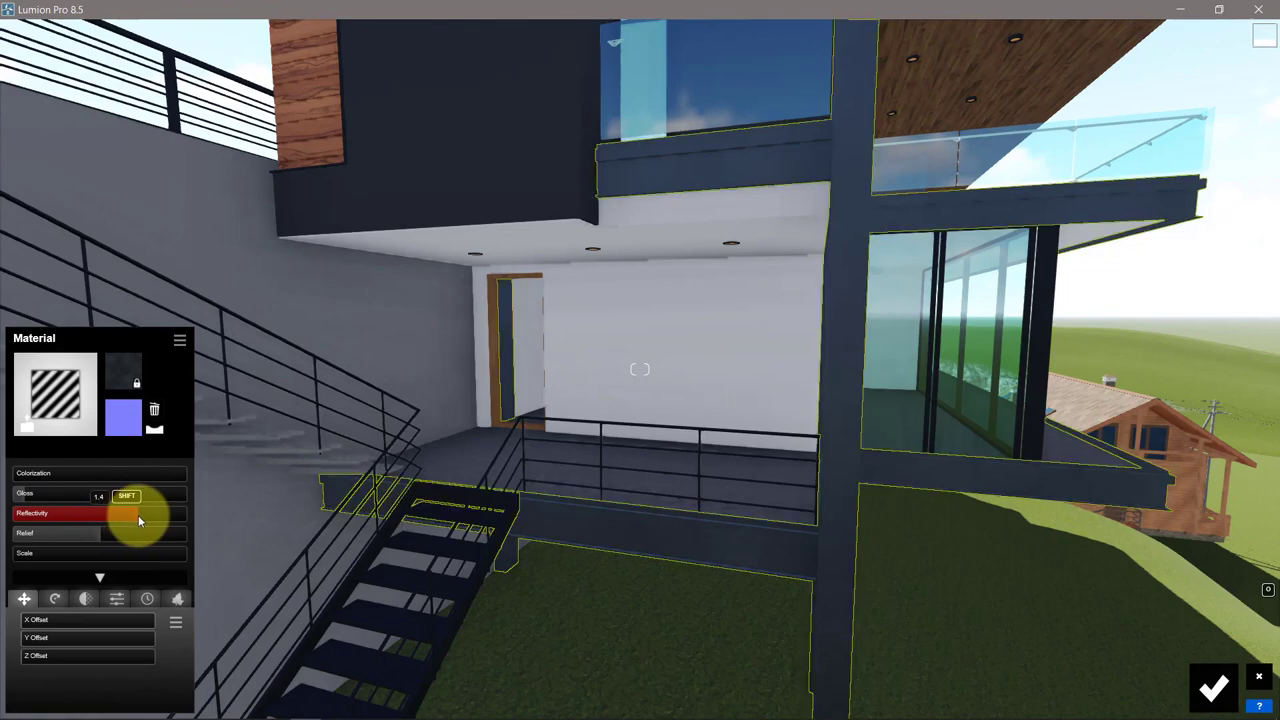
pyautogui.click(143, 600)
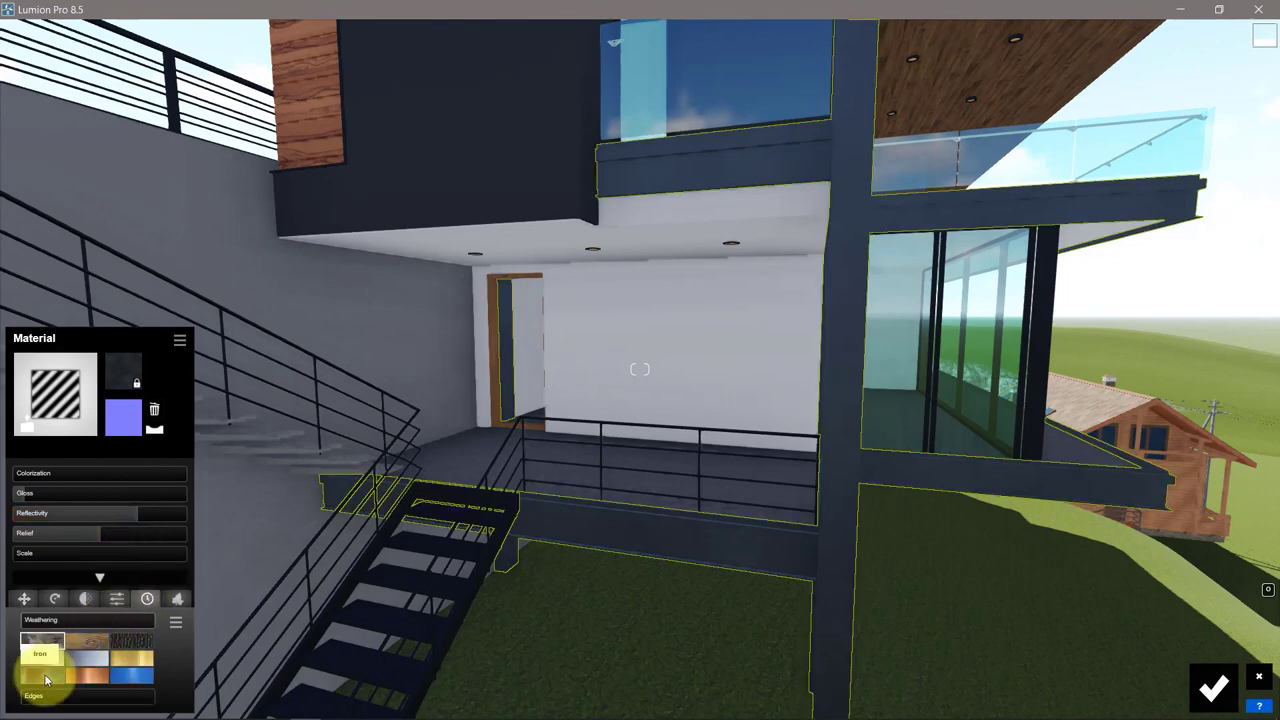
pyautogui.click(27, 621)
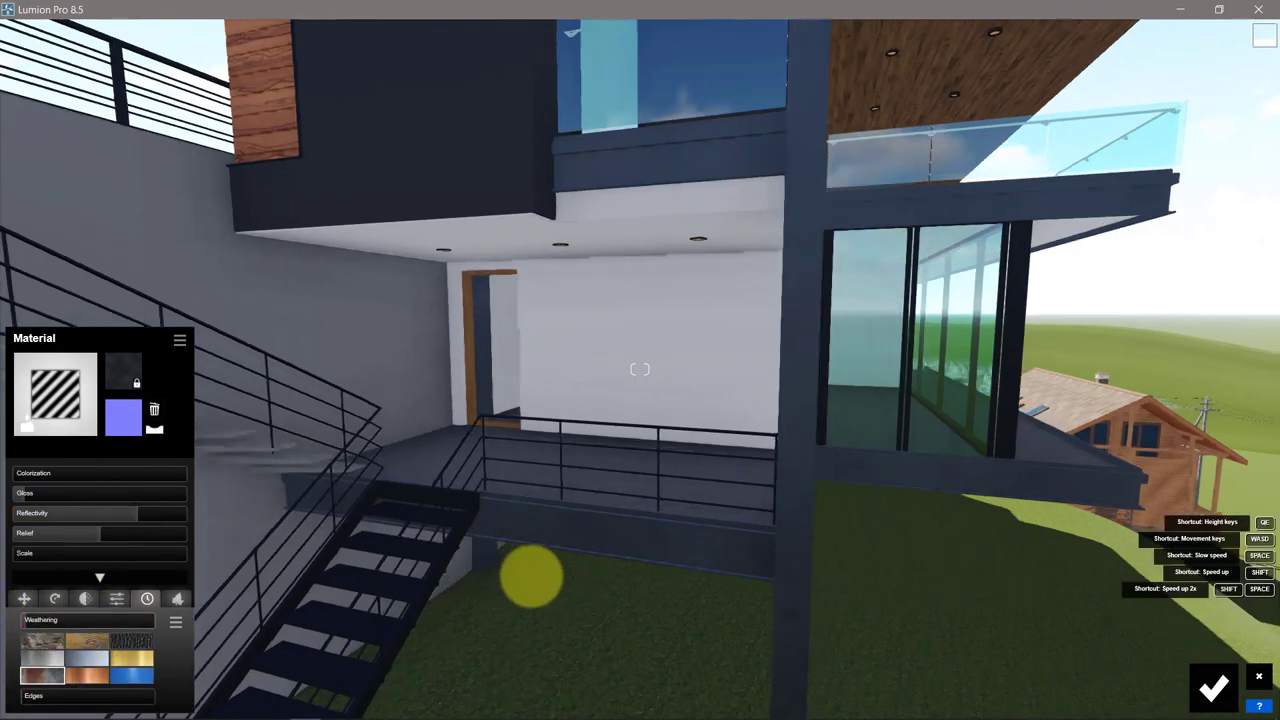
pyautogui.press('w')
pyautogui.moveTo(27, 621); pyautogui.dragTo(137, 624)
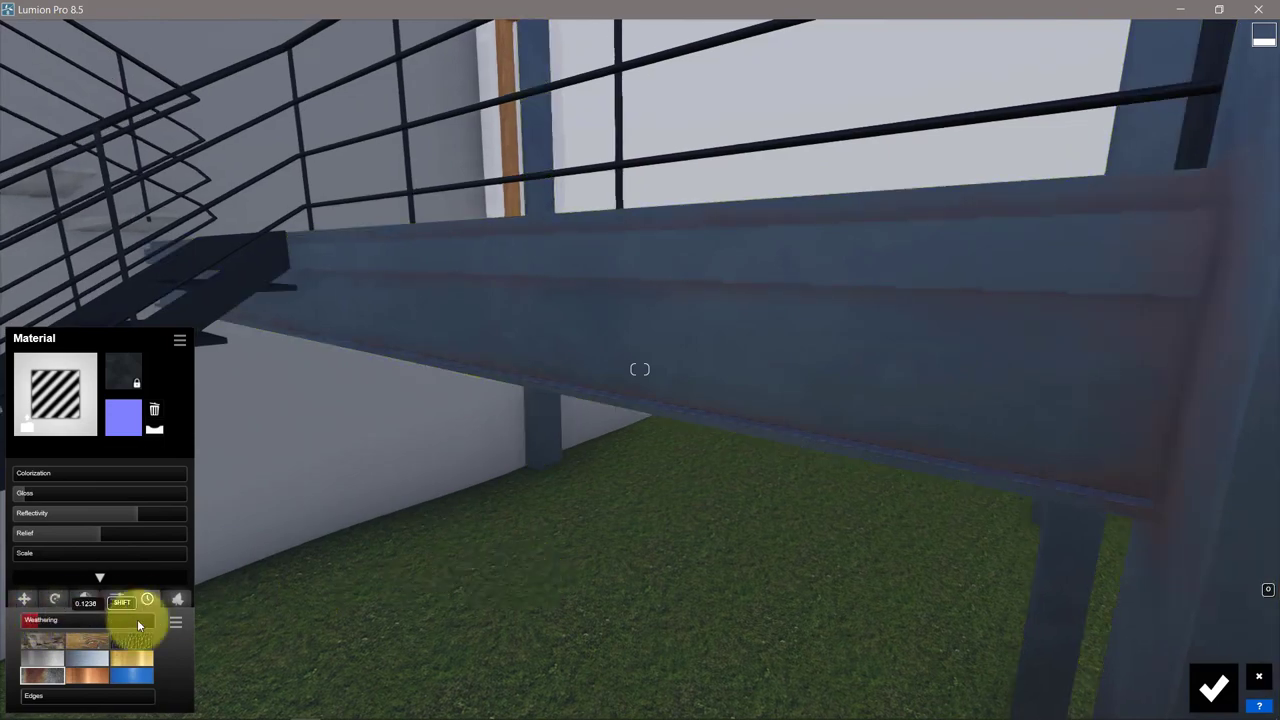
# Apply the same material to the staircase and raise its reflectivity
pyautogui.press('s')
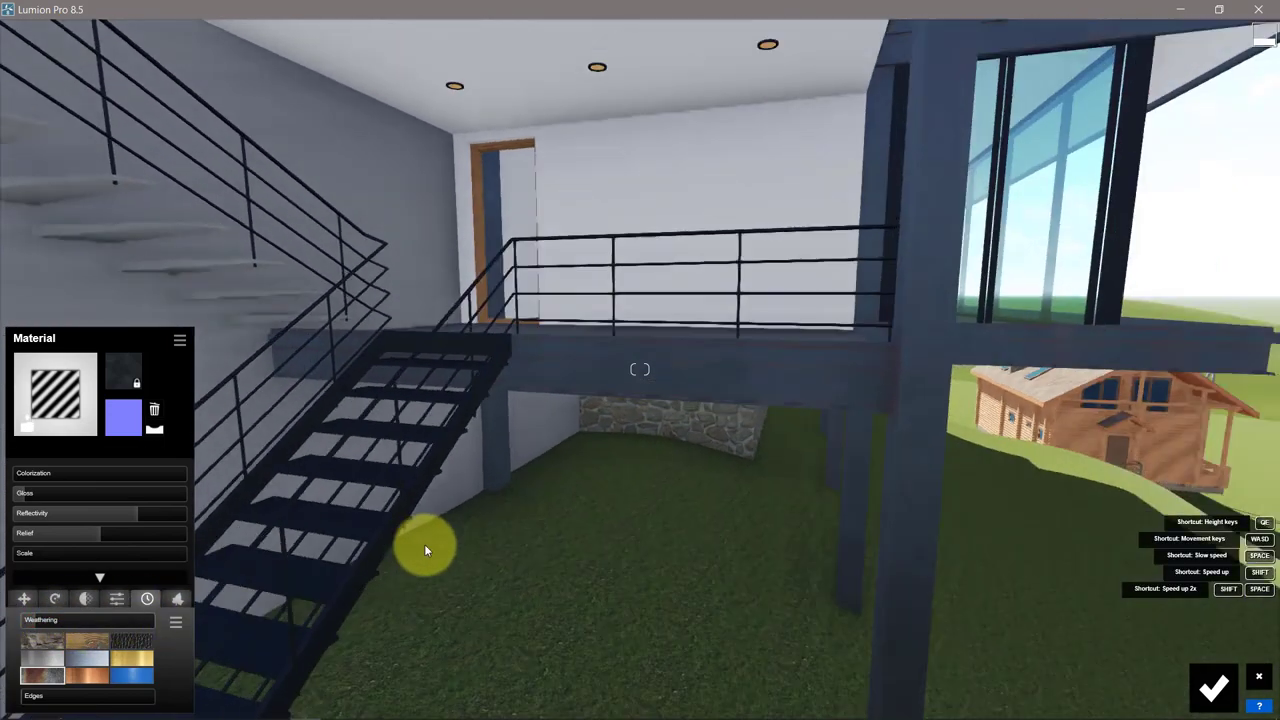
pyautogui.click(404, 507)
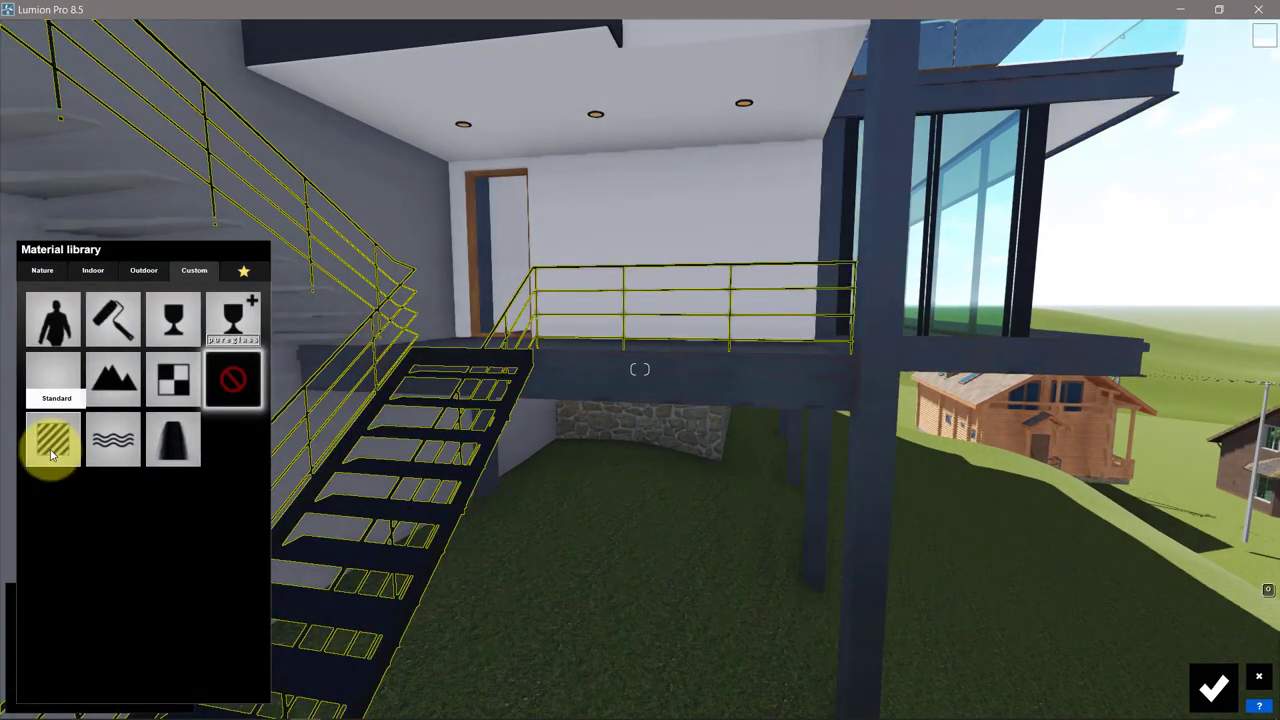
pyautogui.click(52, 455)
pyautogui.moveTo(30, 511); pyautogui.dragTo(148, 513)
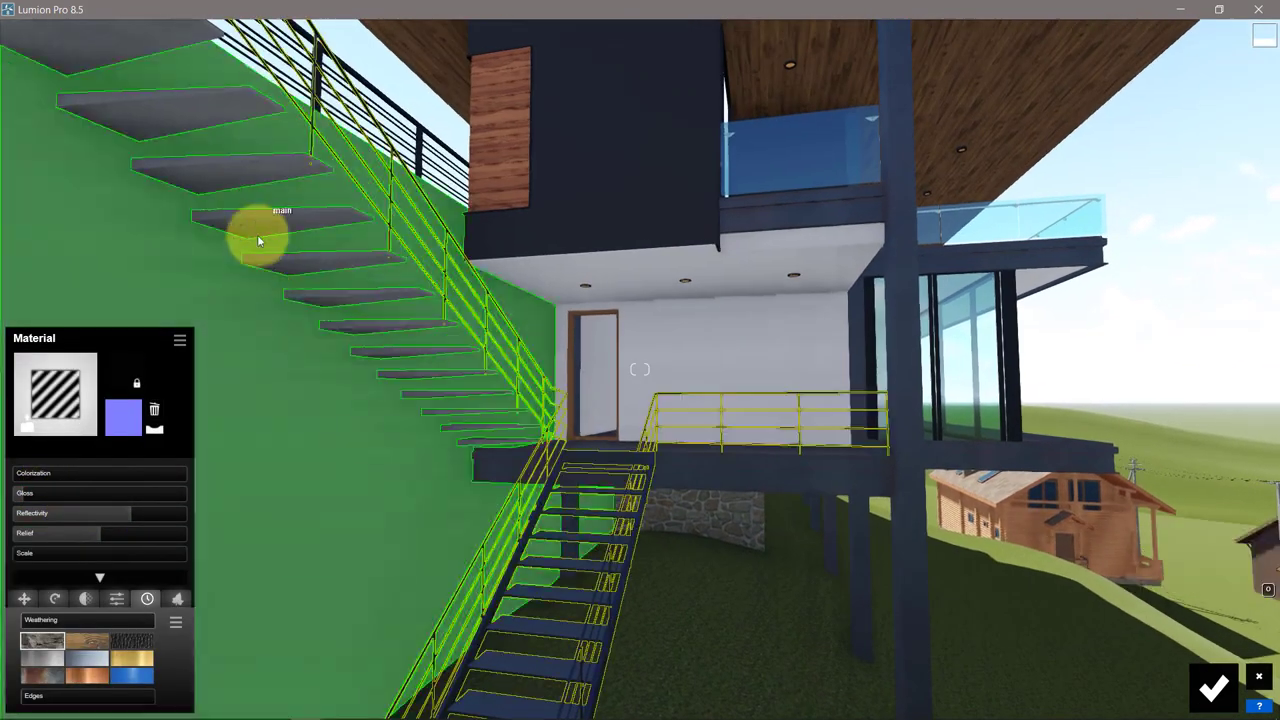
# Apply outdoor Concrete 011 1024 to the floating stairs with colorization raised above 0.3
pyautogui.click(232, 222)
pyautogui.click(145, 275)
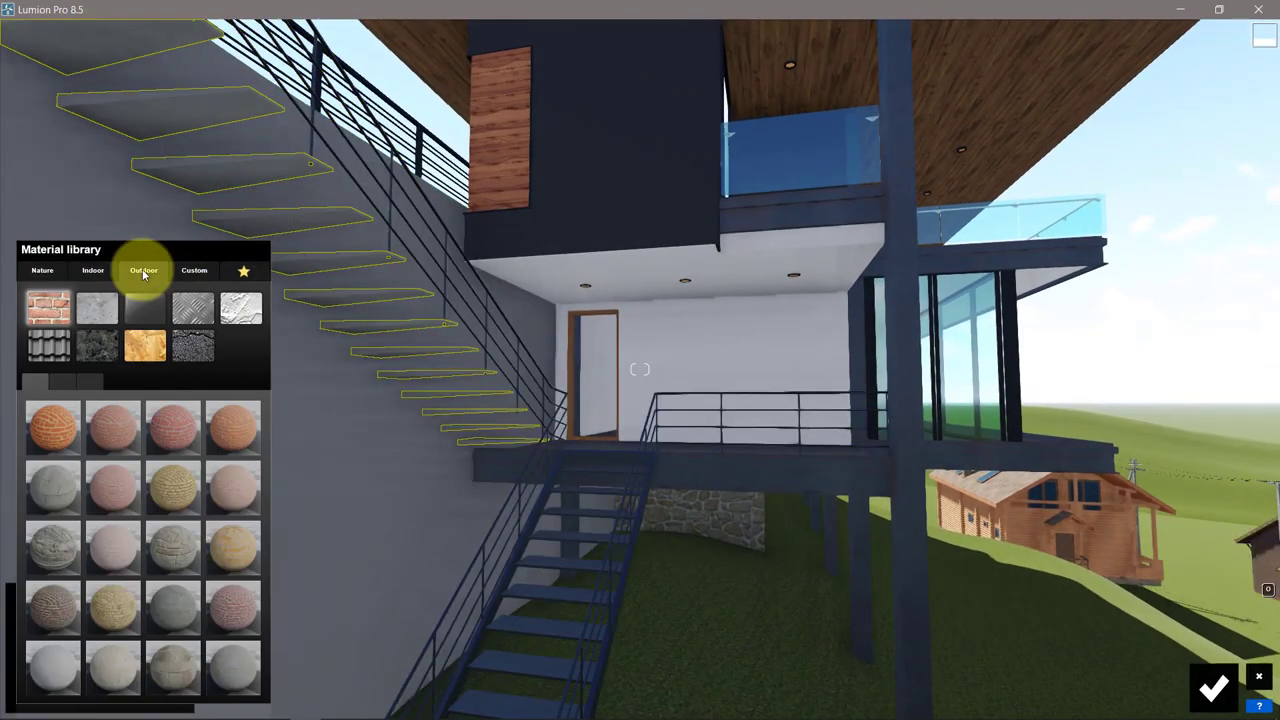
pyautogui.click(104, 311)
pyautogui.click(55, 479)
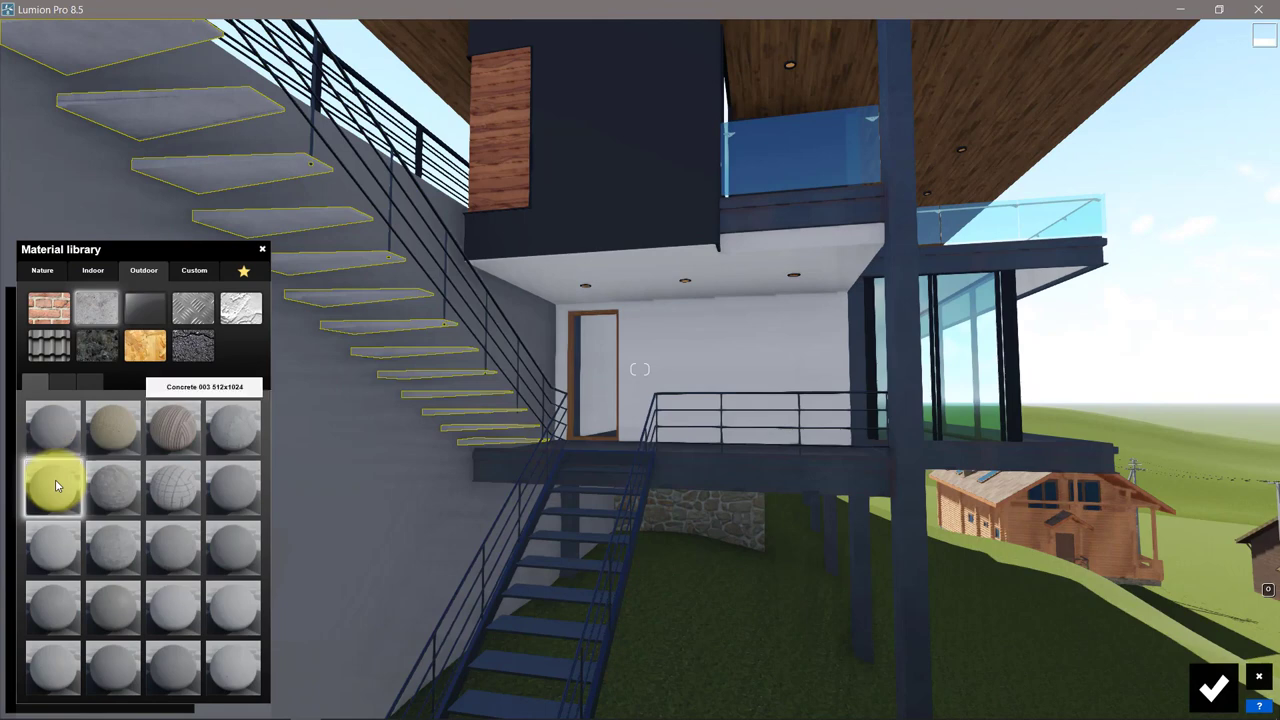
pyautogui.click(60, 541)
pyautogui.click(50, 372)
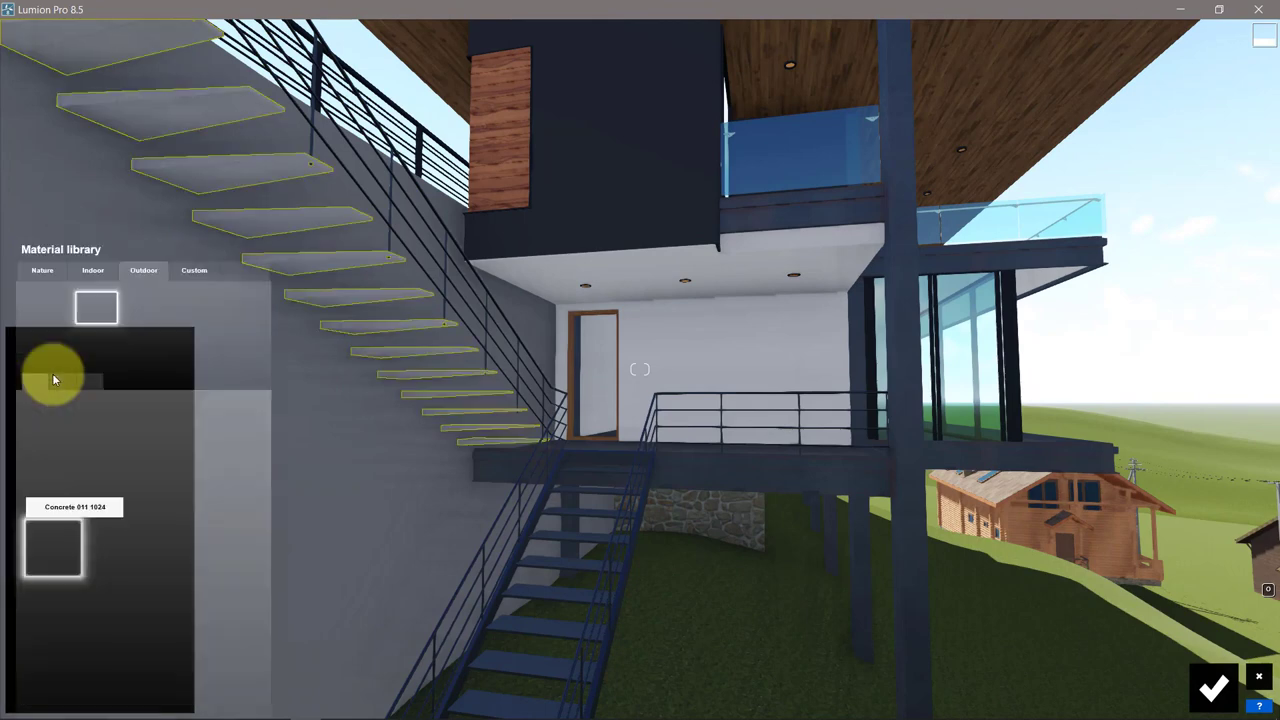
pyautogui.click(54, 430)
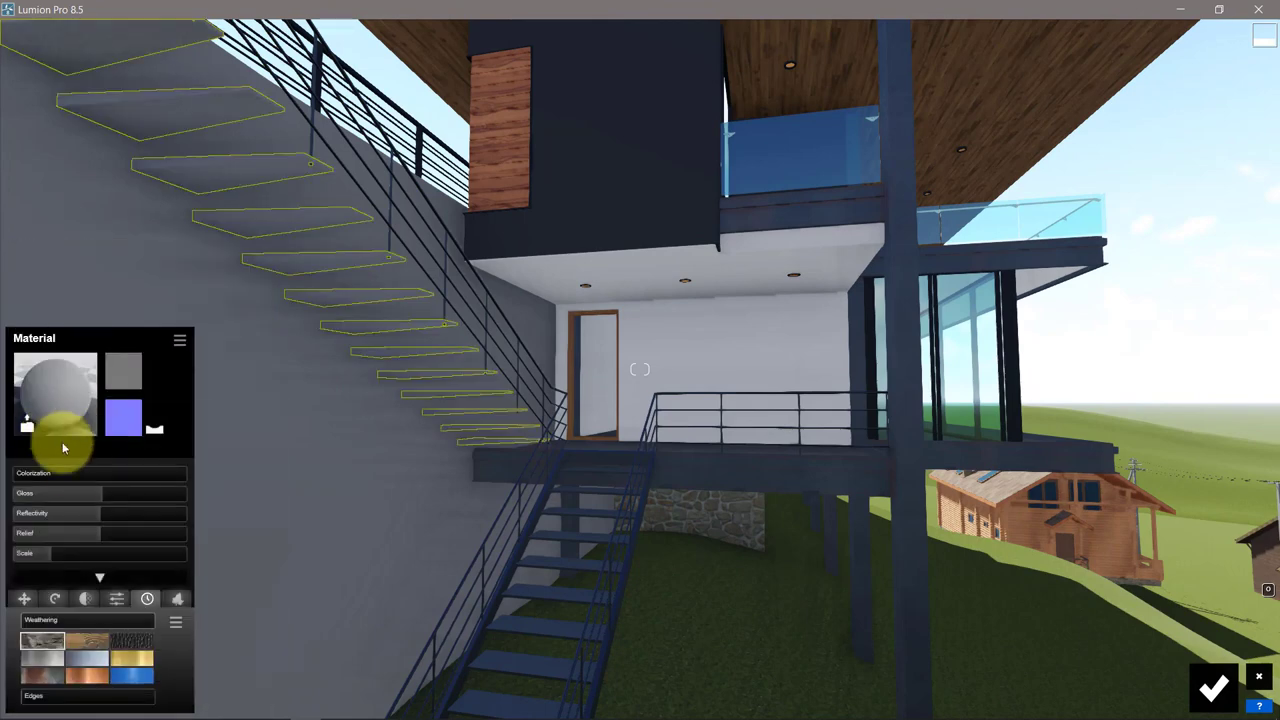
pyautogui.moveTo(88, 492)
pyautogui.mouseDown()
pyautogui.moveTo(14, 494)
pyautogui.moveTo(113, 474)
pyautogui.mouseUp()
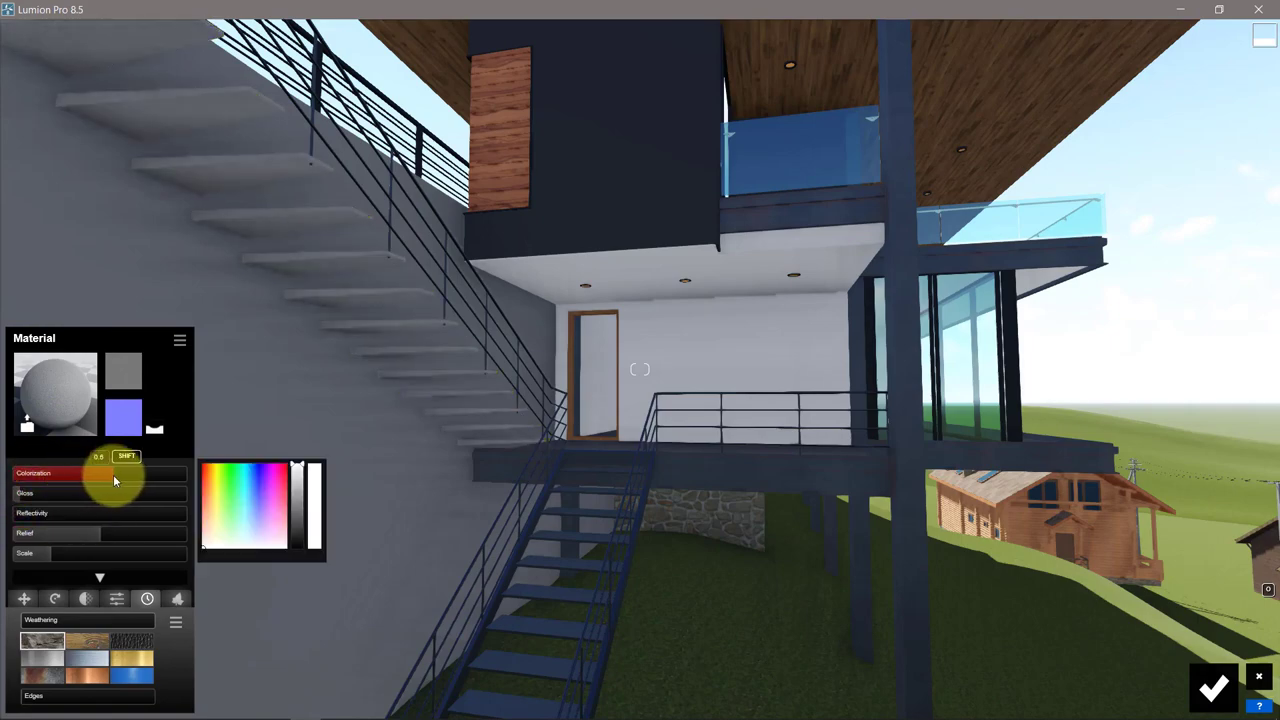
pyautogui.moveTo(538, 450); pyautogui.dragTo(655, 337, button='right')
# Give the ceiling light and window frame Standard materials, raising the frame's reflectivity
pyautogui.press('w')
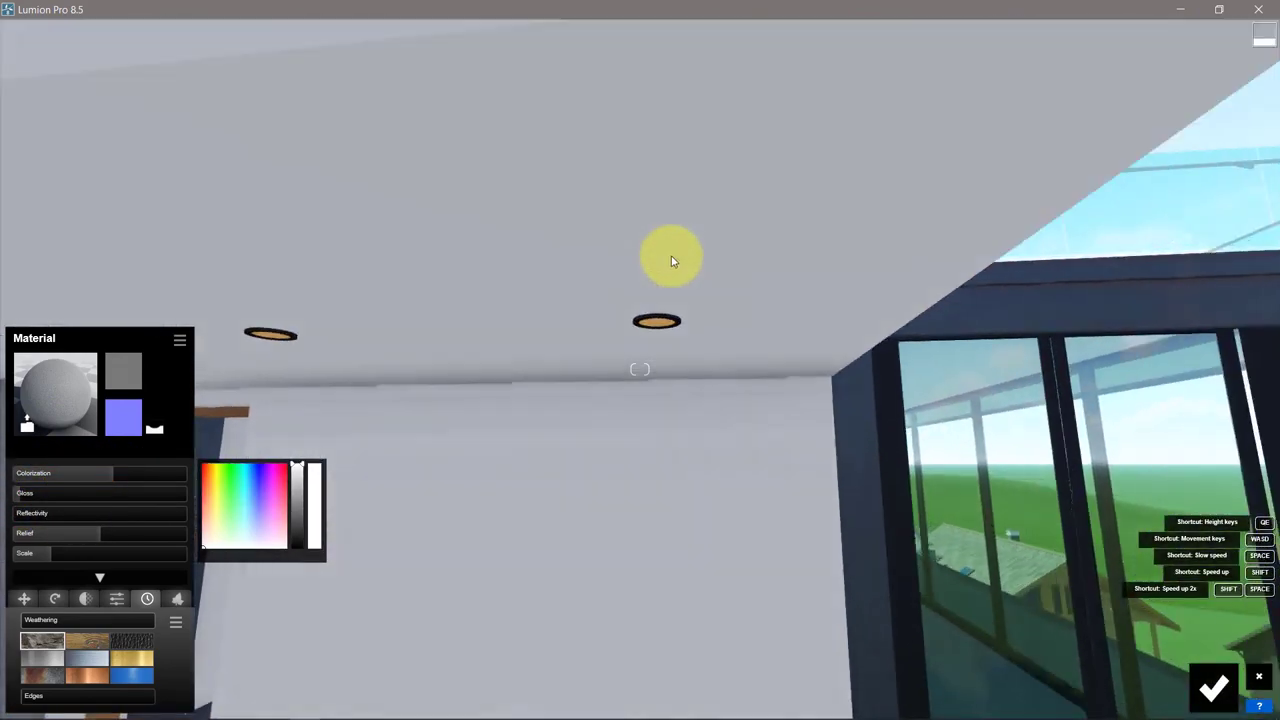
pyautogui.click(655, 337)
pyautogui.click(177, 409)
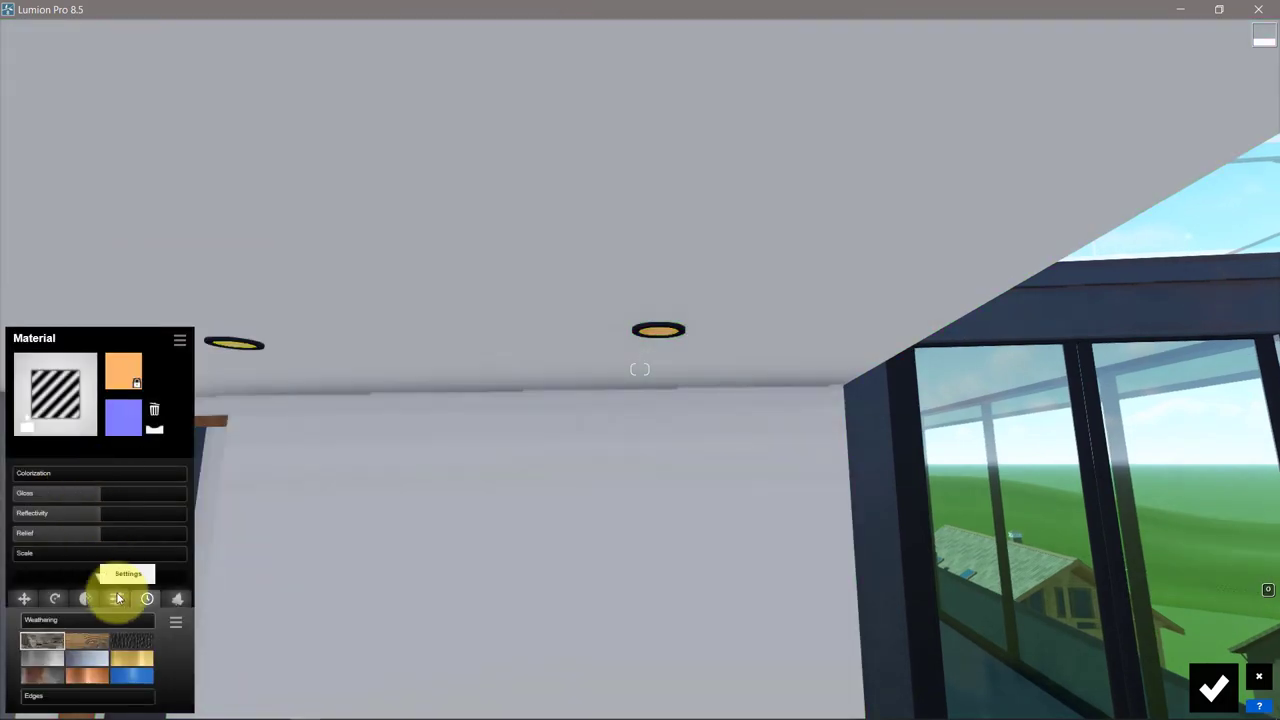
pyautogui.click(117, 598)
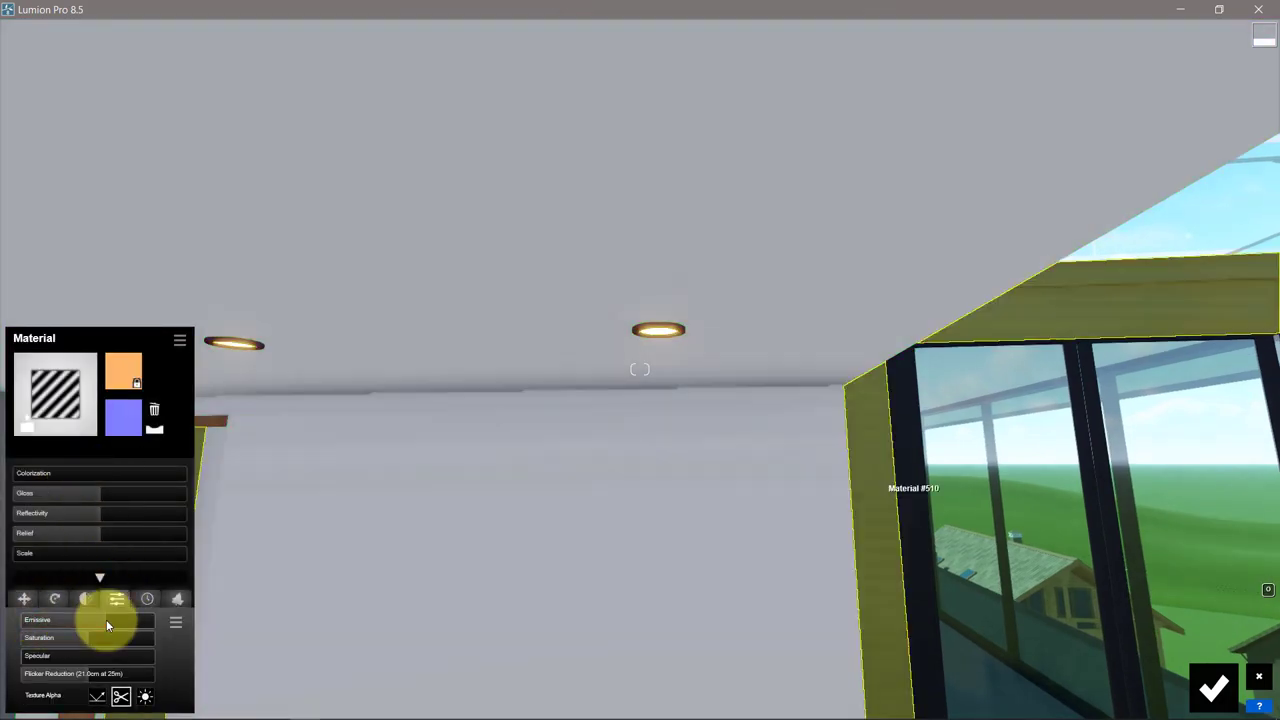
pyautogui.click(902, 393)
pyautogui.click(53, 440)
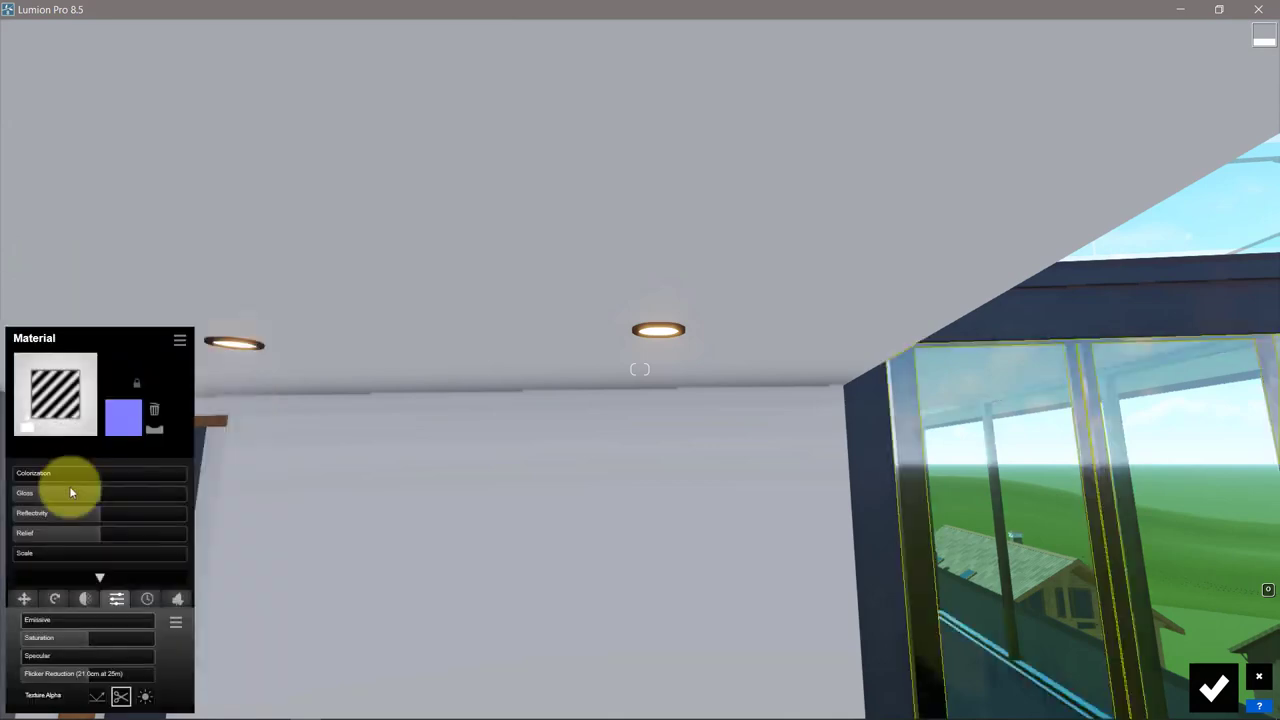
pyautogui.moveTo(26, 512); pyautogui.dragTo(156, 518)
# Check the window's pureglass material and the light's settings, then confirm the material edits
pyautogui.click(1014, 500)
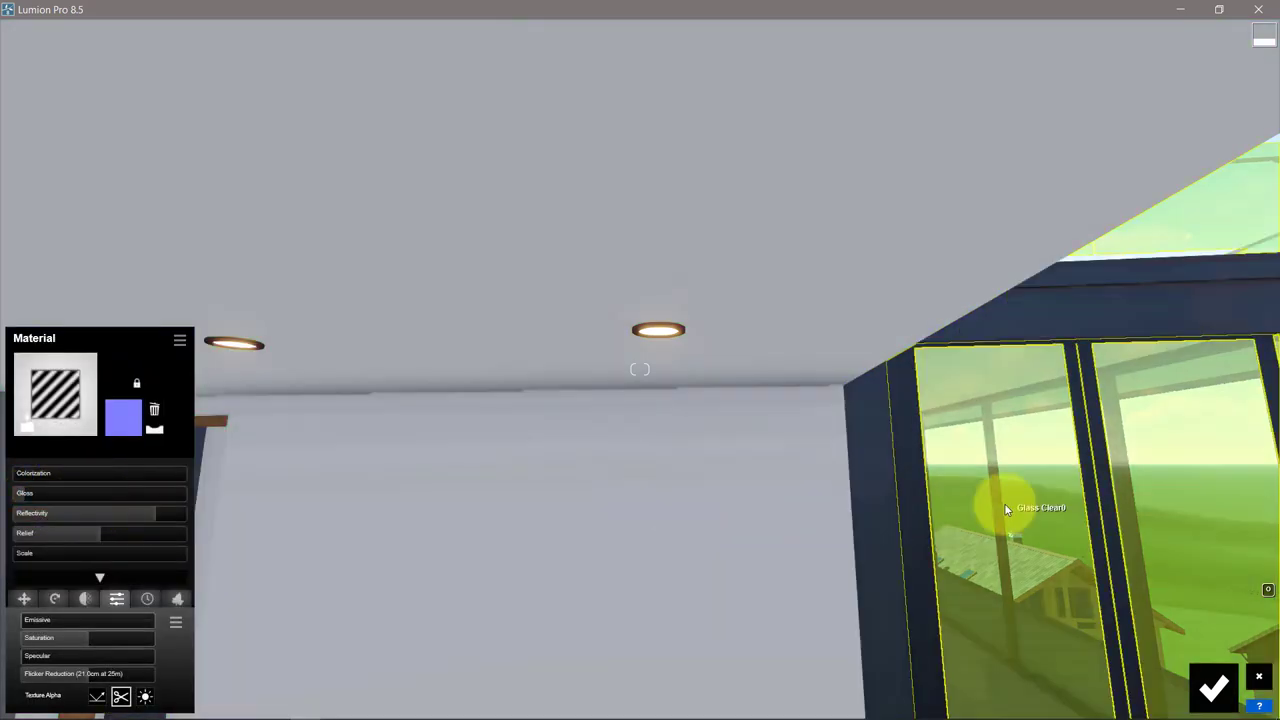
pyautogui.click(66, 406)
pyautogui.click(53, 485)
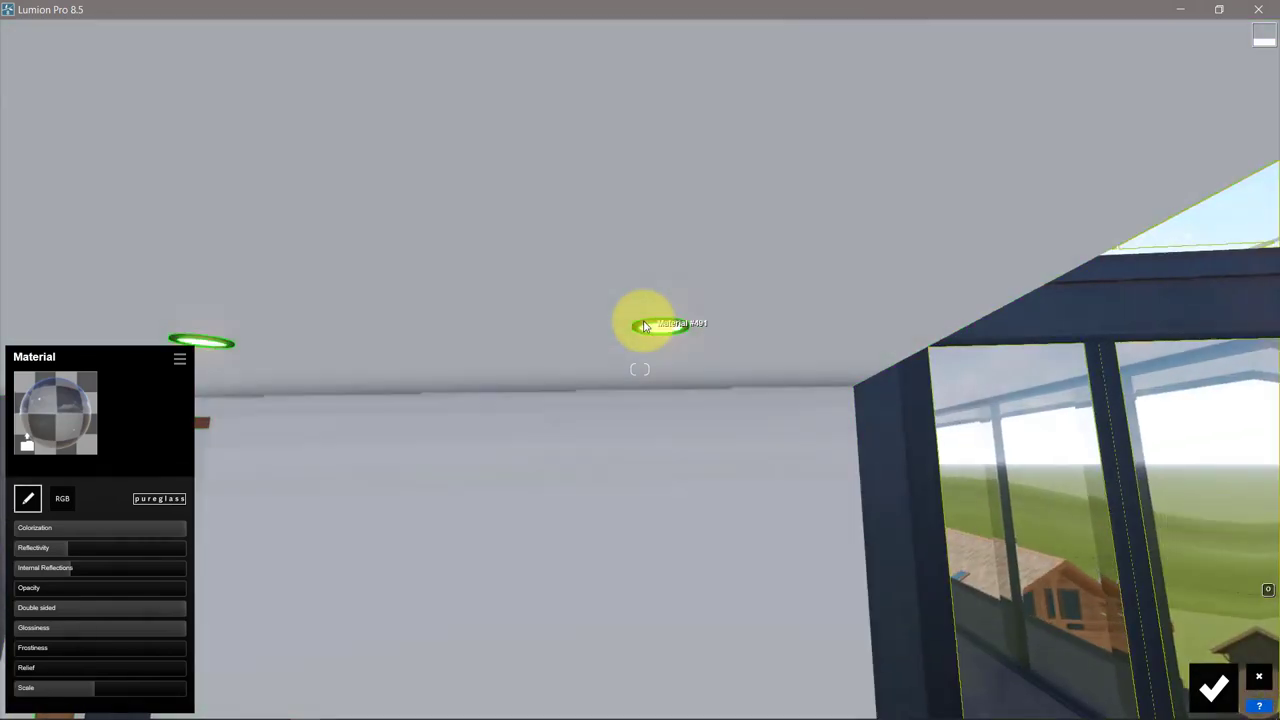
pyautogui.click(645, 327)
pyautogui.click(51, 434)
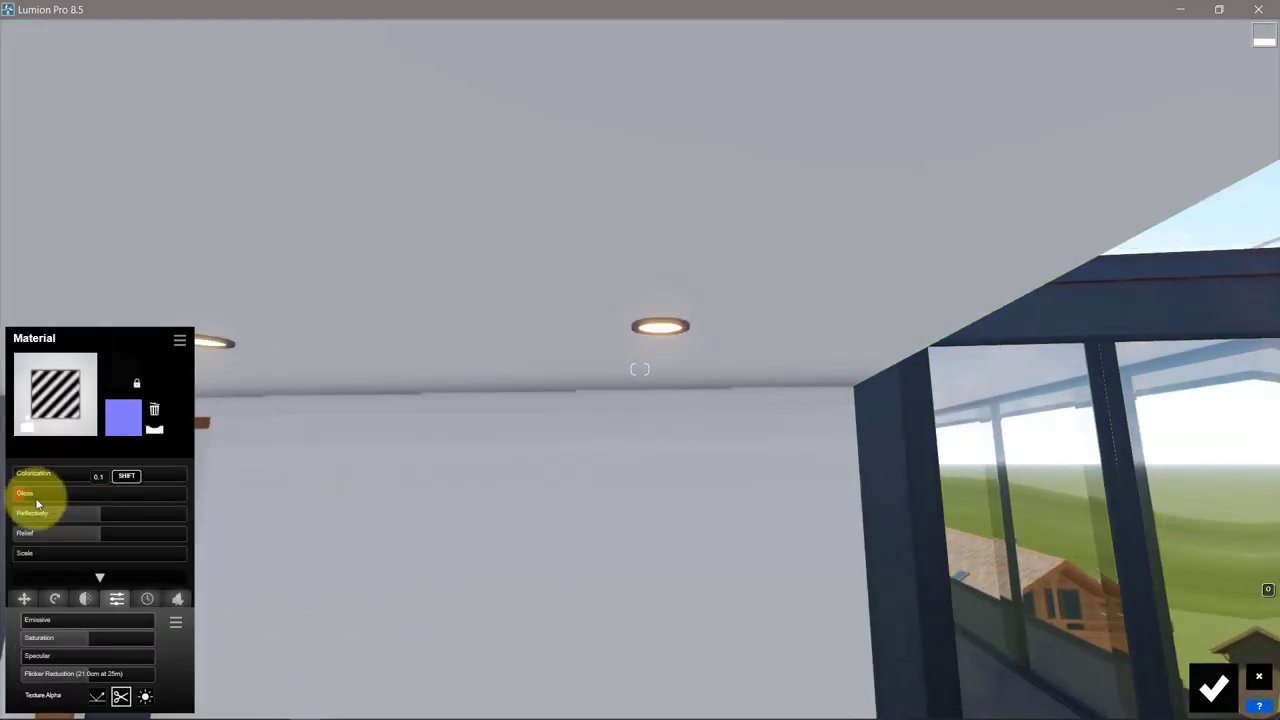
pyautogui.click(1215, 687)
pyautogui.moveTo(700, 537); pyautogui.dragTo(958, 58, button='right')
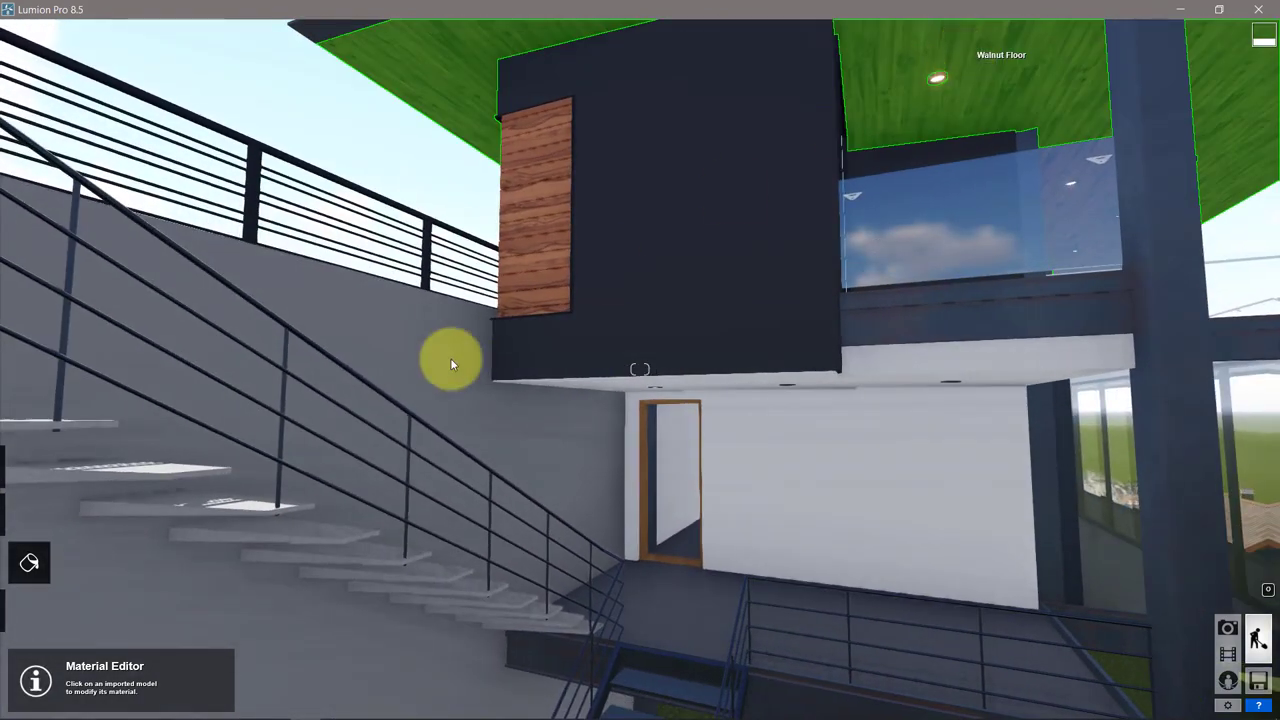
# Give the wood cladding panel a Standard material with higher reflectivity
pyautogui.click(450, 358)
pyautogui.hotkey('alt', 'Tab')
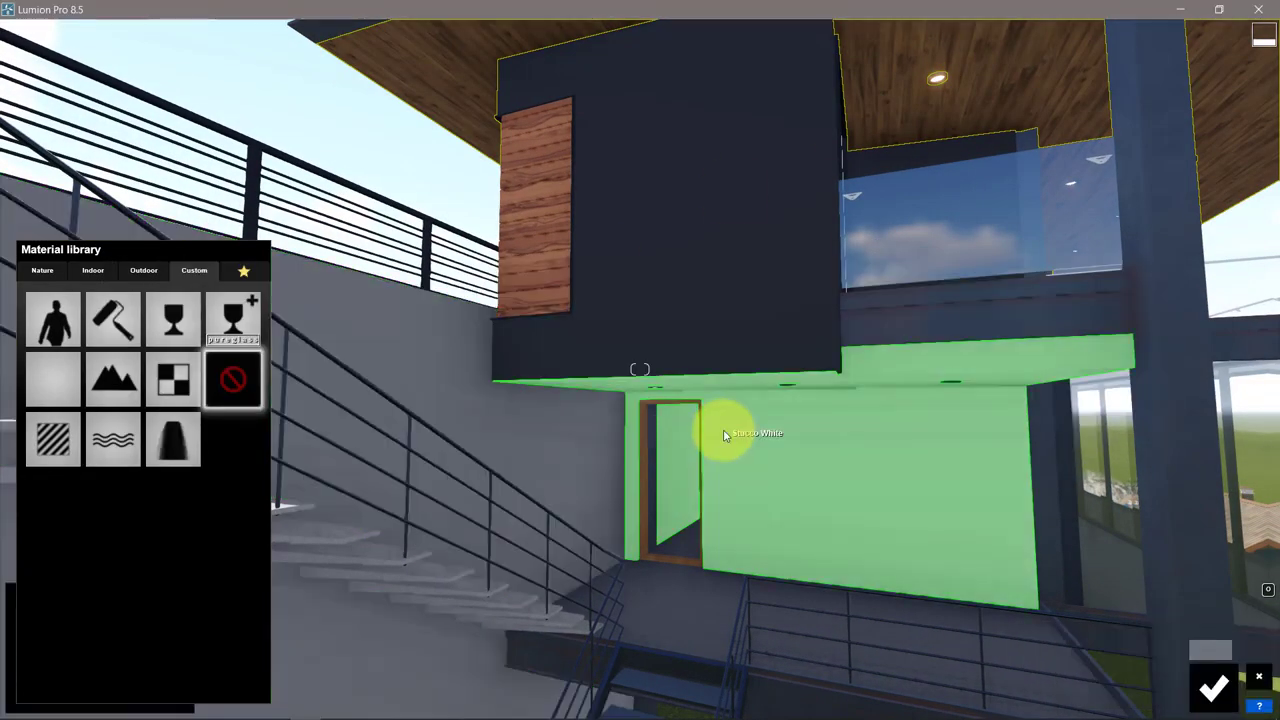
pyautogui.scroll(-5, 724, 434)
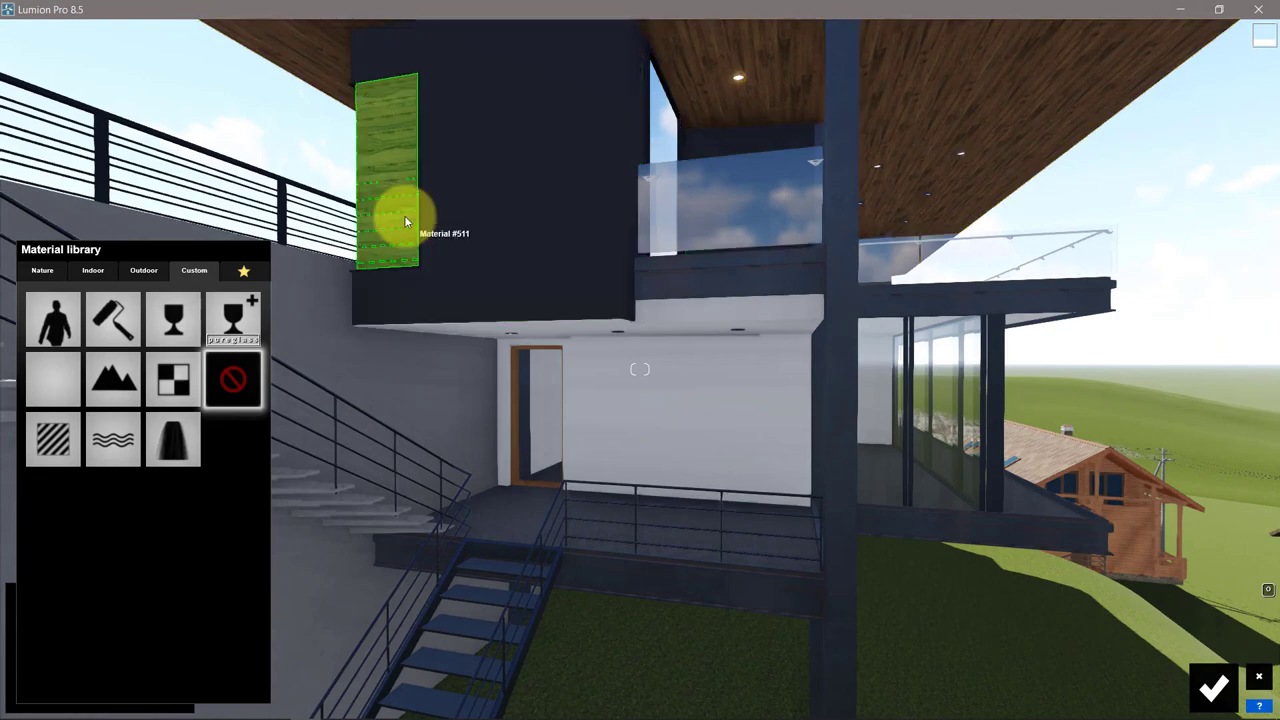
pyautogui.click(46, 443)
pyautogui.hotkey('alt', 'Tab')
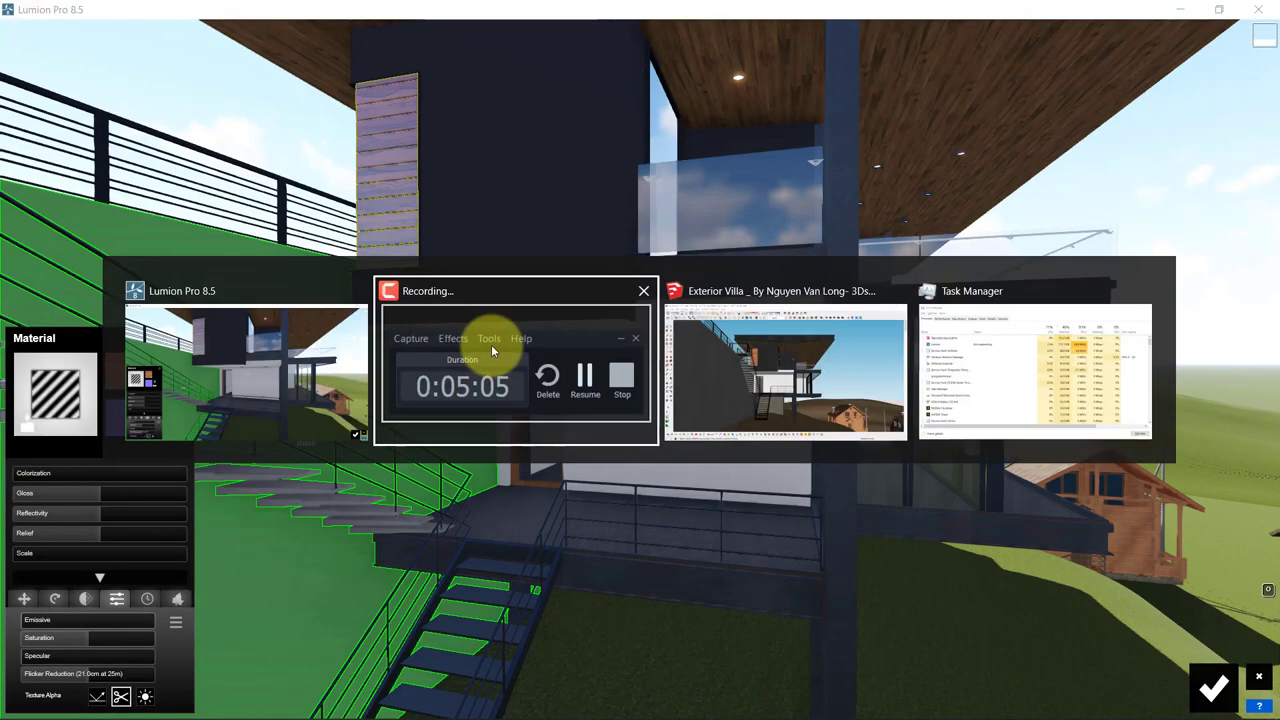
pyautogui.scroll(5, 349, 266)
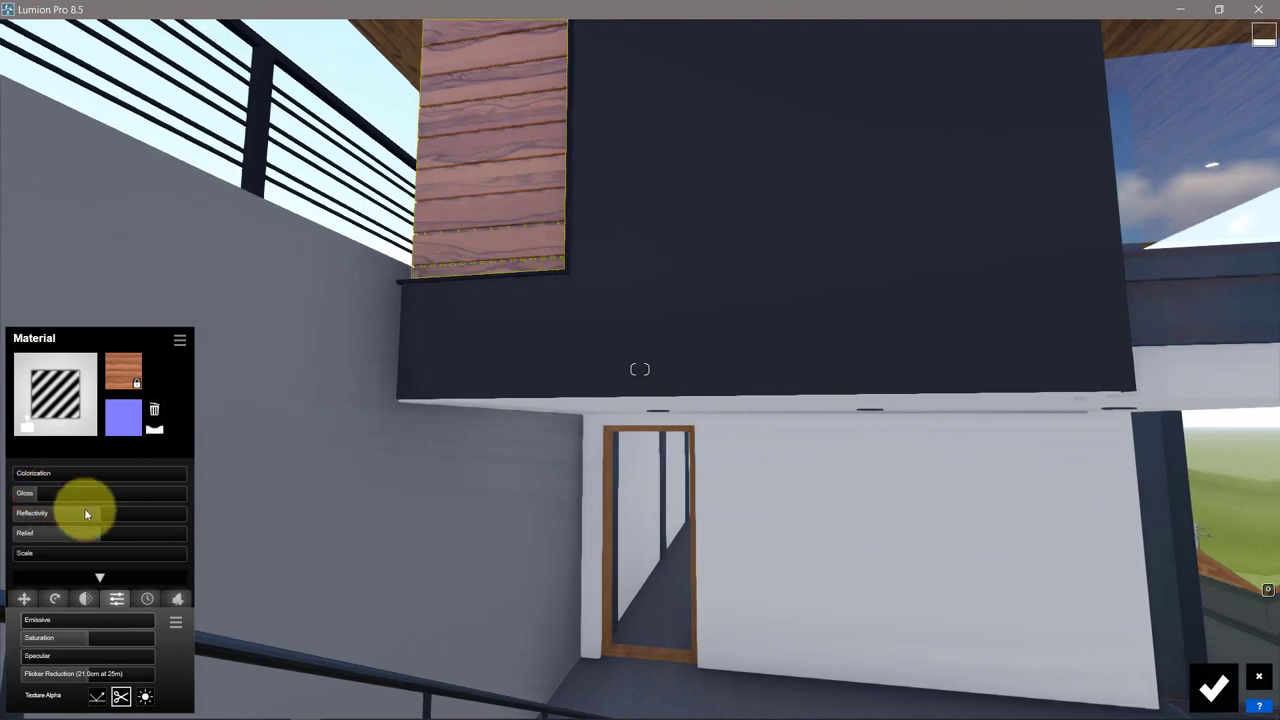
pyautogui.moveTo(84, 510); pyautogui.dragTo(136, 514)
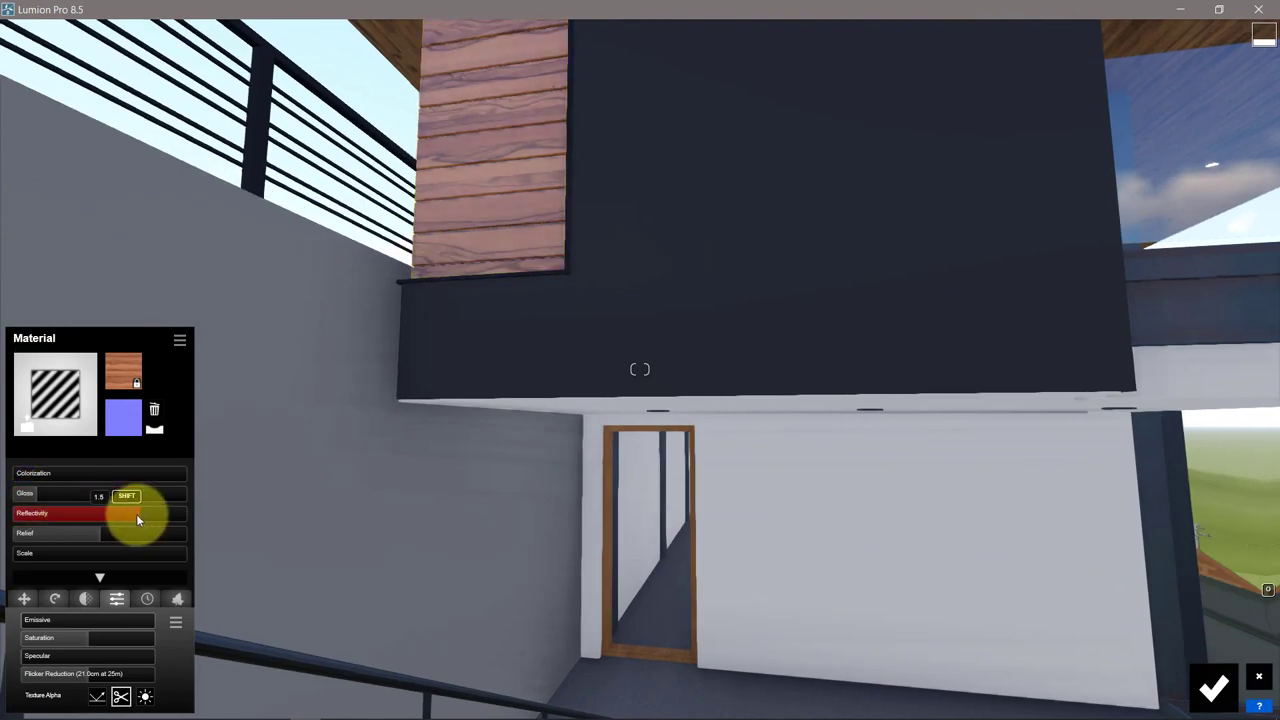
pyautogui.scroll(-5, 349, 400)
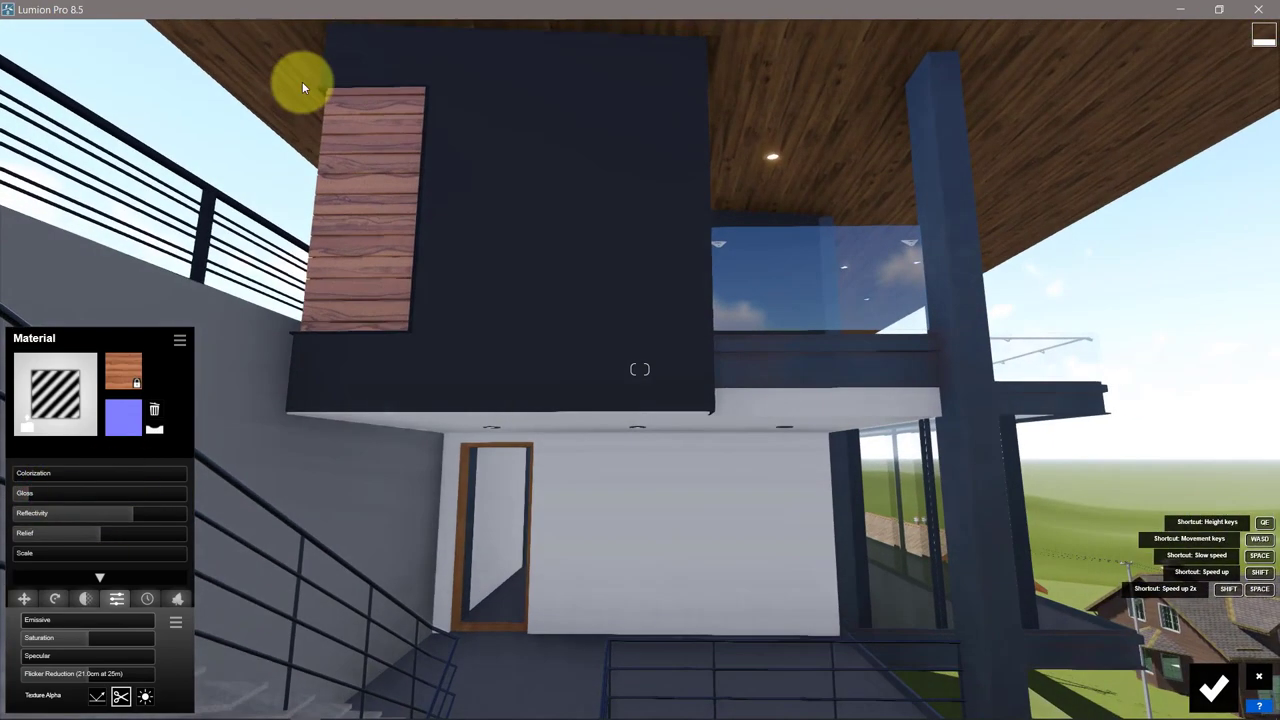
# Give the wooden ceiling and door frame Standard materials, adjusting reflectivity and setting gloss about 0.3
pyautogui.click(302, 81)
pyautogui.click(53, 438)
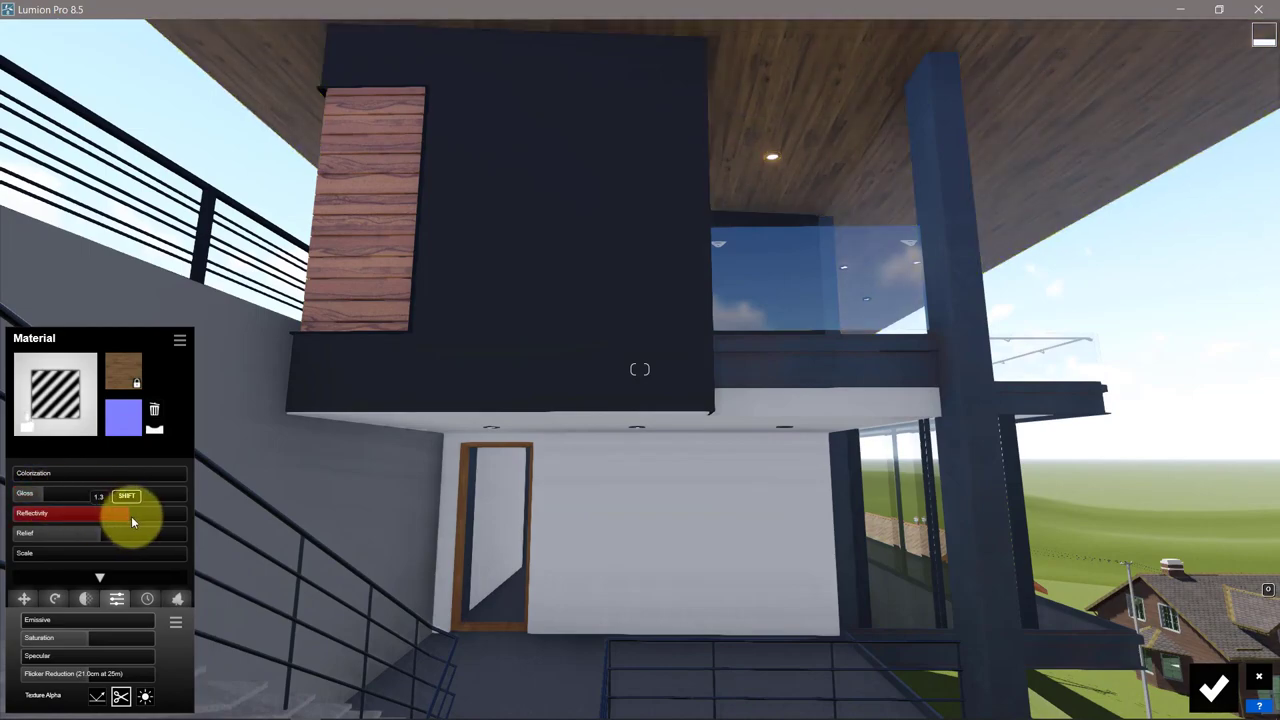
pyautogui.moveTo(414, 486)
pyautogui.mouseDown(button='right')
pyautogui.moveTo(473, 475)
pyautogui.moveTo(247, 414)
pyautogui.moveTo(455, 396)
pyautogui.mouseUp(button='right')
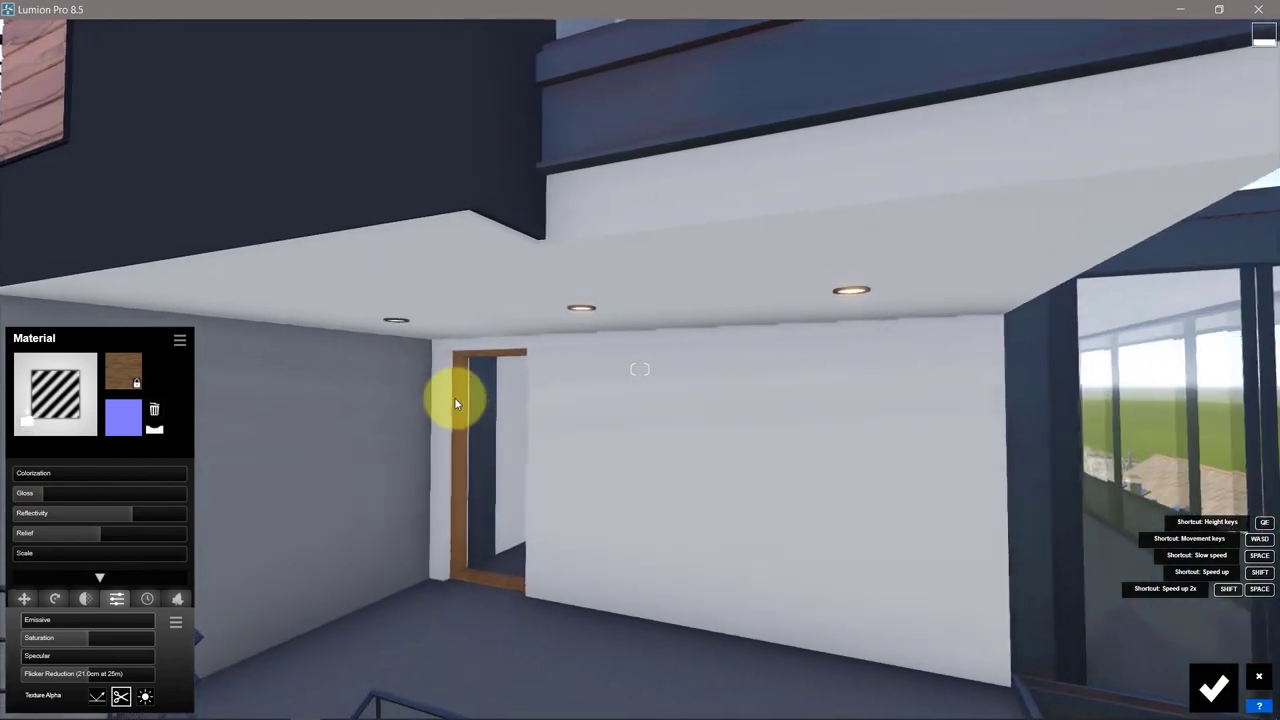
pyautogui.click(455, 396)
pyautogui.click(55, 442)
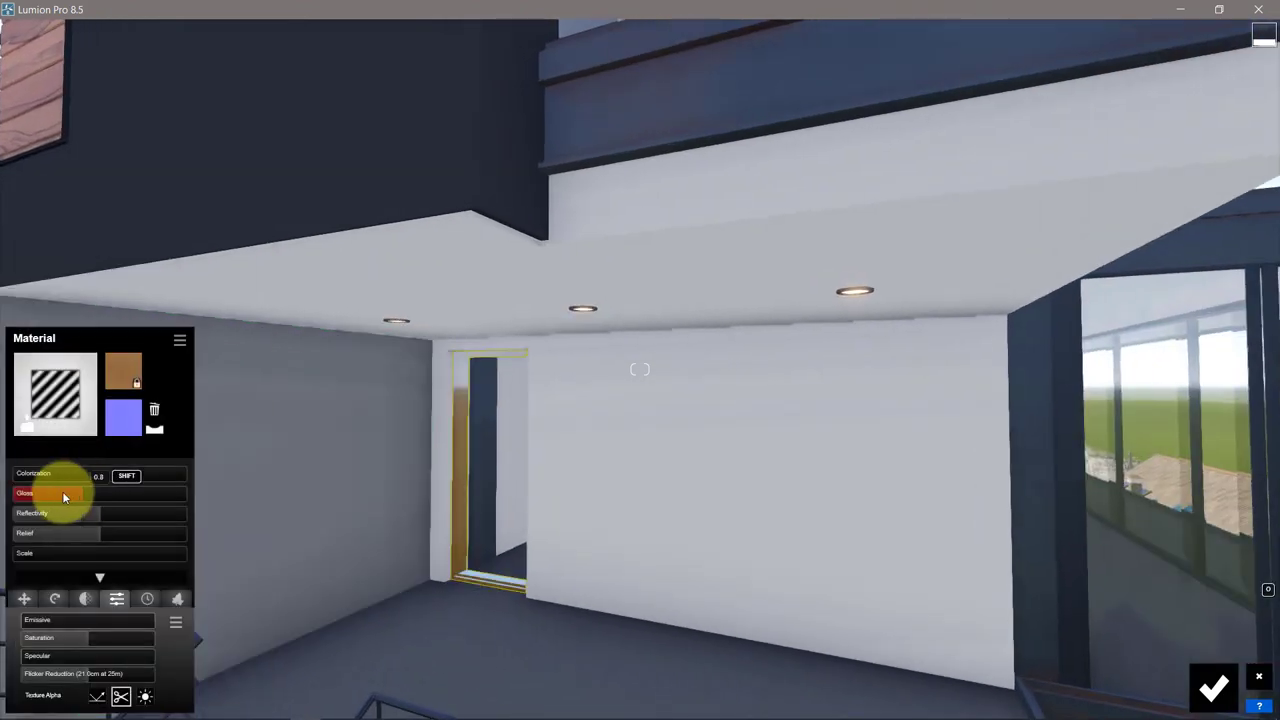
pyautogui.keyDown('shift'); pyautogui.moveTo(128, 516); pyautogui.dragTo(128, 516); pyautogui.keyUp('shift')
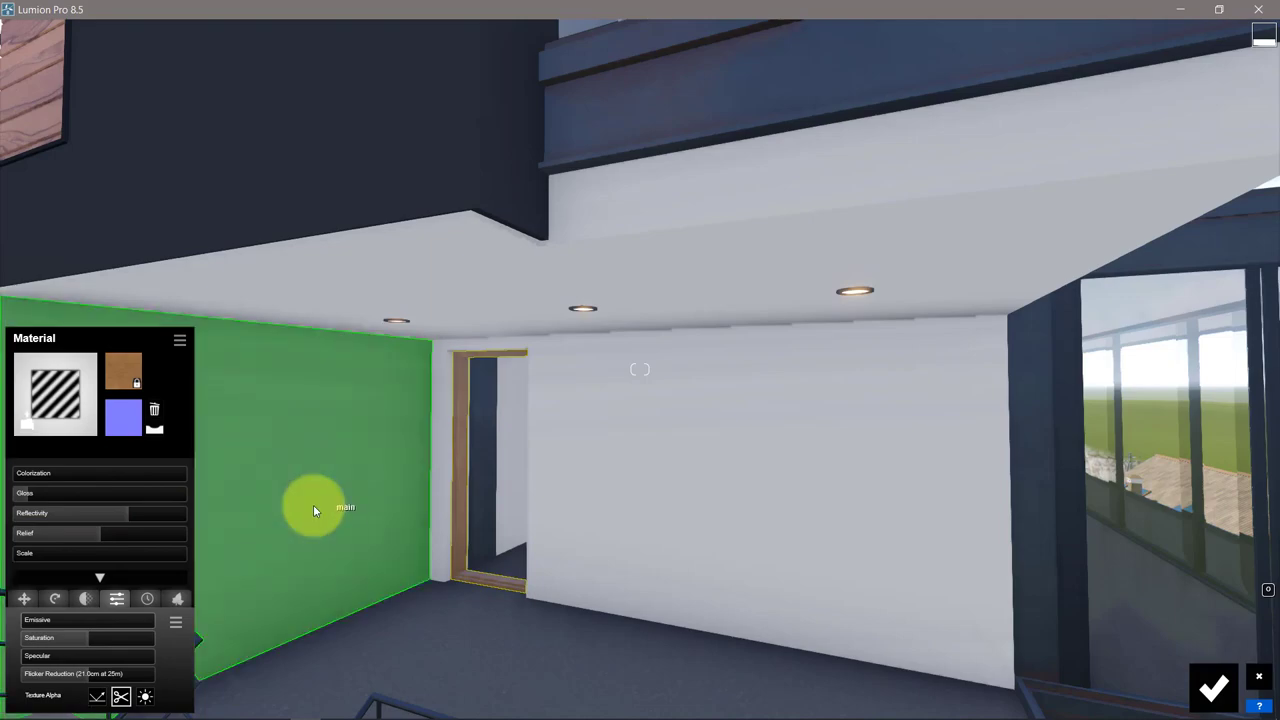
# Make the glass panels of the glazed room glossier
pyautogui.press('s')
pyautogui.moveTo(486, 488); pyautogui.dragTo(706, 466, button='right')
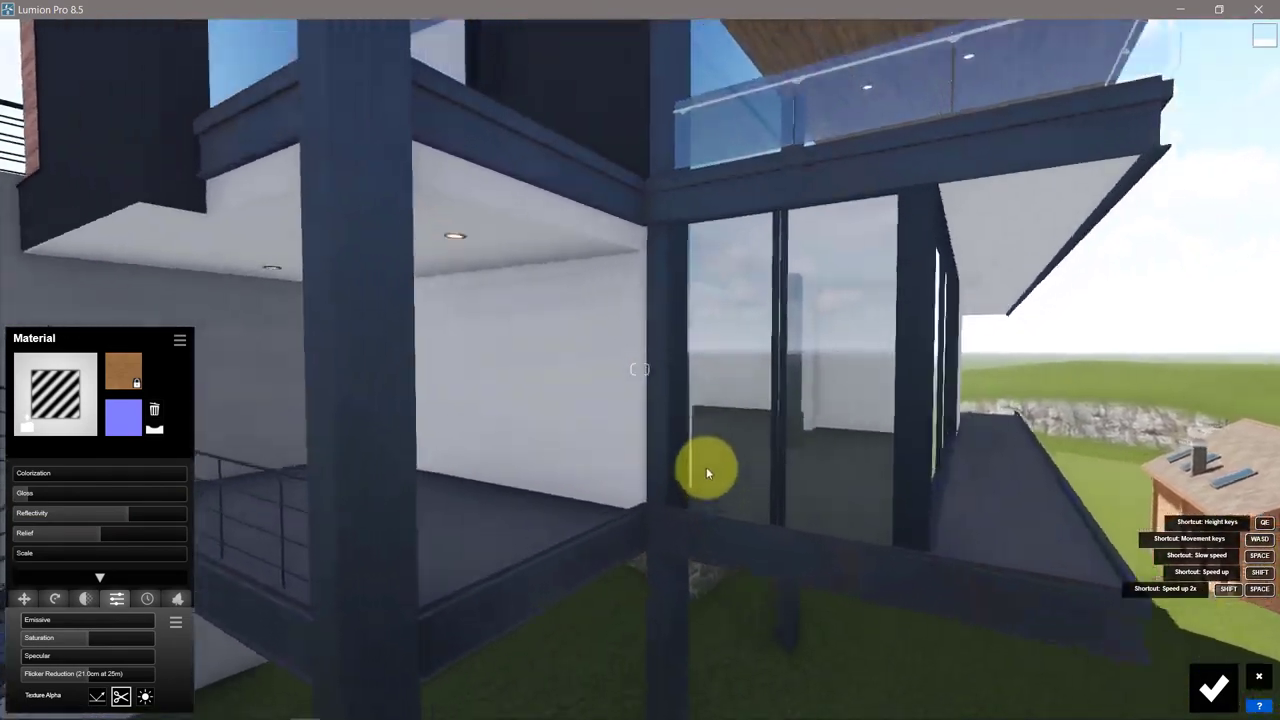
pyautogui.press('w')
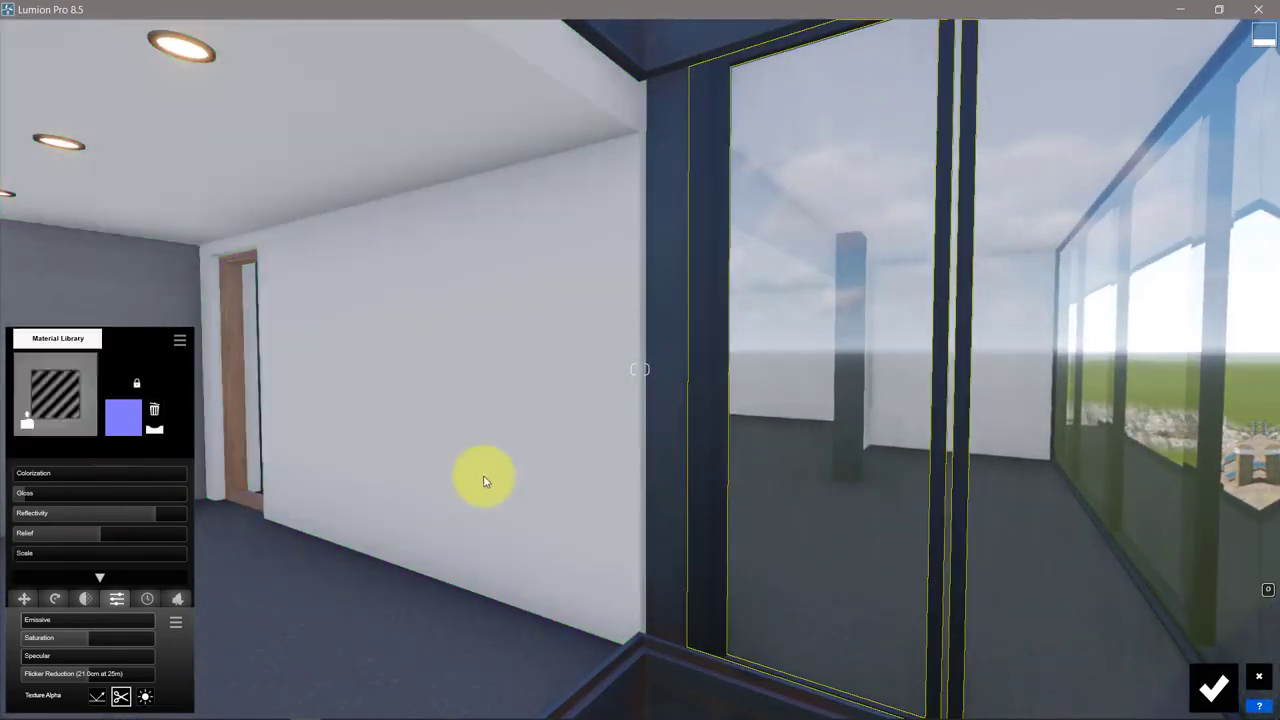
pyautogui.moveTo(45, 492); pyautogui.dragTo(54, 492)
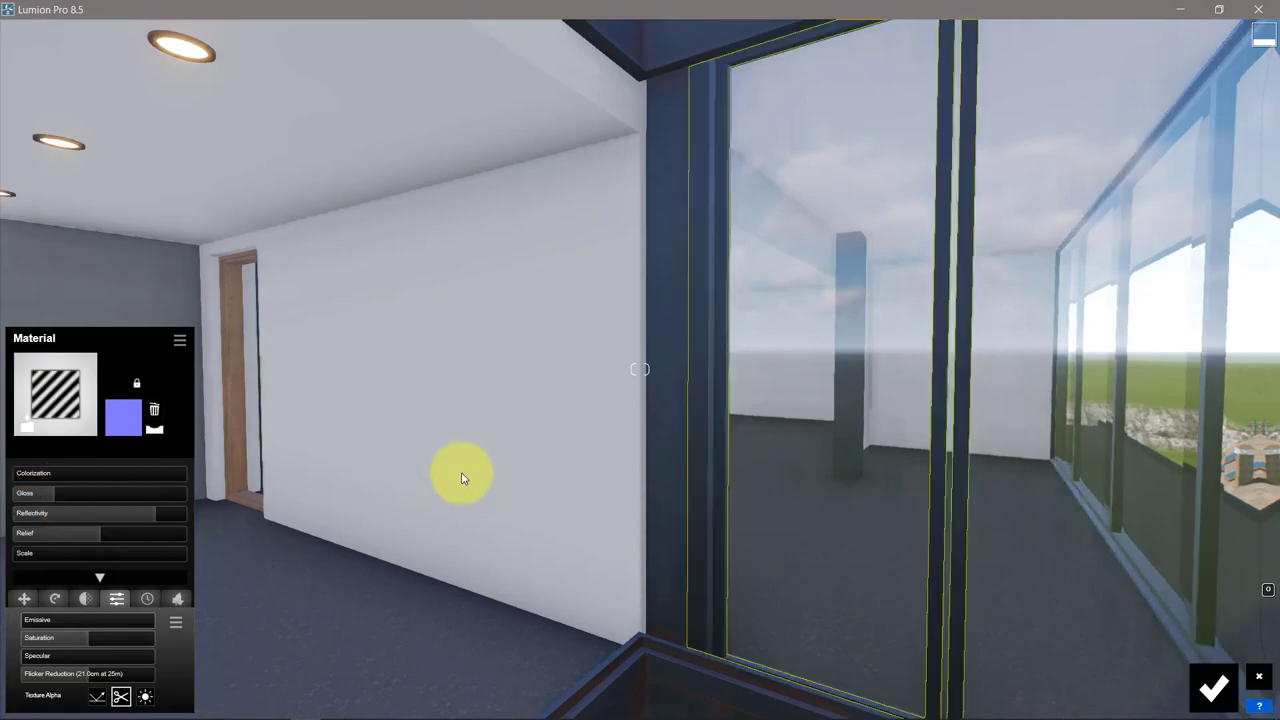
# Confirm the glass changes and frame the photo with a focal length of about 22mm
pyautogui.press('s')
pyautogui.click(1213, 688)
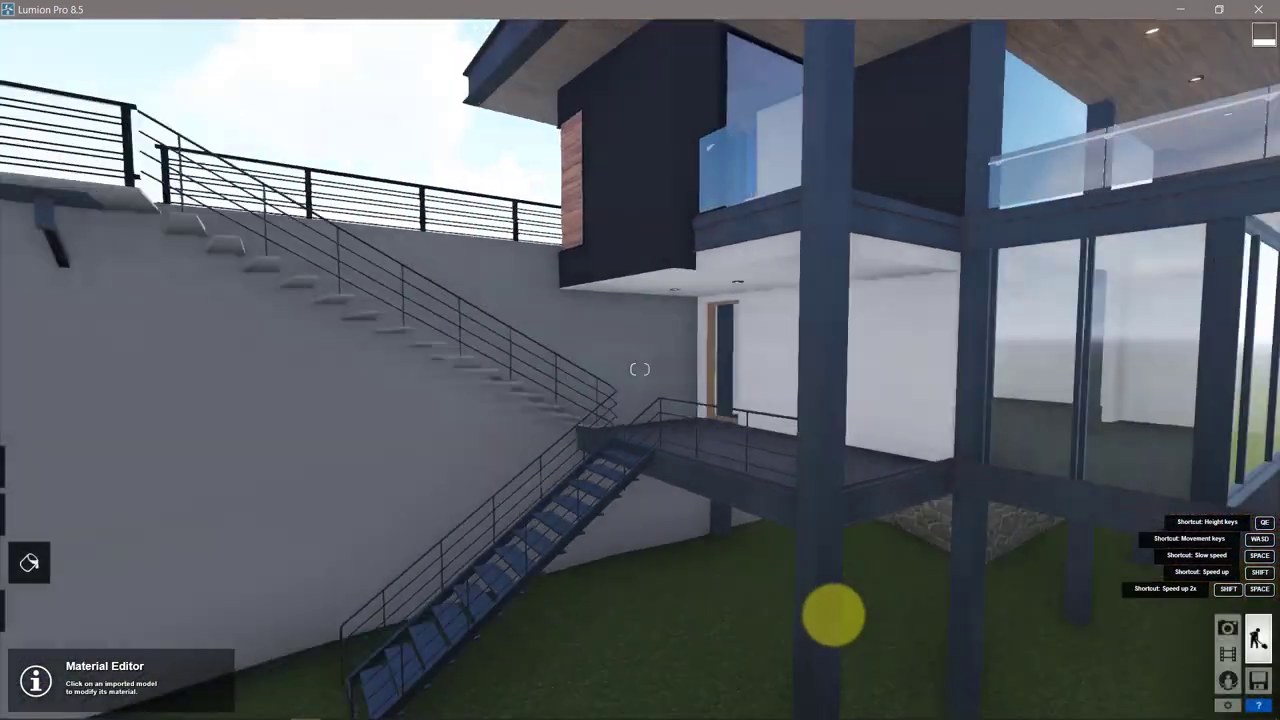
pyautogui.click(1228, 627)
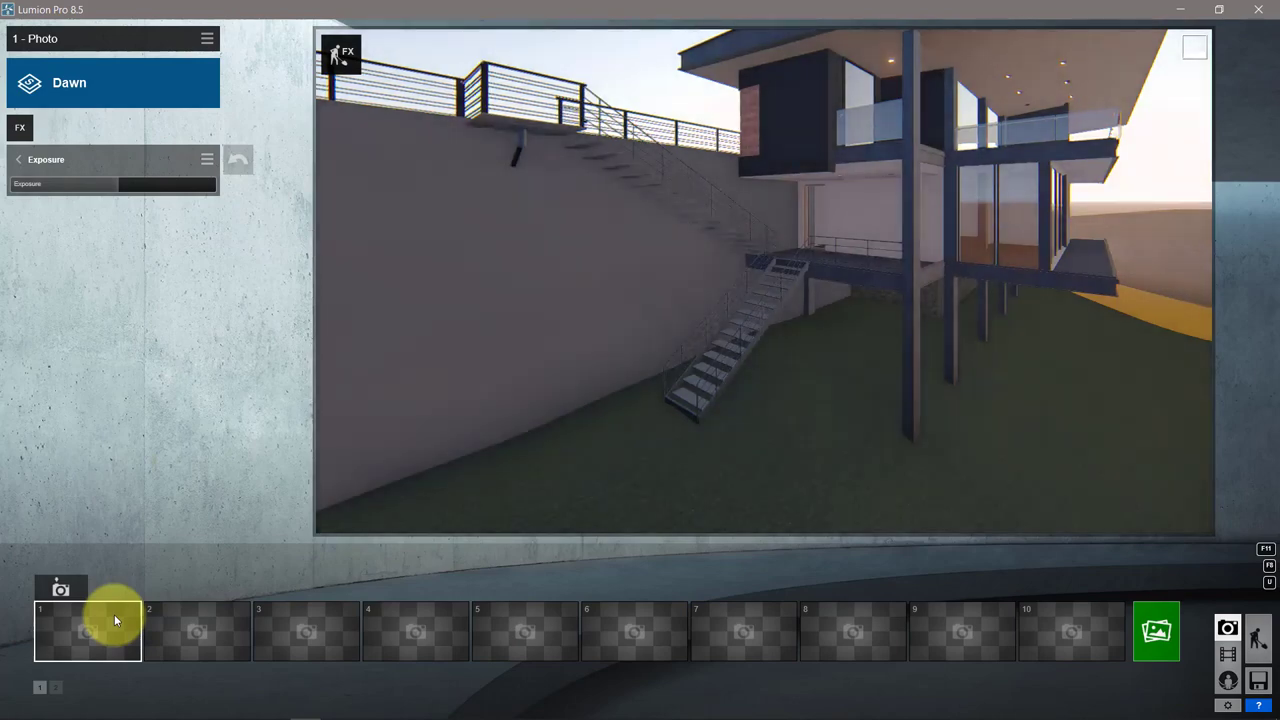
pyautogui.moveTo(795, 378); pyautogui.dragTo(795, 378, button='right')
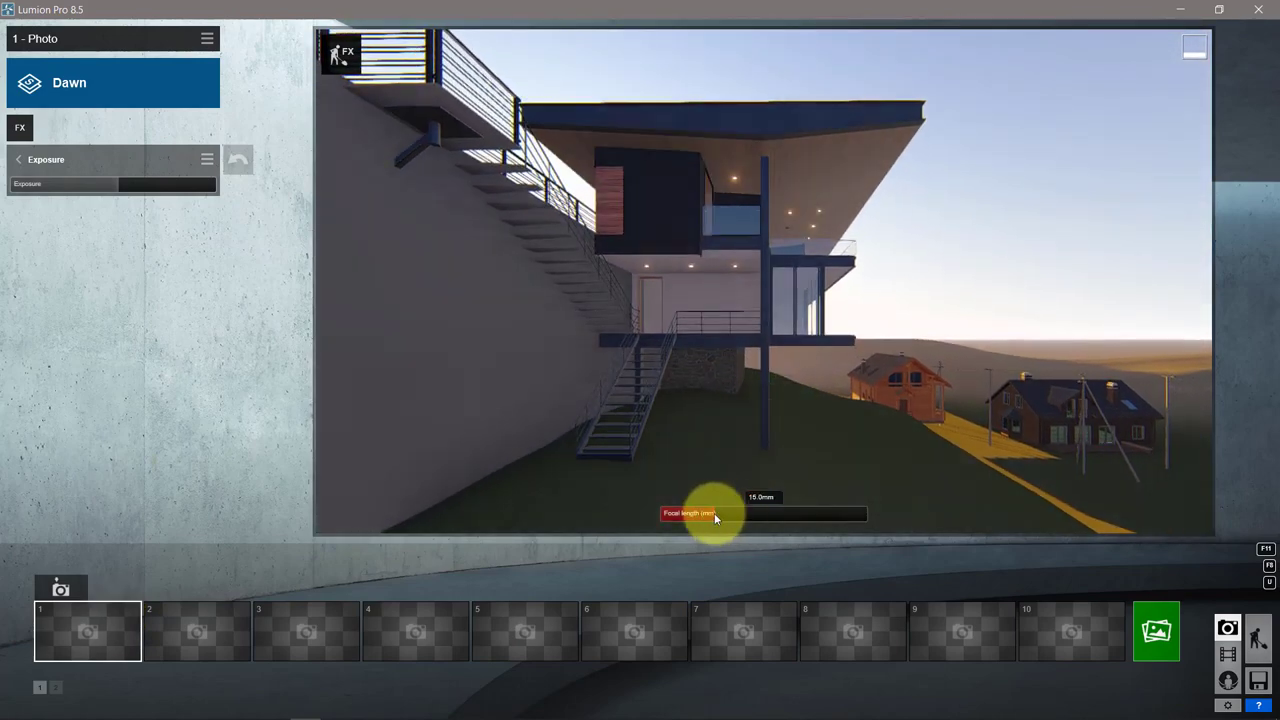
pyautogui.moveTo(714, 513); pyautogui.dragTo(733, 514)
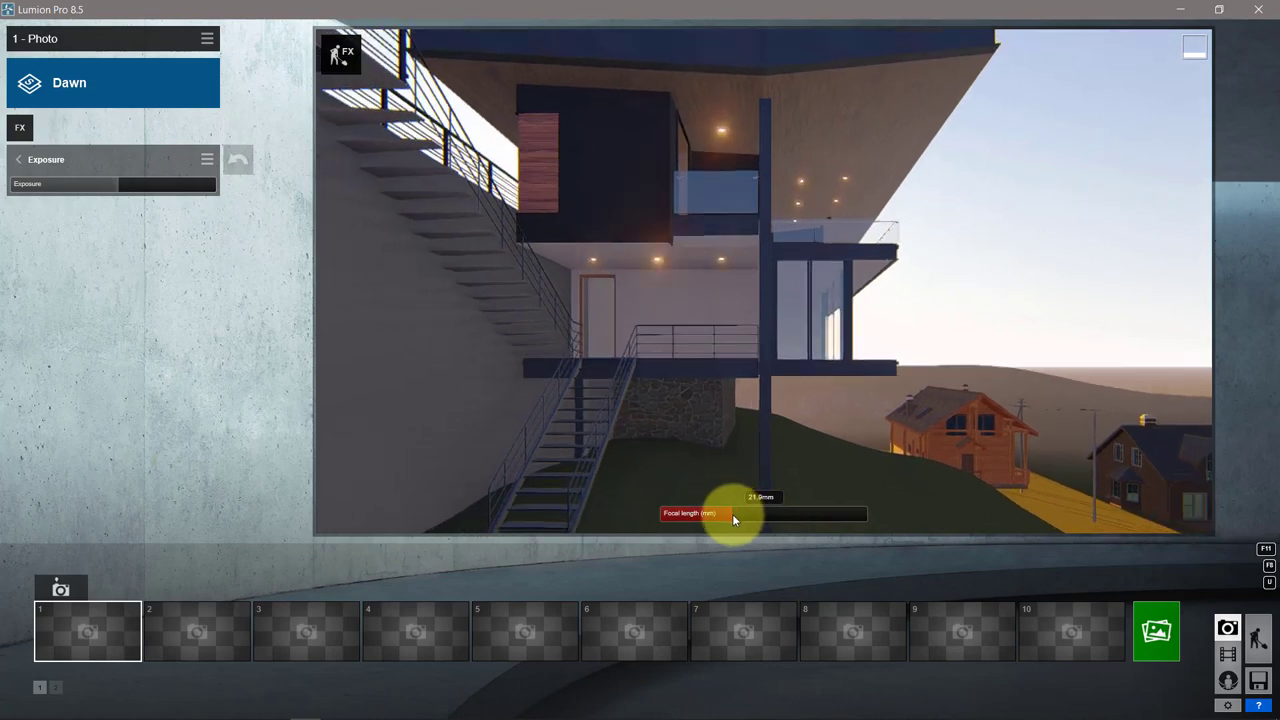
pyautogui.scroll(-5, 732, 514)
pyautogui.scroll(3, 732, 514)
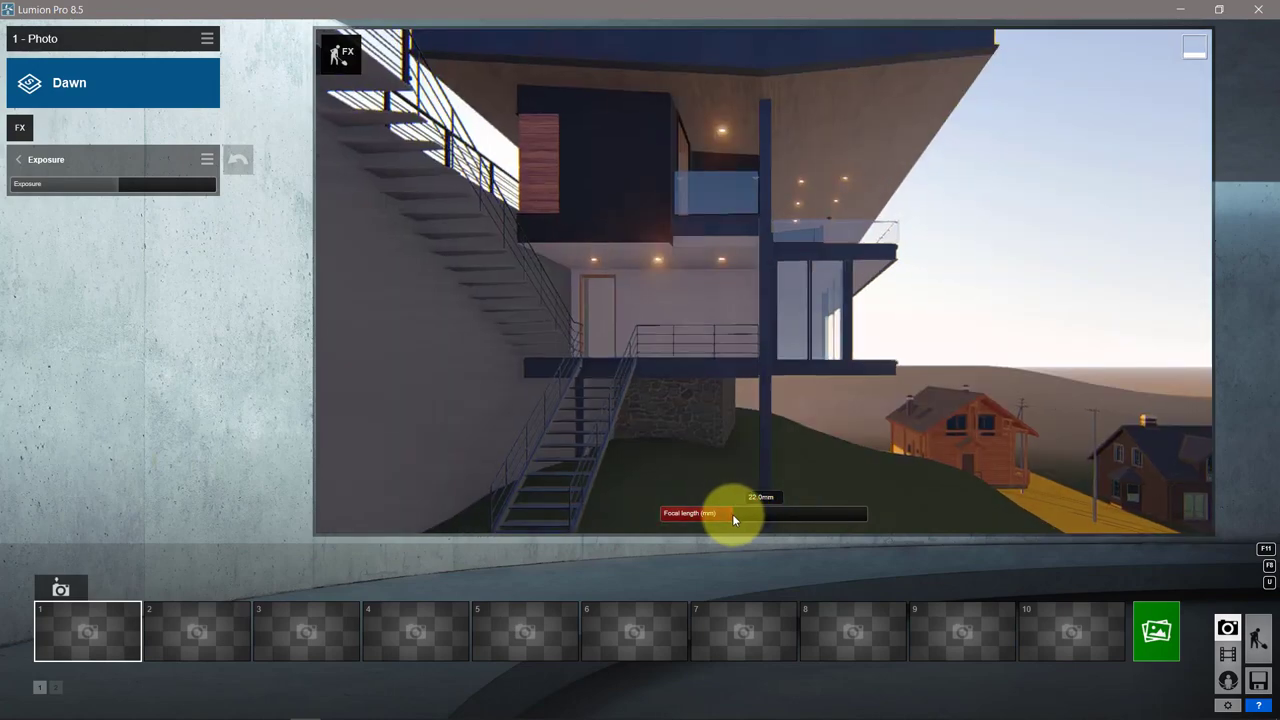
# Aim the photo camera at the house and store the view as photo 1
pyautogui.moveTo(757, 351); pyautogui.dragTo(760, 352, button='right')
pyautogui.press('q')
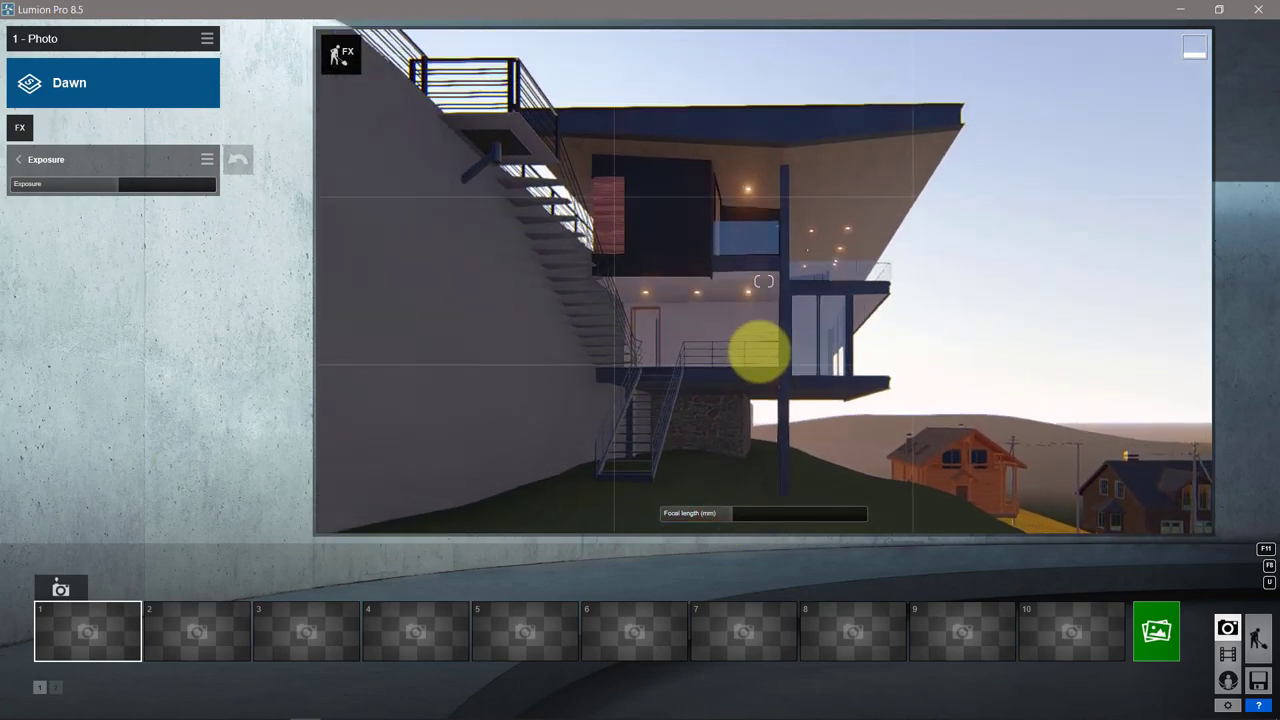
pyautogui.press('q')
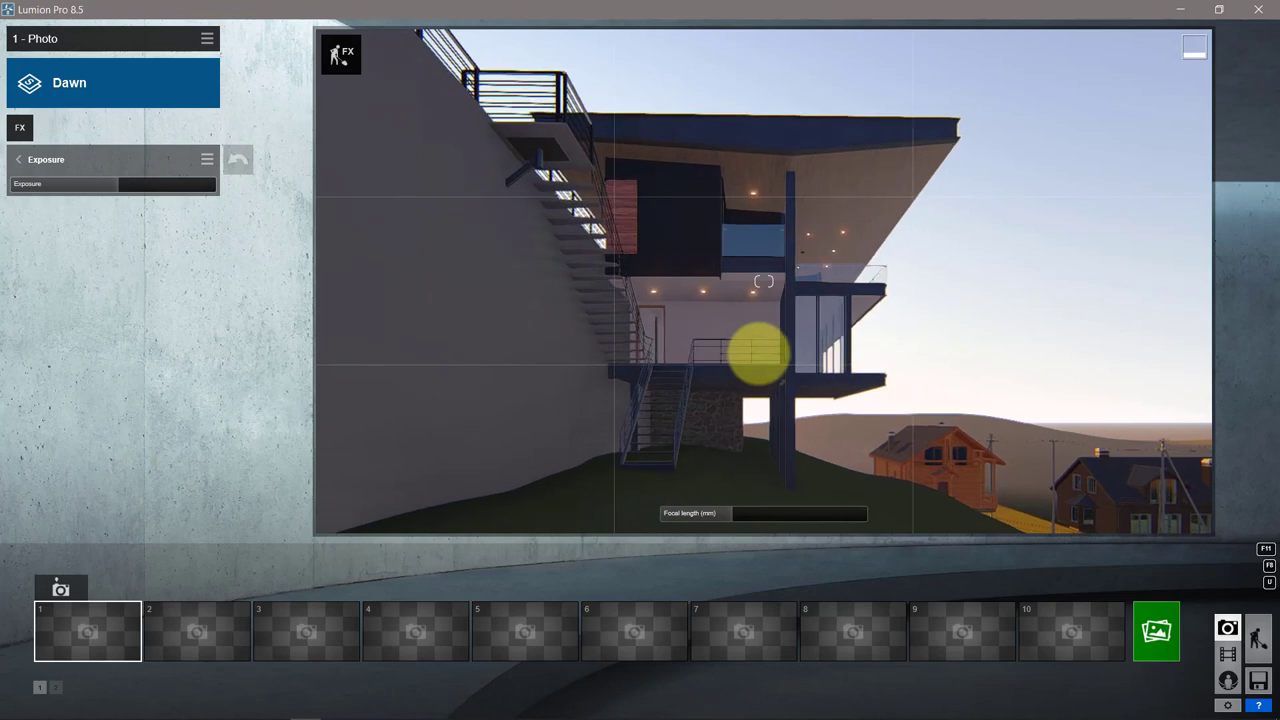
pyautogui.moveTo(757, 351); pyautogui.dragTo(373, 488, button='right')
pyautogui.click(62, 590)
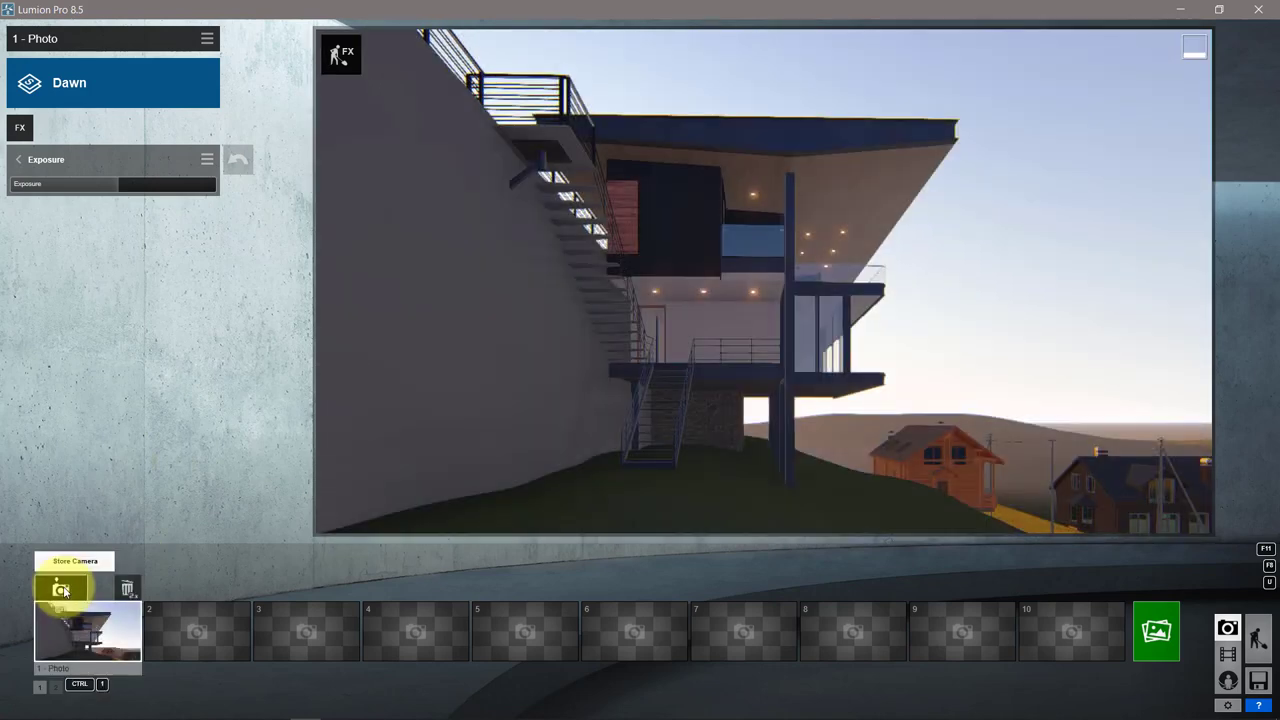
pyautogui.moveTo(643, 442); pyautogui.dragTo(672, 425, button='right')
# Place a white omni light on the villa's lower floor and raise it toward the ceiling
pyautogui.click(1256, 643)
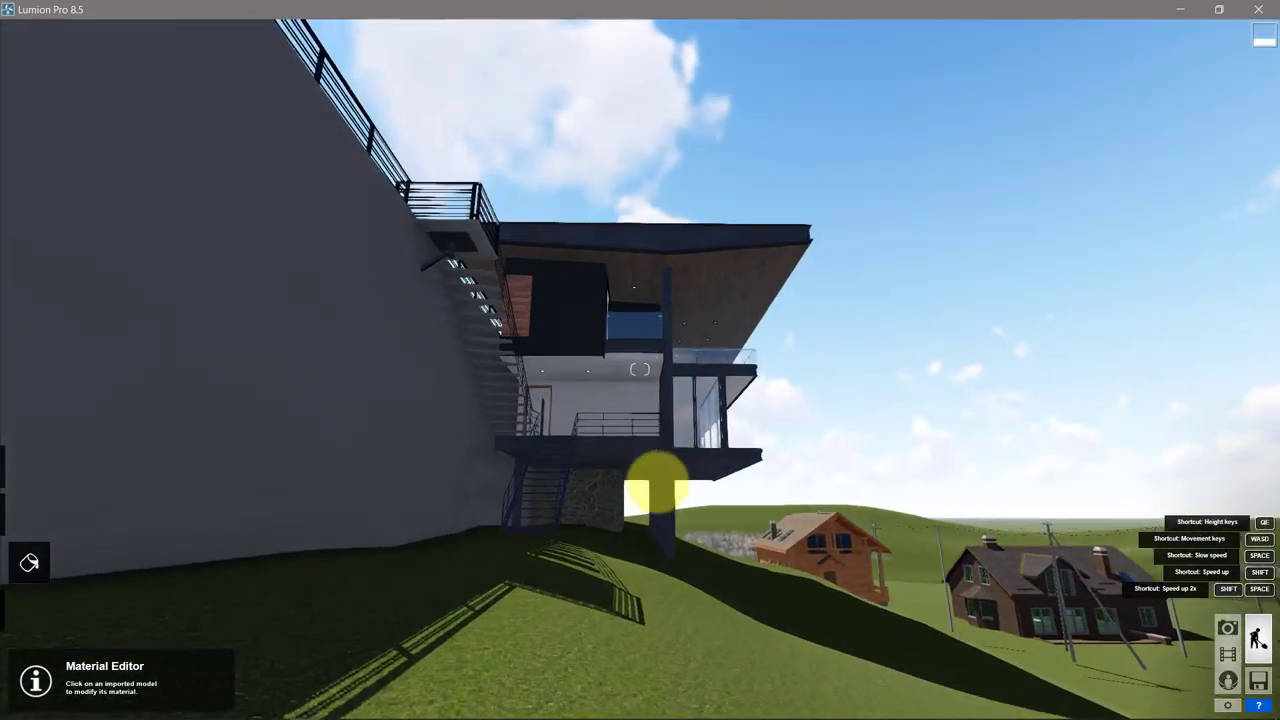
pyautogui.moveTo(657, 486); pyautogui.dragTo(363, 537, button='right')
pyautogui.click(29, 617)
pyautogui.click(107, 693)
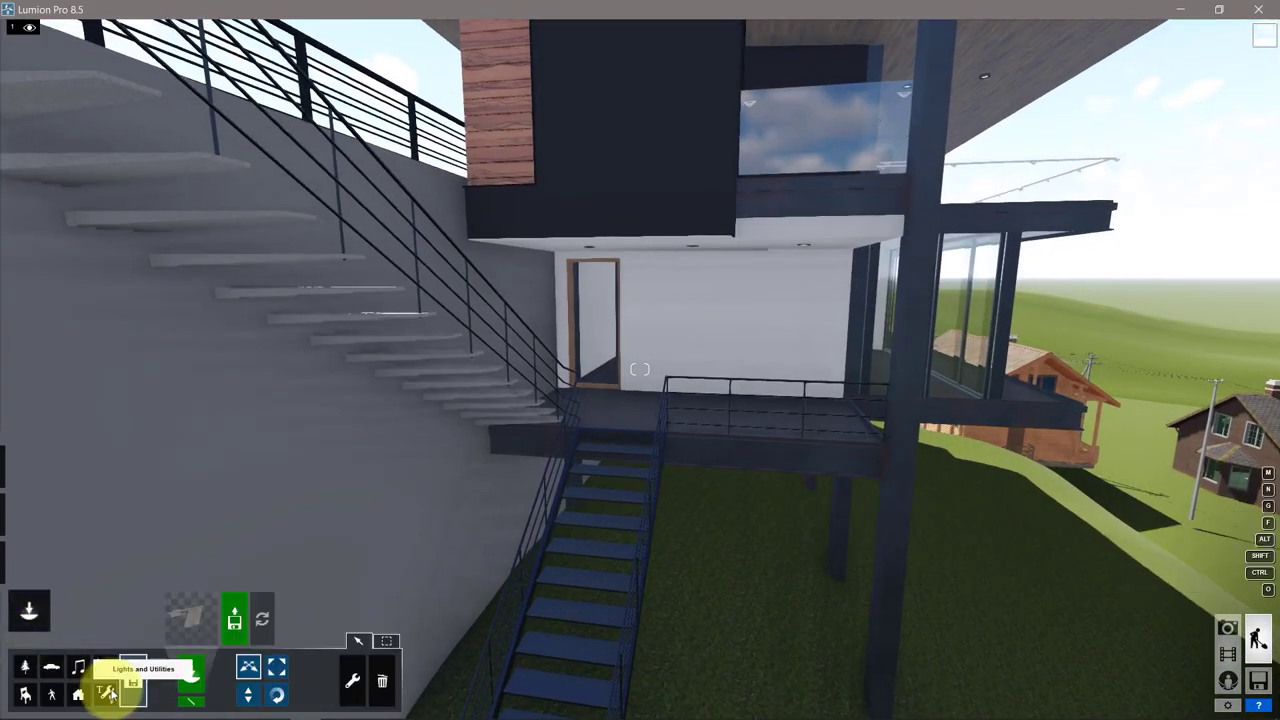
pyautogui.click(179, 630)
pyautogui.click(399, 178)
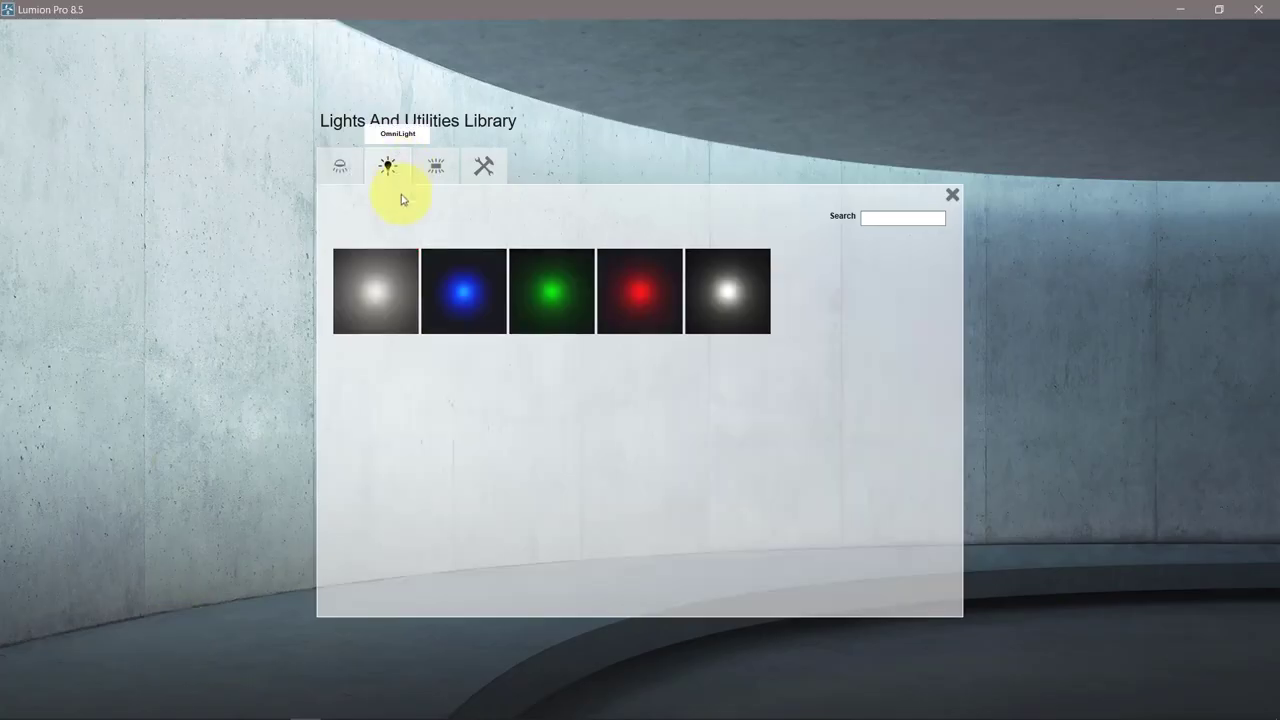
pyautogui.click(393, 294)
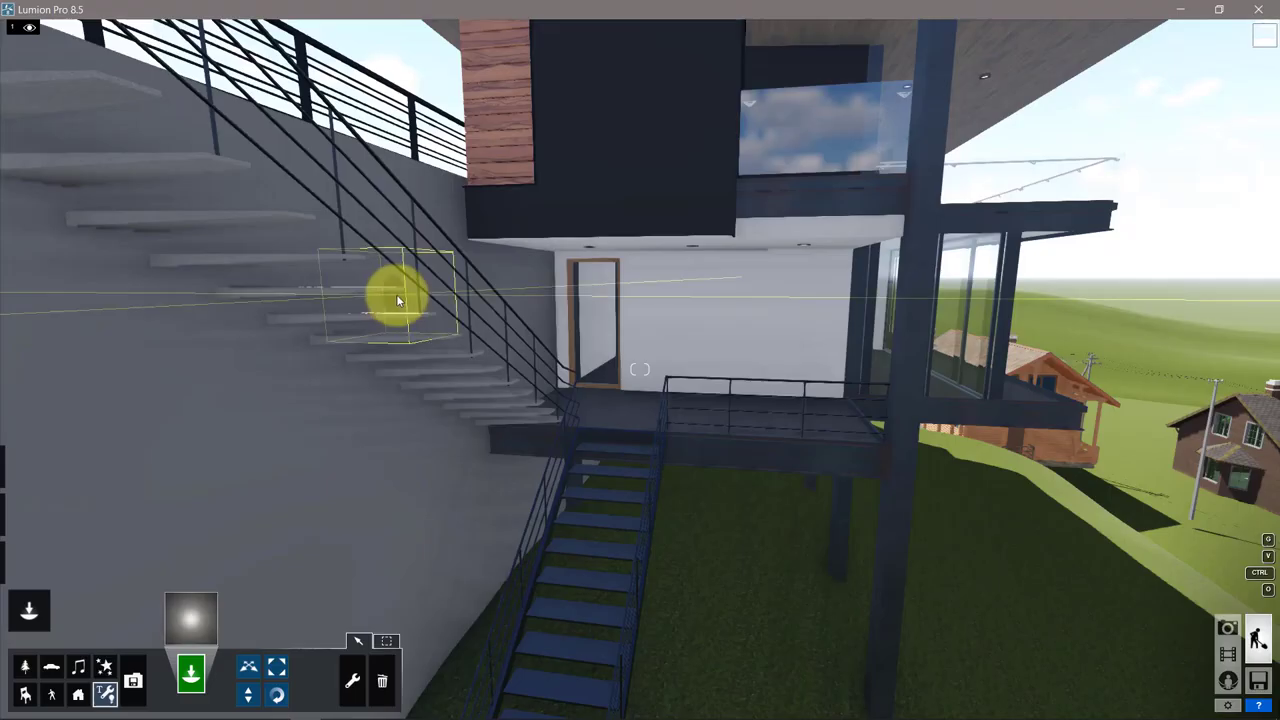
pyautogui.click(697, 325)
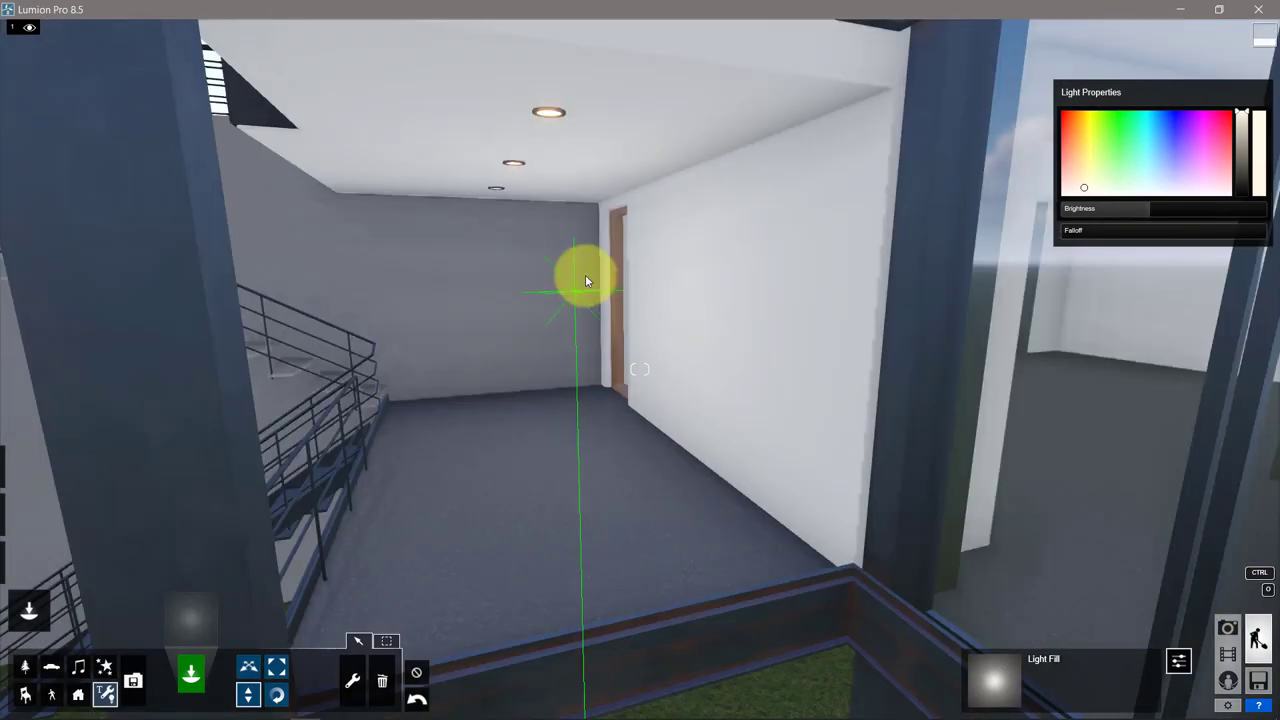
pyautogui.moveTo(585, 274); pyautogui.dragTo(590, 244)
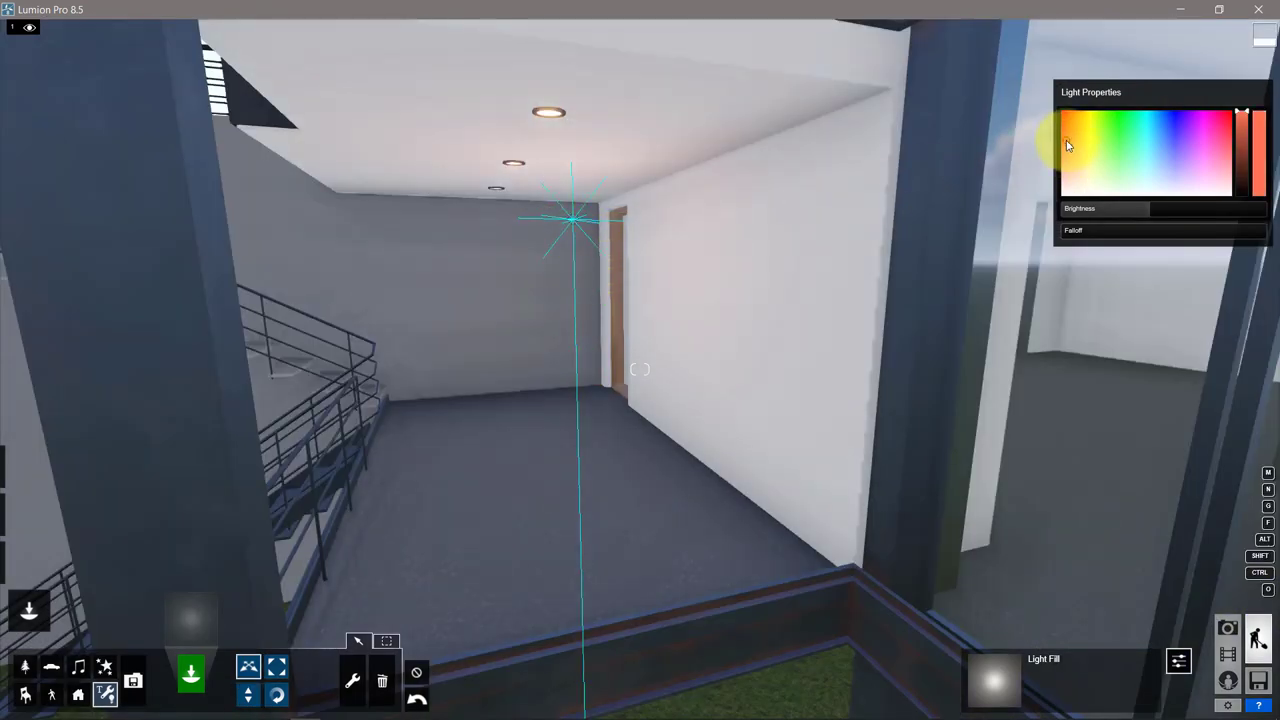
# Preview the new interior light in the photo view, then return to editing the scene
pyautogui.moveTo(823, 309); pyautogui.dragTo(790, 318, button='right')
pyautogui.press('s')
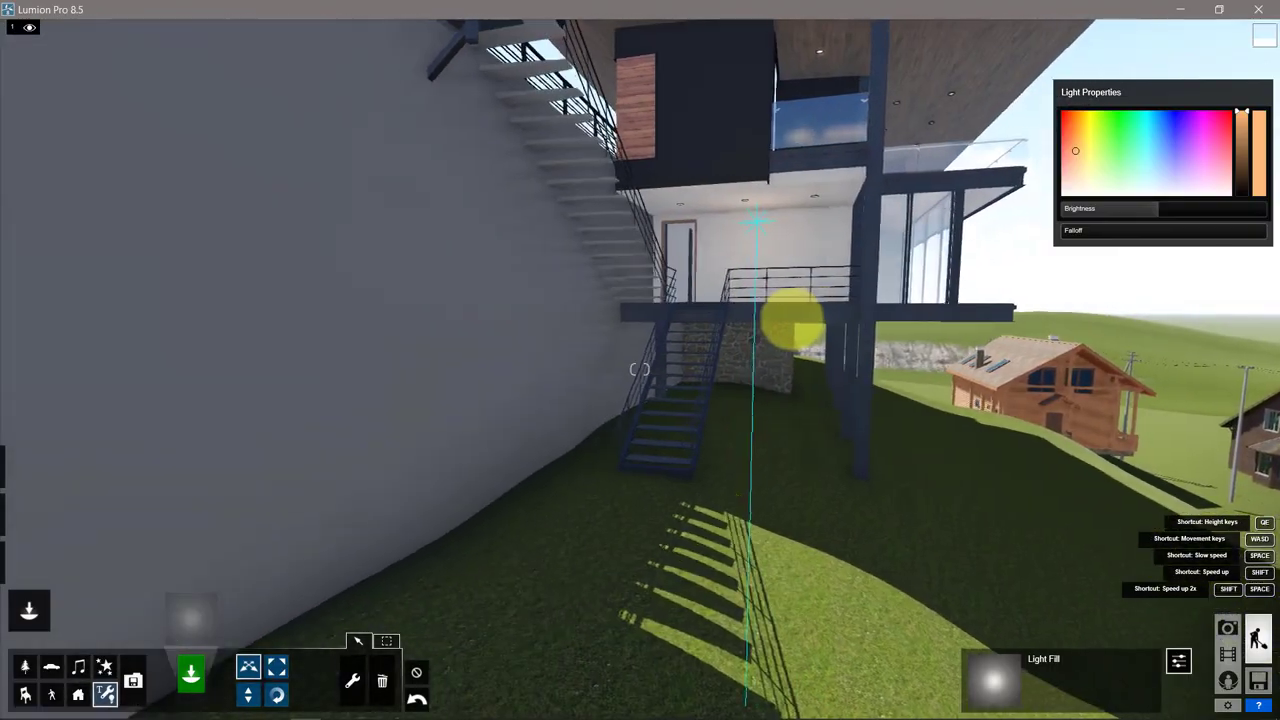
pyautogui.click(1228, 627)
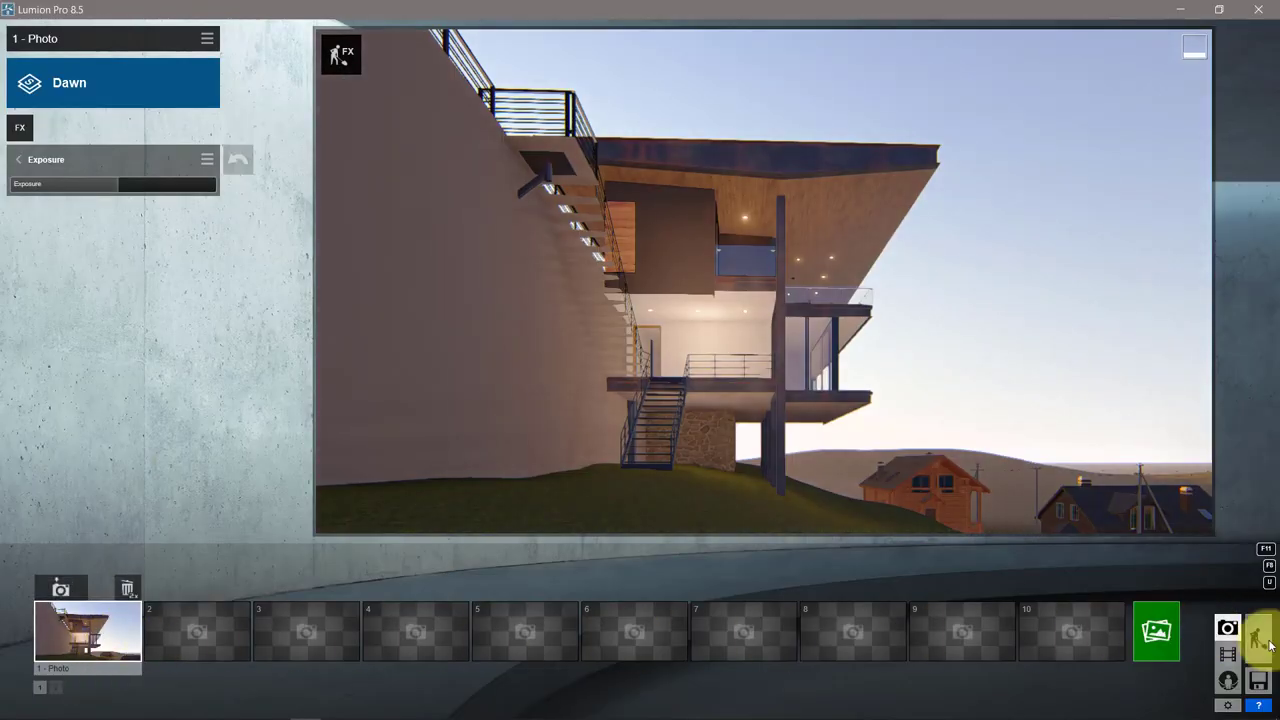
pyautogui.click(1268, 644)
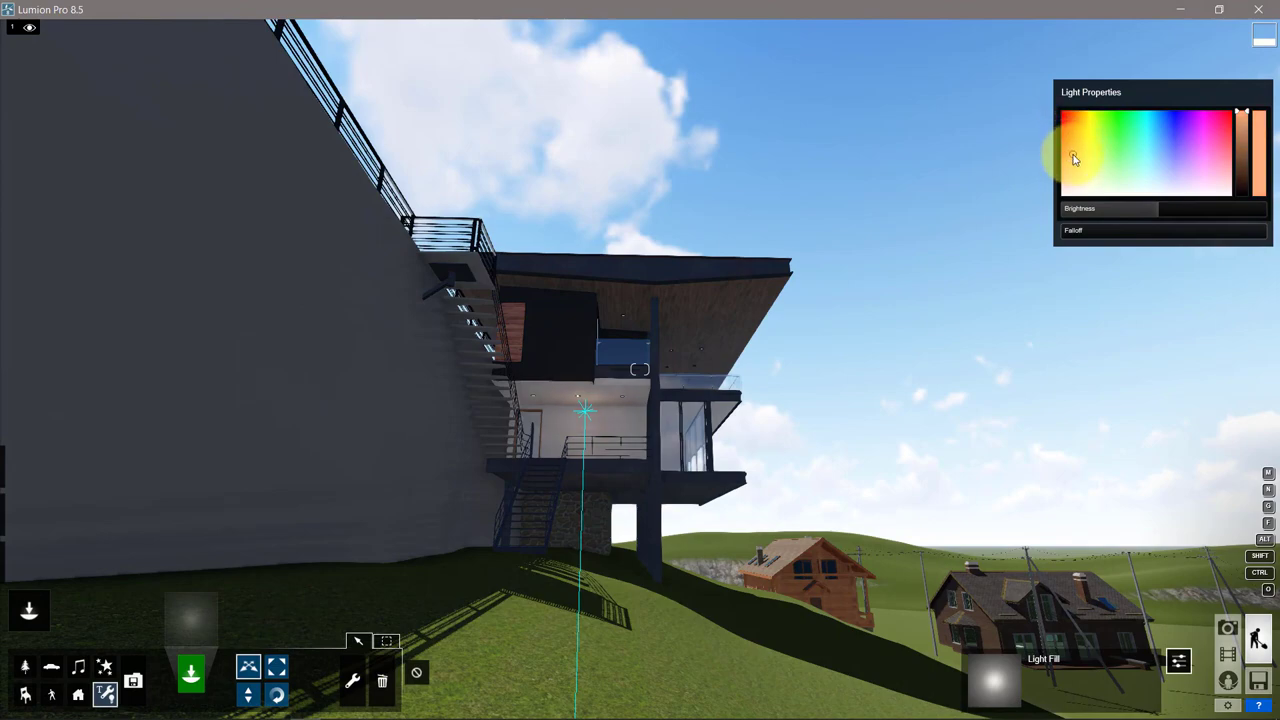
pyautogui.scroll(5, 731, 457)
# Switch on 3D grass across the terrain and adjust its wildness, size and height
pyautogui.click(416, 672)
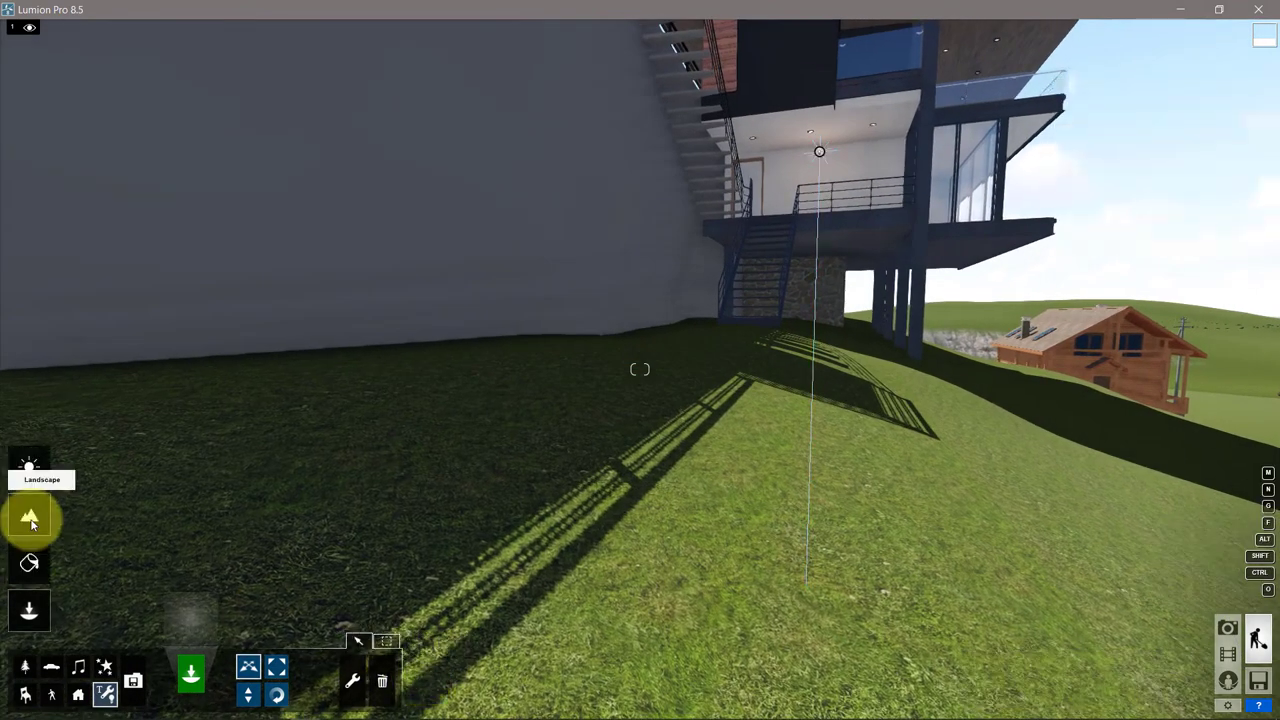
pyautogui.click(30, 518)
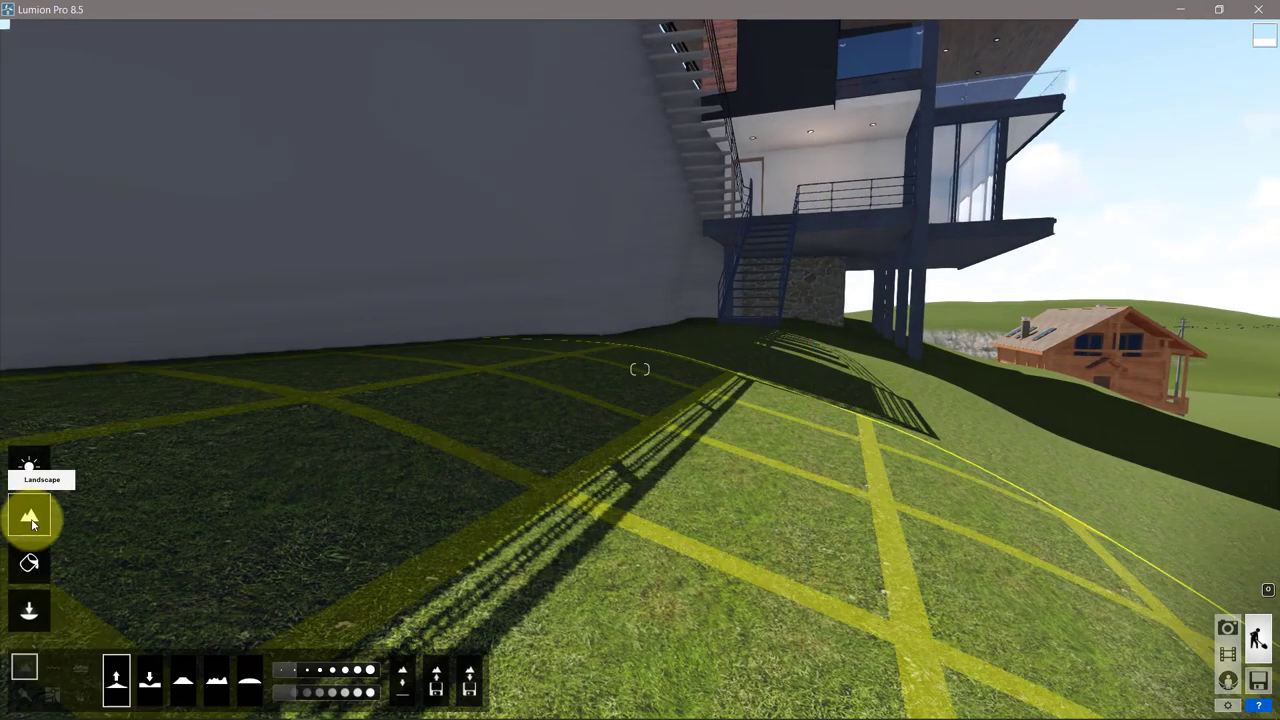
pyautogui.click(80, 695)
pyautogui.click(138, 681)
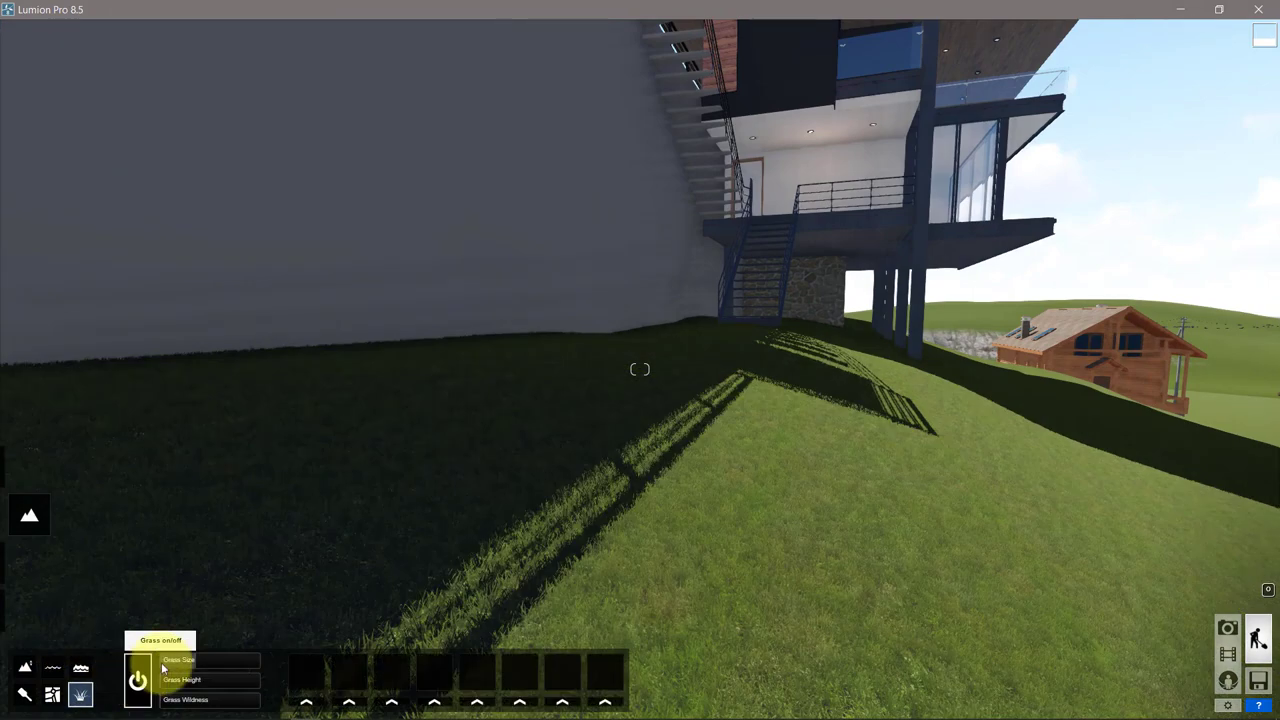
pyautogui.moveTo(186, 699); pyautogui.dragTo(240, 708)
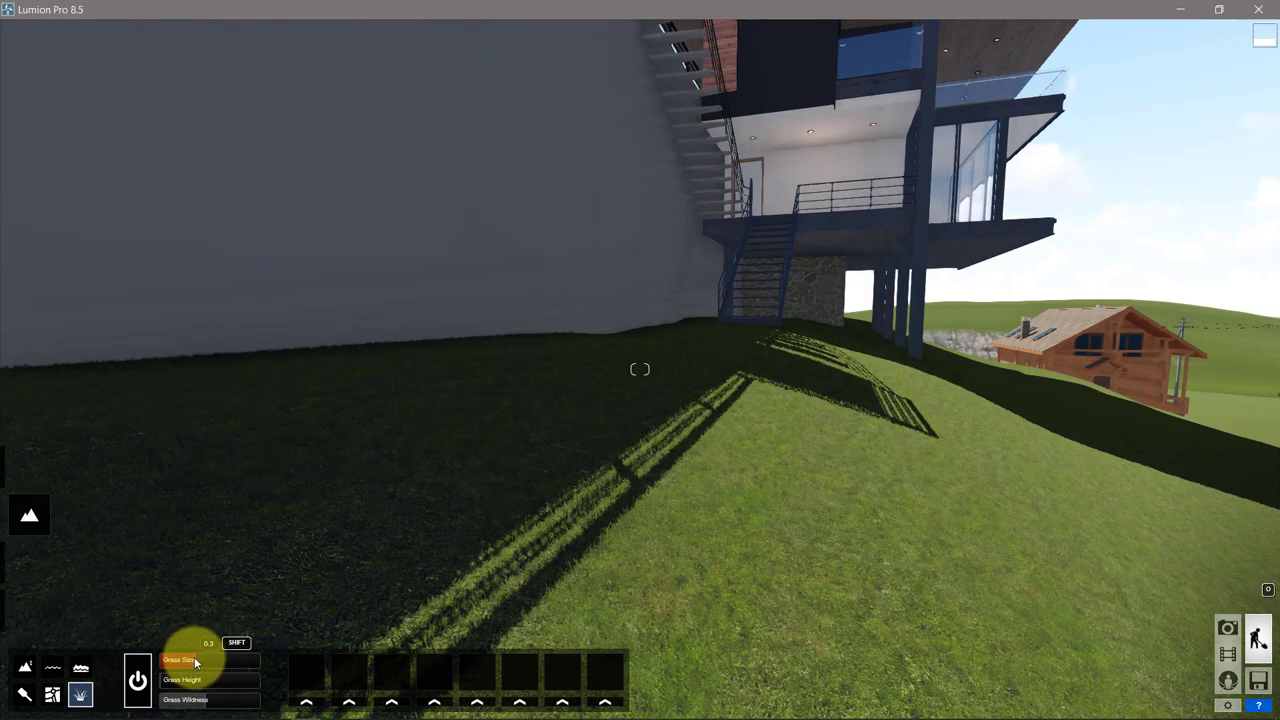
pyautogui.moveTo(194, 657); pyautogui.dragTo(254, 654)
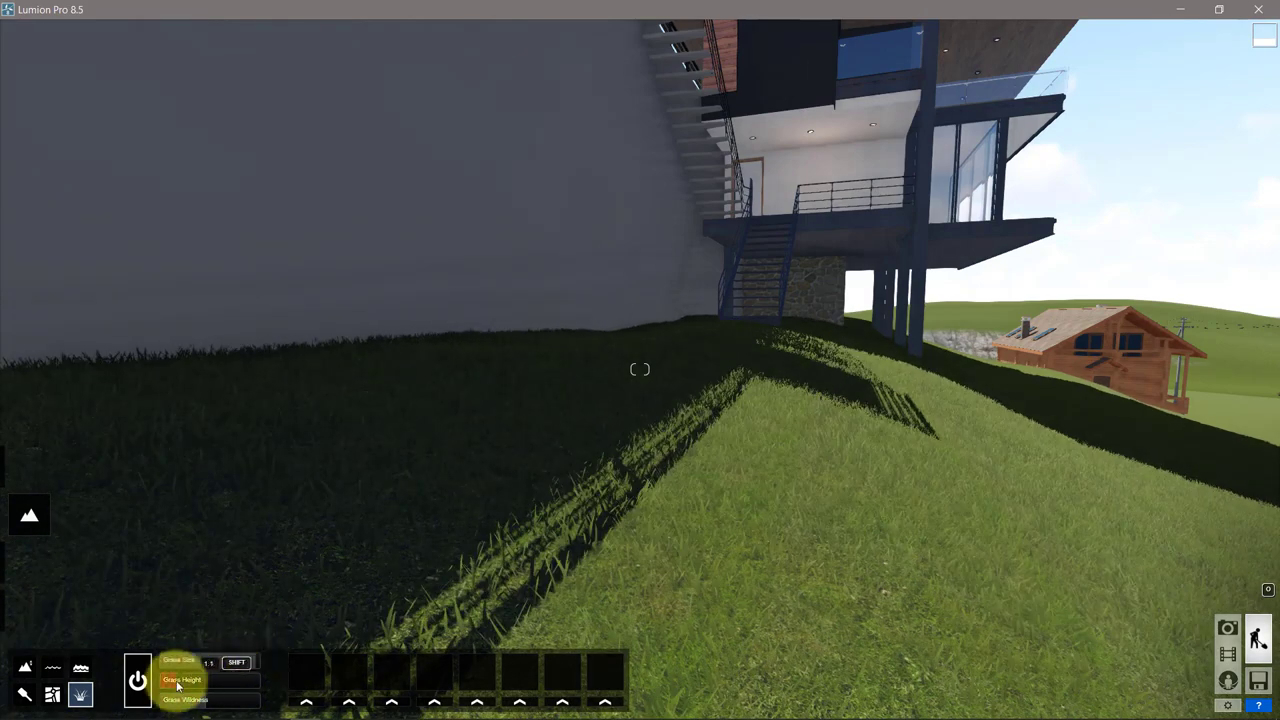
pyautogui.moveTo(242, 658); pyautogui.dragTo(167, 701)
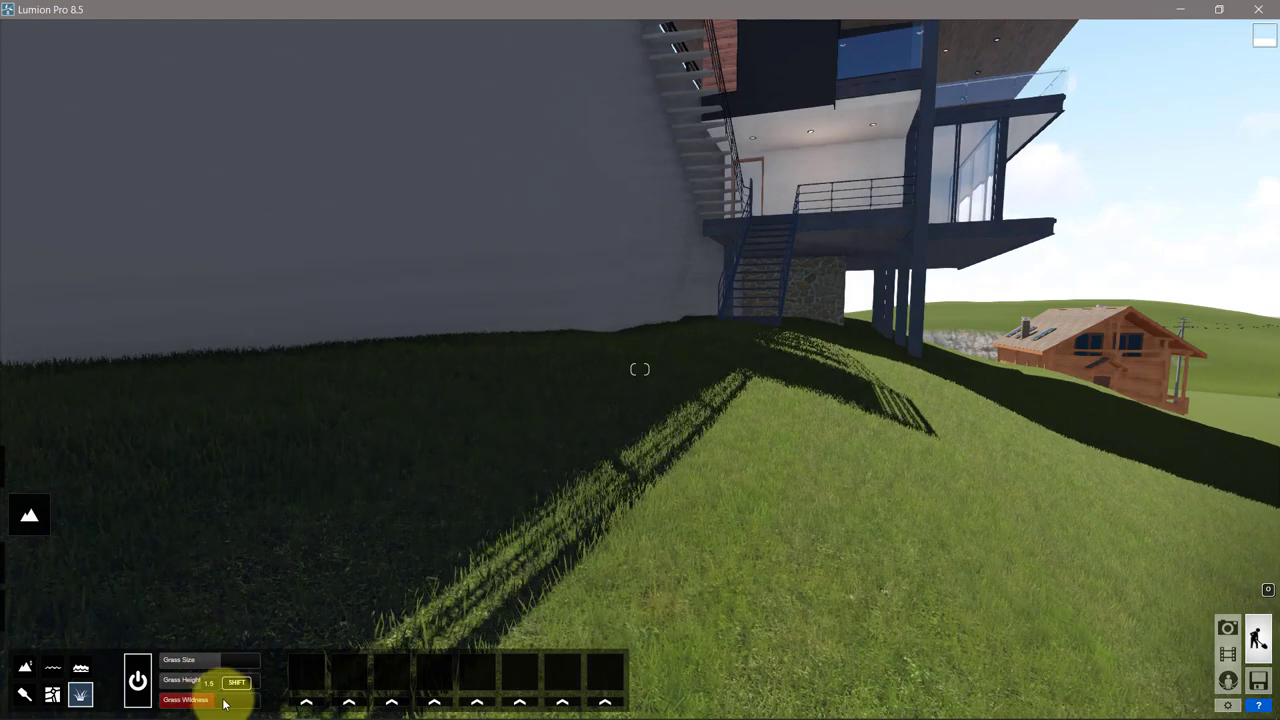
# Paint a pale rocky texture patch onto the lawn on the slope below the wall
pyautogui.click(24, 697)
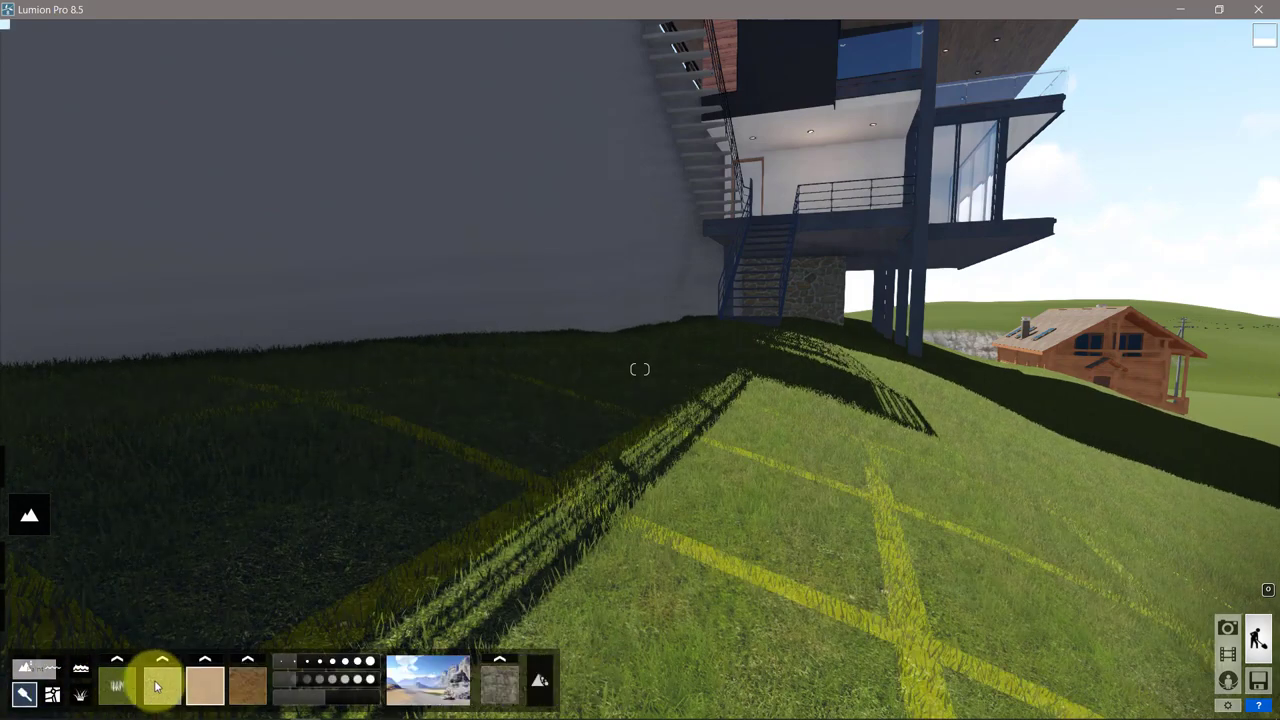
pyautogui.click(162, 660)
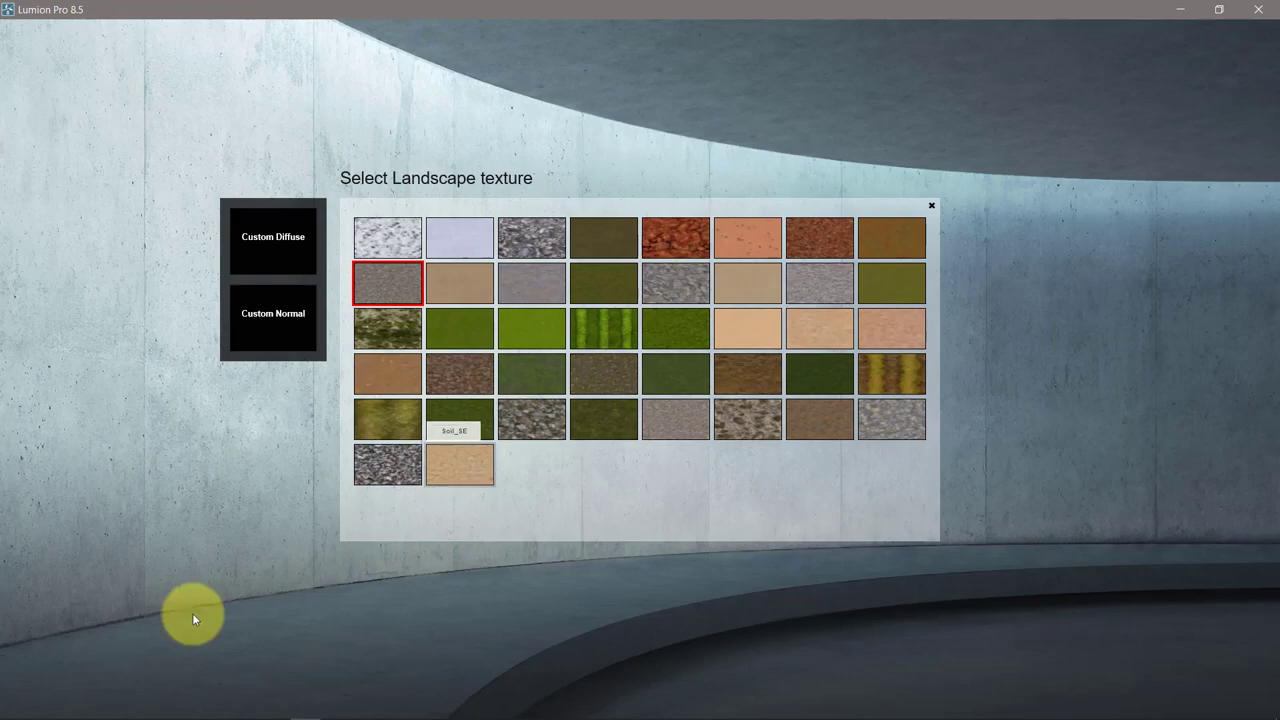
pyautogui.click(390, 320)
pyautogui.moveTo(439, 381); pyautogui.dragTo(462, 451, button='right')
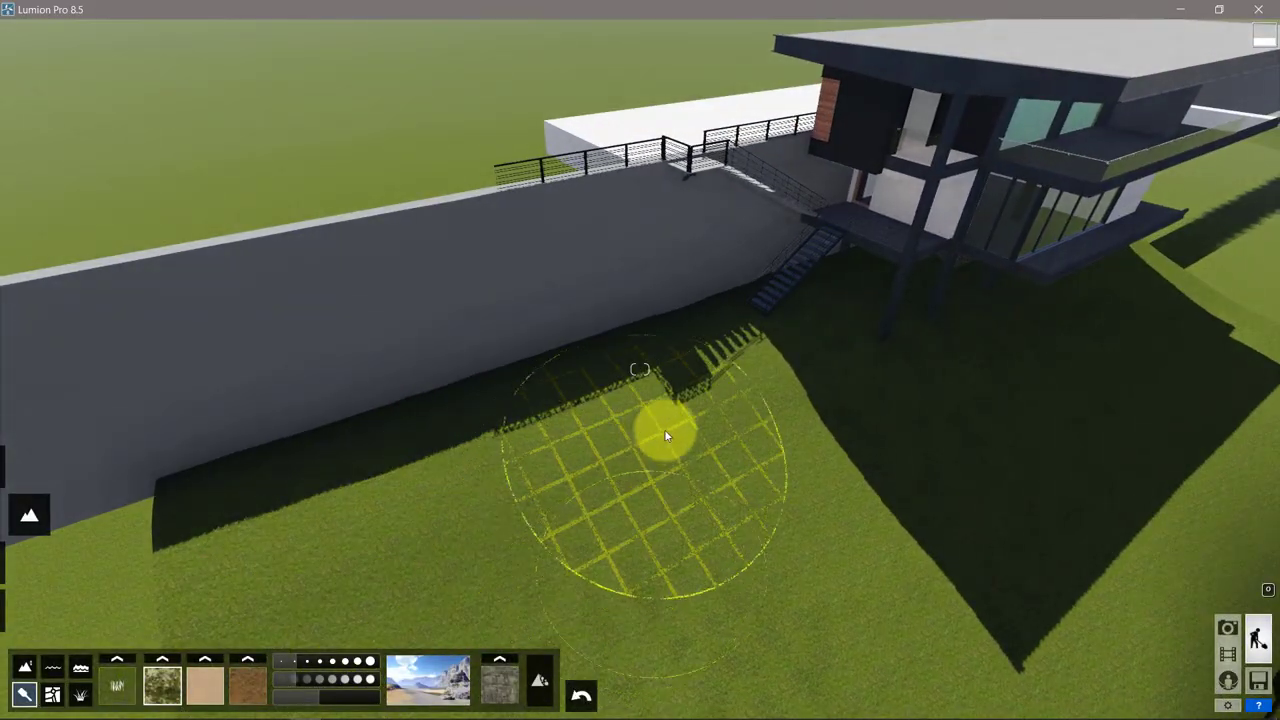
pyautogui.click(666, 425)
pyautogui.scroll(5, 667, 422)
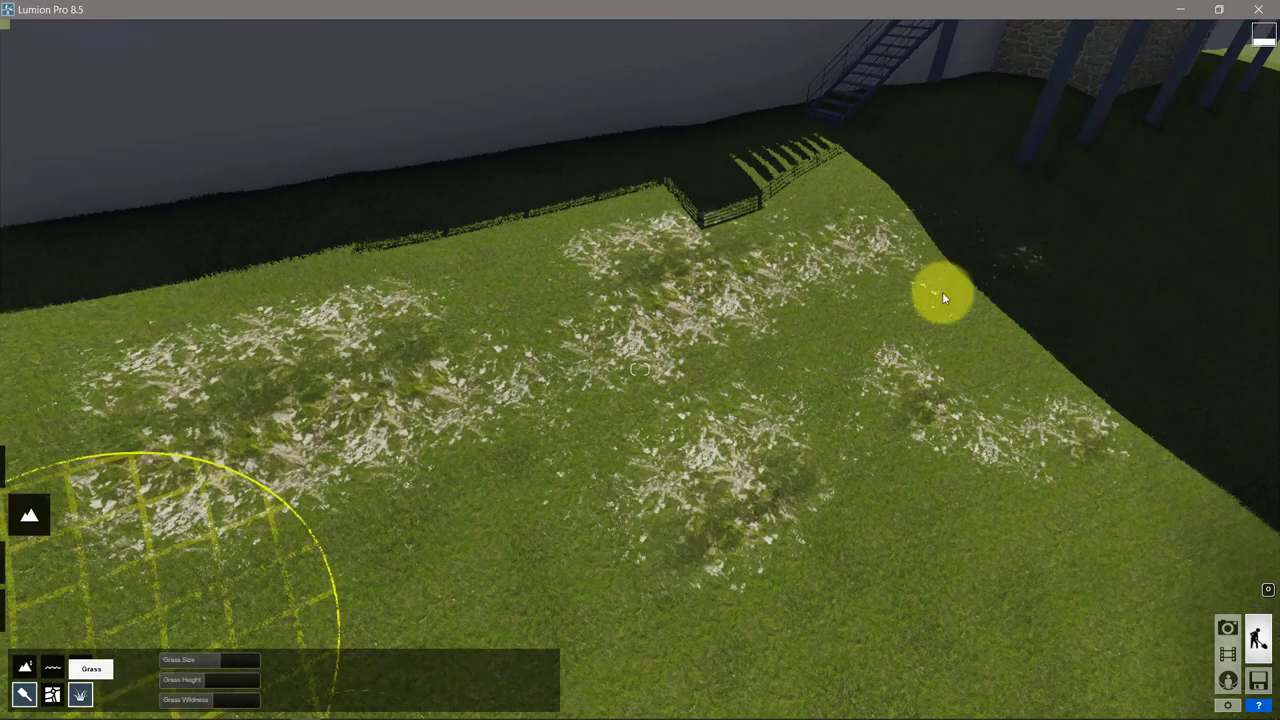
# Scatter enlarged dead leaves and dandelions through the grass, then preview photo 1
pyautogui.click(305, 705)
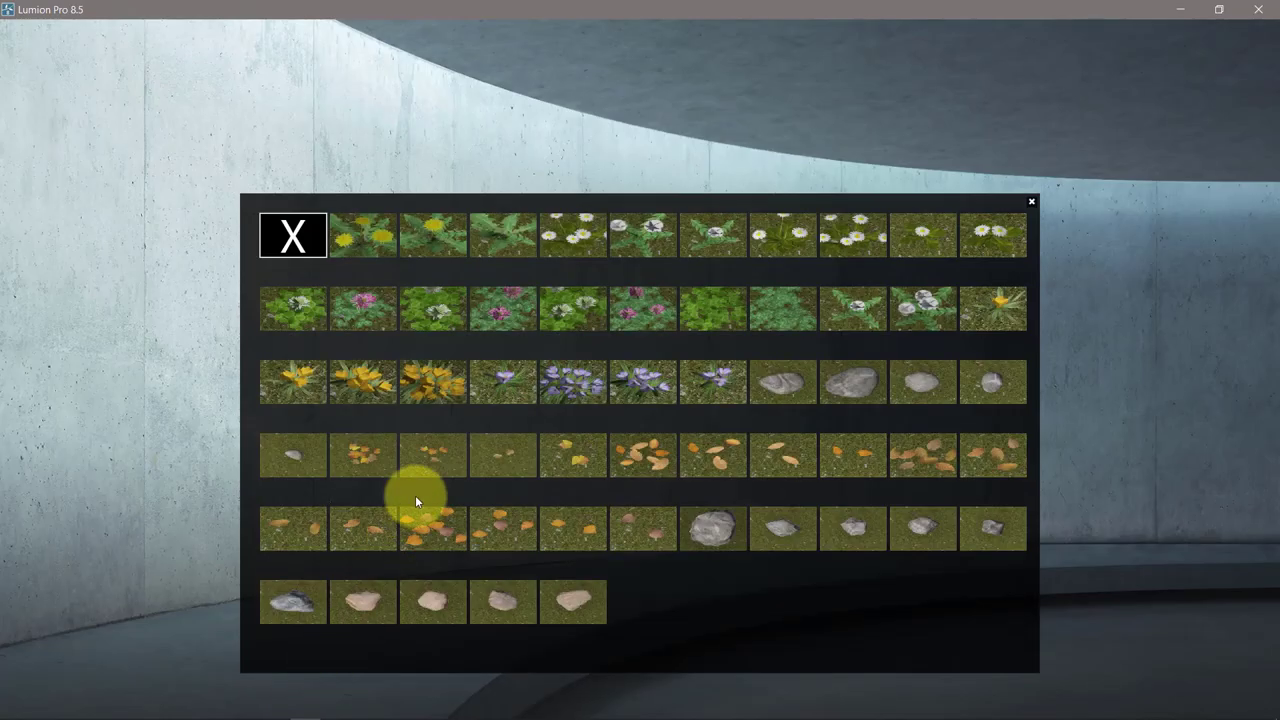
pyautogui.click(887, 462)
pyautogui.moveTo(755, 440); pyautogui.dragTo(711, 426, button='right')
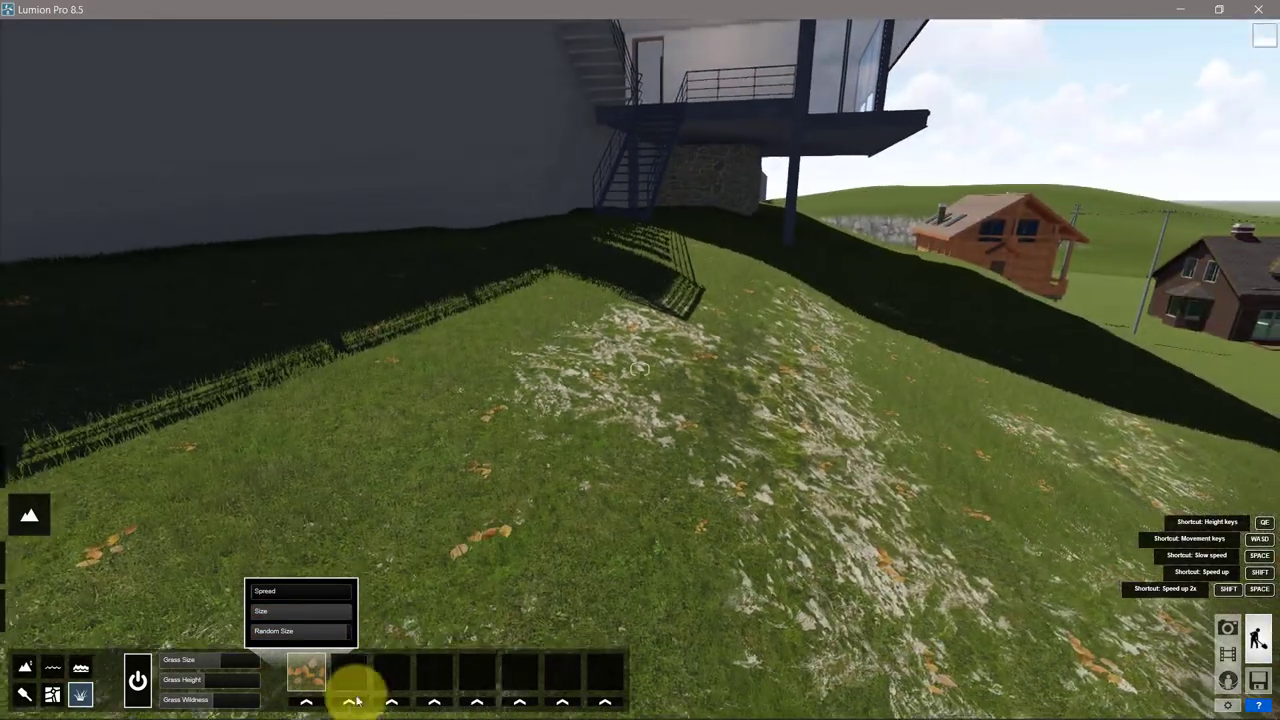
pyautogui.click(349, 703)
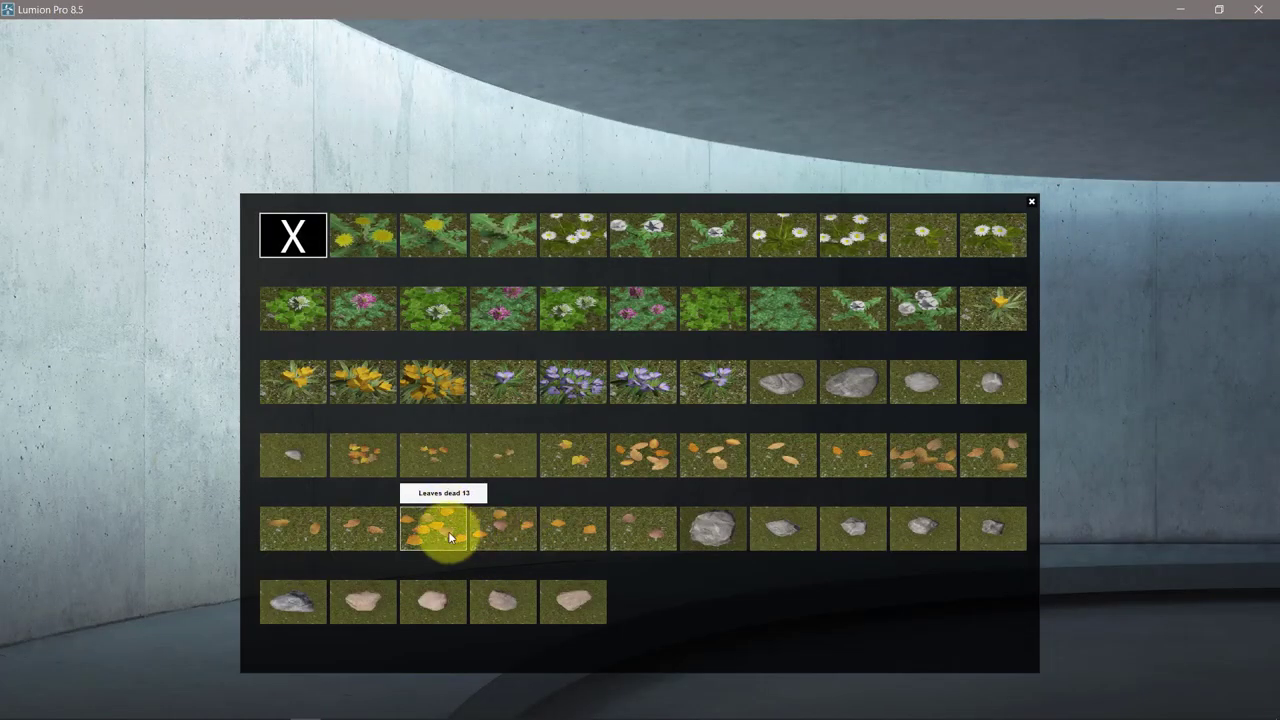
pyautogui.click(430, 234)
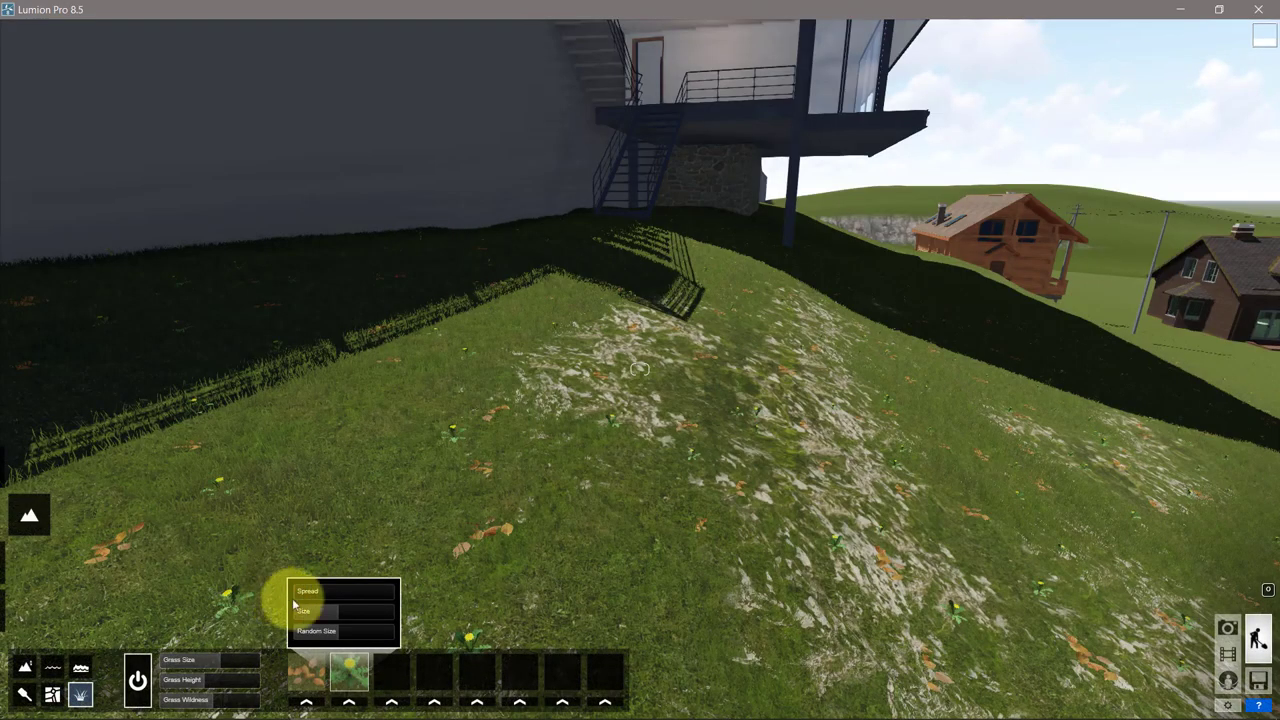
pyautogui.click(359, 615)
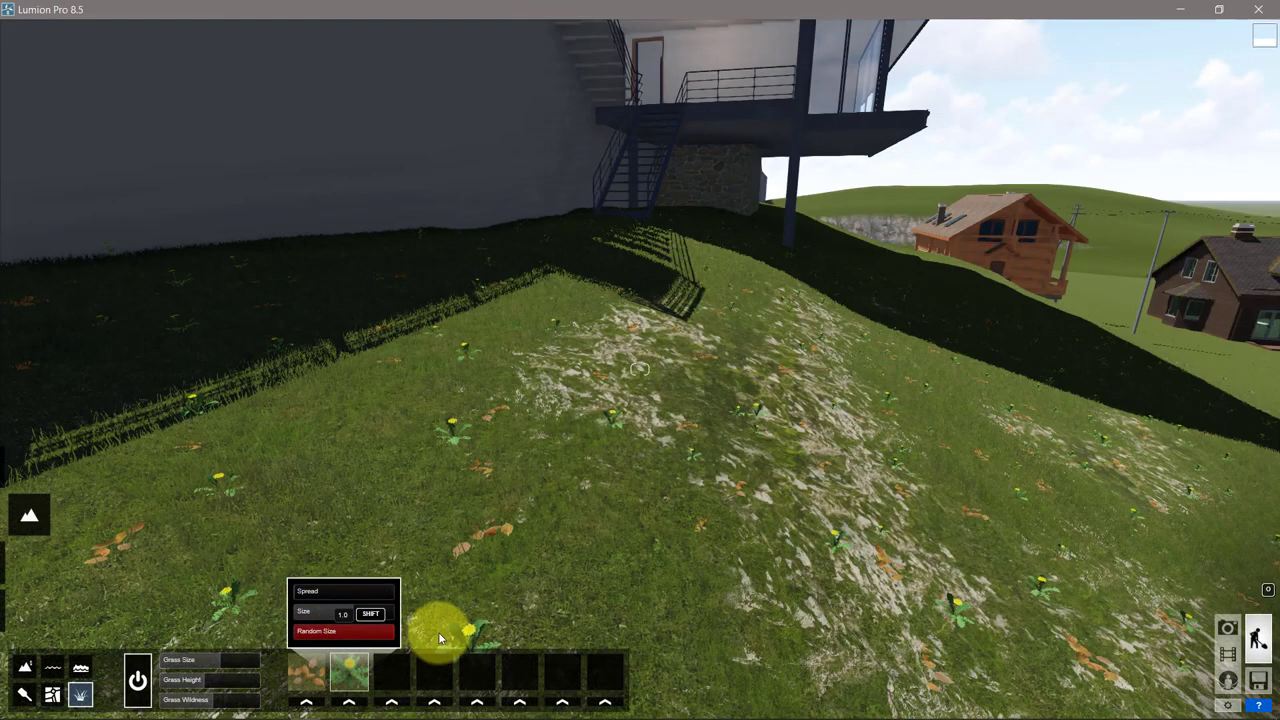
pyautogui.click(1230, 628)
# Leave the photo 1 view for Build mode and zoom in close to the villa
pyautogui.click(85, 630)
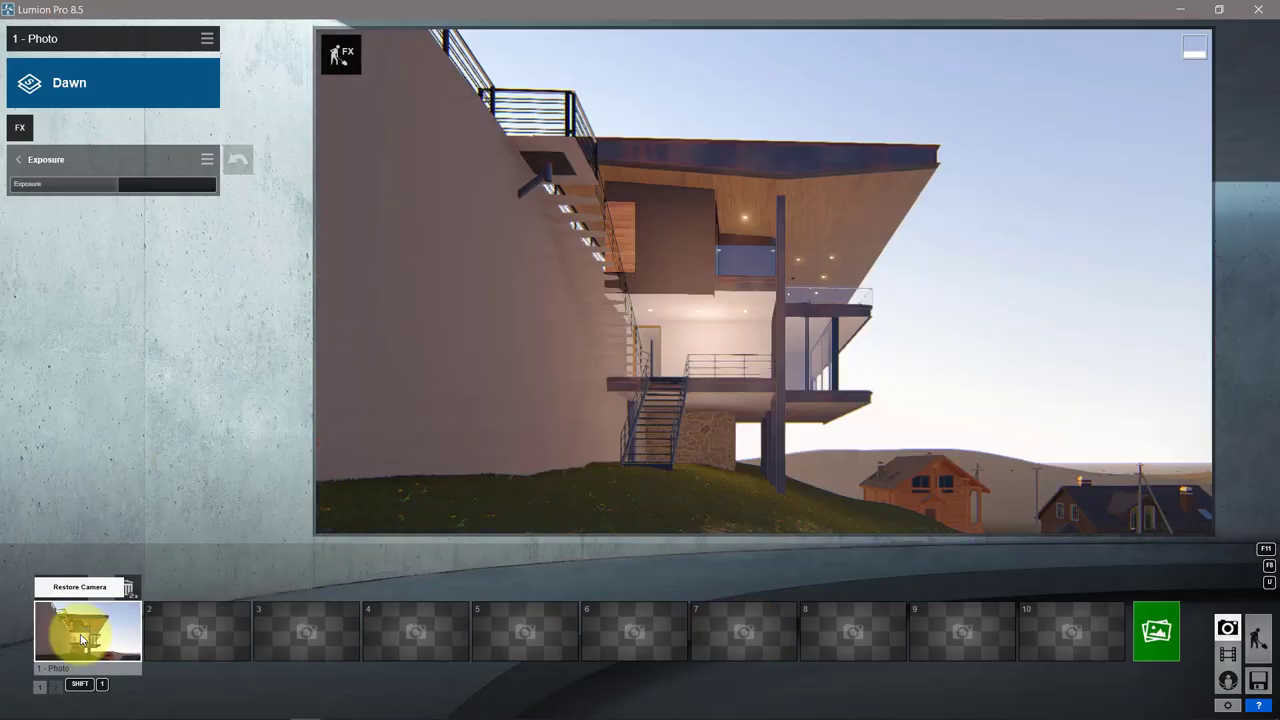
pyautogui.click(1260, 640)
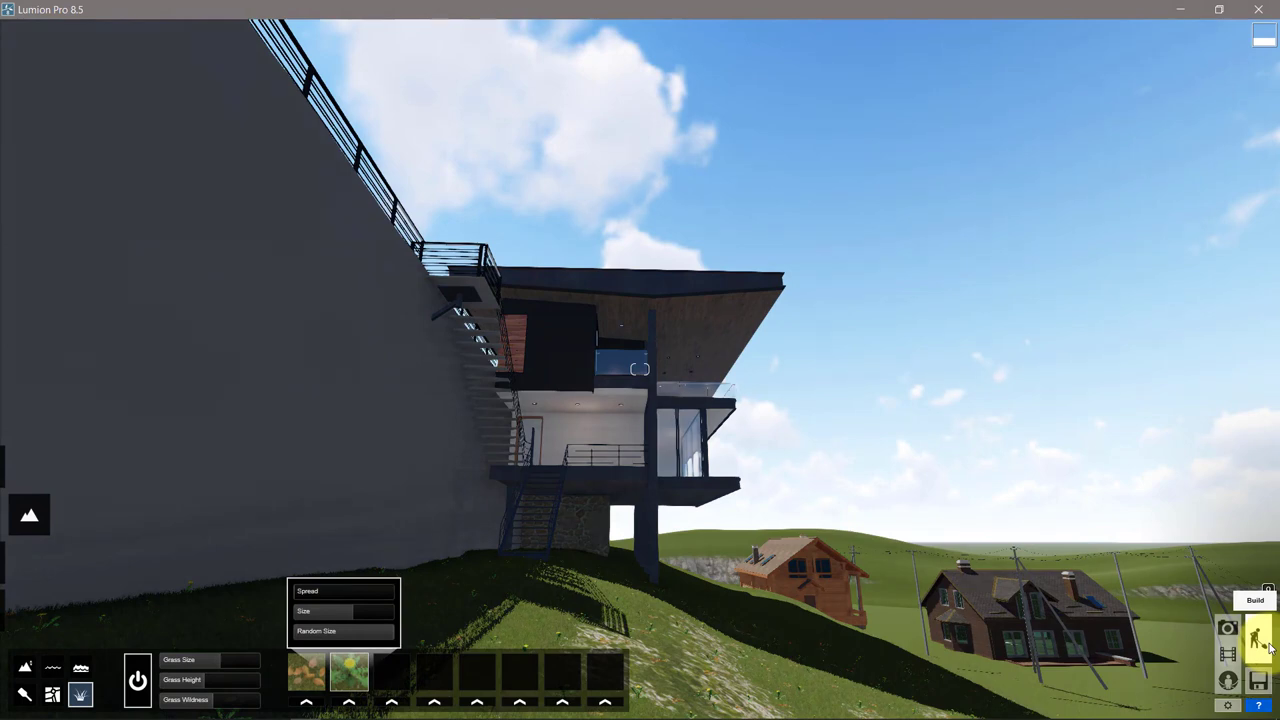
pyautogui.scroll(5, 843, 457)
pyautogui.scroll(5, 826, 477)
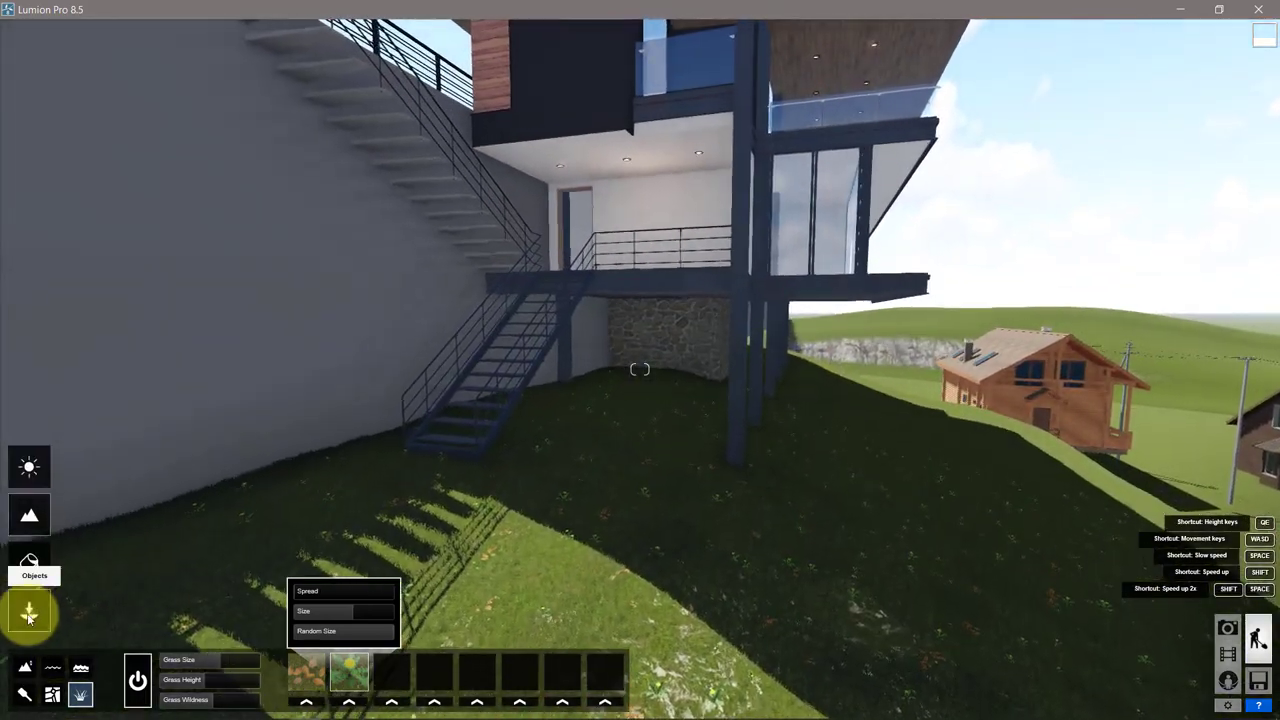
# Plant the favourite JapaneseMapleHero_RT on the slope beside the house and nudge it into place
pyautogui.click(29, 614)
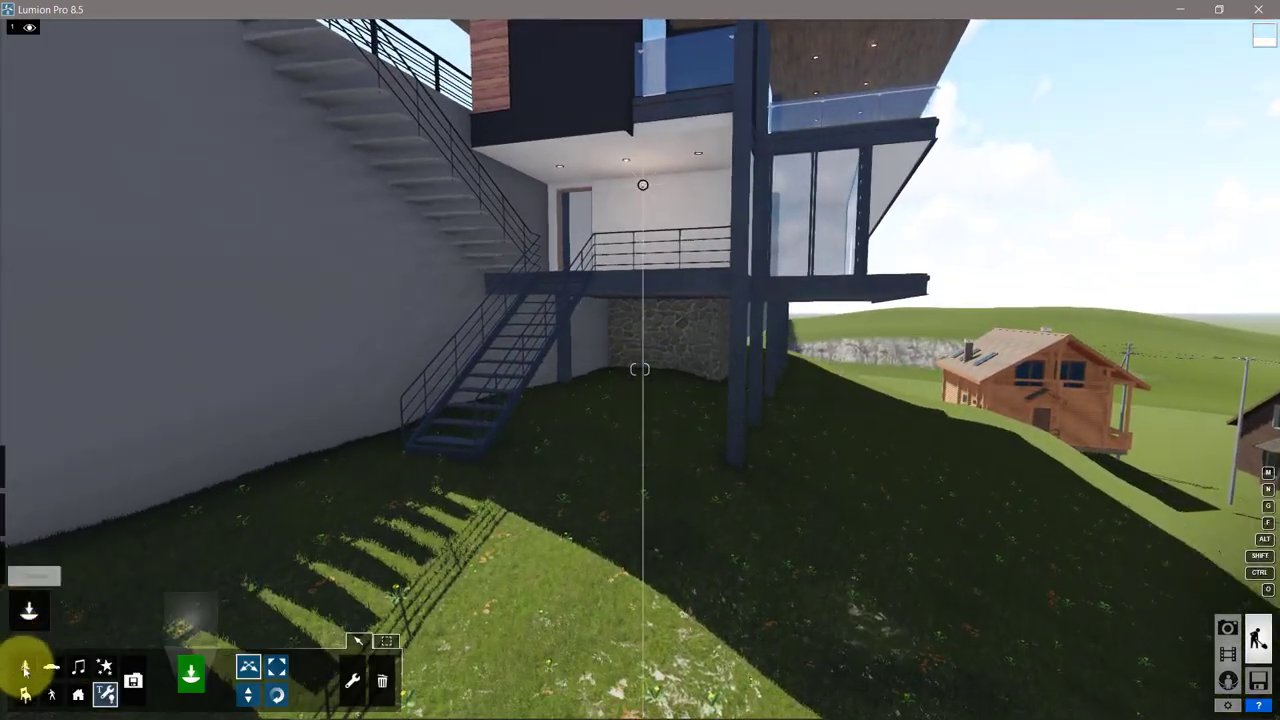
pyautogui.click(173, 636)
pyautogui.click(337, 168)
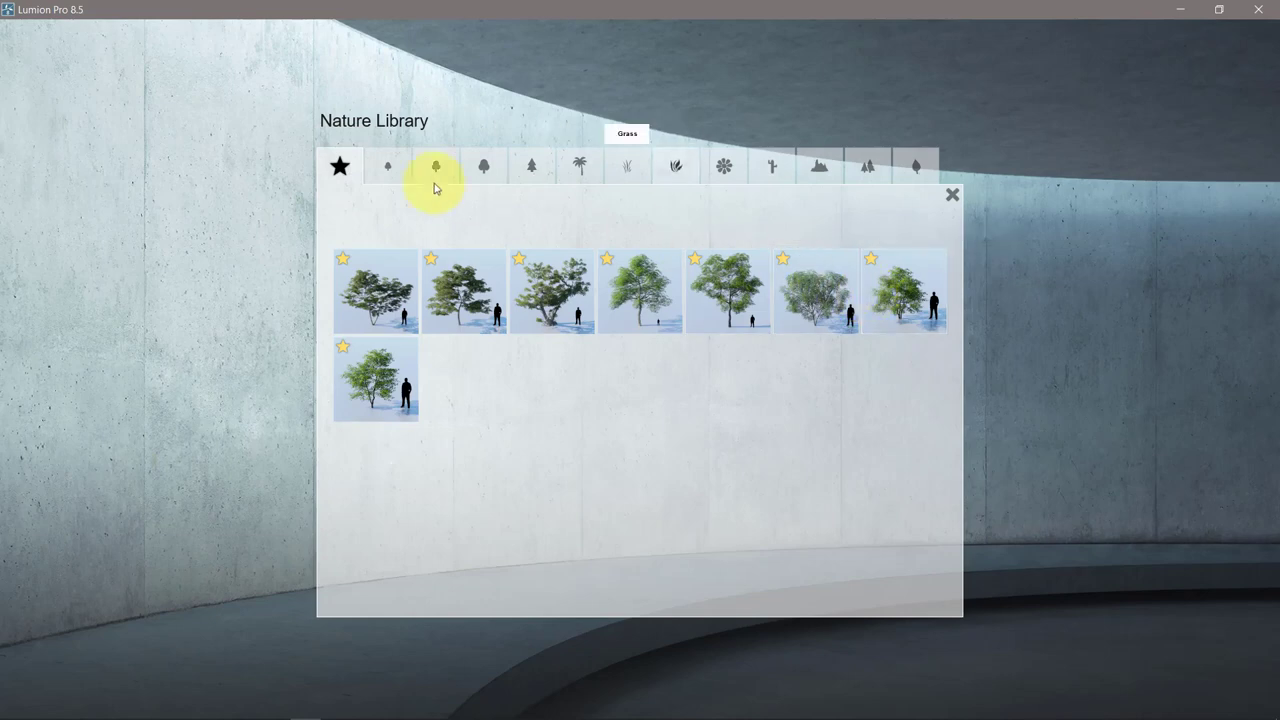
pyautogui.click(388, 168)
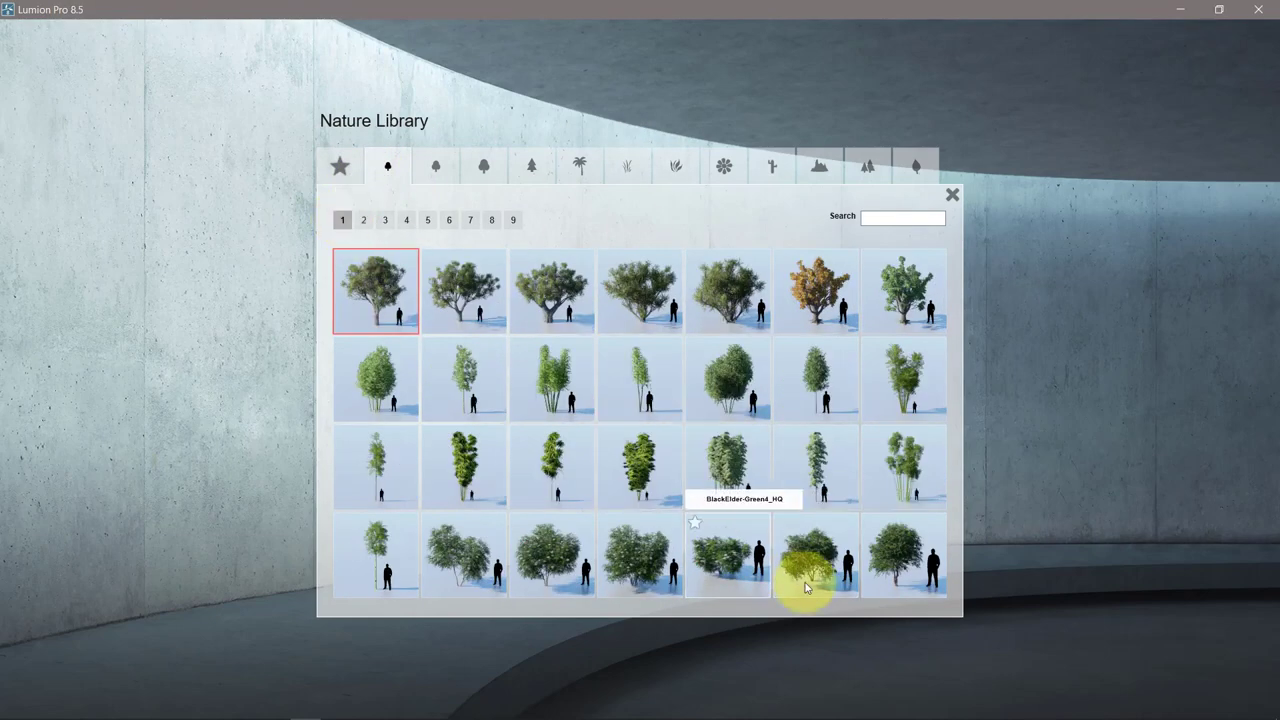
pyautogui.click(339, 168)
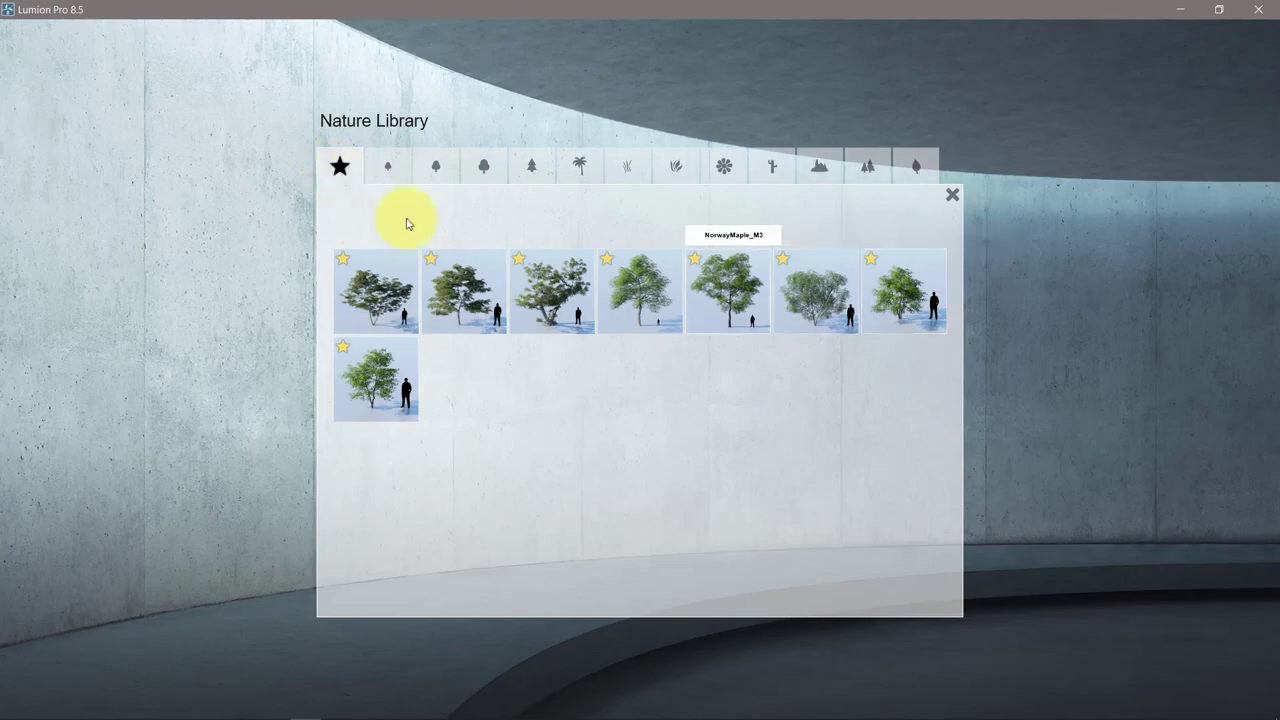
pyautogui.click(548, 316)
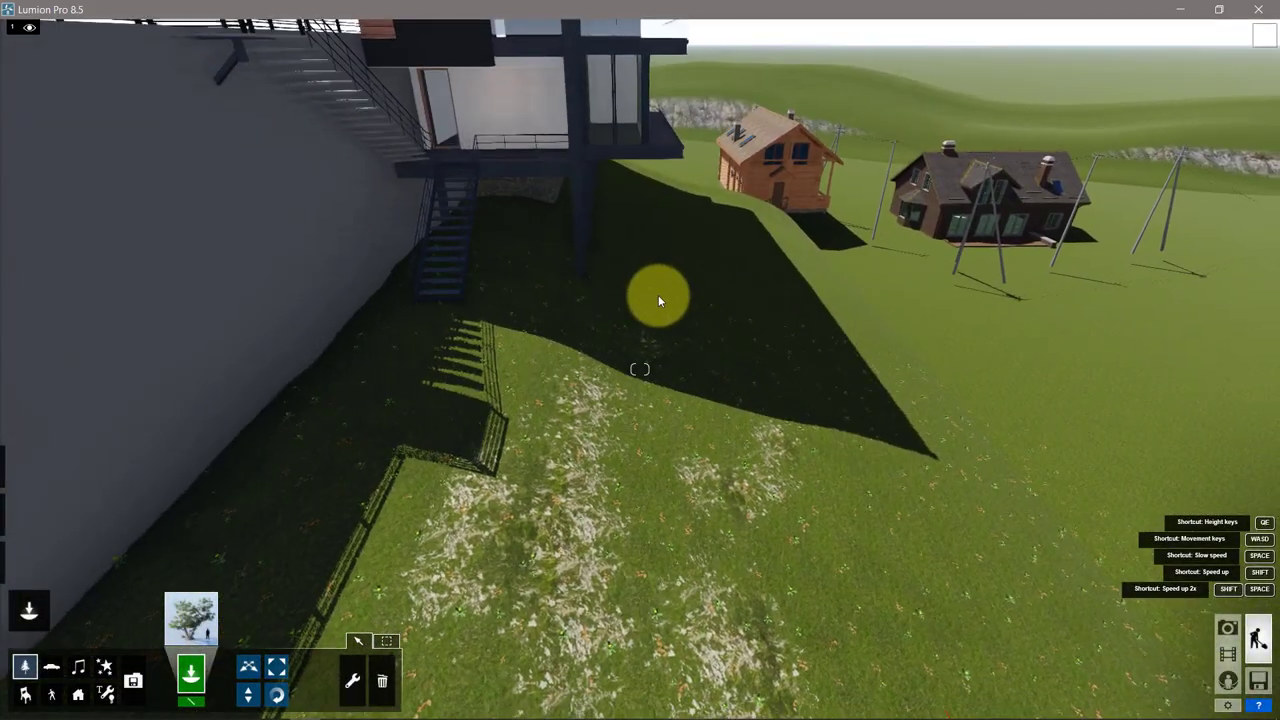
pyautogui.click(667, 287)
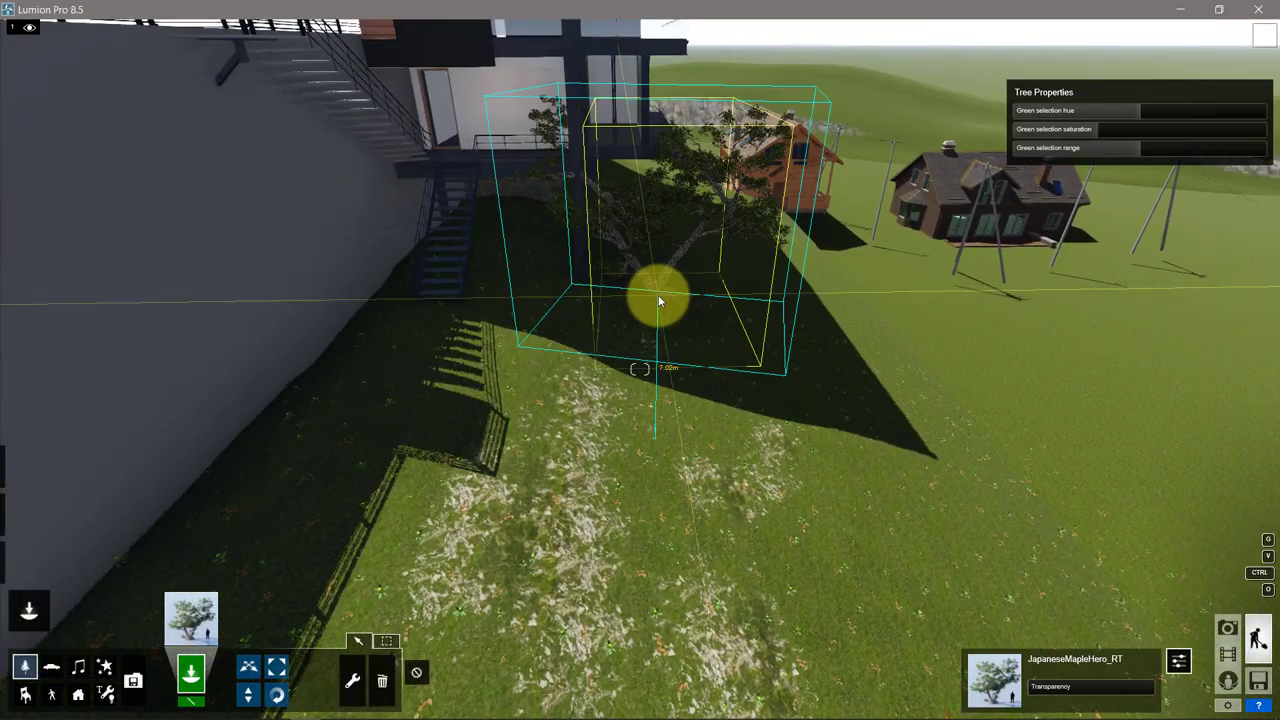
pyautogui.click(248, 665)
pyautogui.moveTo(660, 293); pyautogui.dragTo(672, 311)
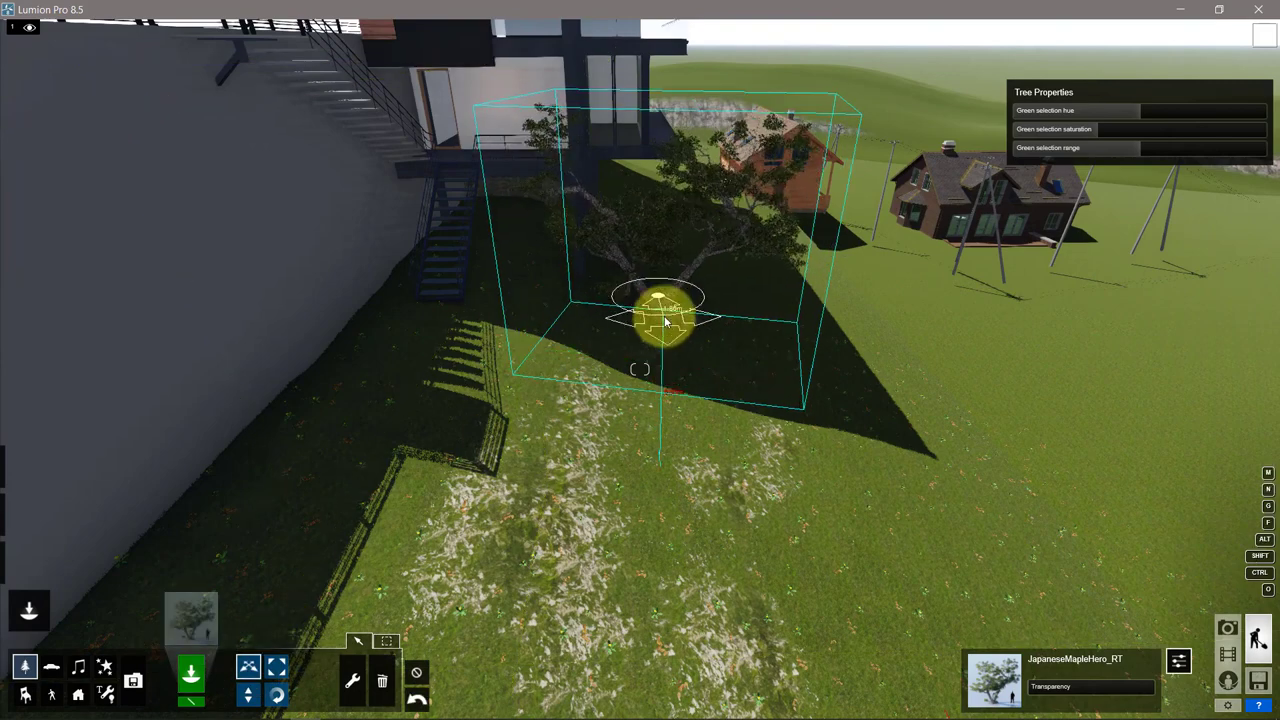
pyautogui.click(190, 618)
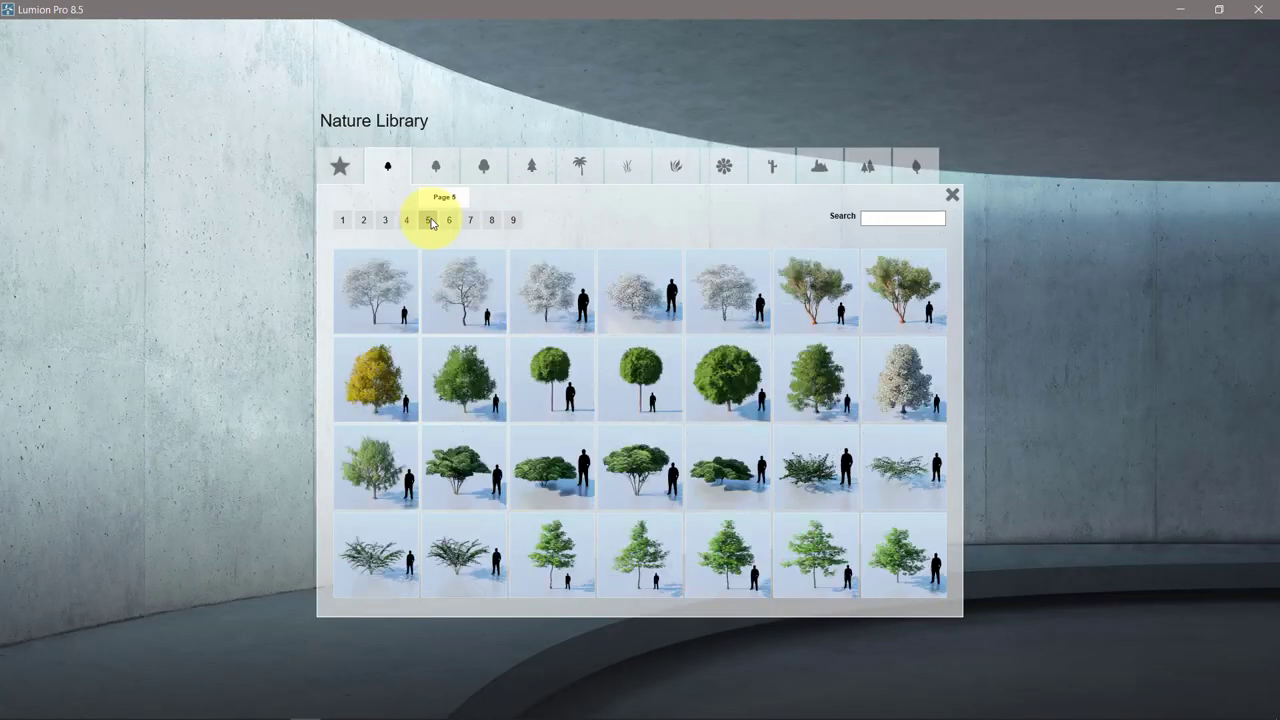
# Place a FloweringDogwood-Leaf_S2 below the stairs and tint its leaves yellow
pyautogui.click(808, 492)
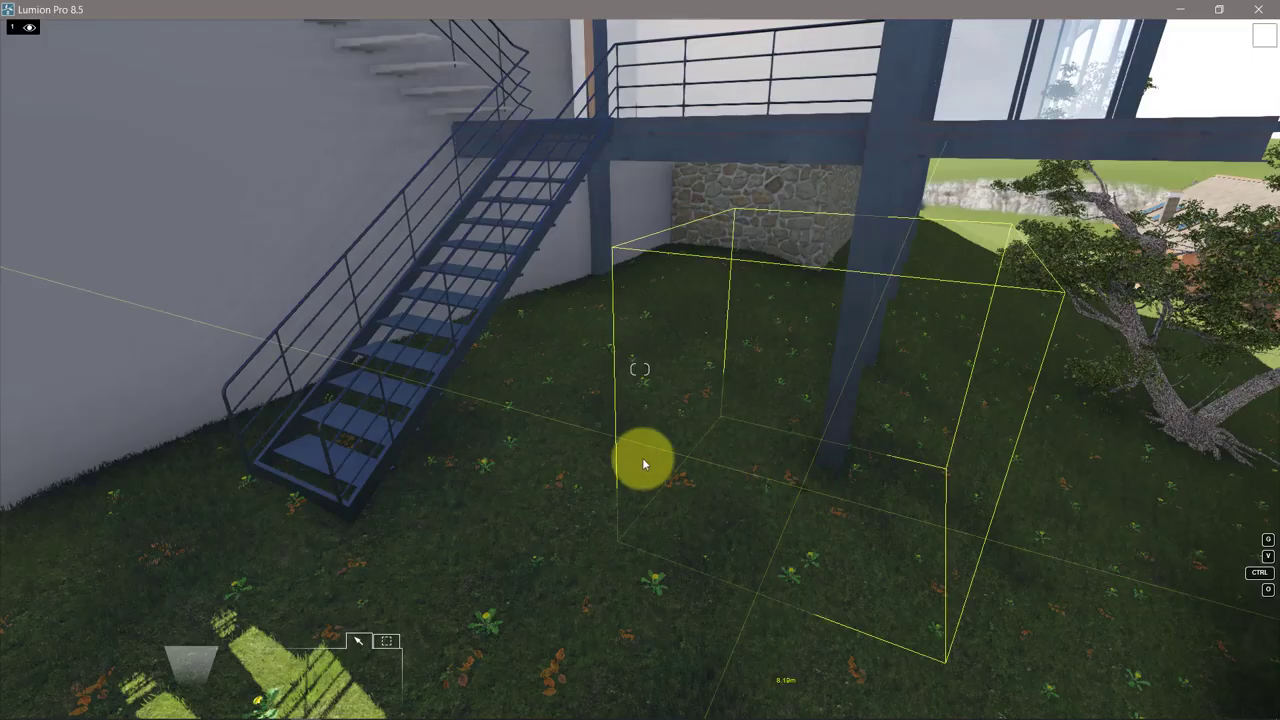
pyautogui.click(603, 450)
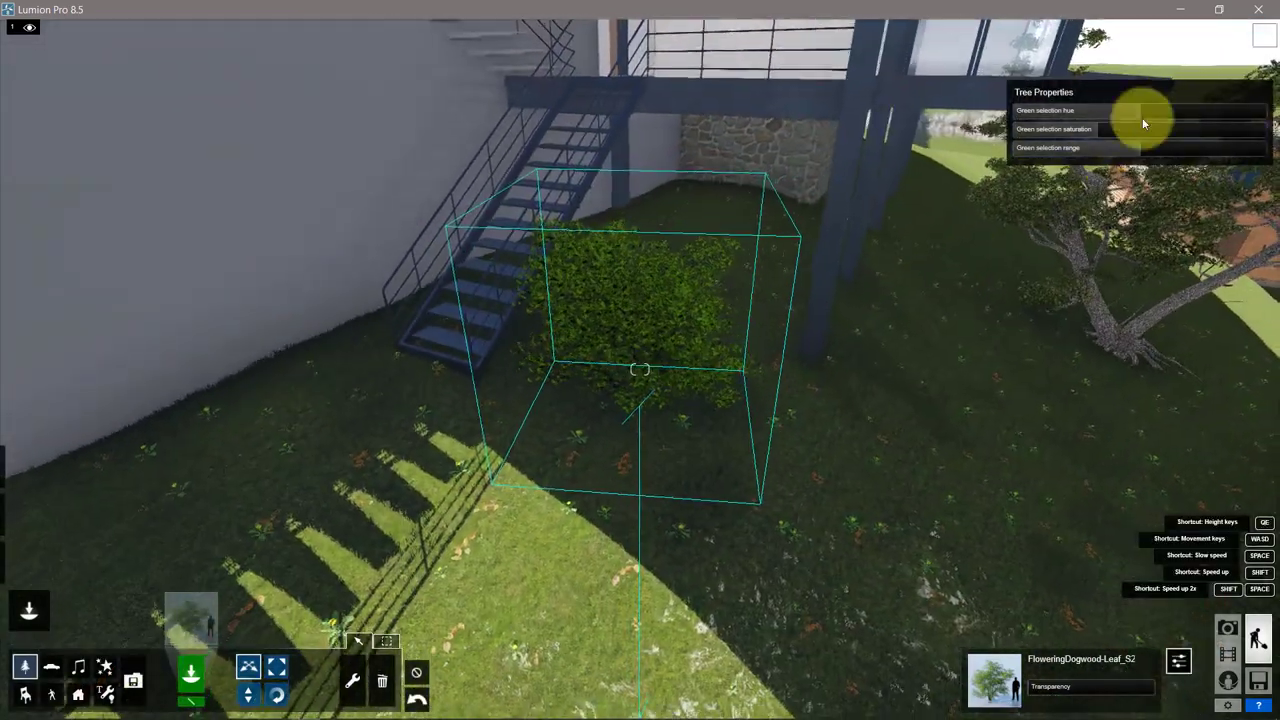
pyautogui.moveTo(1142, 117); pyautogui.dragTo(1150, 118)
# Add a WaterOak_Bush2 from page 5 and move it beside the other plants
pyautogui.click(190, 618)
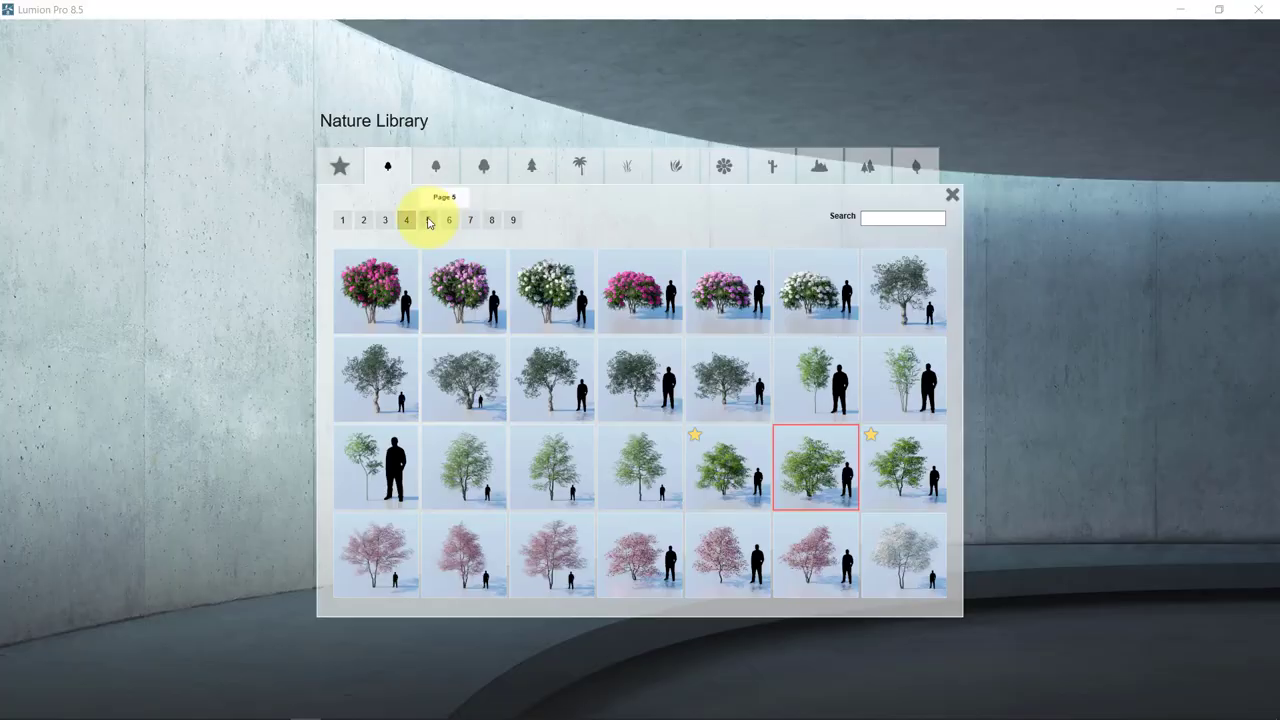
pyautogui.click(428, 220)
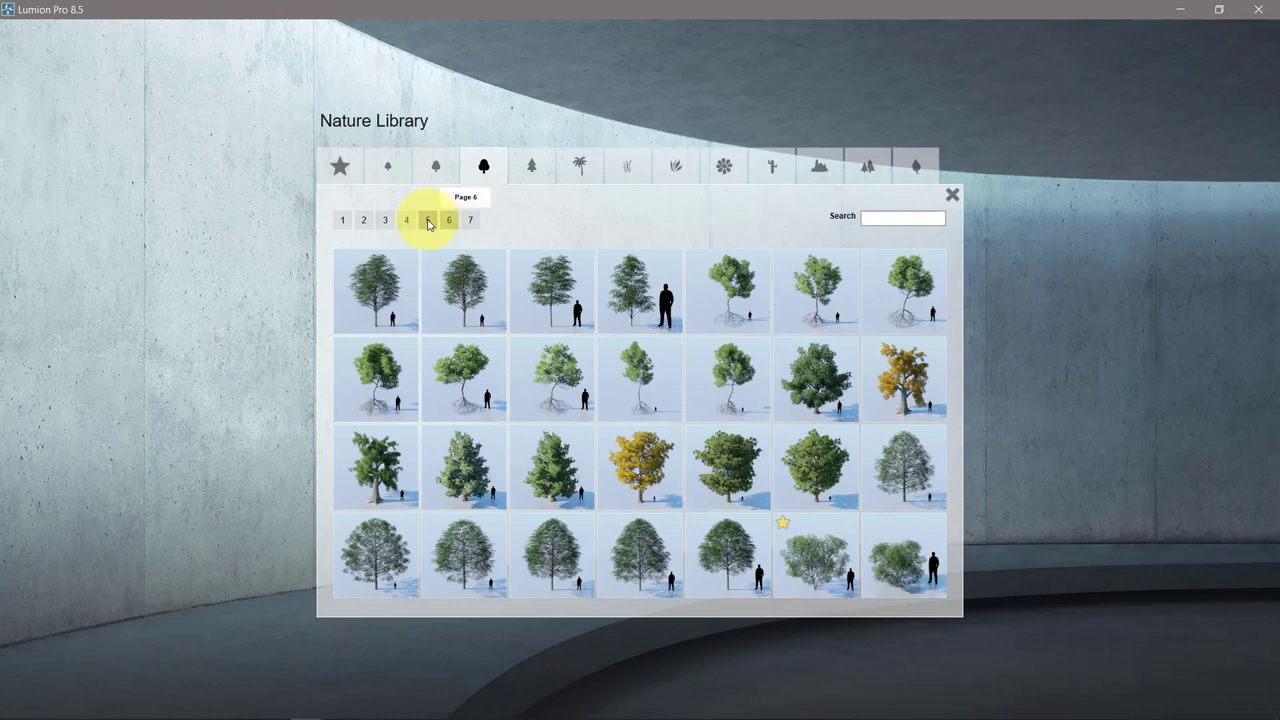
pyautogui.click(926, 593)
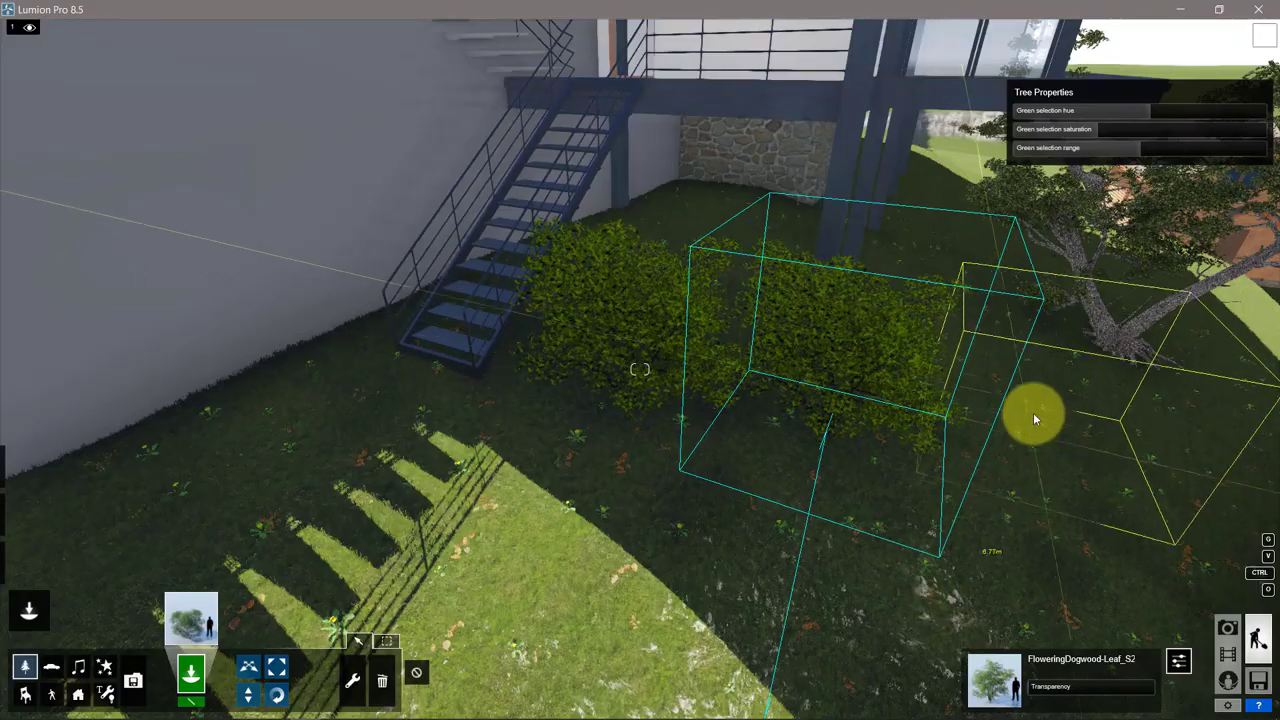
pyautogui.moveTo(1043, 432)
pyautogui.mouseDown(button='right')
pyautogui.moveTo(1043, 445)
pyautogui.moveTo(757, 523)
pyautogui.mouseUp(button='right')
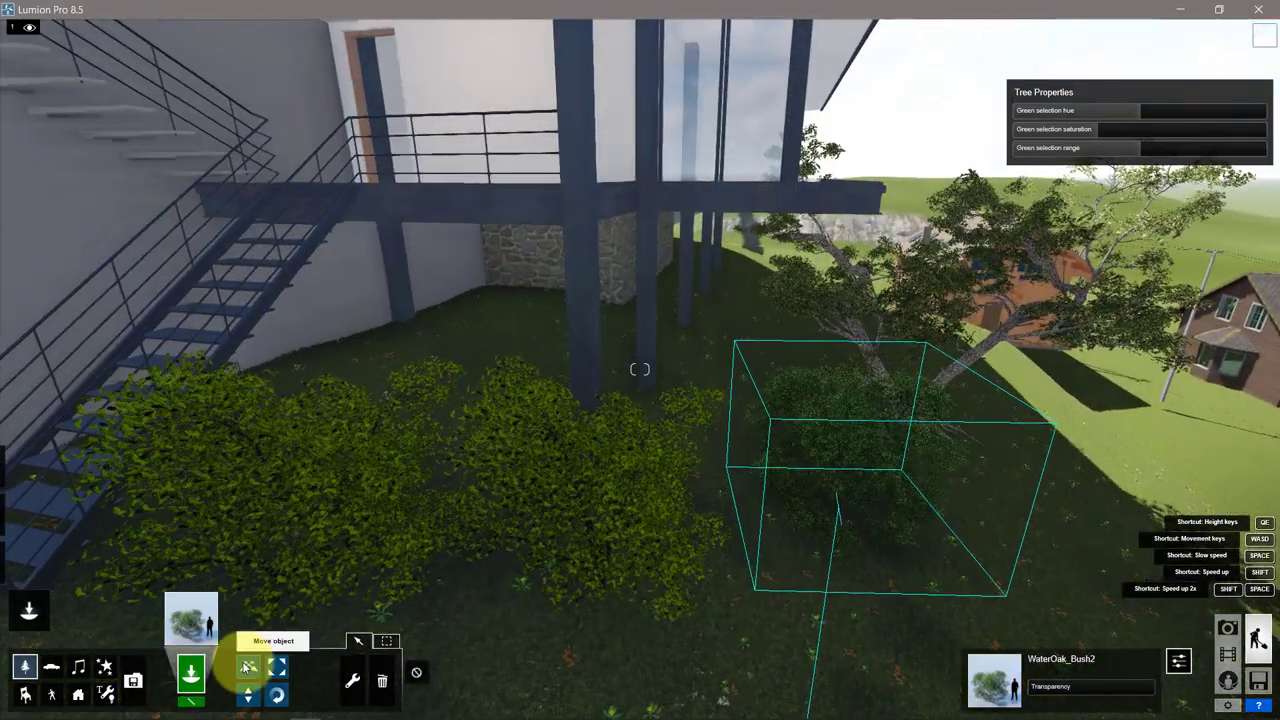
pyautogui.click(248, 666)
pyautogui.moveTo(836, 515); pyautogui.dragTo(353, 397)
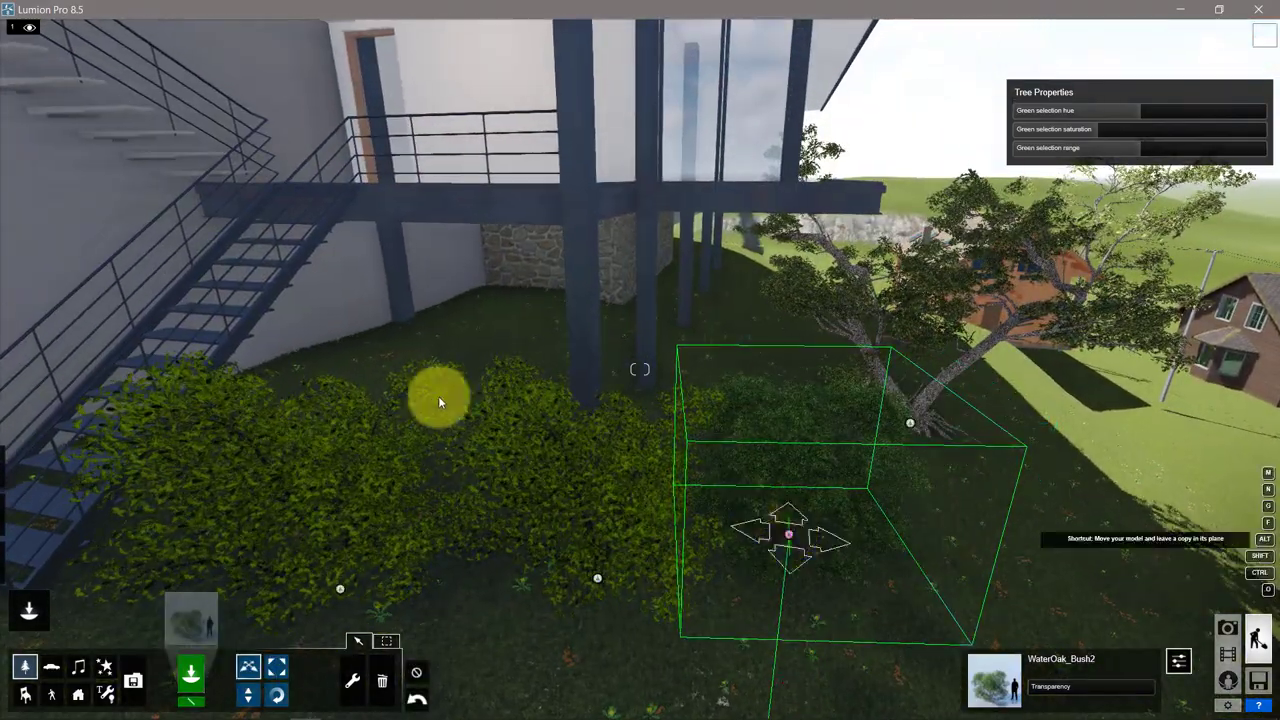
pyautogui.moveTo(363, 397); pyautogui.dragTo(389, 429, button='right')
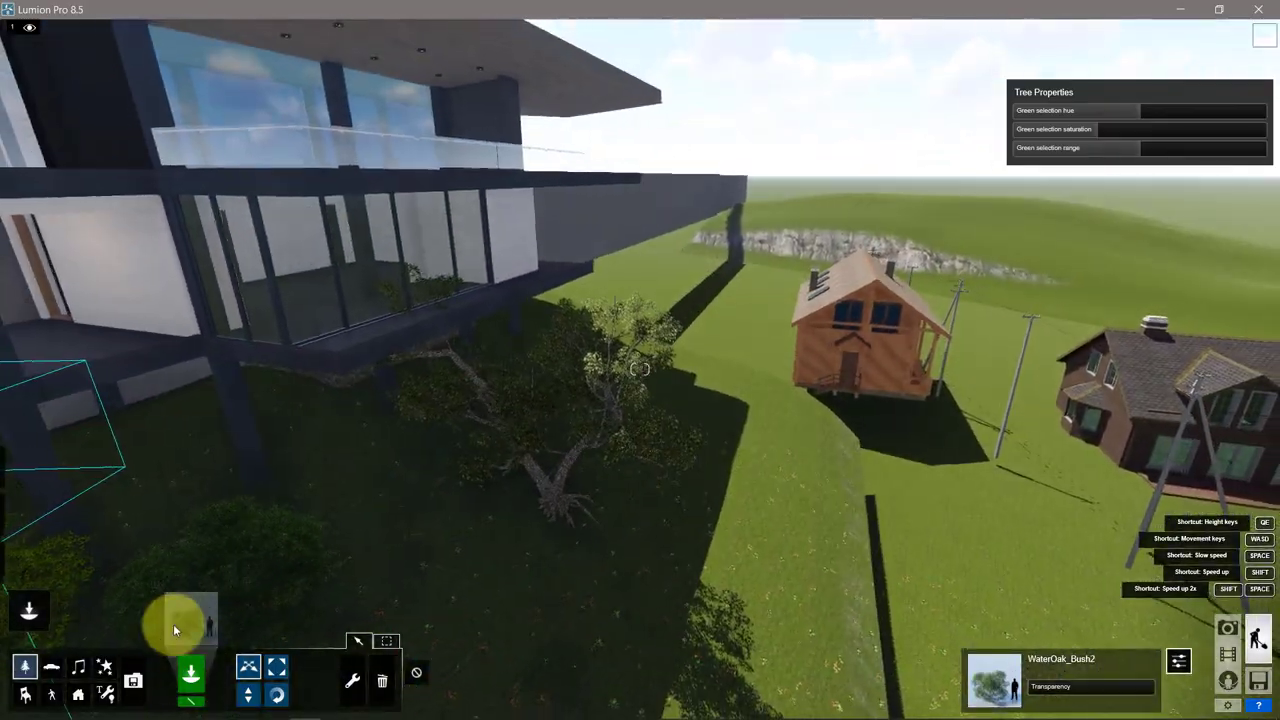
# Place another WaterOak_Bush2 under the house near the stairs
pyautogui.click(173, 624)
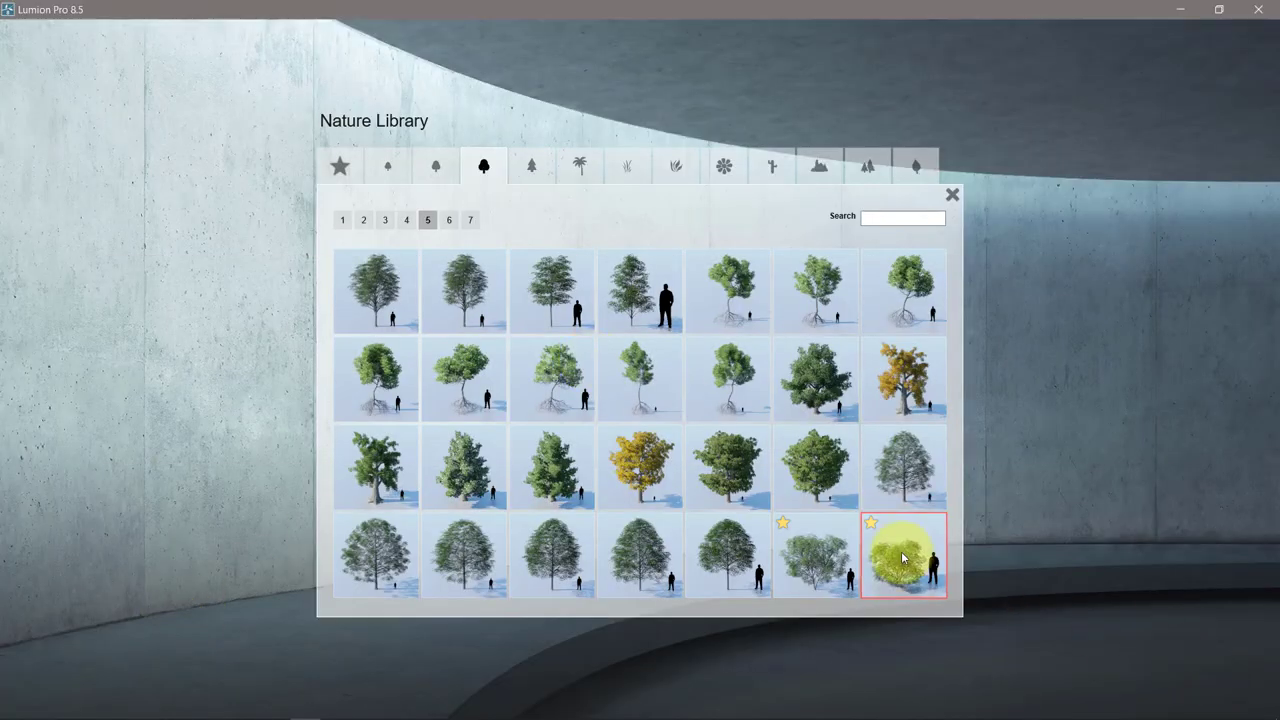
pyautogui.click(903, 552)
pyautogui.moveTo(504, 482); pyautogui.dragTo(508, 480, button='right')
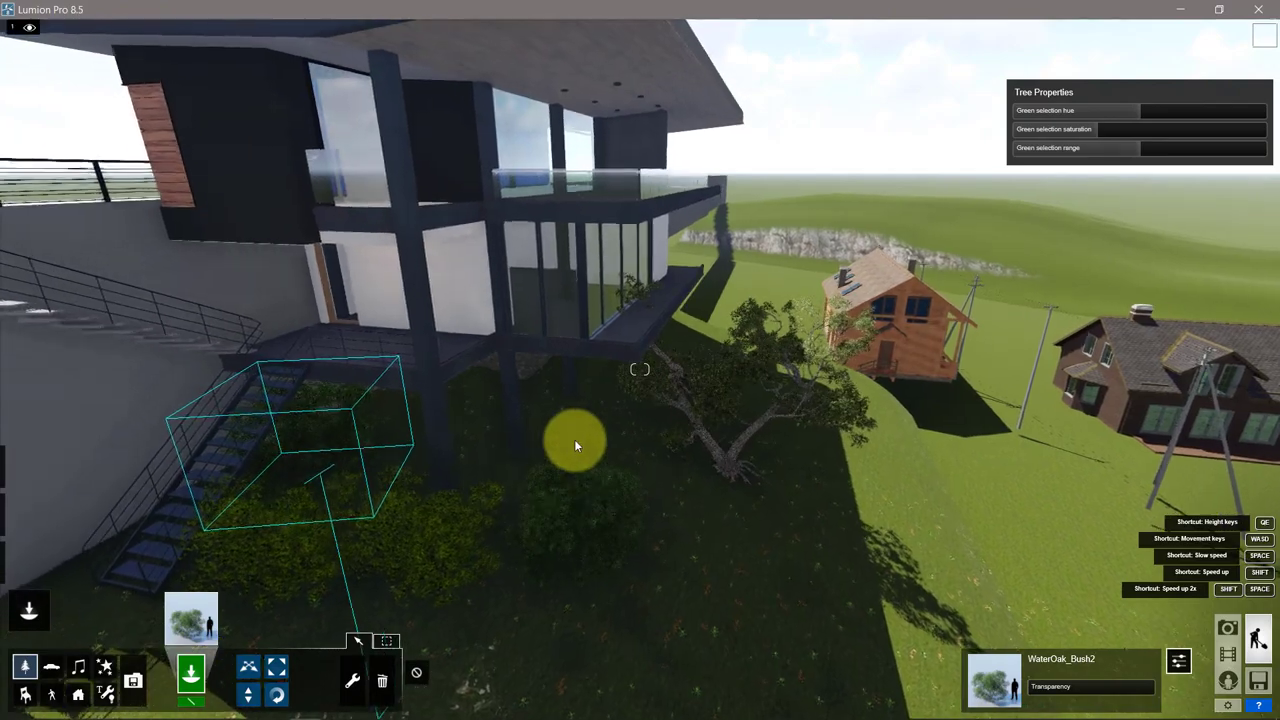
pyautogui.click(574, 439)
pyautogui.moveTo(574, 439); pyautogui.dragTo(642, 385, button='right')
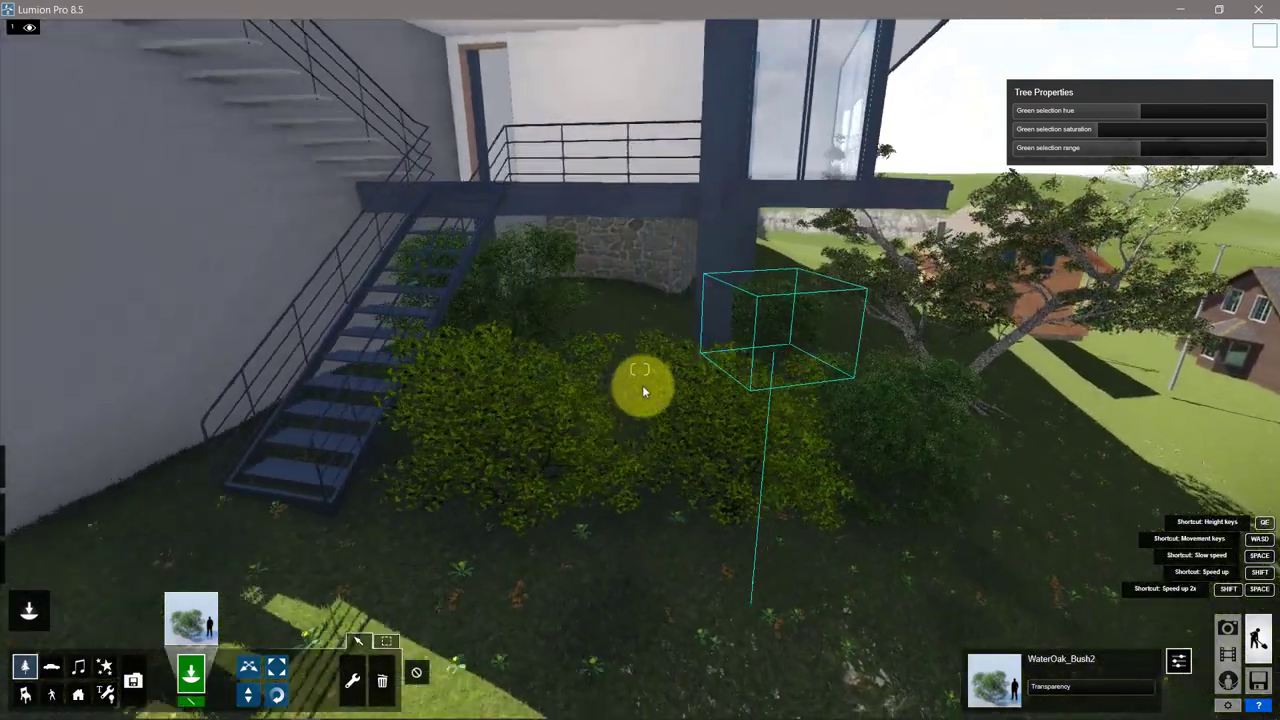
pyautogui.scroll(-5, 642, 385)
# Plant a KonaraOak_L2 from favourites on the slope and scale it down
pyautogui.click(188, 618)
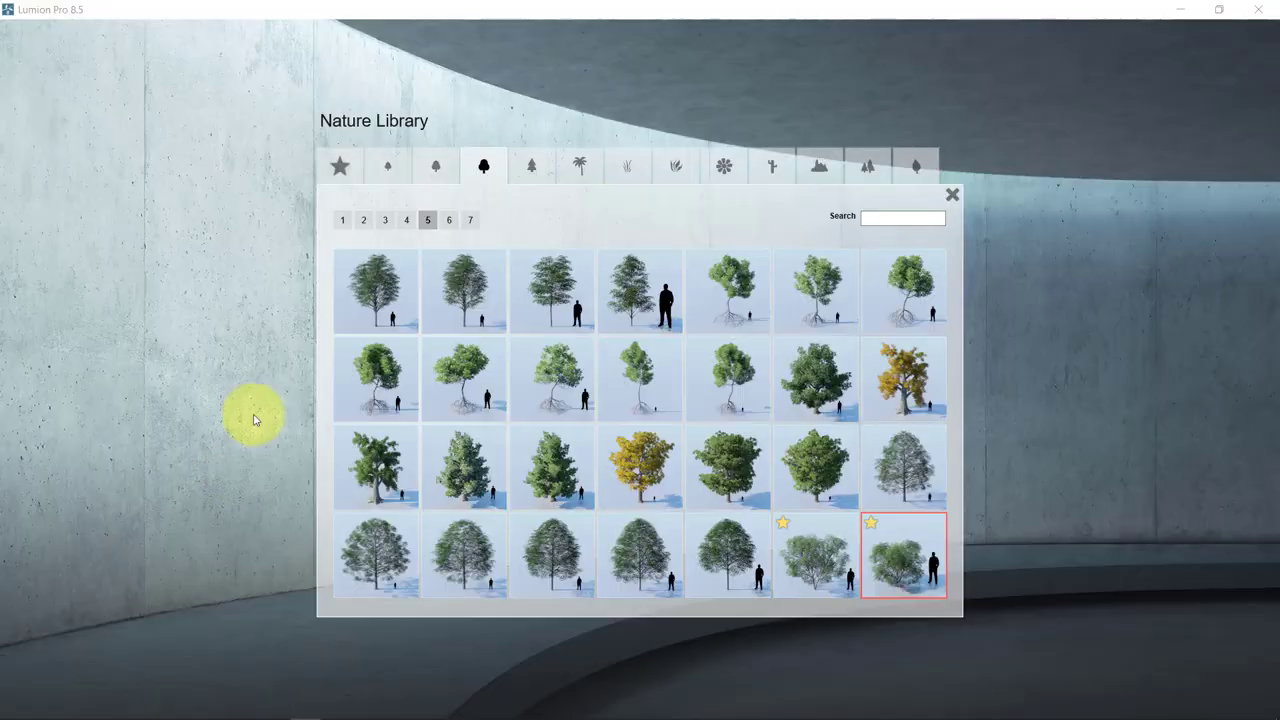
pyautogui.click(340, 168)
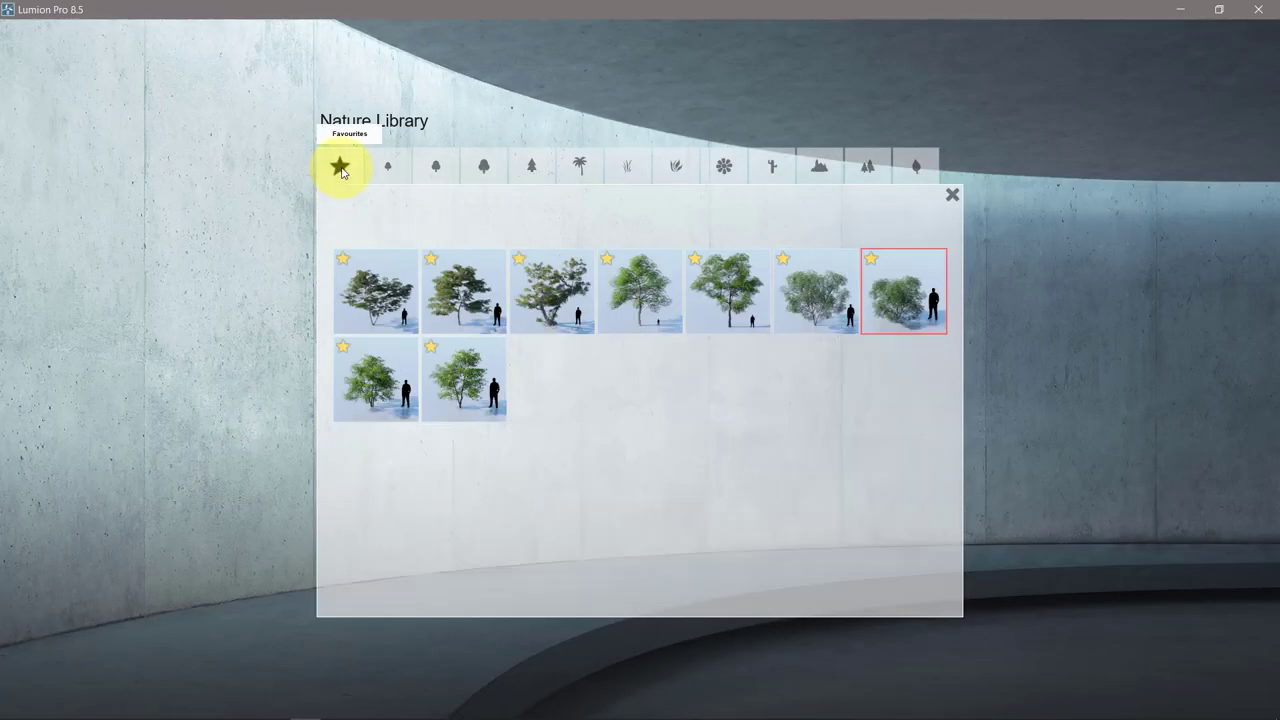
pyautogui.click(630, 306)
pyautogui.click(1020, 633)
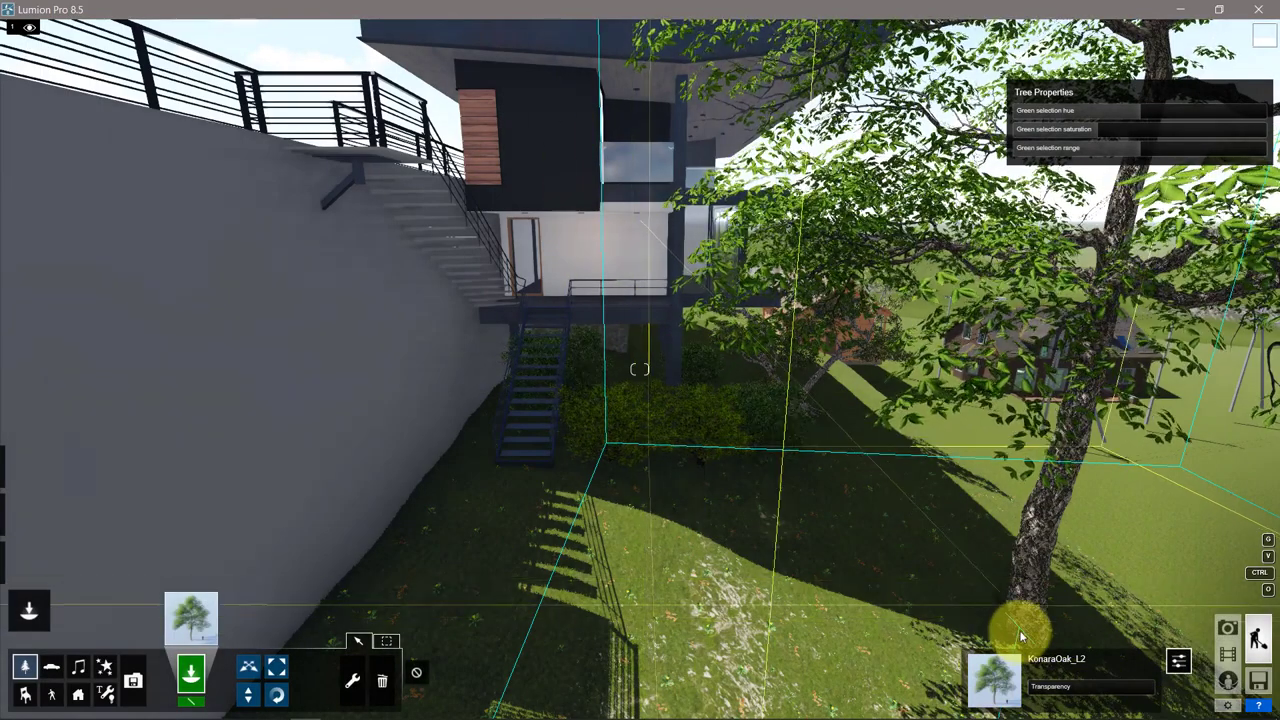
pyautogui.press('l')
pyautogui.moveTo(1020, 633); pyautogui.dragTo(935, 672)
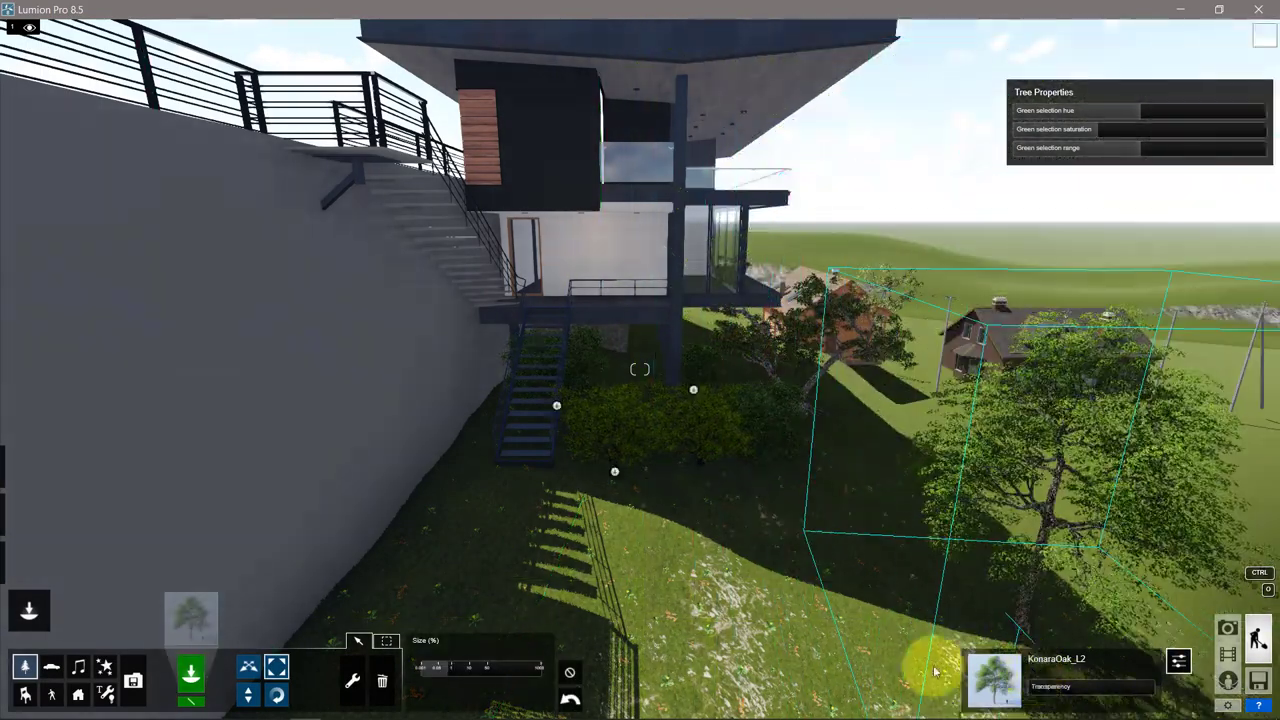
# Plant a NorwayMaple_M3, enlarge it considerably, and restore the photo 1 view
pyautogui.click(191, 617)
pyautogui.click(744, 284)
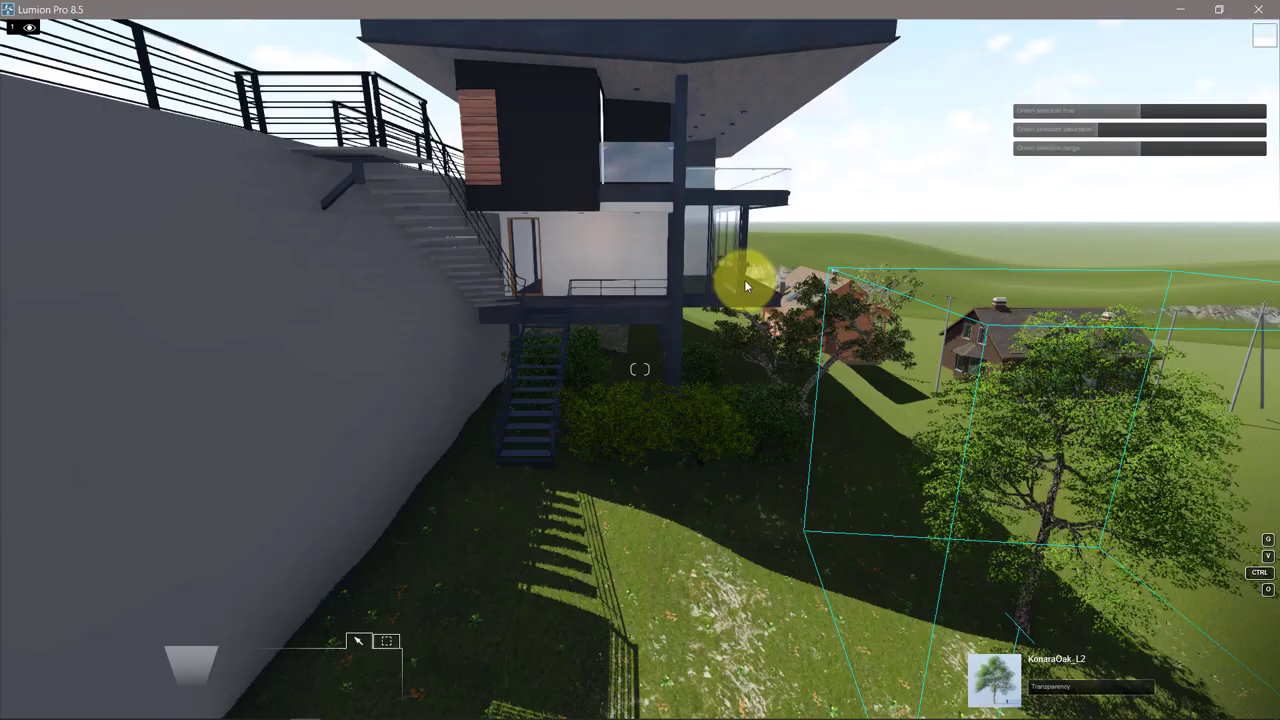
pyautogui.moveTo(744, 279)
pyautogui.mouseDown(button='right')
pyautogui.moveTo(701, 379)
pyautogui.moveTo(649, 395)
pyautogui.mouseUp(button='right')
pyautogui.click(657, 371)
pyautogui.moveTo(649, 395); pyautogui.dragTo(843, 503)
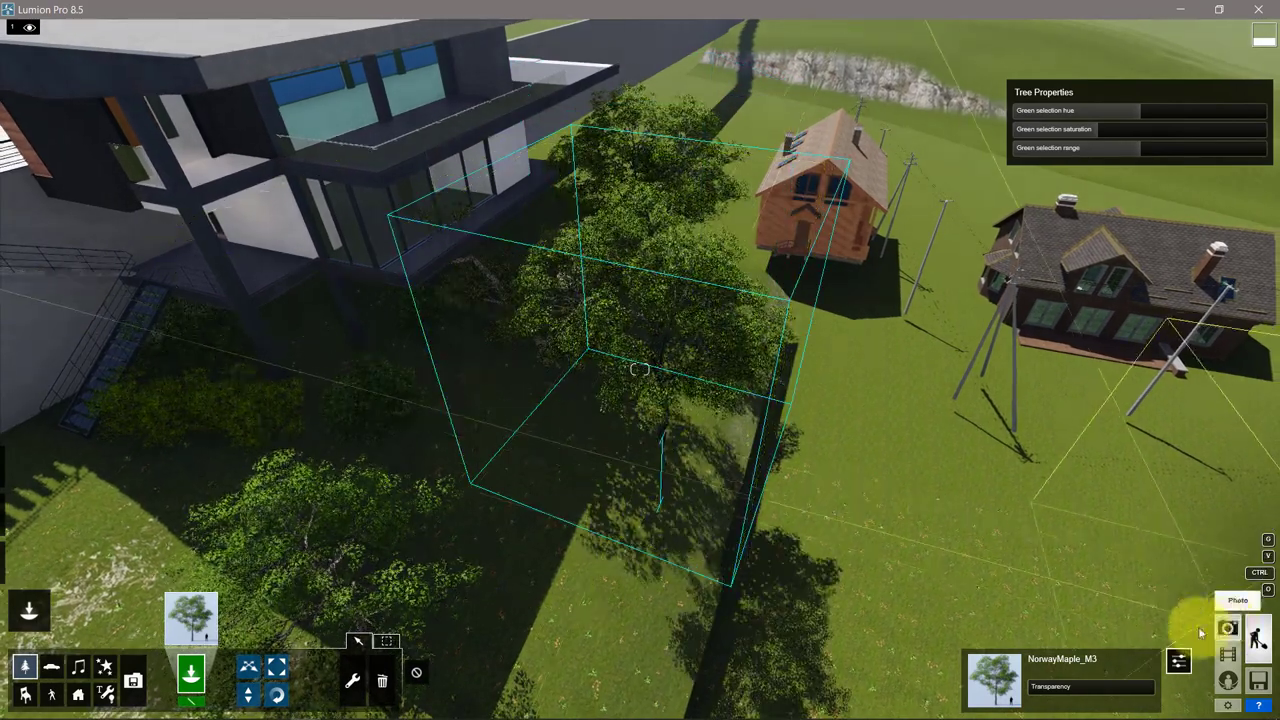
pyautogui.click(1228, 627)
pyautogui.click(100, 628)
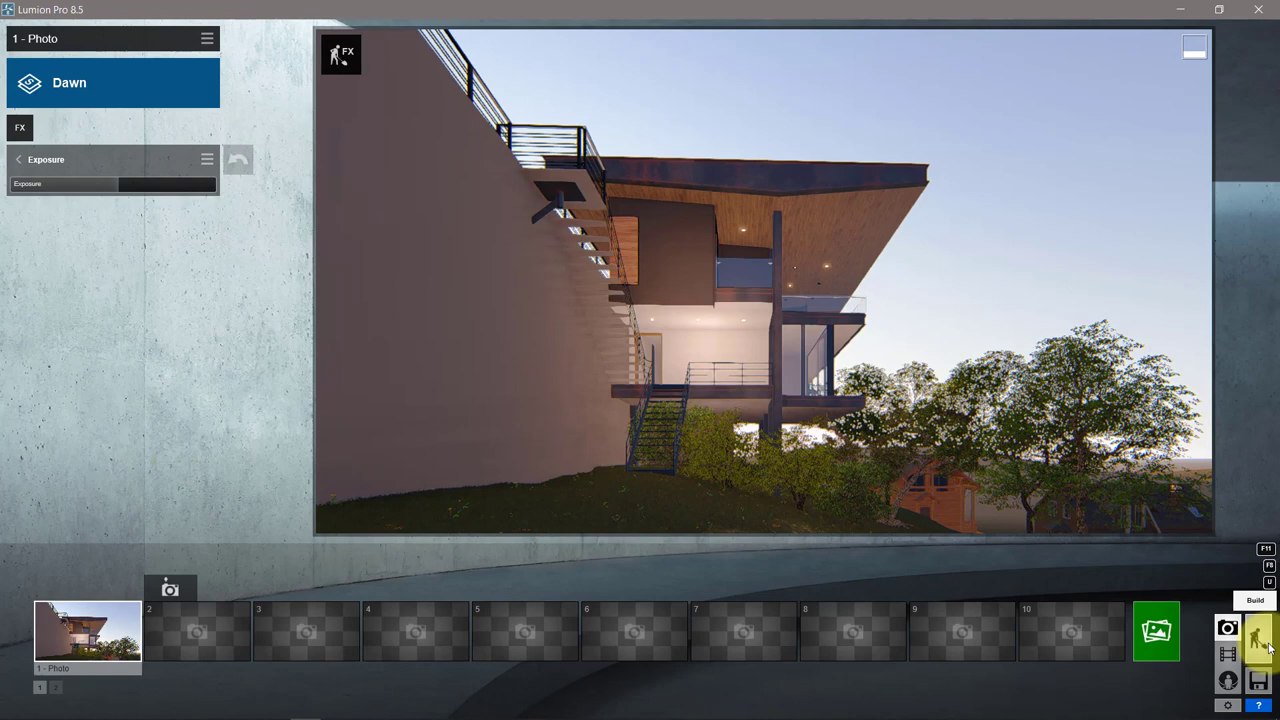
# Slide the KonaraOak_L2 to a new spot across the slope
pyautogui.click(1258, 636)
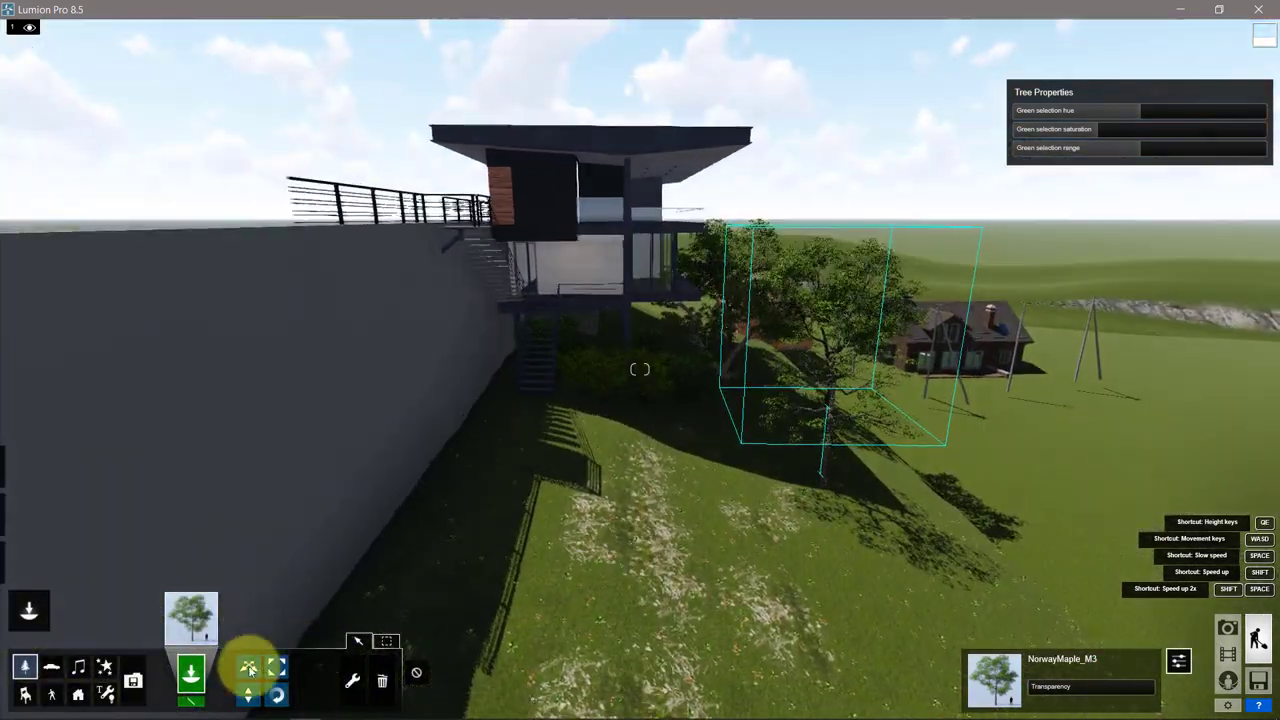
pyautogui.click(249, 668)
pyautogui.moveTo(794, 492)
pyautogui.mouseDown()
pyautogui.moveTo(762, 447)
pyautogui.moveTo(879, 459)
pyautogui.mouseUp()
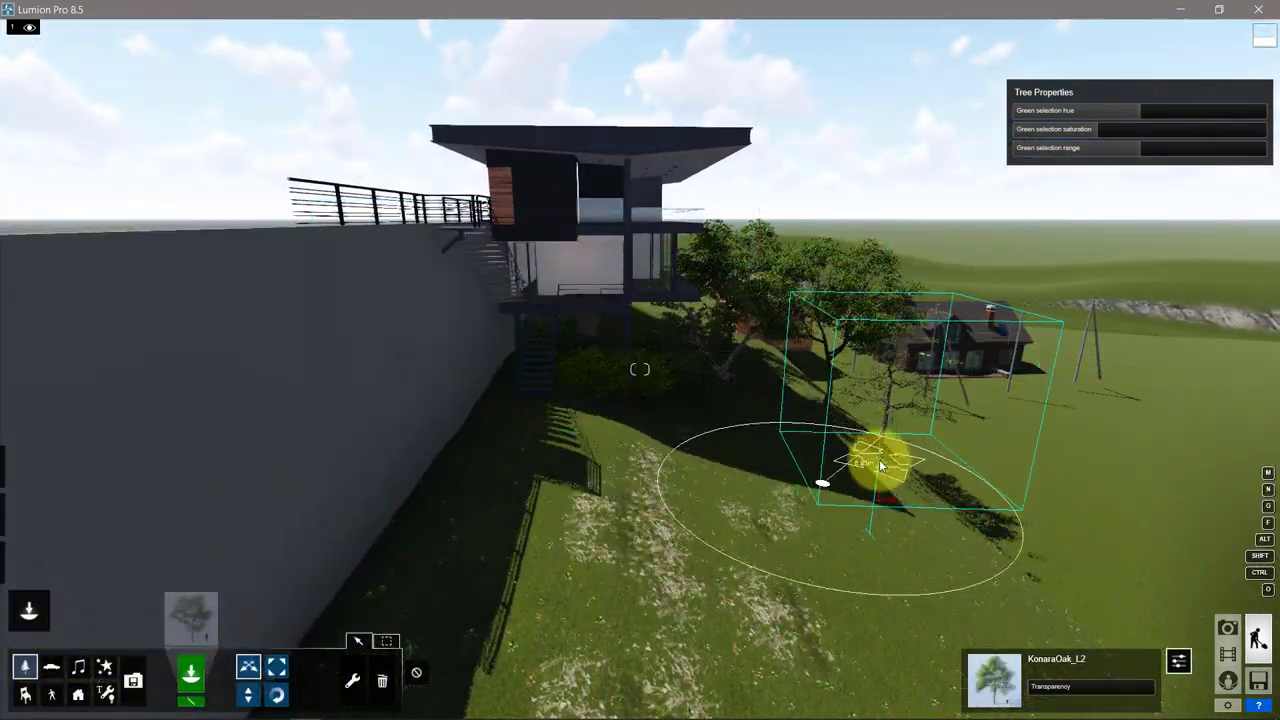
# Place a Japanese_Maple_M_RT near the oak and return to the photo view
pyautogui.click(191, 617)
pyautogui.click(553, 456)
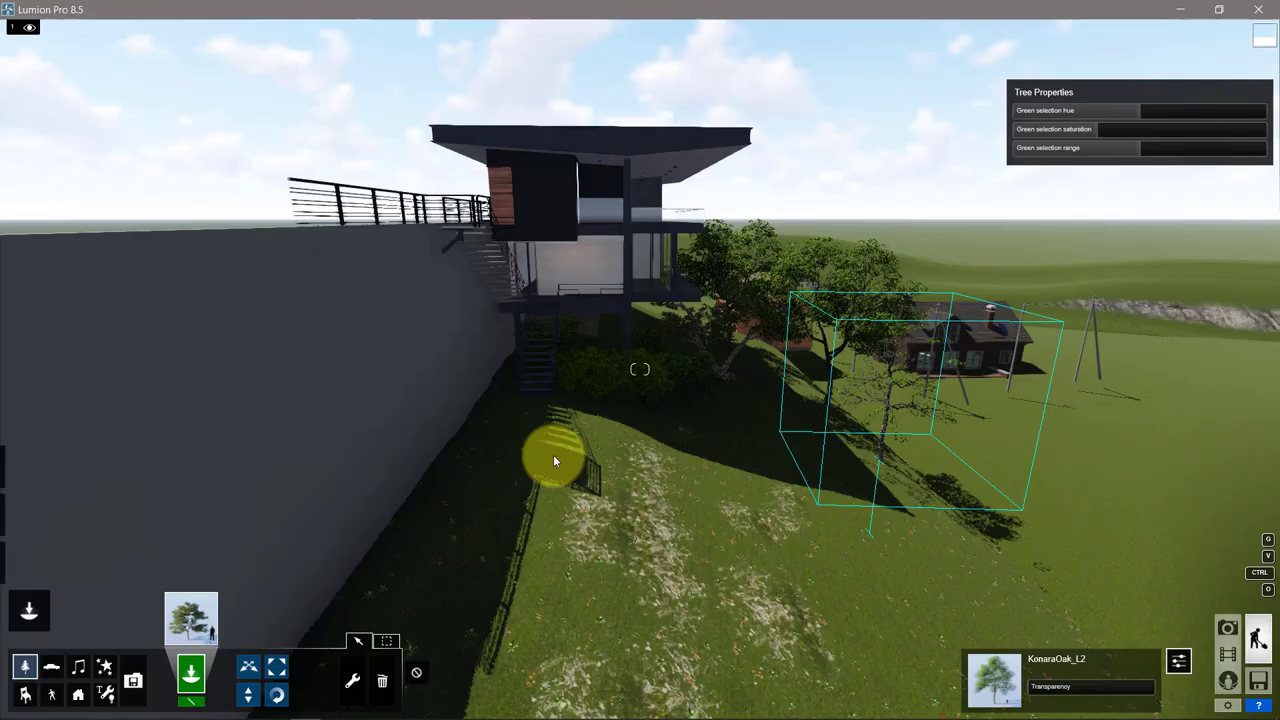
pyautogui.click(191, 617)
pyautogui.click(440, 300)
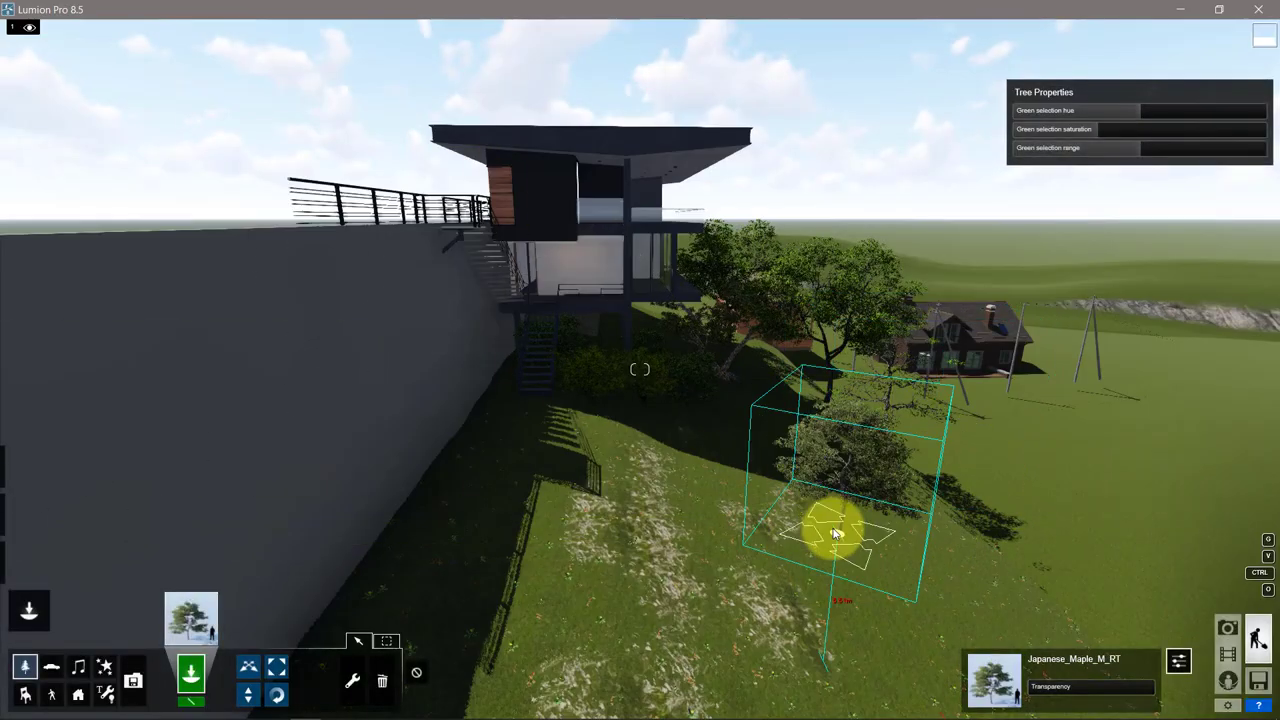
pyautogui.press('w')
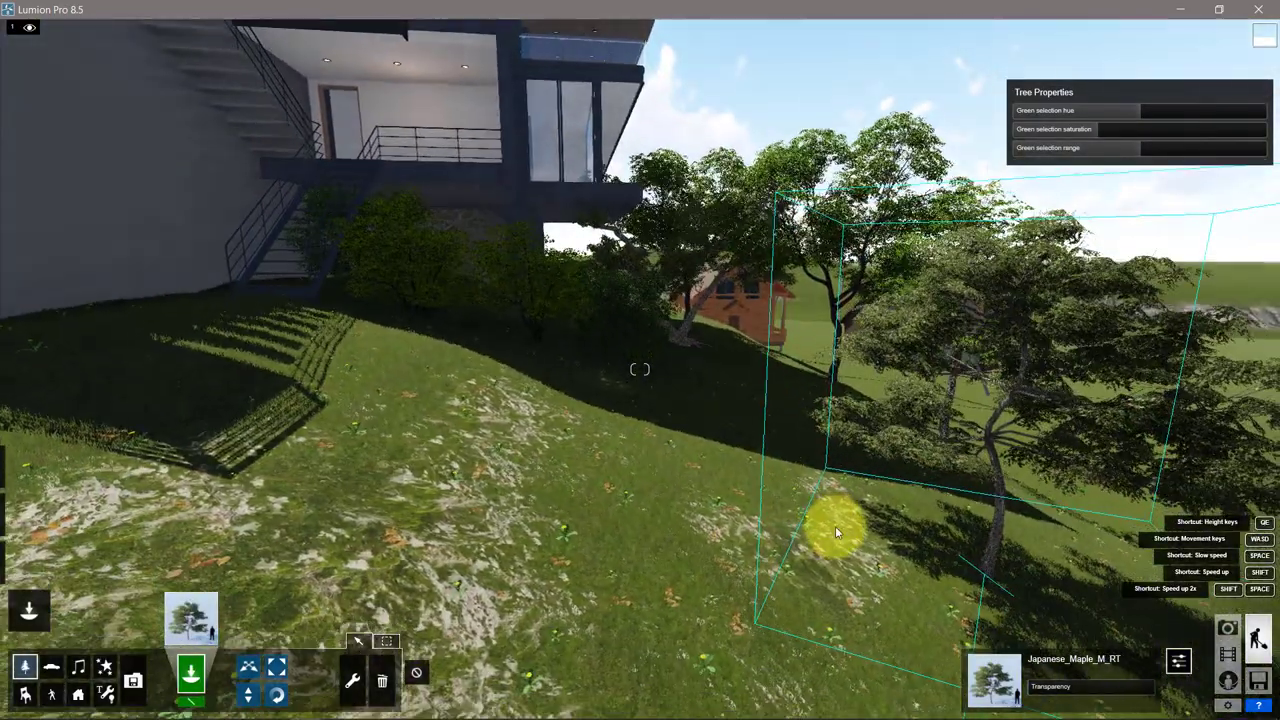
pyautogui.click(835, 530)
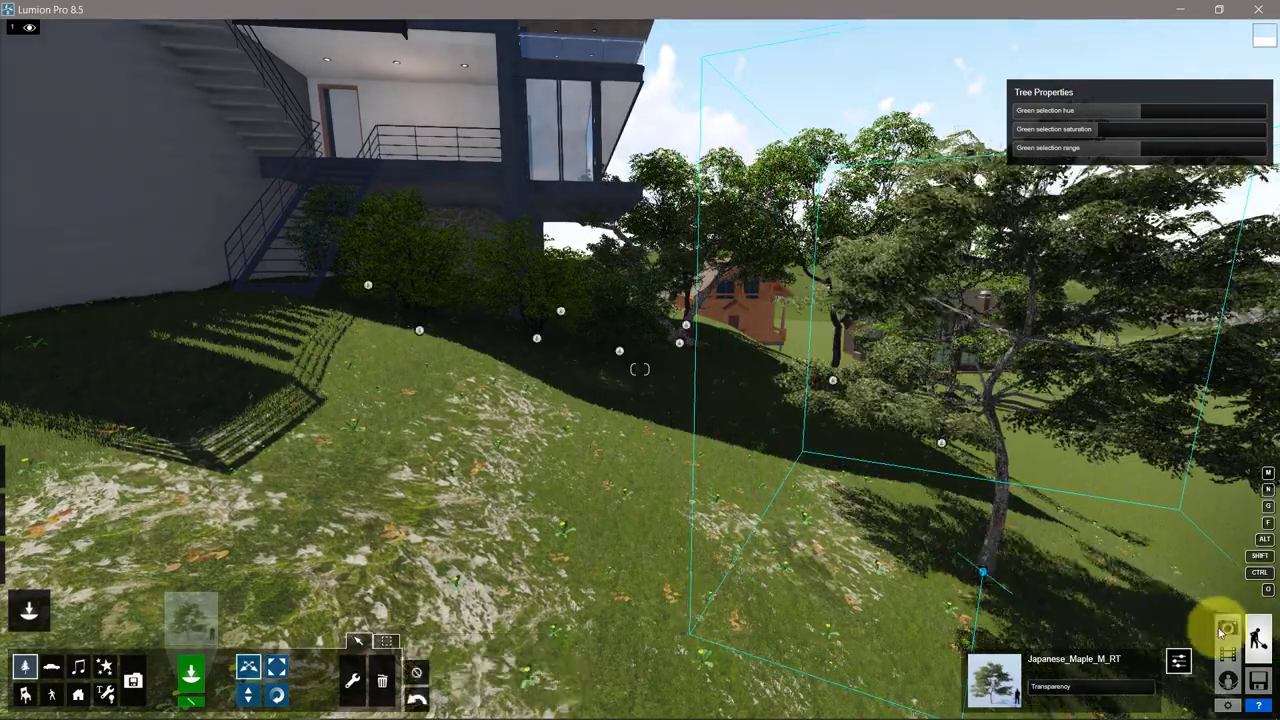
pyautogui.click(1227, 628)
pyautogui.moveTo(88, 630)
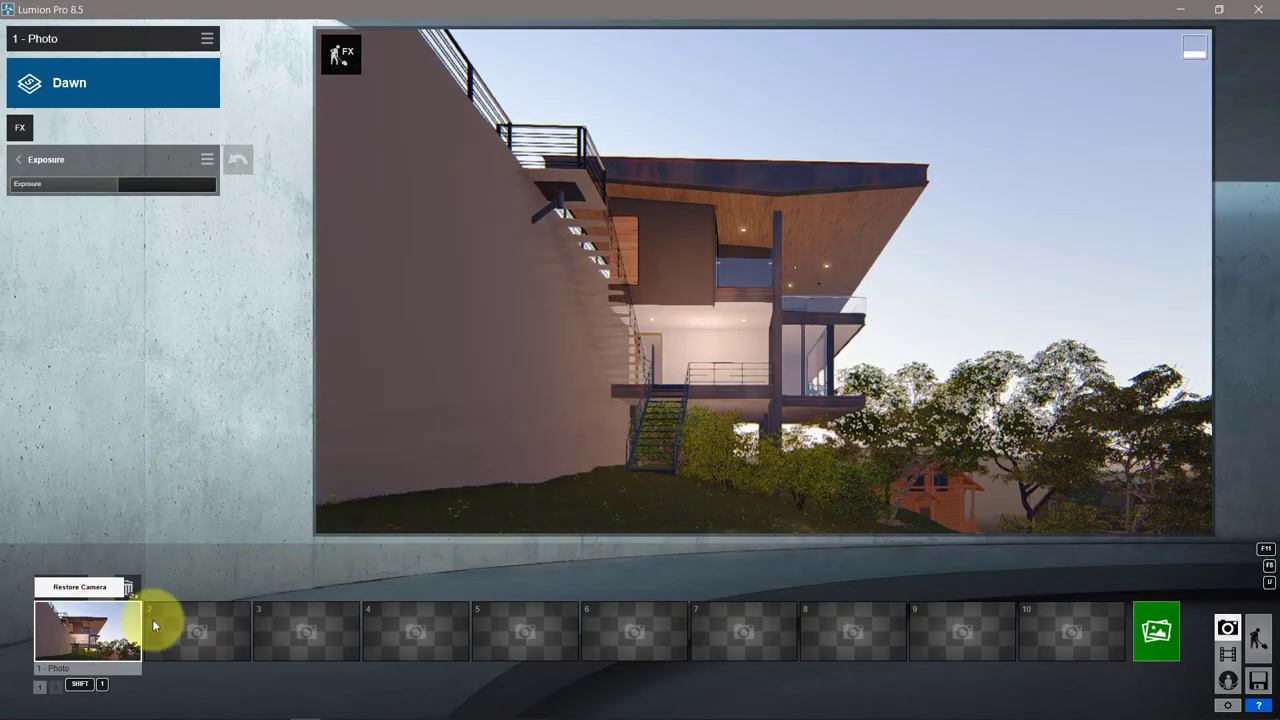
# Render photo 1 at Desktop 1920x1080 and save it as JPG file '1'
pyautogui.click(1255, 636)
pyautogui.click(1229, 626)
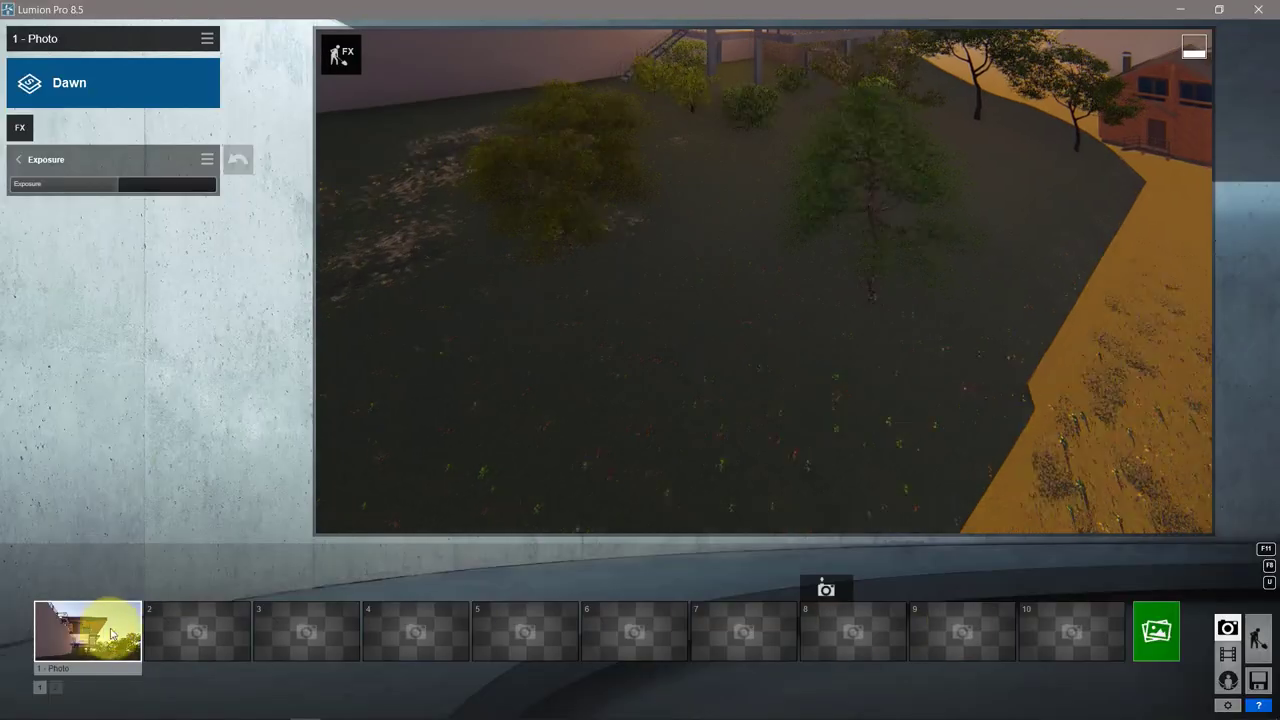
pyautogui.click(112, 633)
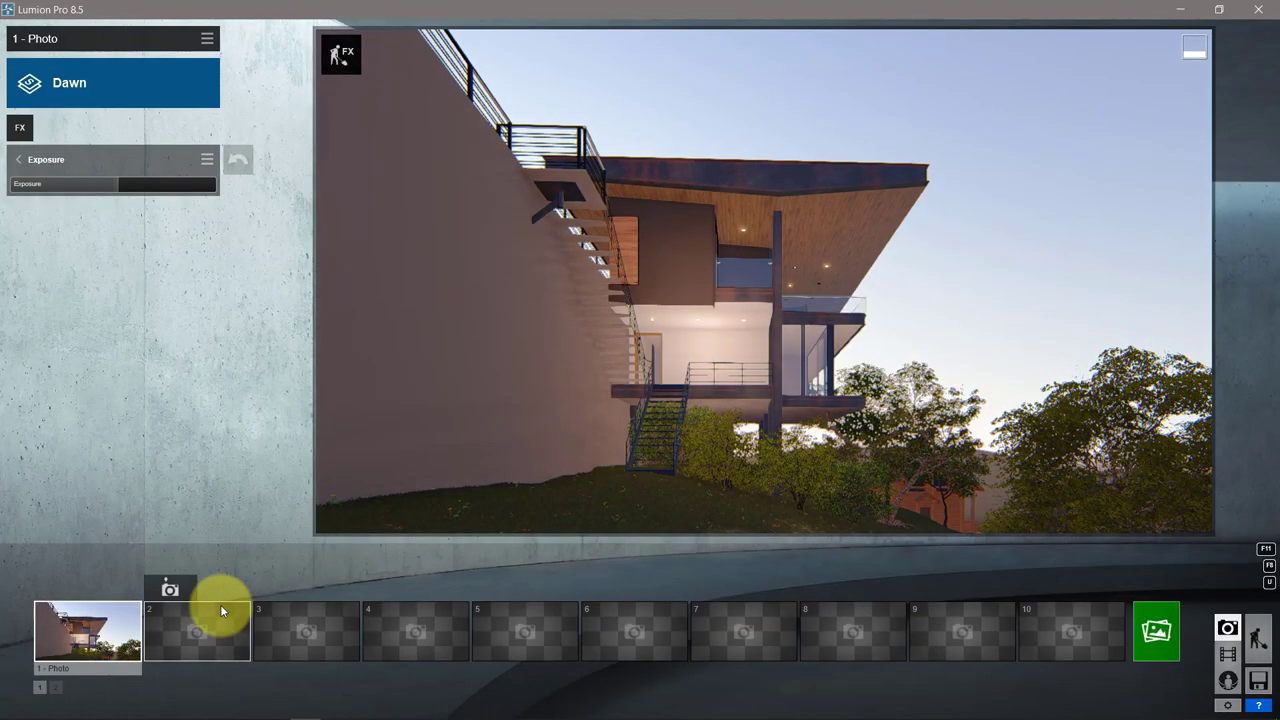
pyautogui.click(1157, 633)
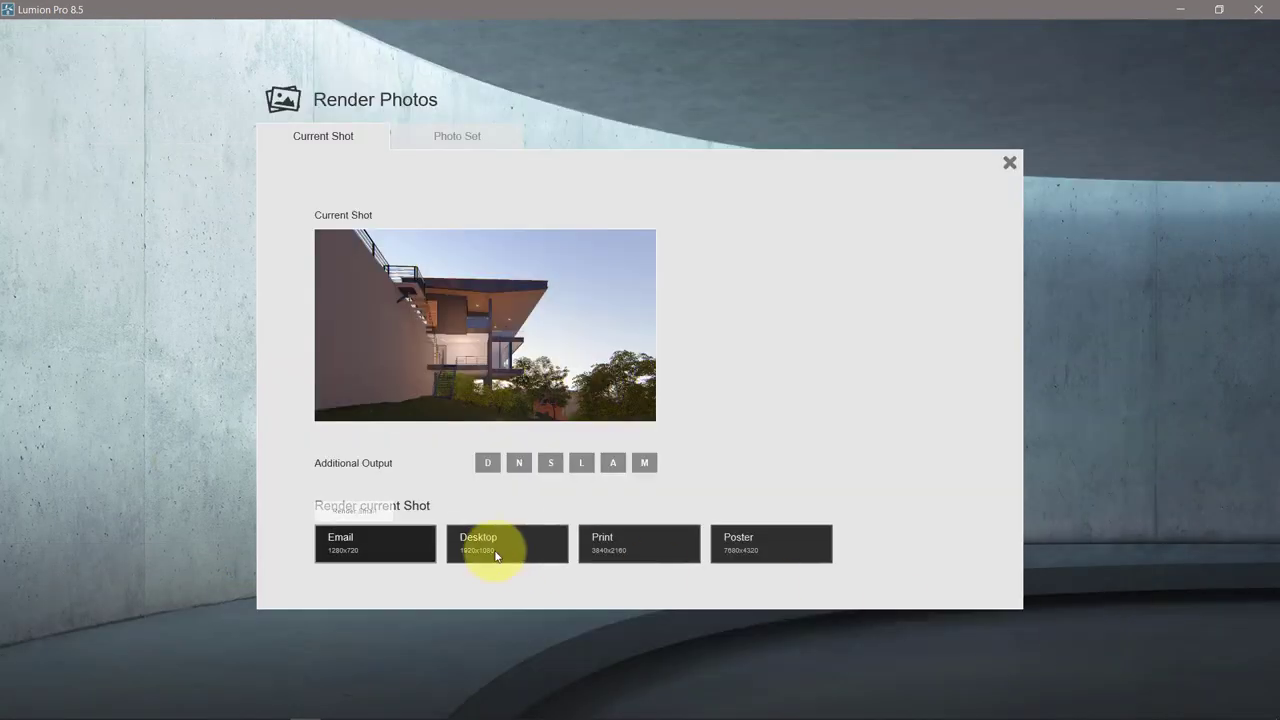
pyautogui.click(490, 548)
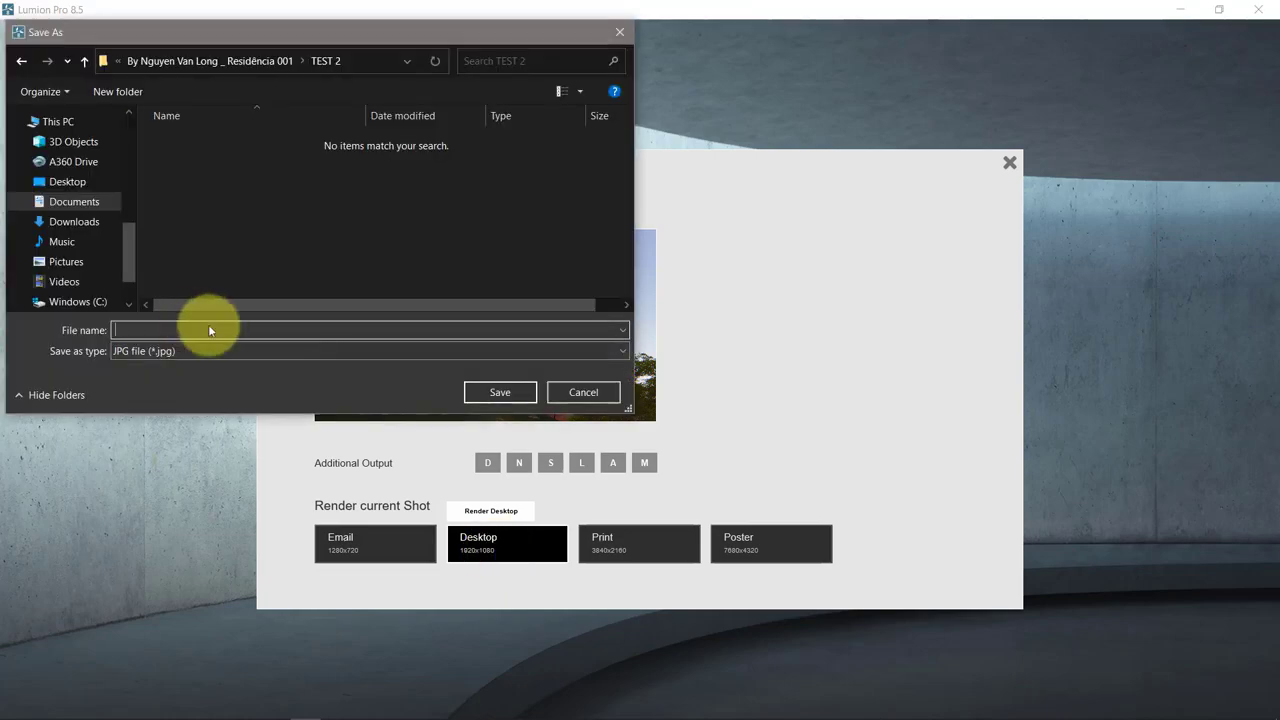
pyautogui.click(503, 394)
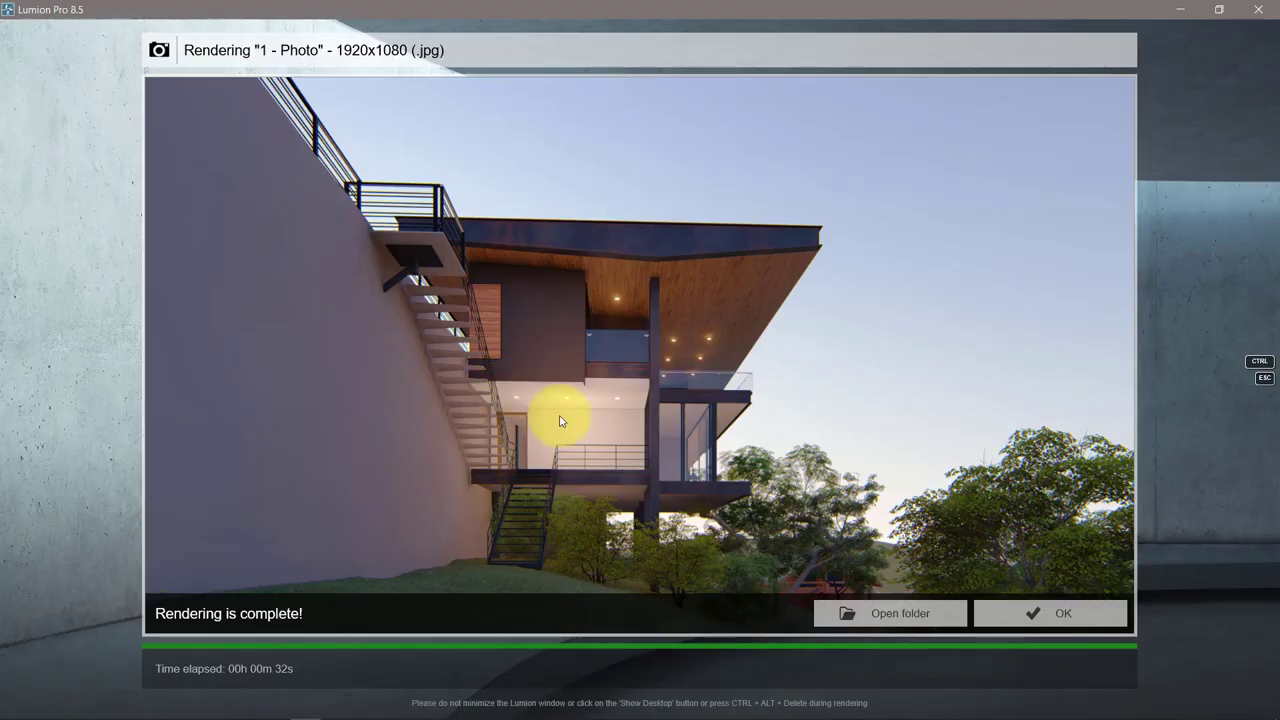
pyautogui.click(1031, 611)
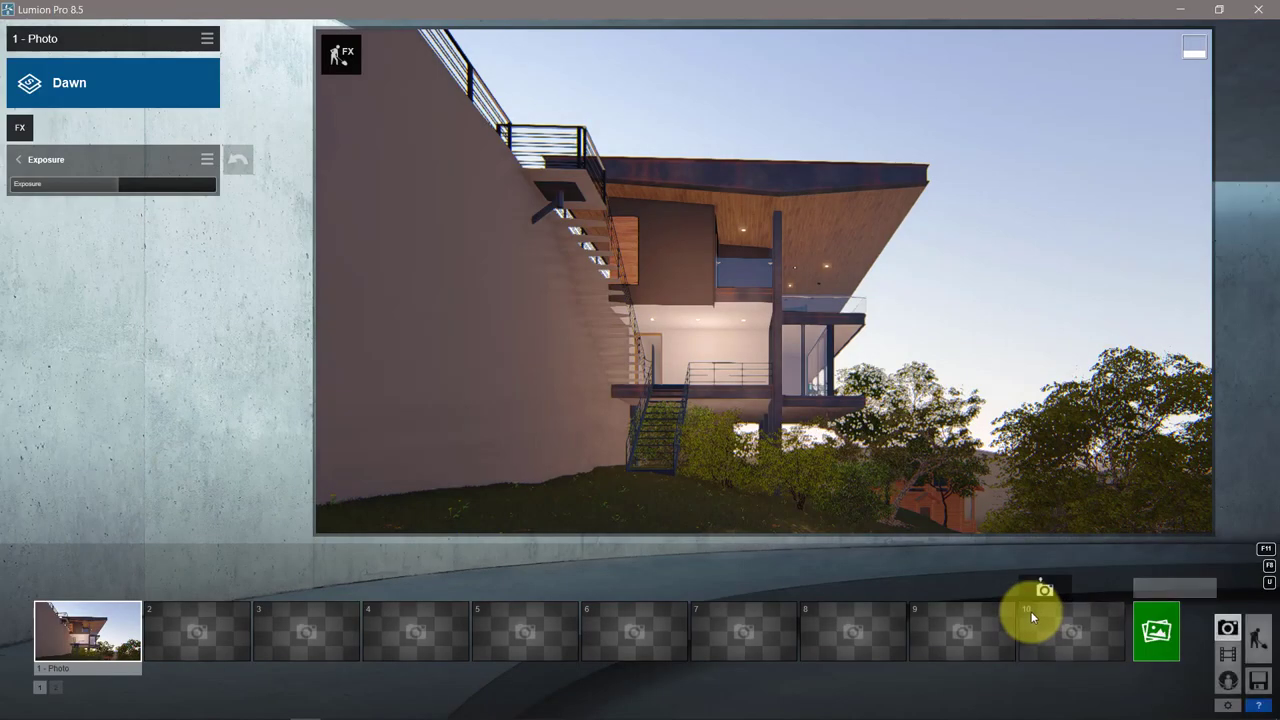
# Darken the dawn photo by lowering Color Correction brightness and Exposure
pyautogui.click(33, 160)
pyautogui.click(94, 323)
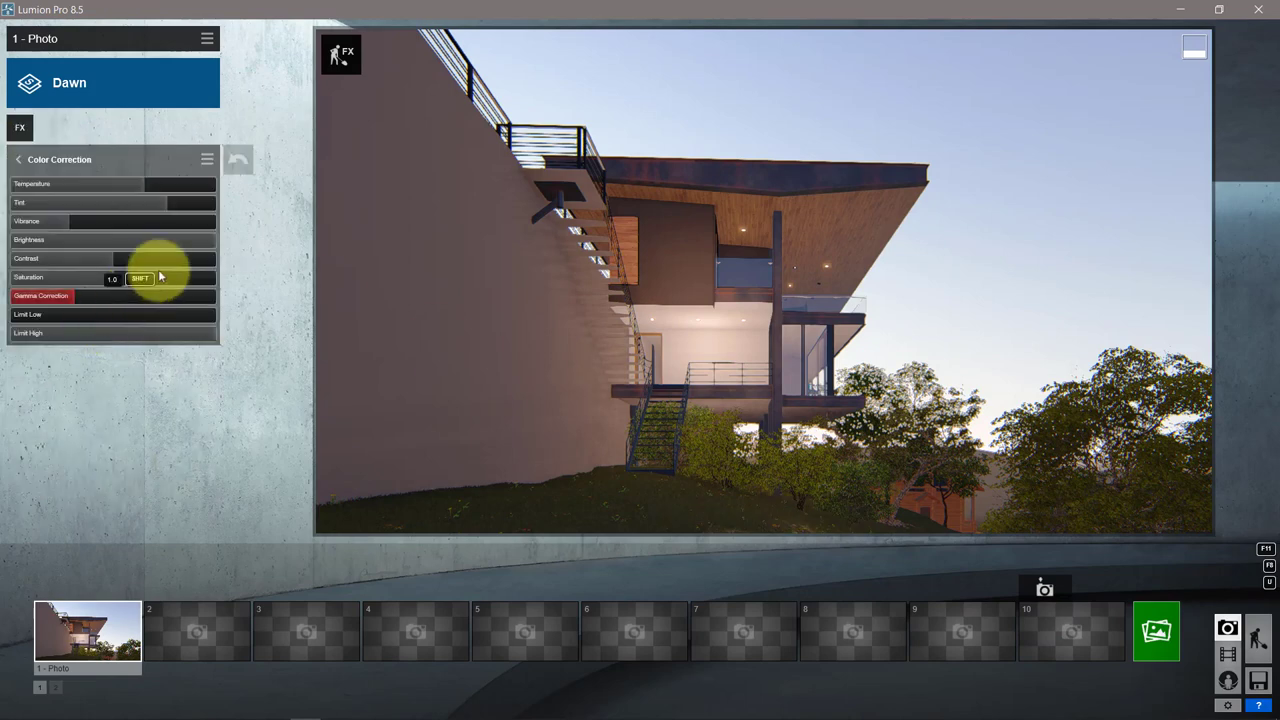
pyautogui.click(194, 238)
pyautogui.moveTo(194, 238); pyautogui.dragTo(187, 240)
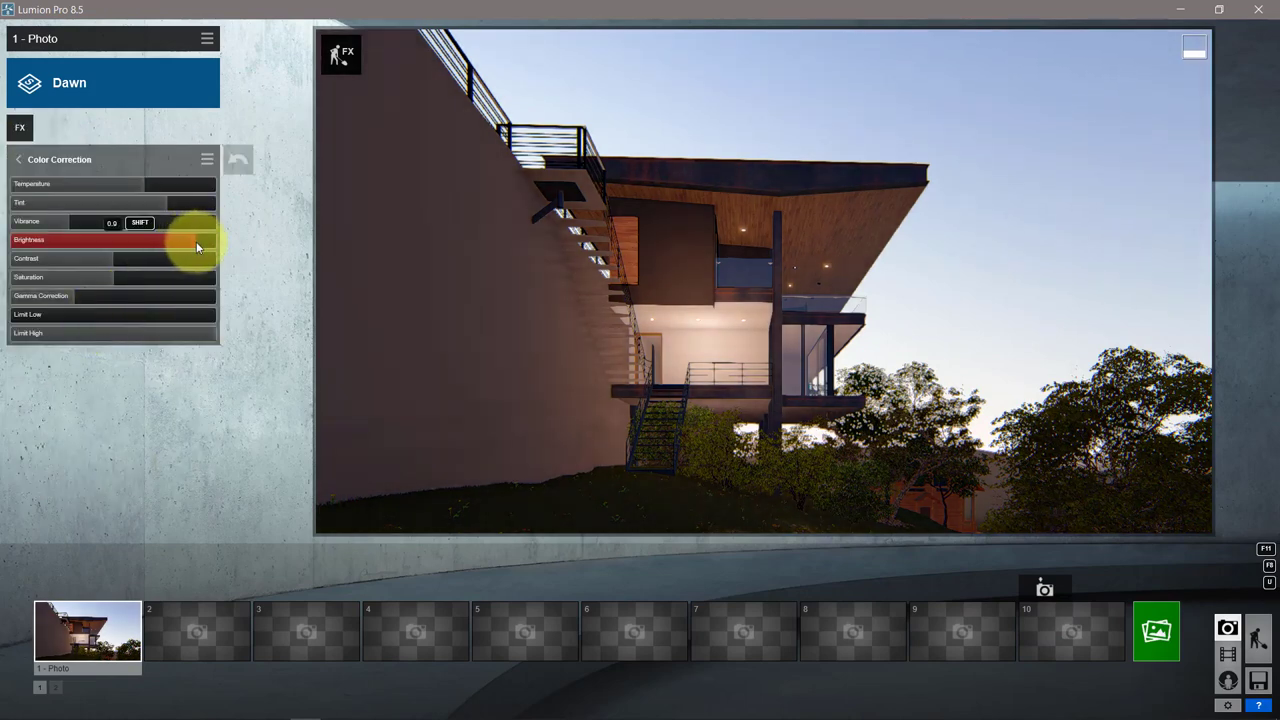
pyautogui.click(18, 159)
pyautogui.click(80, 286)
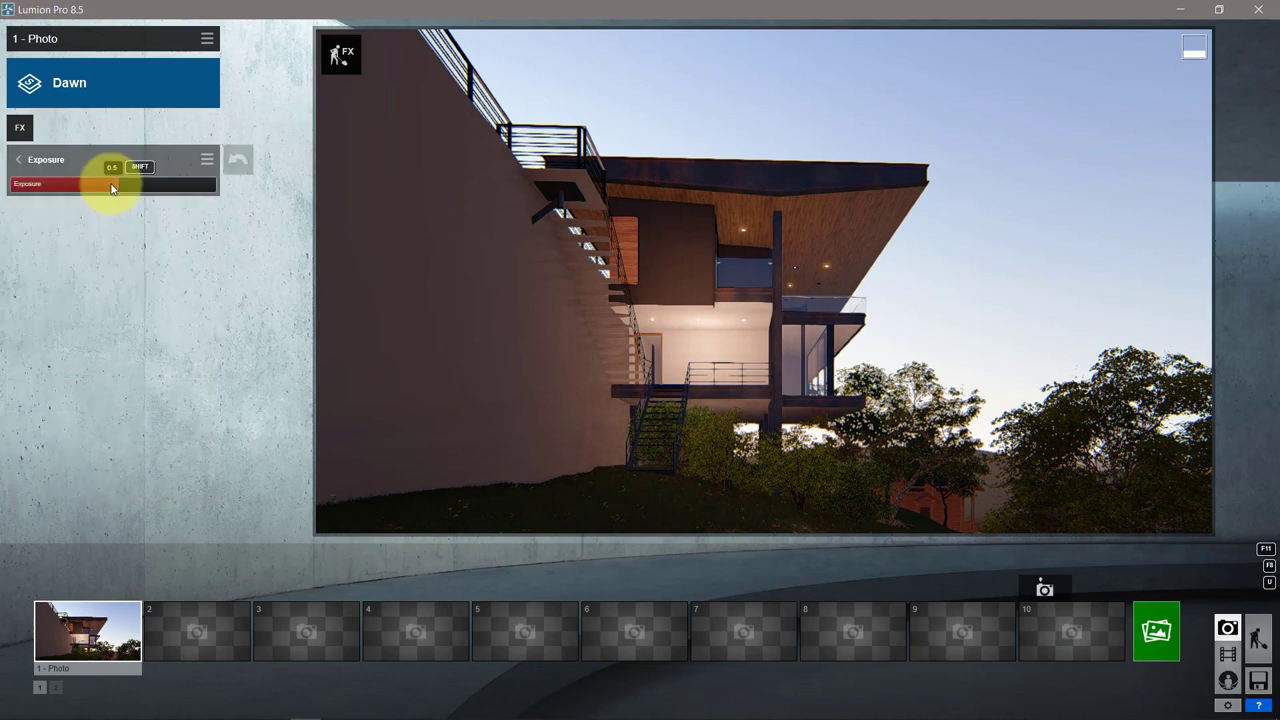
pyautogui.moveTo(112, 187); pyautogui.dragTo(99, 189)
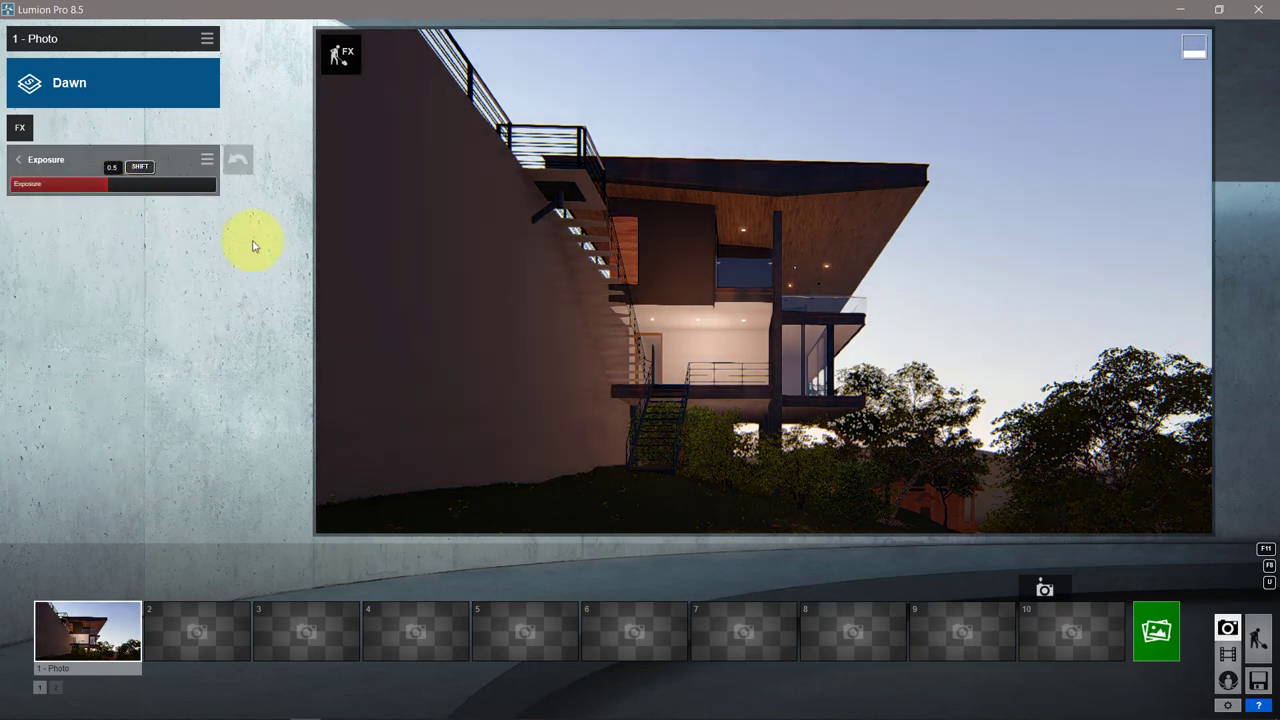
# Select the JapaneseMapleHero_RT tree, then re-render photo 1 at Desktop 1920x1080
pyautogui.click(1258, 640)
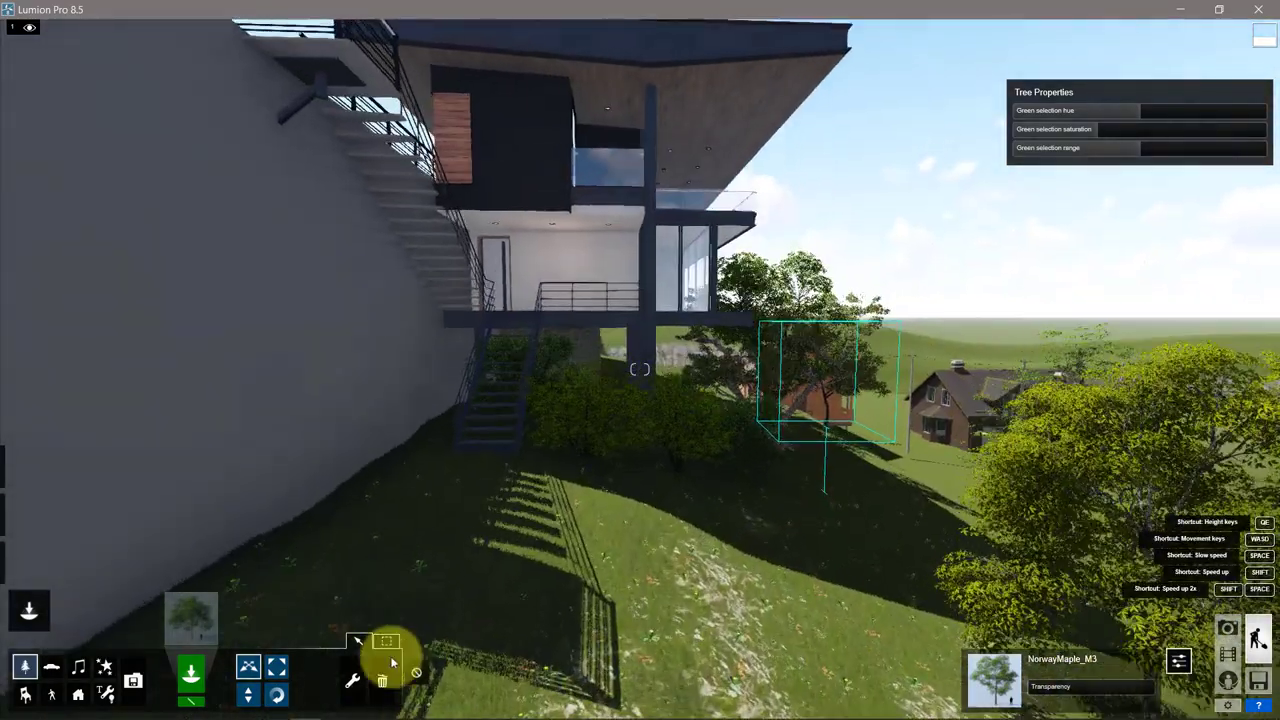
pyautogui.click(285, 650)
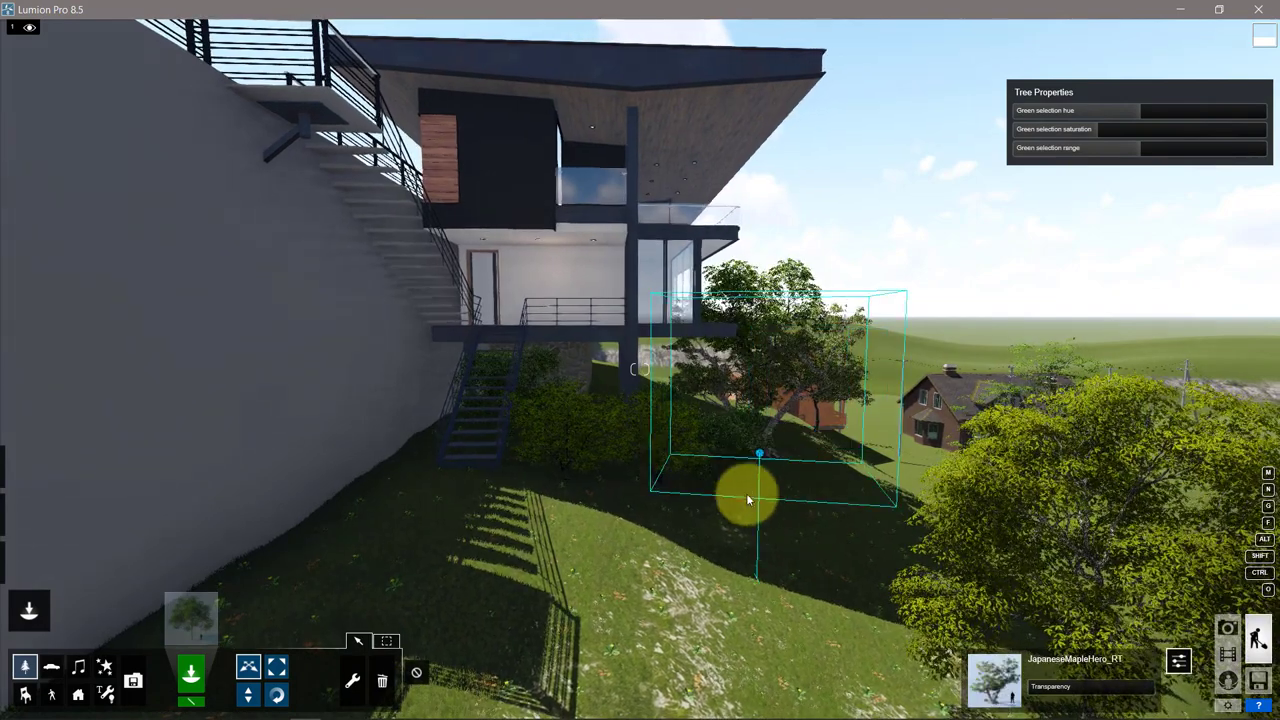
pyautogui.click(746, 491)
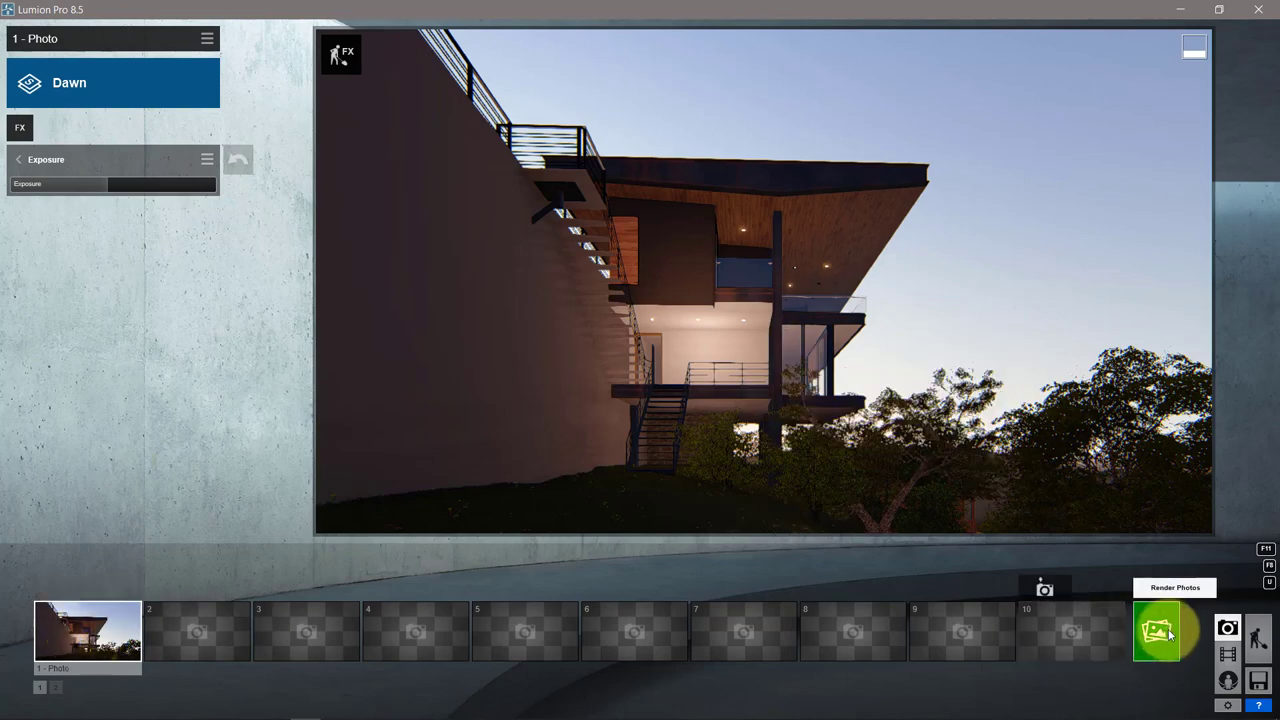
pyautogui.click(1156, 631)
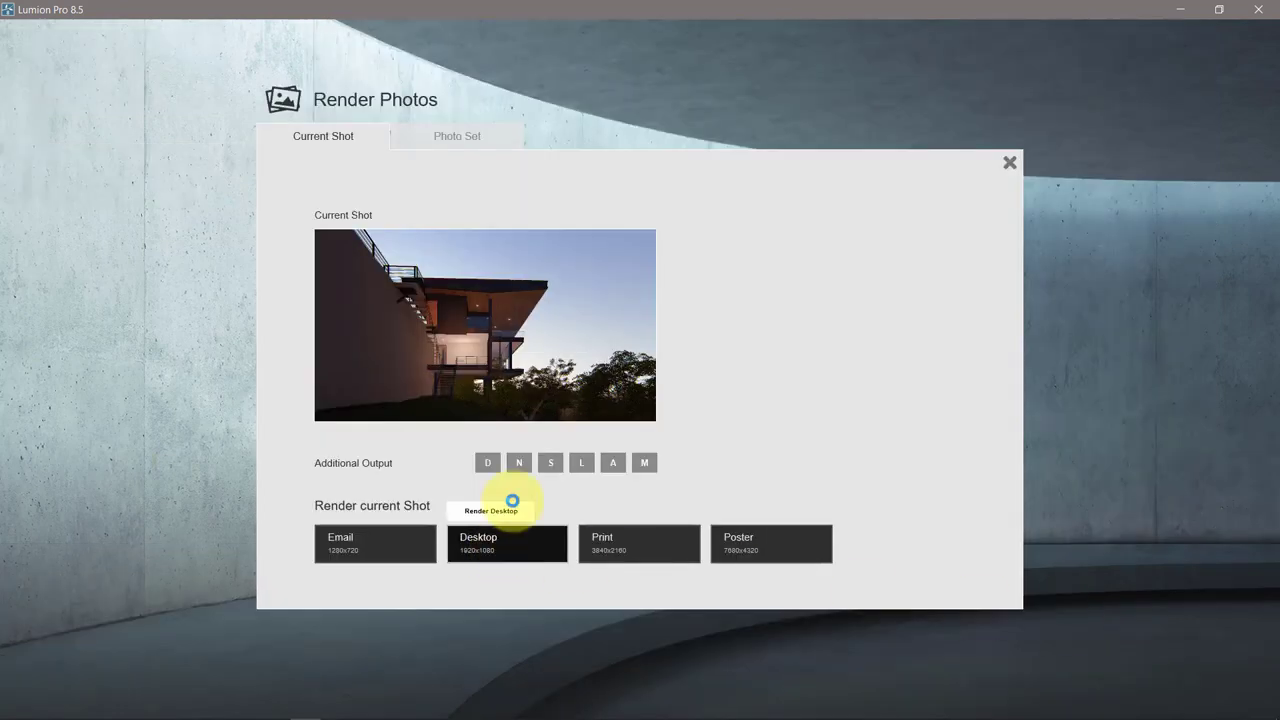
pyautogui.click(514, 391)
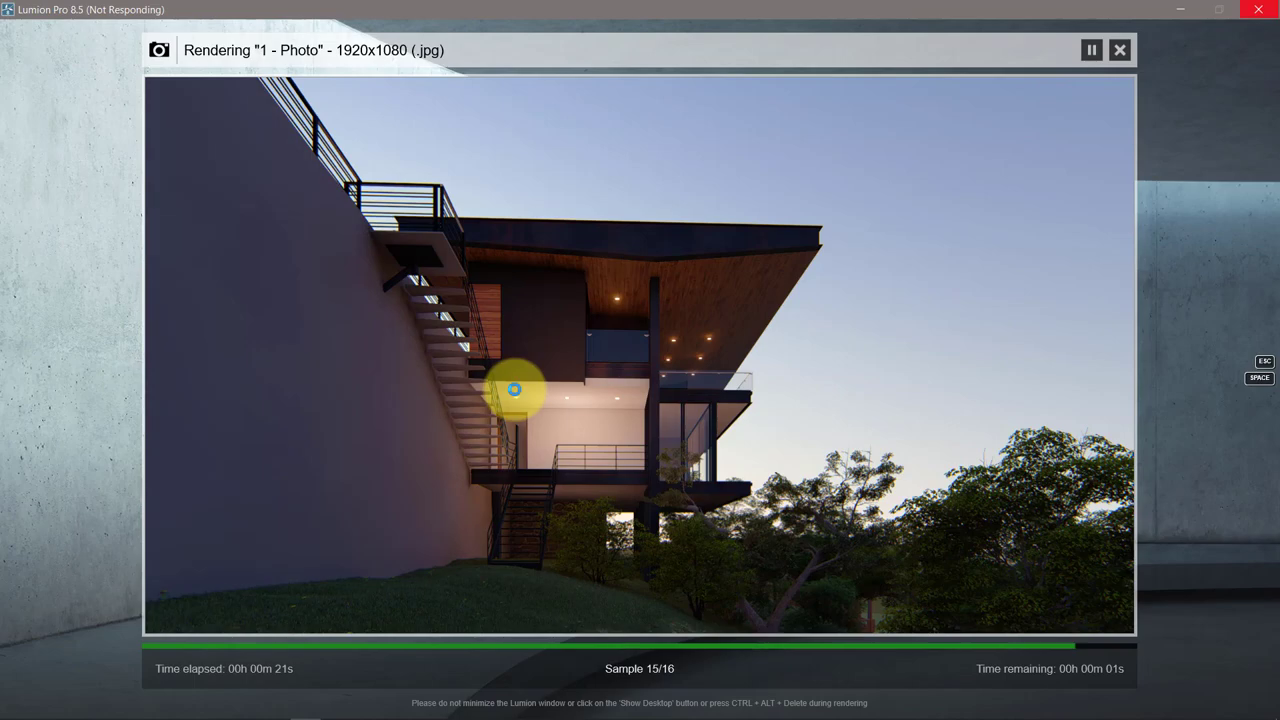
pyautogui.click(1060, 612)
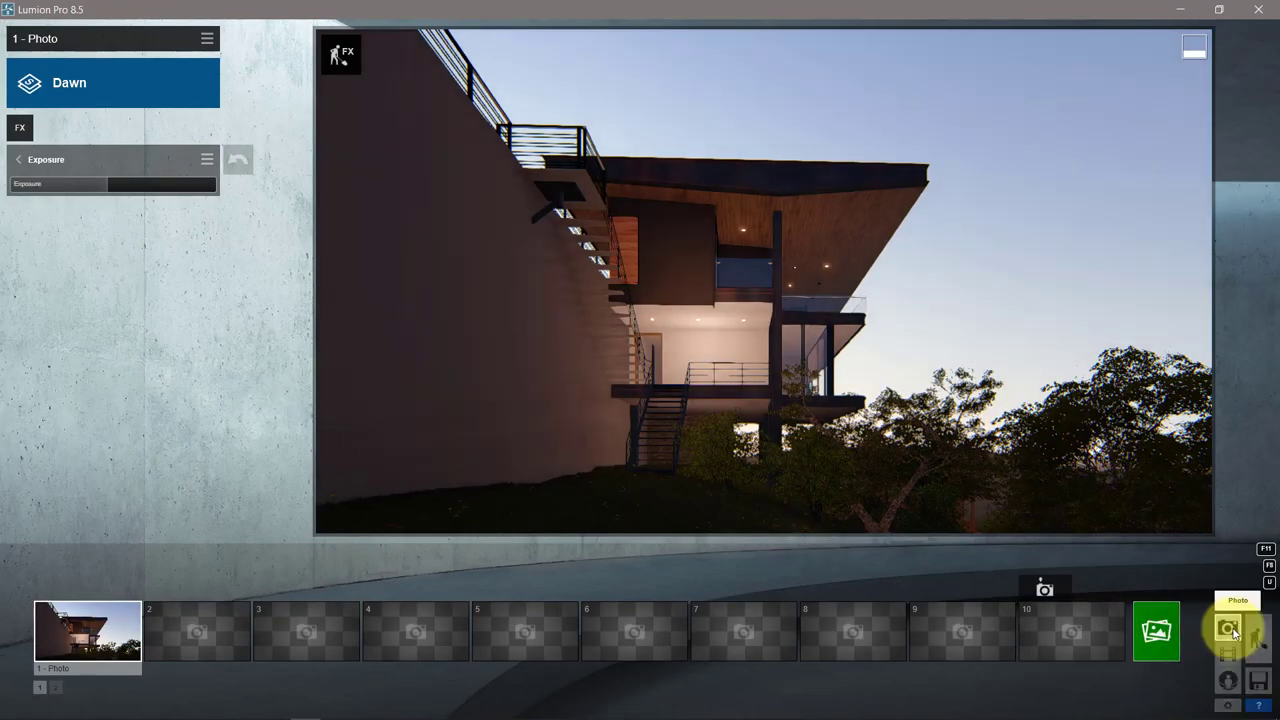
# Raise the landscape Grass Height so the slope's grass is taller
pyautogui.click(1258, 638)
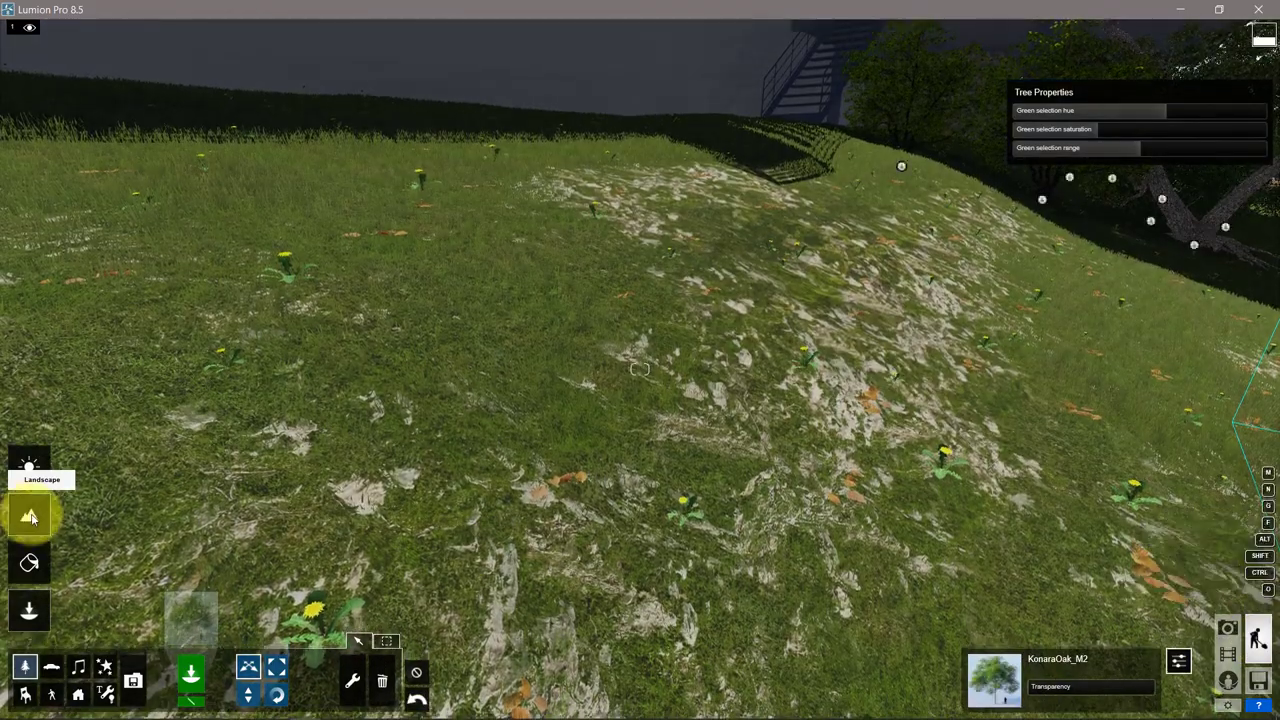
pyautogui.click(29, 516)
pyautogui.moveTo(274, 543); pyautogui.dragTo(205, 681, button='right')
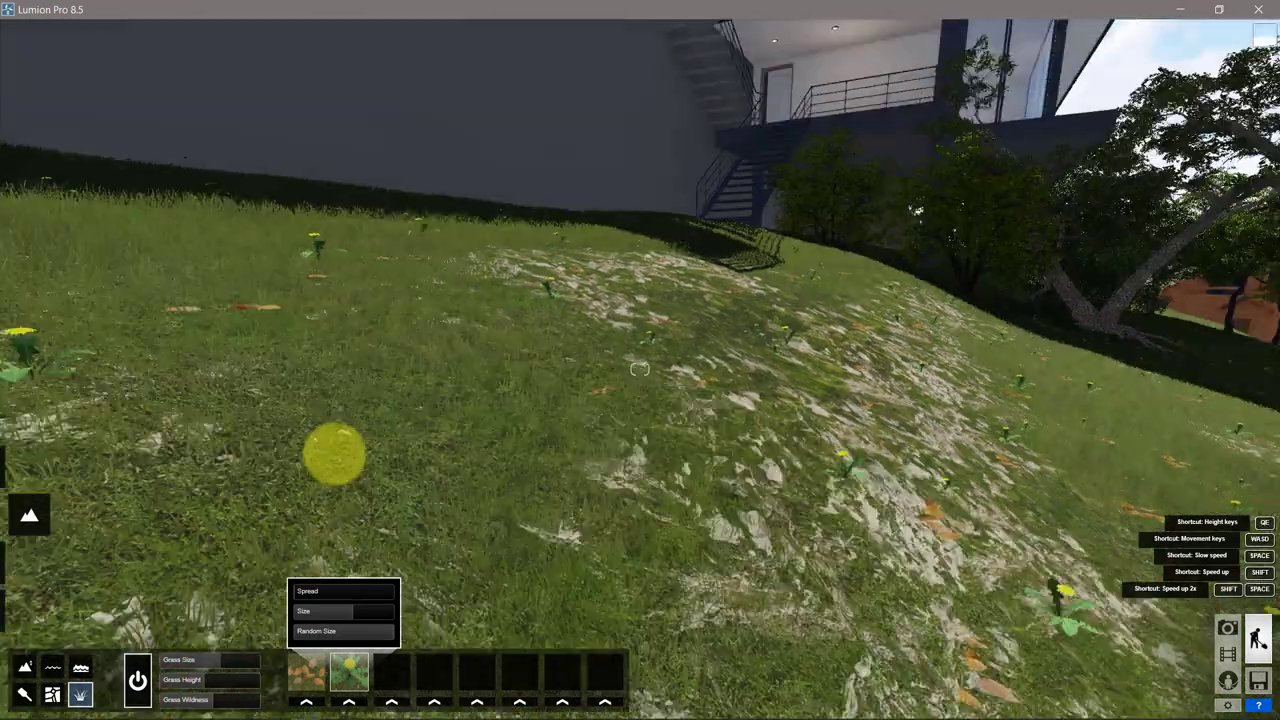
pyautogui.moveTo(205, 681)
pyautogui.mouseDown()
pyautogui.moveTo(275, 691)
pyautogui.moveTo(246, 683)
pyautogui.moveTo(227, 706)
pyautogui.mouseUp()
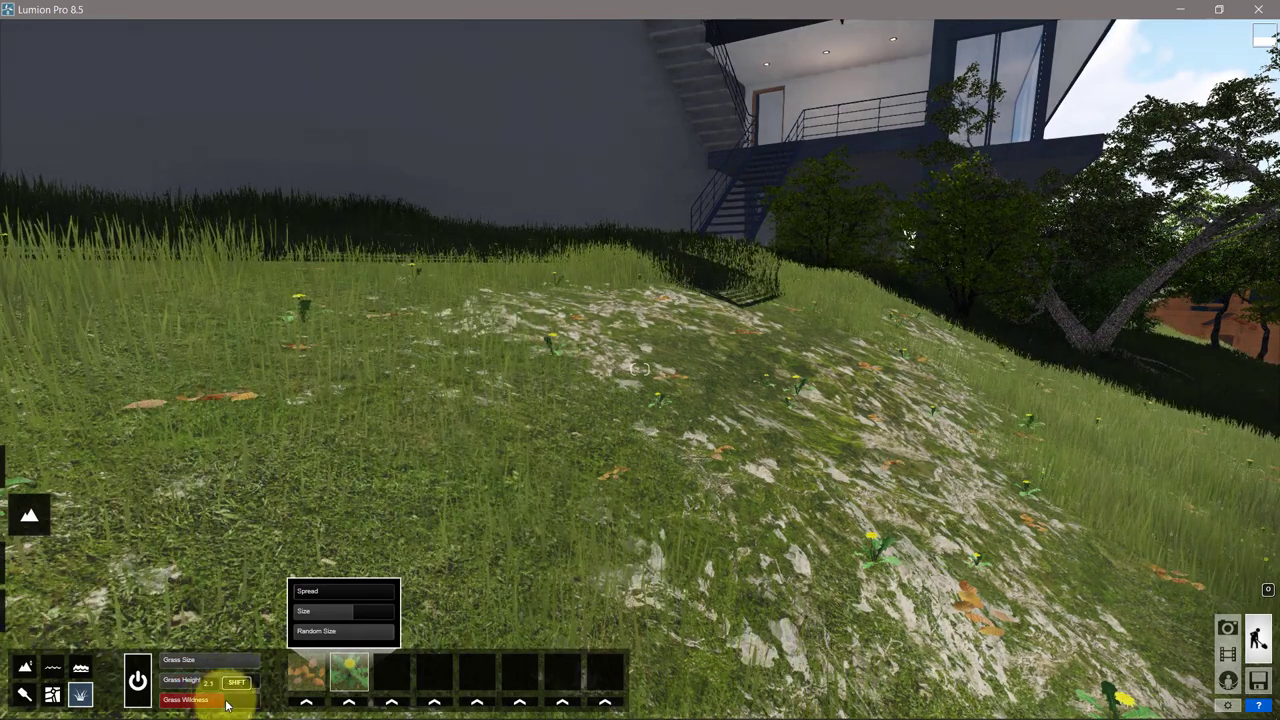
# Raise photo 1's exposure to 0.5 and store the view as Photo 1
pyautogui.click(1232, 630)
pyautogui.click(69, 626)
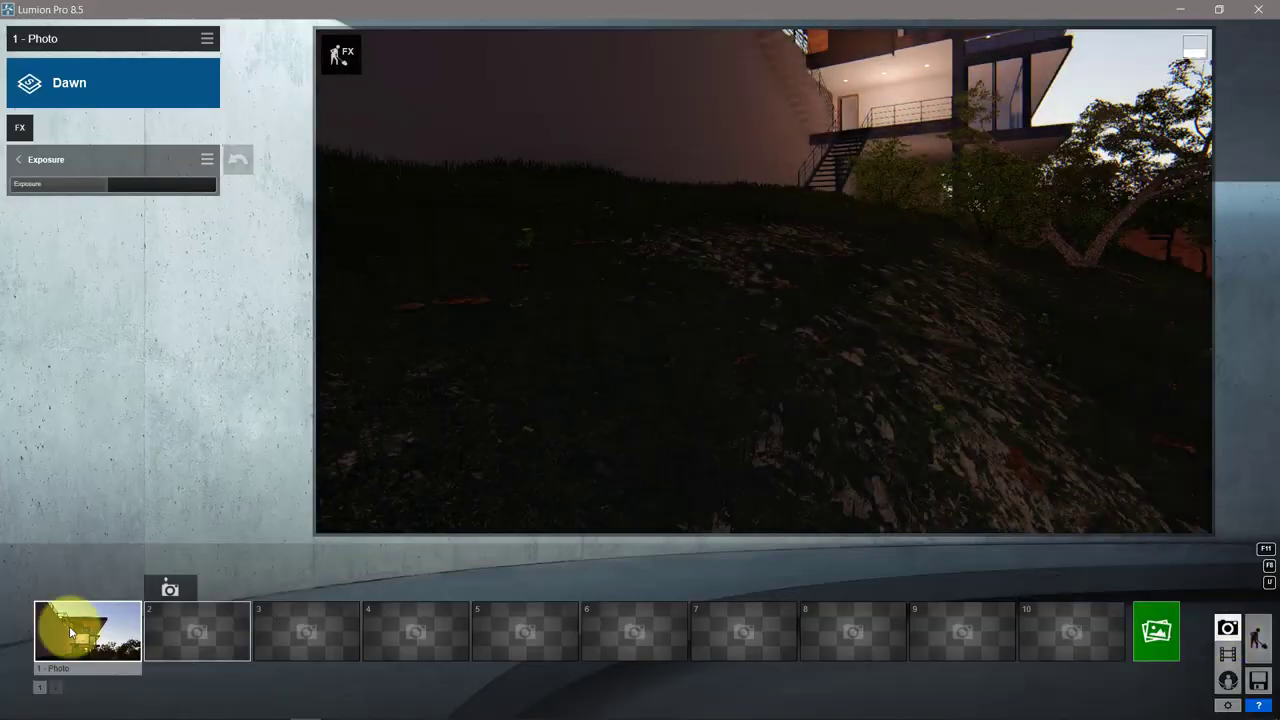
pyautogui.moveTo(112, 187); pyautogui.dragTo(121, 187)
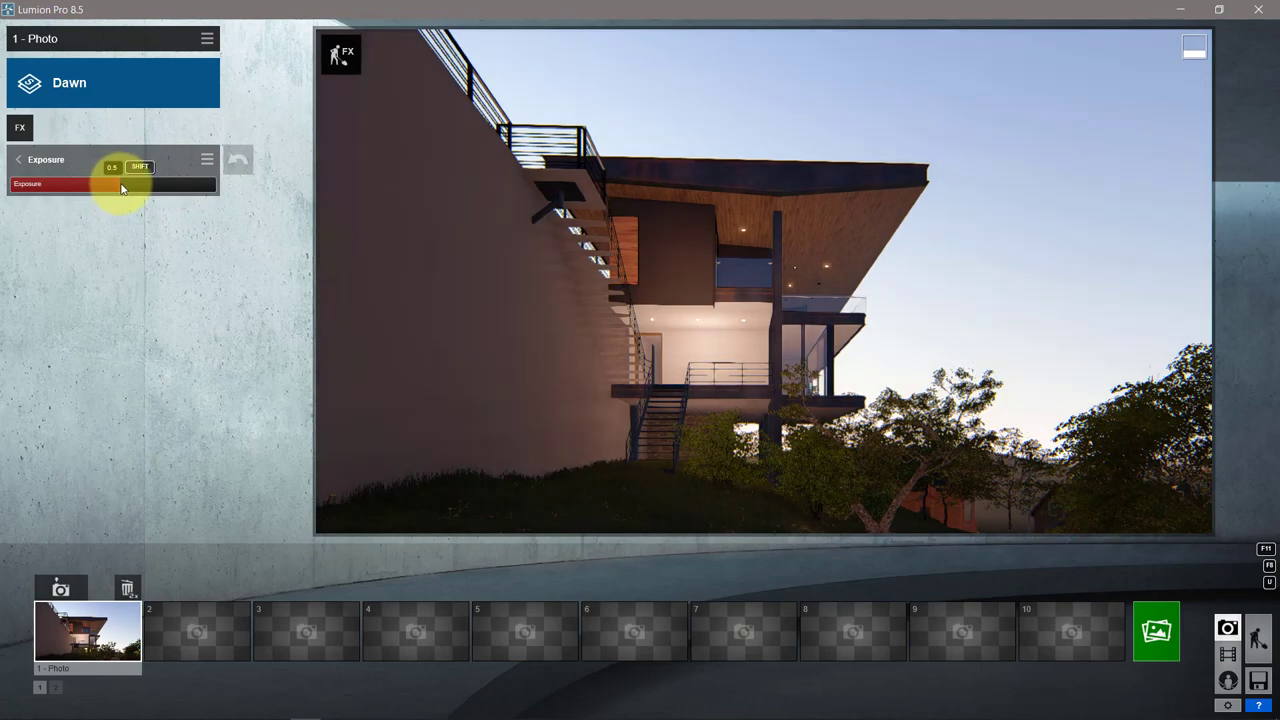
pyautogui.hotkey('ctrl', '1')
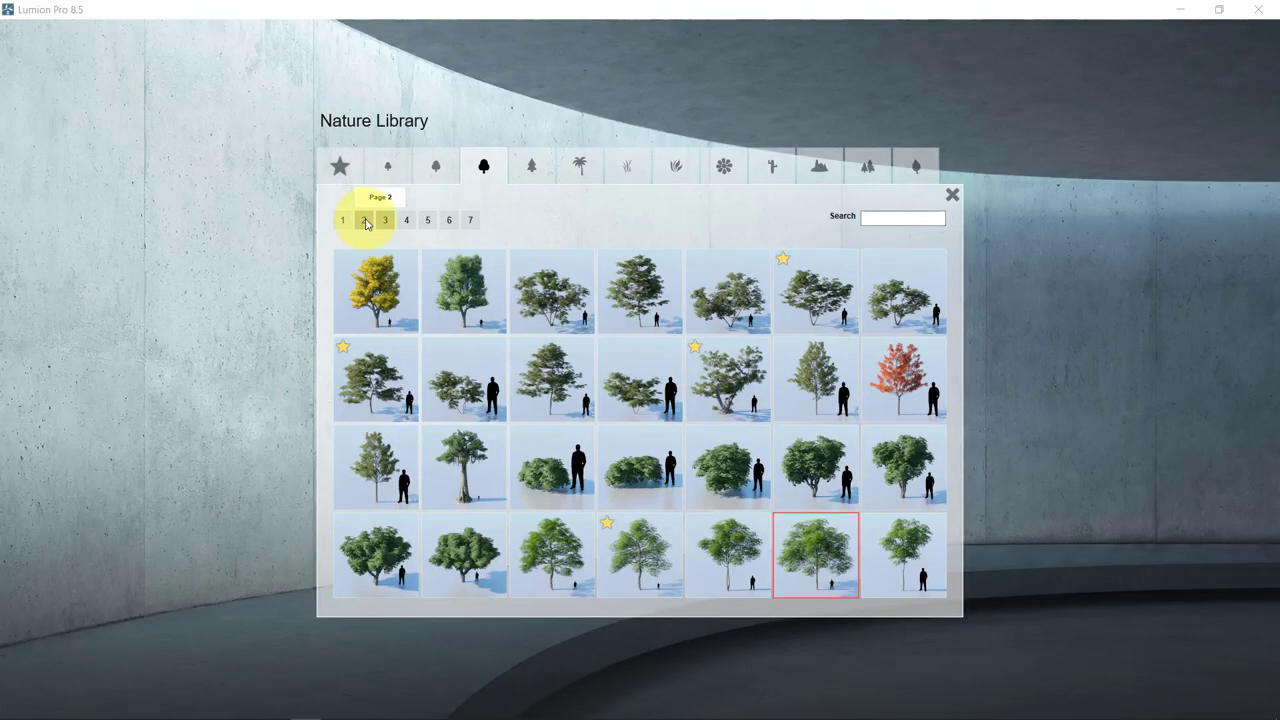
# Place a favourite WaterOak_Bush near the houses and move it to their right
pyautogui.click(361, 227)
pyautogui.click(338, 170)
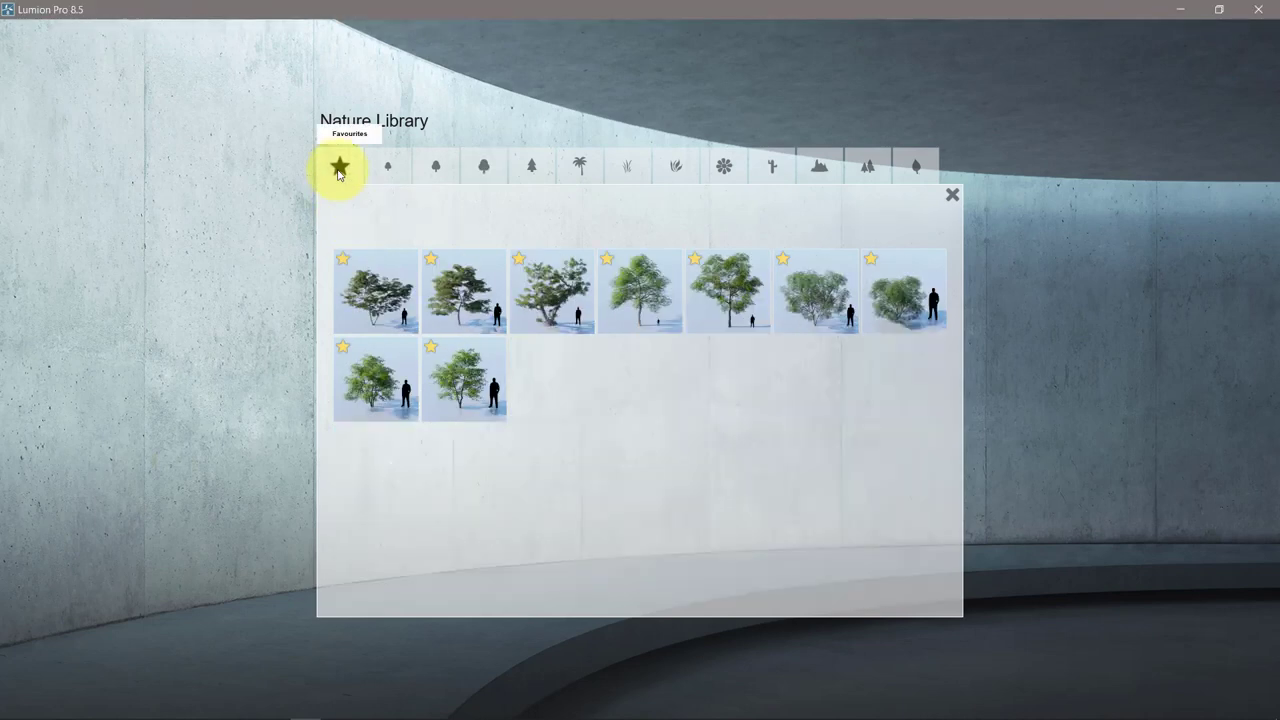
pyautogui.click(926, 306)
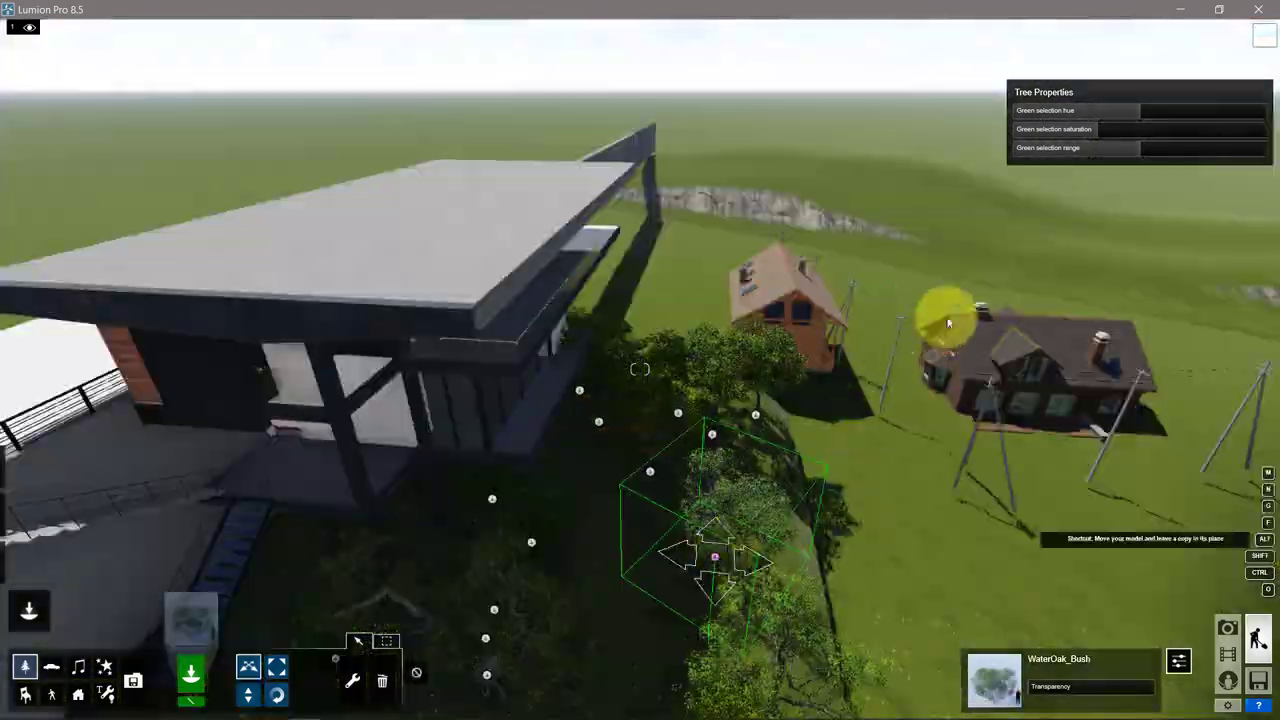
pyautogui.keyDown('ctrl'); pyautogui.click(938, 316); pyautogui.keyUp('ctrl')
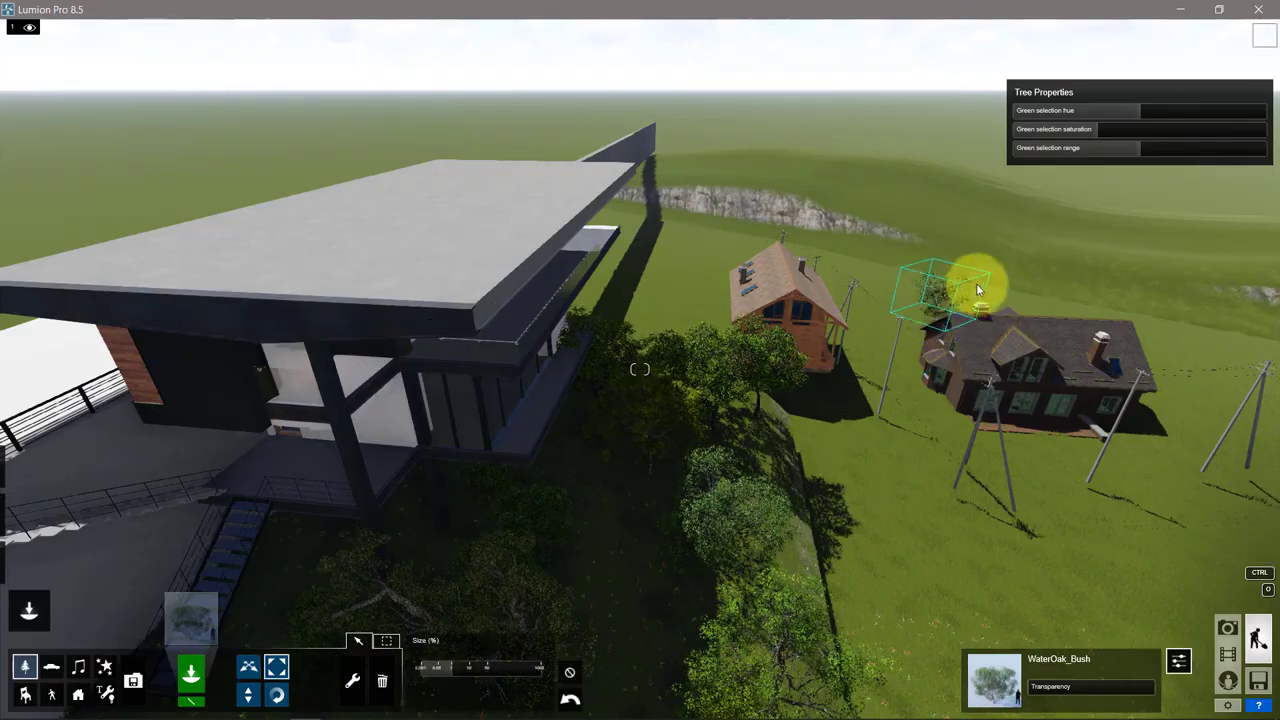
pyautogui.moveTo(643, 571); pyautogui.dragTo(784, 430, button='right')
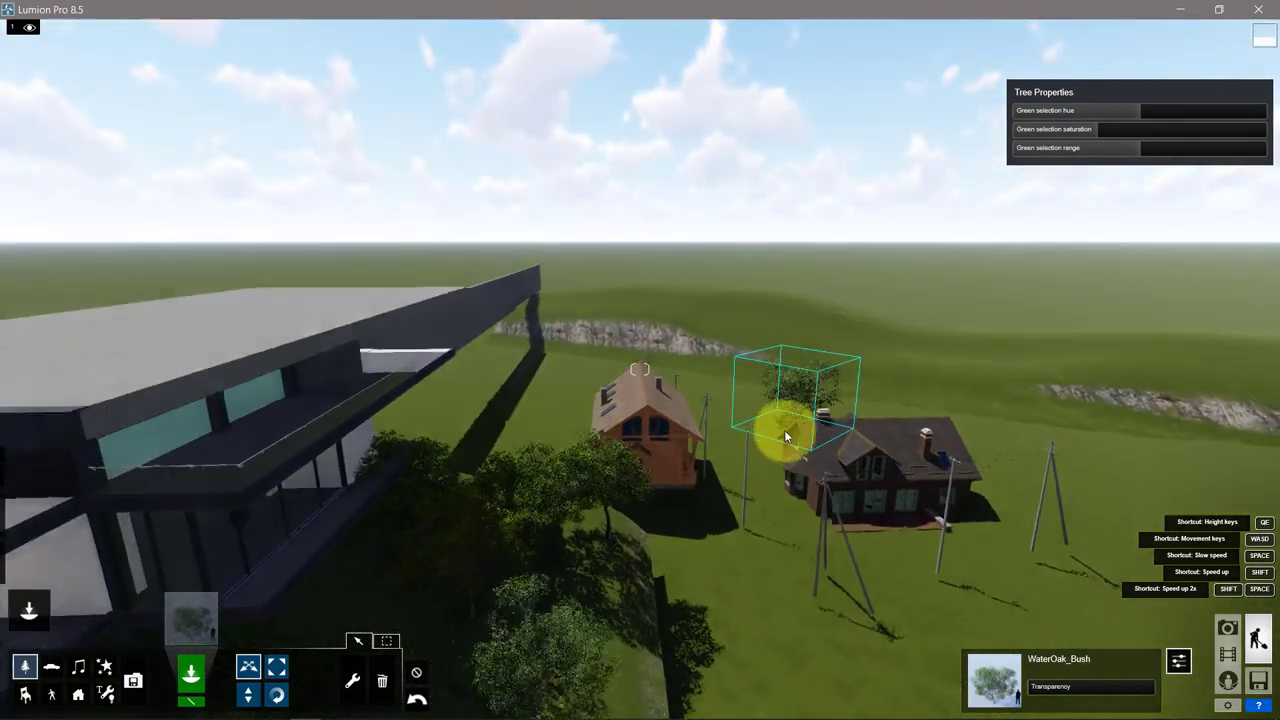
pyautogui.moveTo(784, 430); pyautogui.dragTo(942, 403)
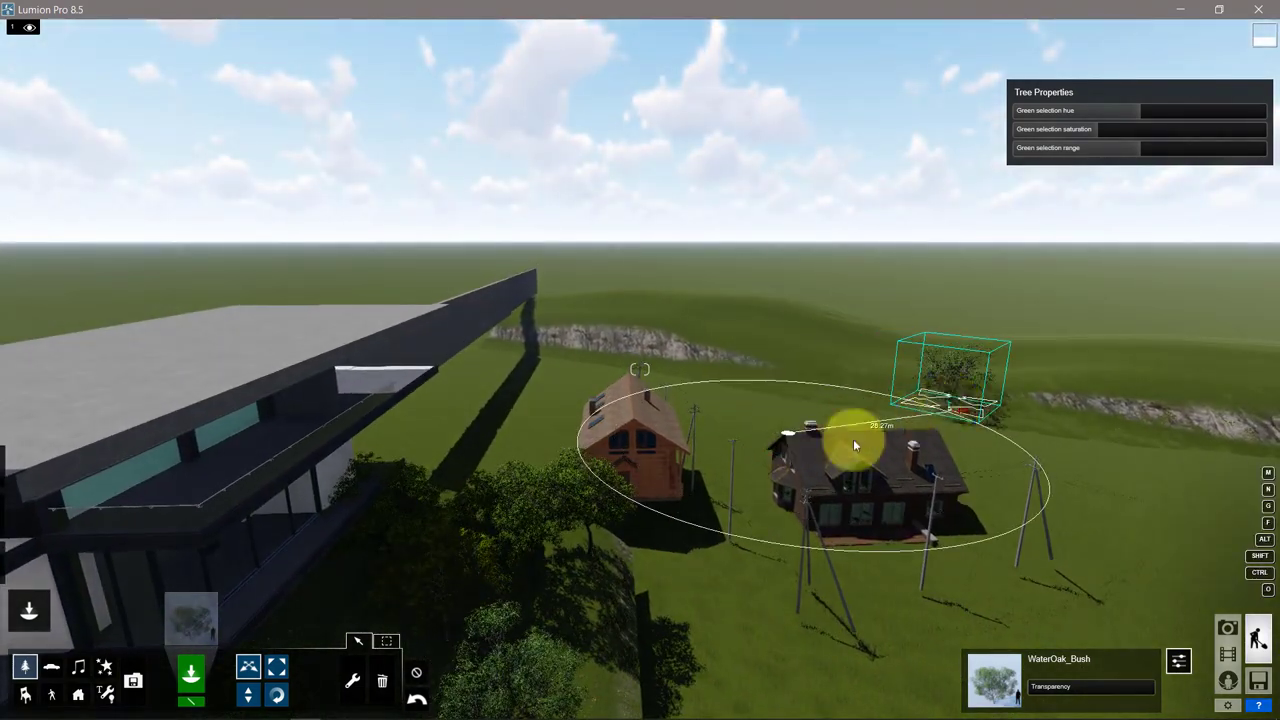
# Lay a tree line across the hillside using three different tree types
pyautogui.click(190, 676)
pyautogui.click(876, 373)
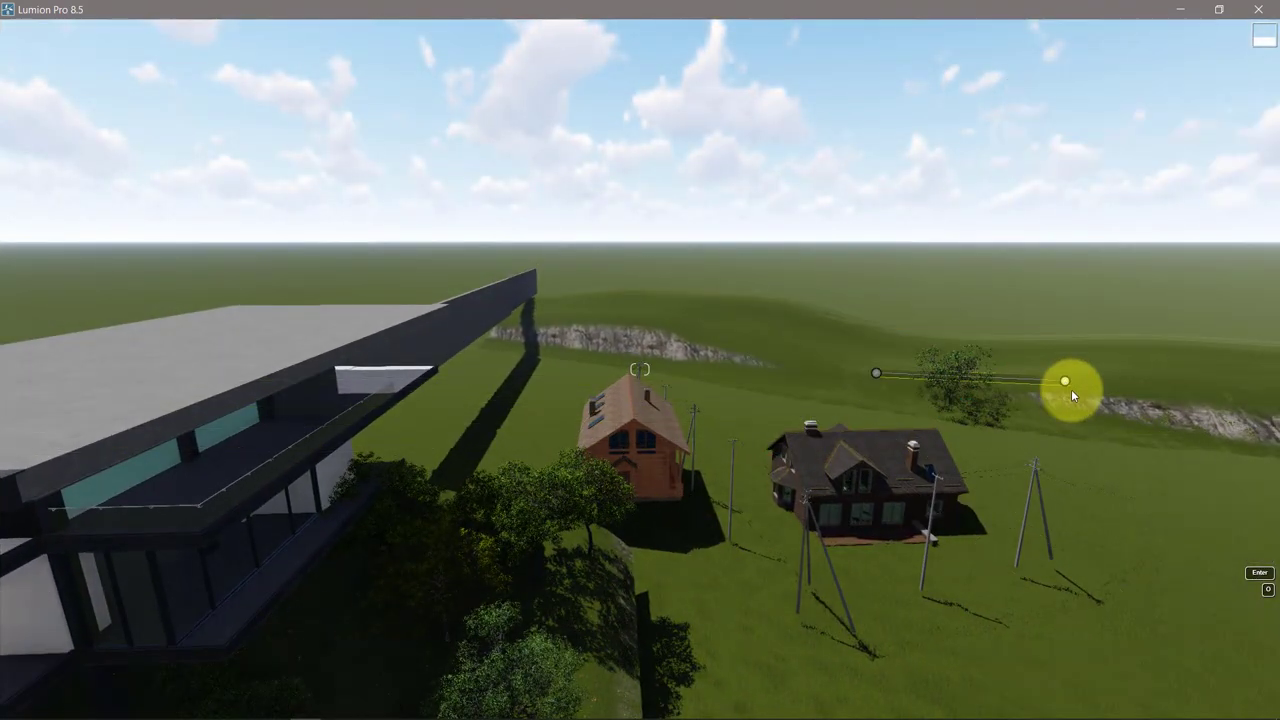
pyautogui.click(1071, 389)
pyautogui.click(813, 637)
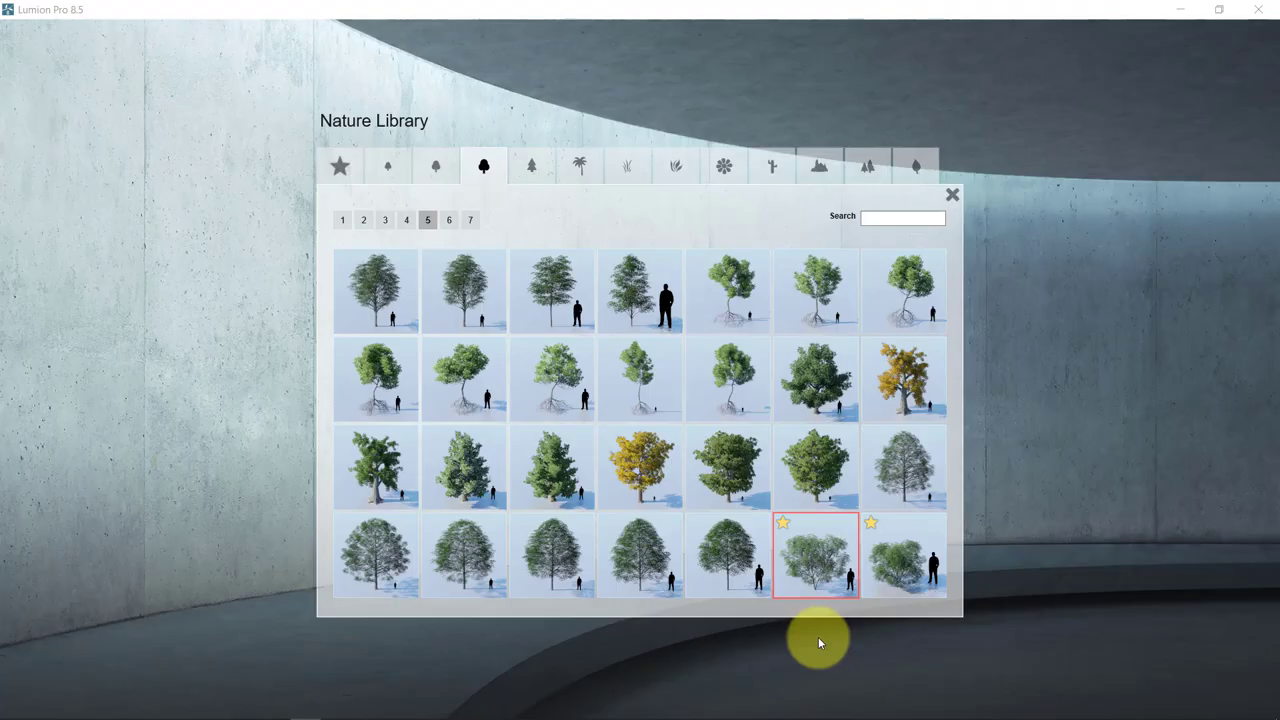
pyautogui.click(727, 583)
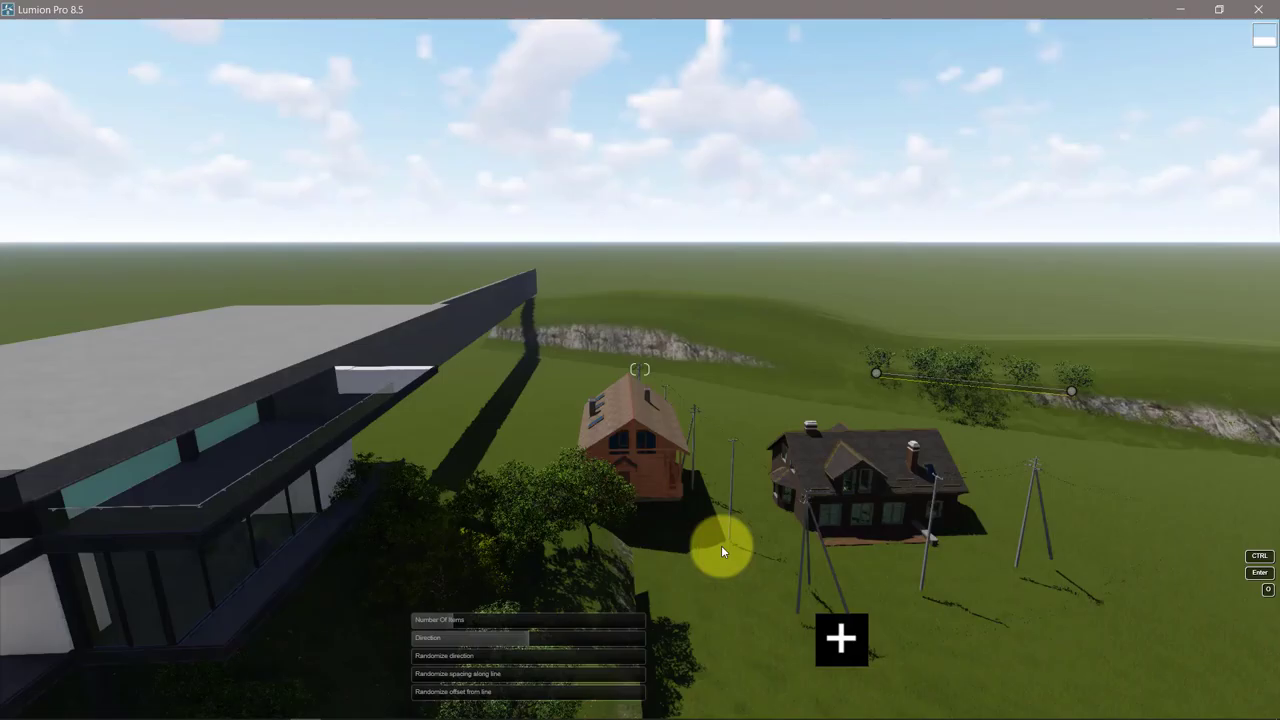
pyautogui.click(843, 638)
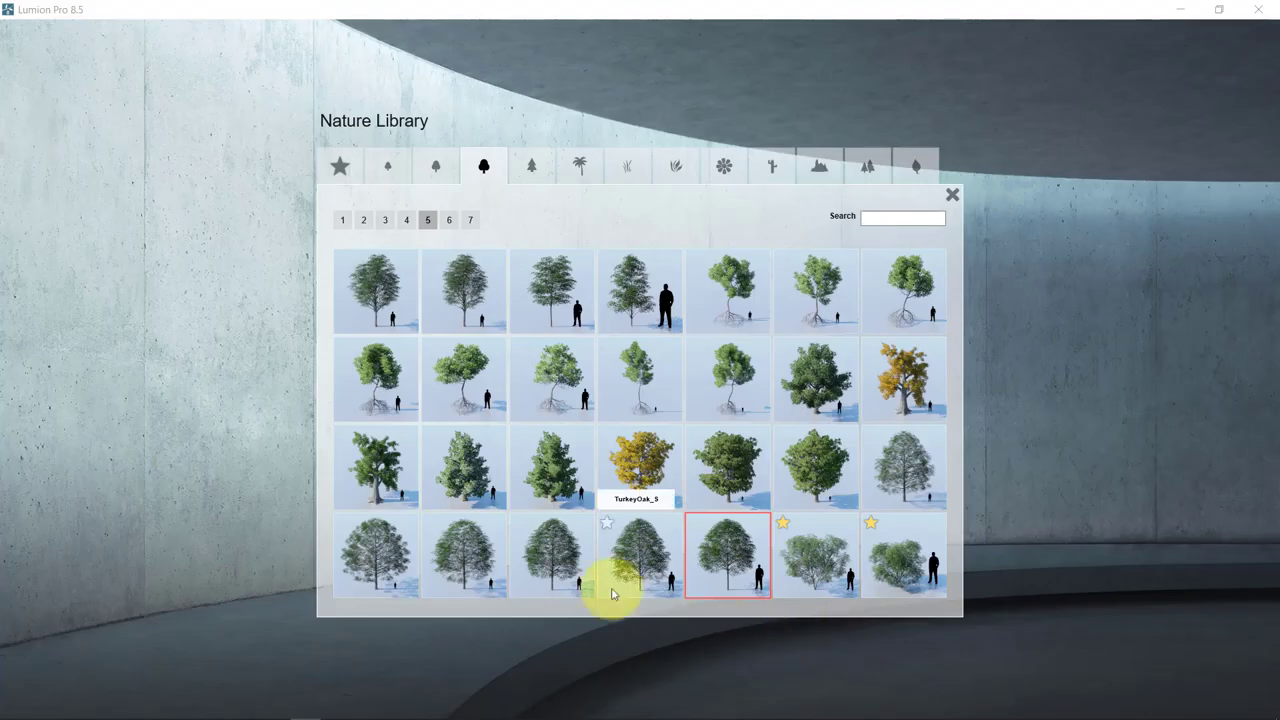
pyautogui.click(497, 574)
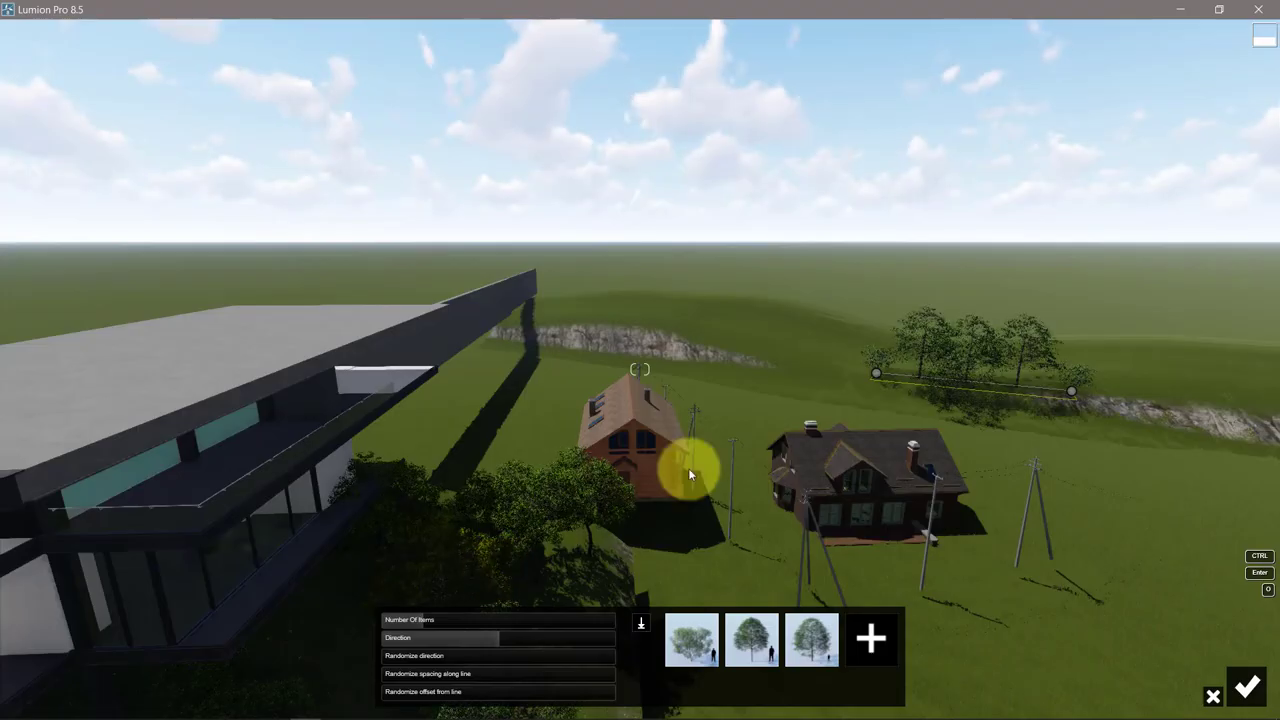
# Extend the line, randomize spacing and offset, set about 11 trees, and confirm
pyautogui.moveTo(876, 373); pyautogui.dragTo(808, 402)
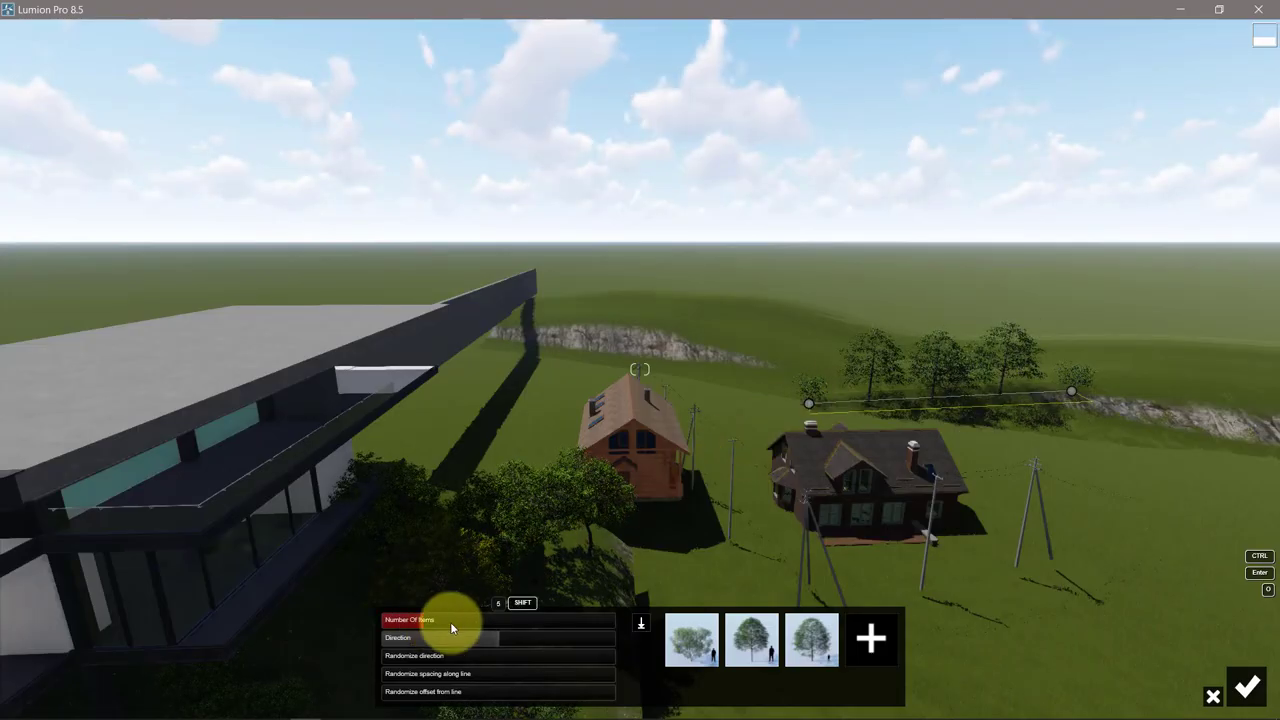
pyautogui.moveTo(429, 673); pyautogui.dragTo(460, 676)
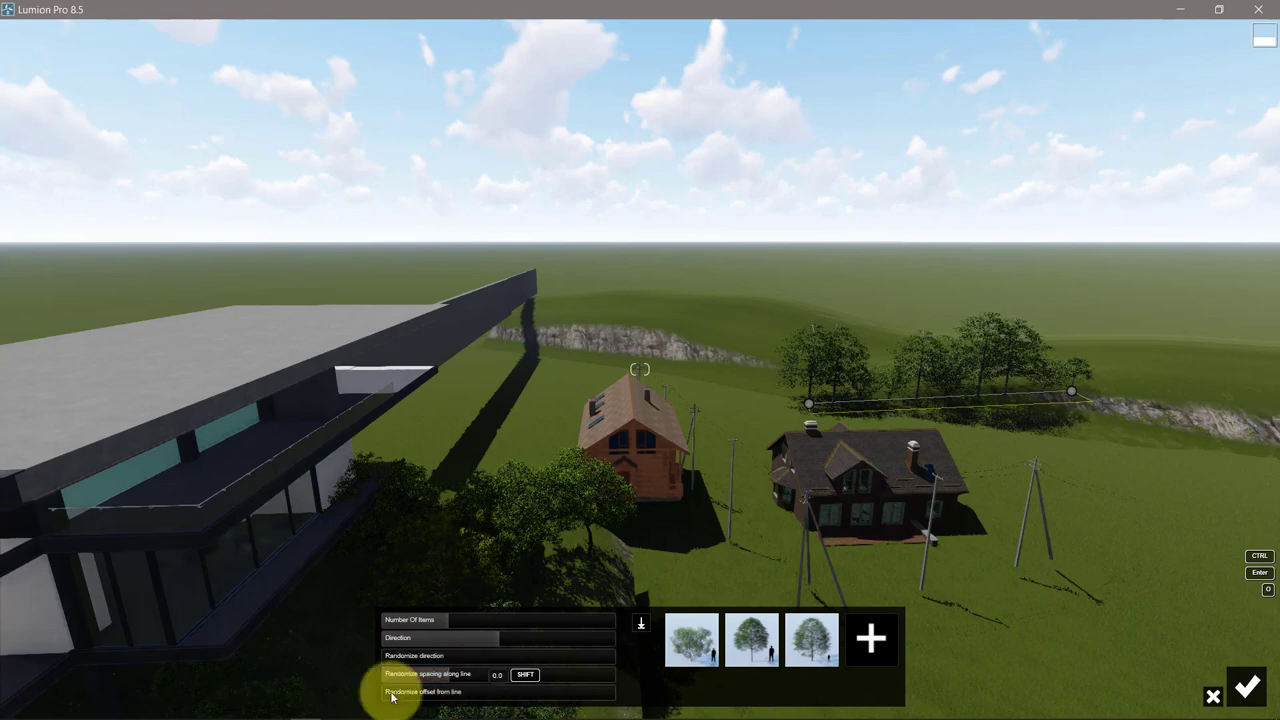
pyautogui.moveTo(392, 697); pyautogui.dragTo(576, 691)
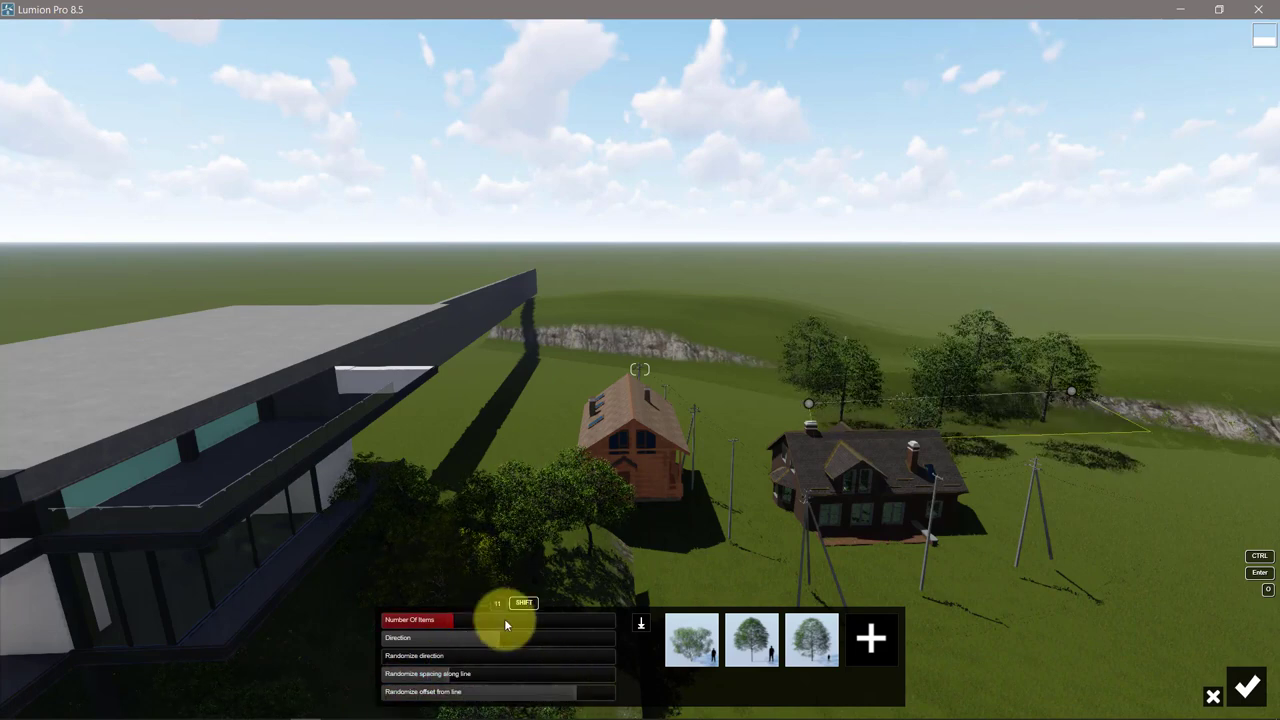
pyautogui.moveTo(505, 625); pyautogui.dragTo(533, 620)
pyautogui.click(1247, 687)
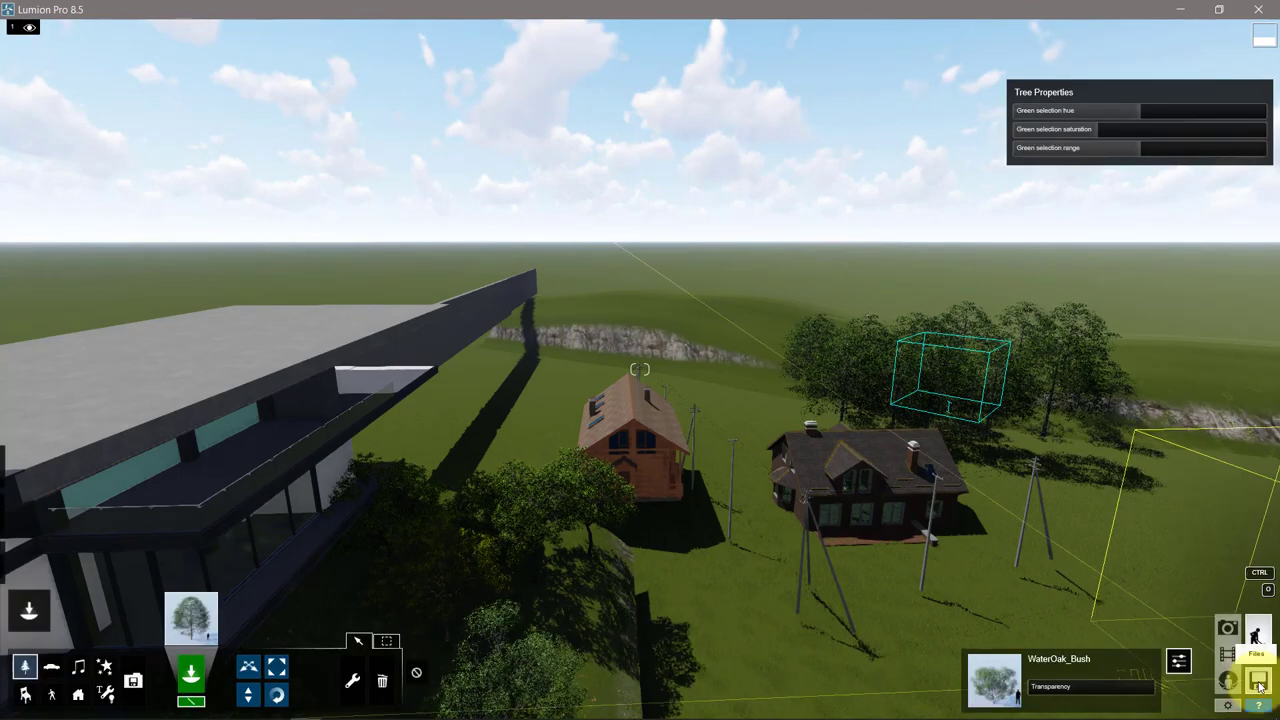
# Check photo 1's view, then select the group of 44 trees near the houses
pyautogui.click(1227, 627)
pyautogui.click(105, 638)
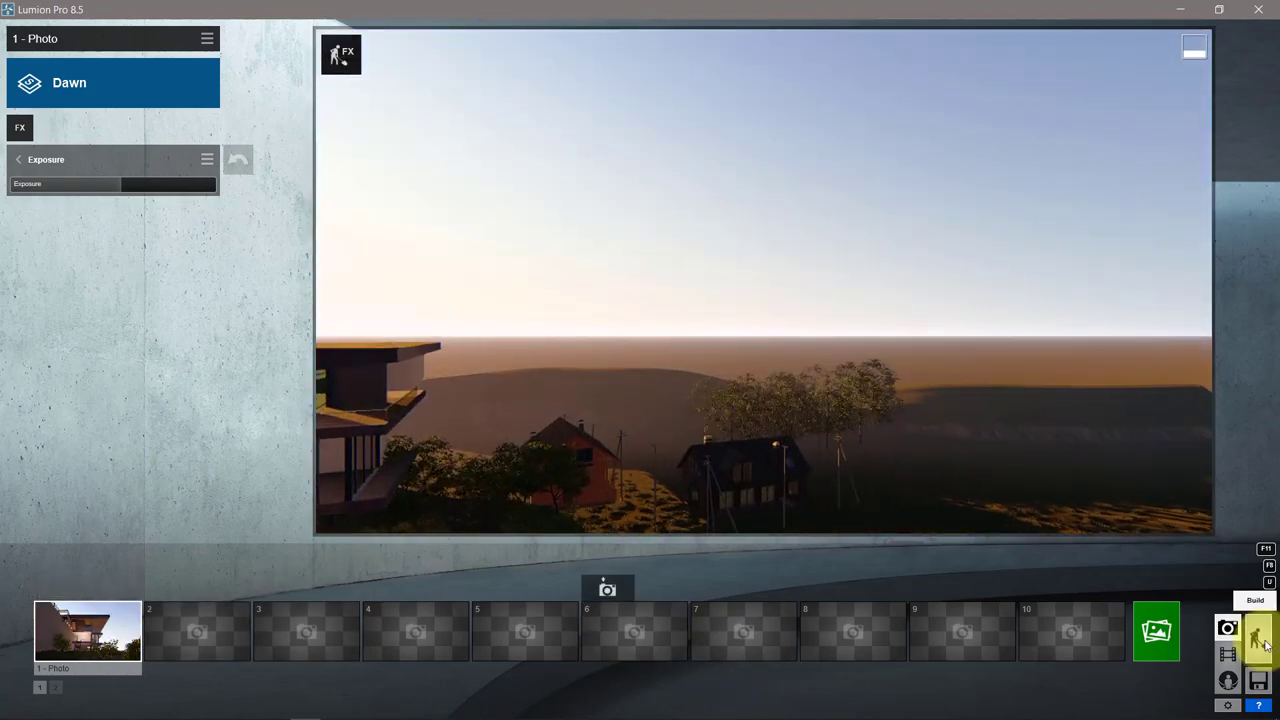
pyautogui.click(1257, 637)
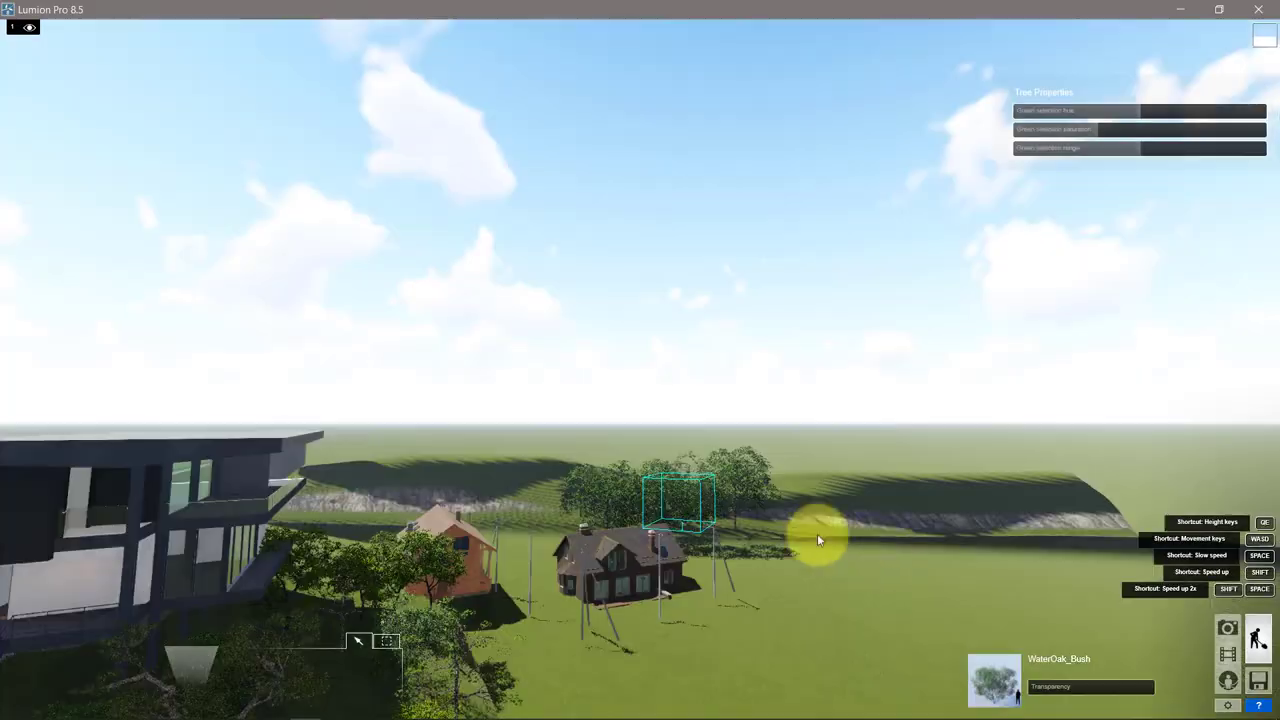
pyautogui.click(248, 666)
pyautogui.moveTo(564, 406); pyautogui.dragTo(797, 549)
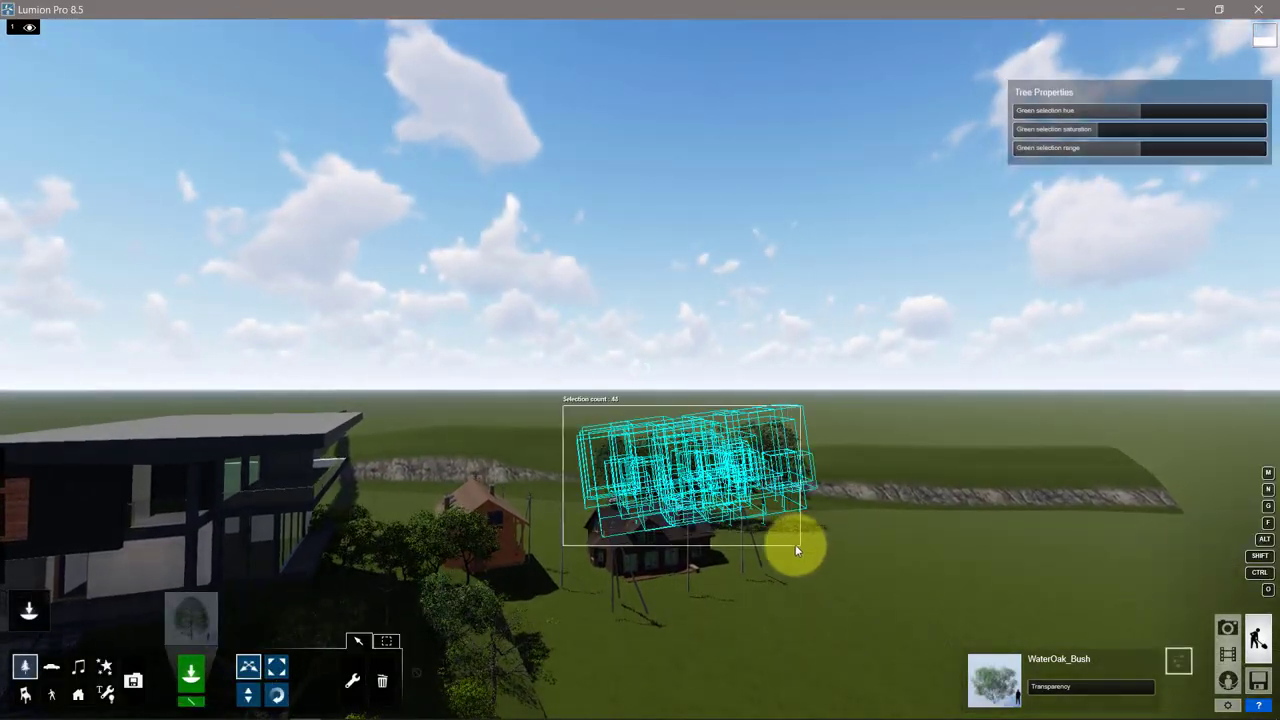
pyautogui.keyDown('ctrl'); pyautogui.moveTo(554, 400); pyautogui.dragTo(862, 597); pyautogui.keyUp('ctrl')
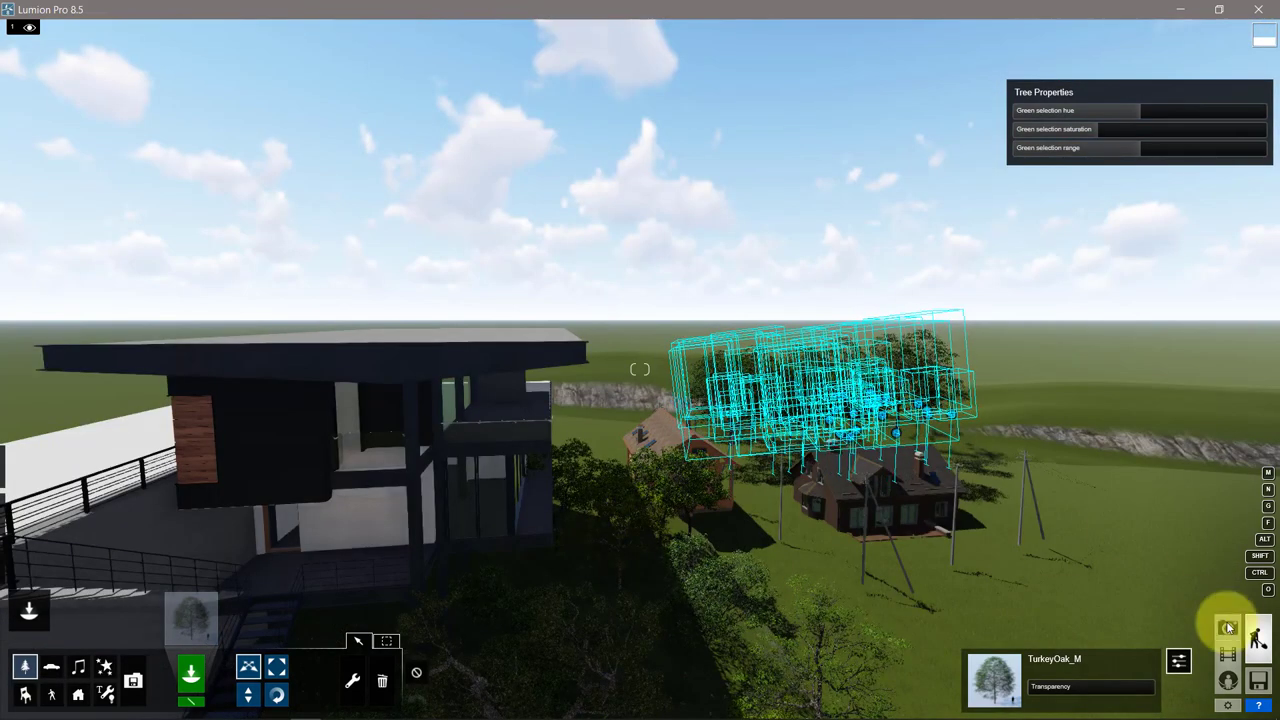
pyautogui.click(1227, 627)
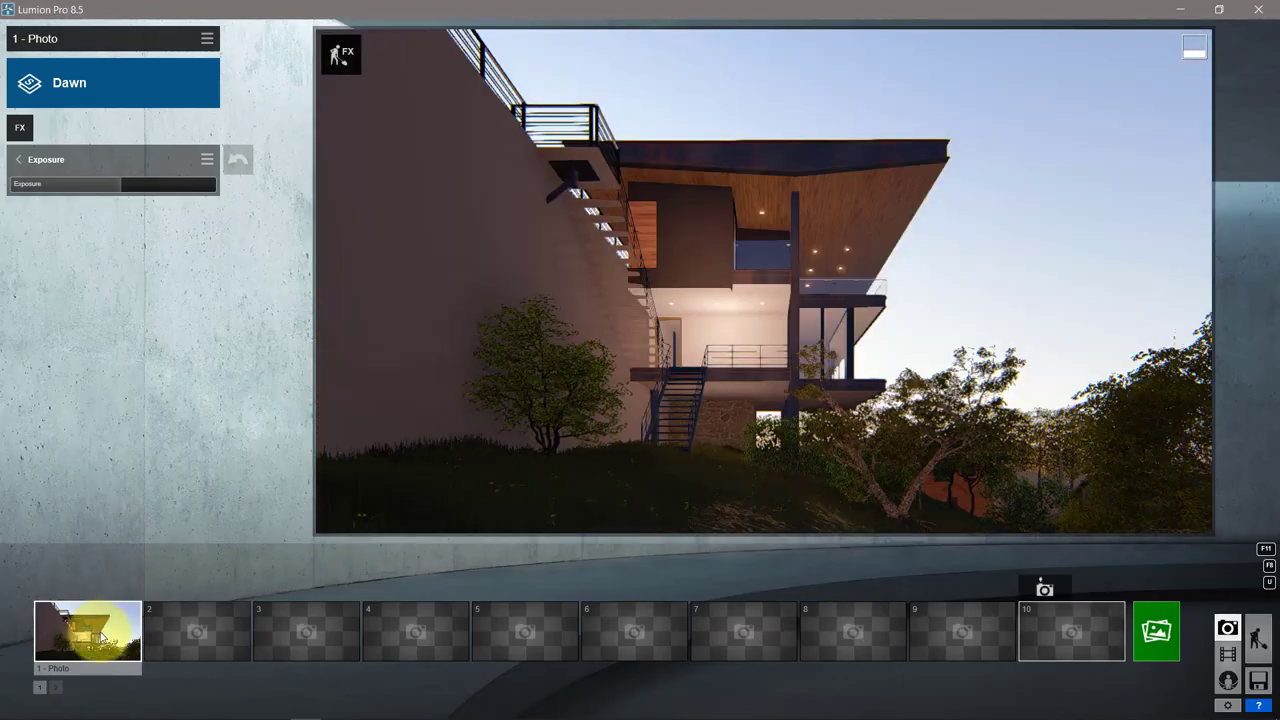
pyautogui.click(1258, 637)
# Select the WaterOak bush beside the stairs and change its size
pyautogui.moveTo(671, 537)
pyautogui.mouseDown(button='right')
pyautogui.moveTo(797, 571)
pyautogui.moveTo(680, 571)
pyautogui.moveTo(746, 452)
pyautogui.mouseUp(button='right')
pyautogui.keyDown('ctrl'); pyautogui.click(684, 455); pyautogui.keyUp('ctrl')
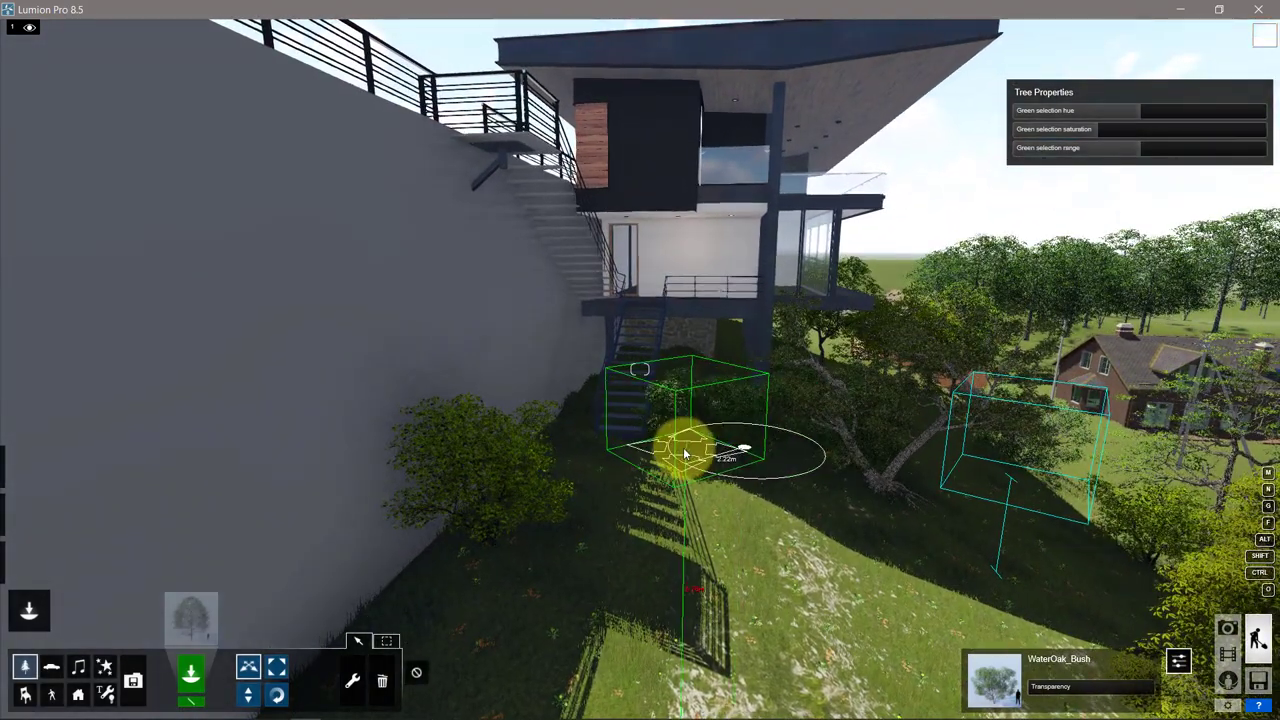
pyautogui.keyDown('ctrl'); pyautogui.click(684, 455); pyautogui.keyUp('ctrl')
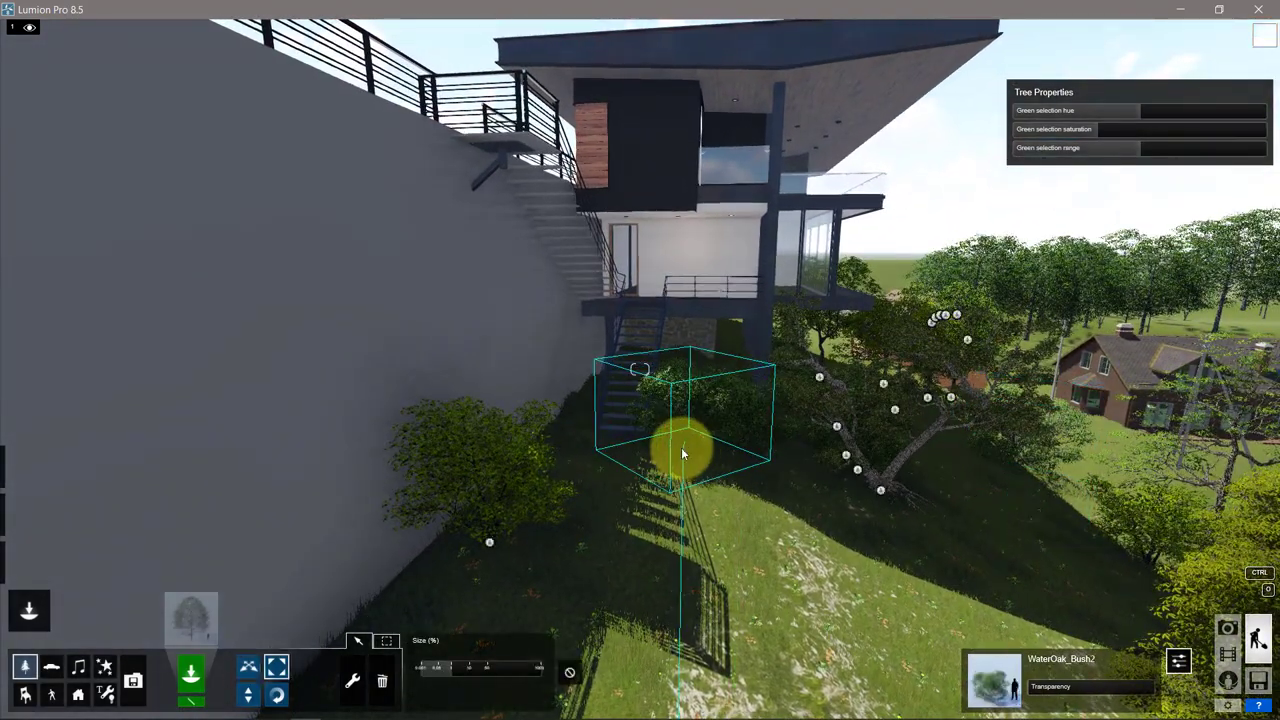
# Place a Light Fill under the villa's overhang
pyautogui.moveTo(688, 452); pyautogui.dragTo(451, 550, button='right')
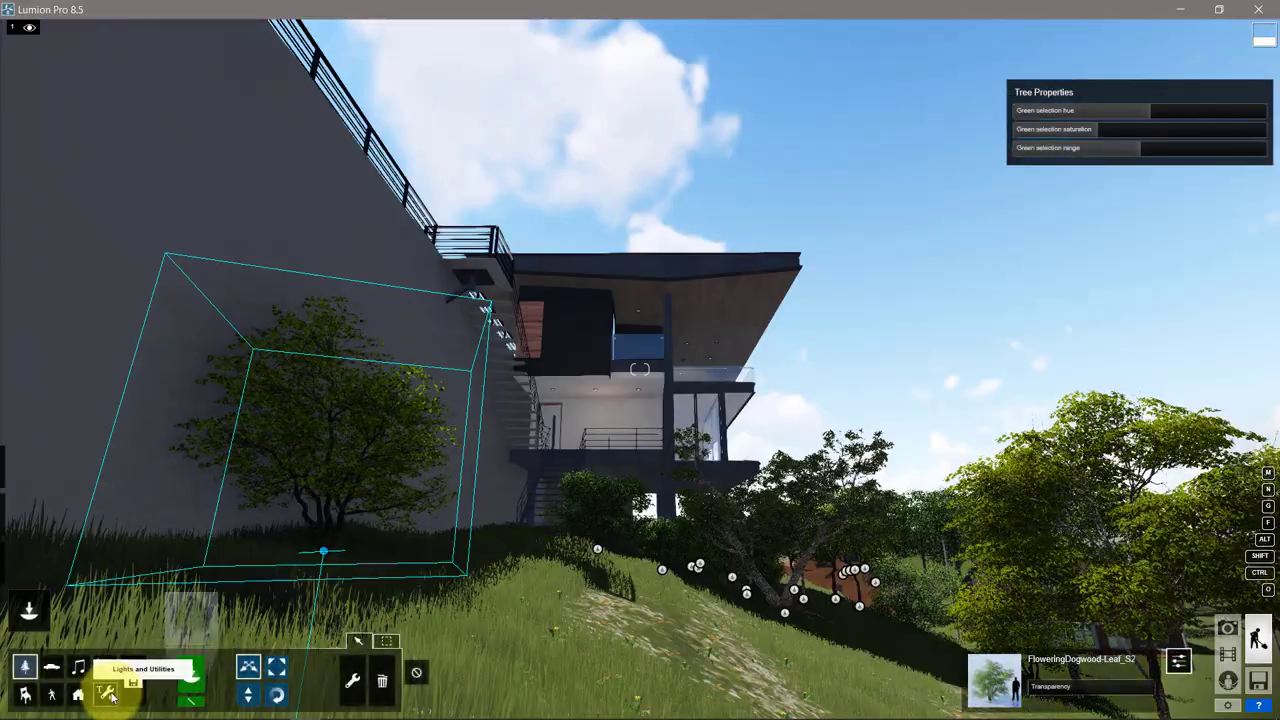
pyautogui.moveTo(544, 488)
pyautogui.mouseDown(button='right')
pyautogui.moveTo(544, 420)
pyautogui.moveTo(497, 362)
pyautogui.mouseUp(button='right')
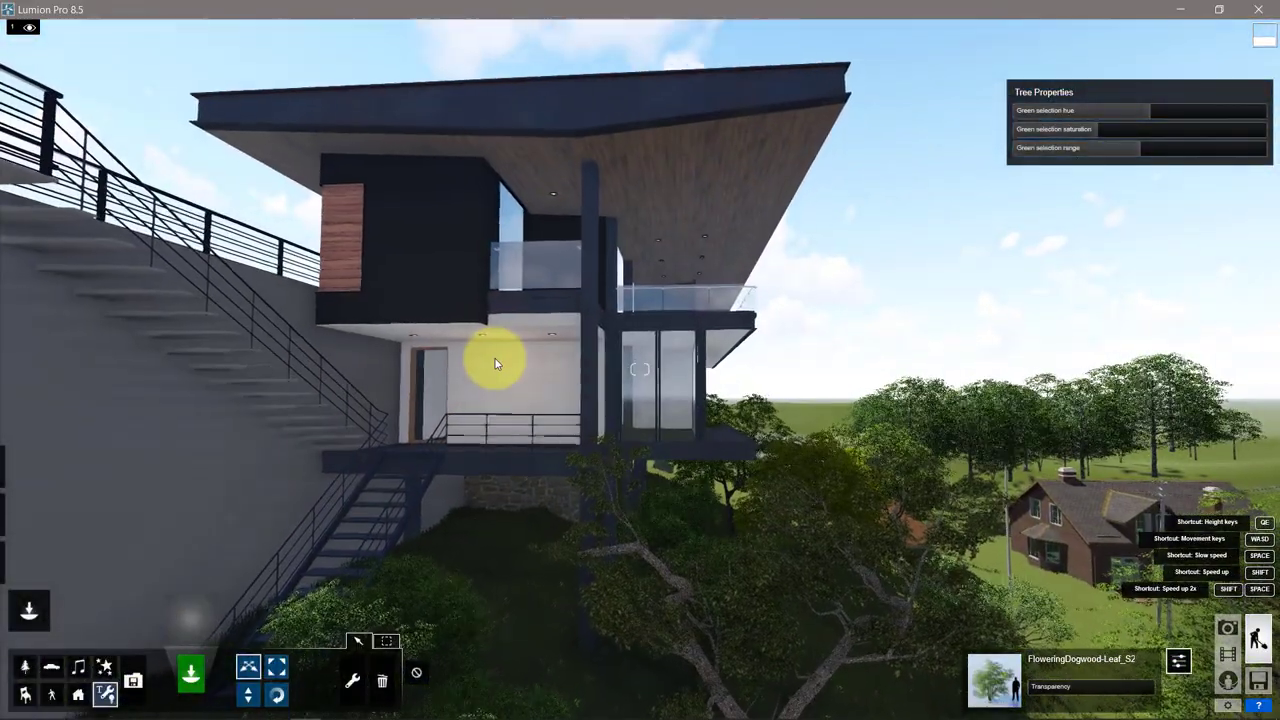
pyautogui.click(497, 360)
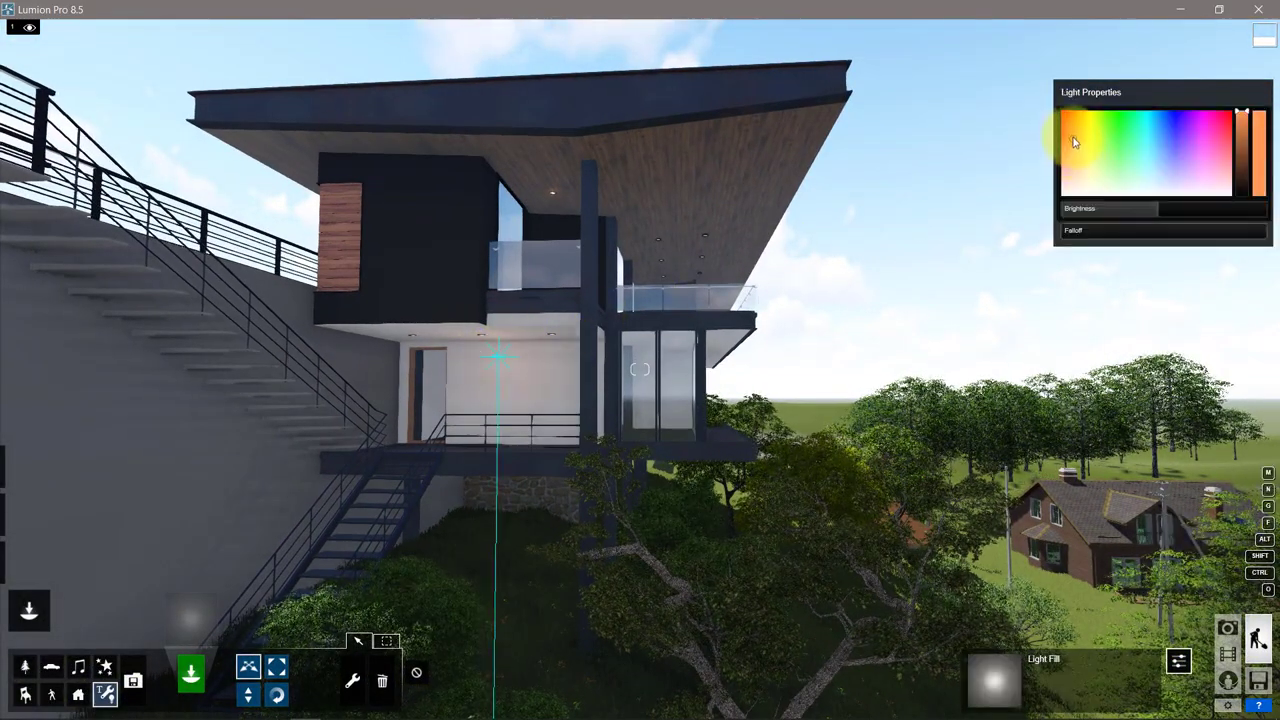
# Plant a NorwayMaple_M3 from the Nature Favourites on the roof terrace
pyautogui.moveTo(486, 300); pyautogui.dragTo(480, 306, button='right')
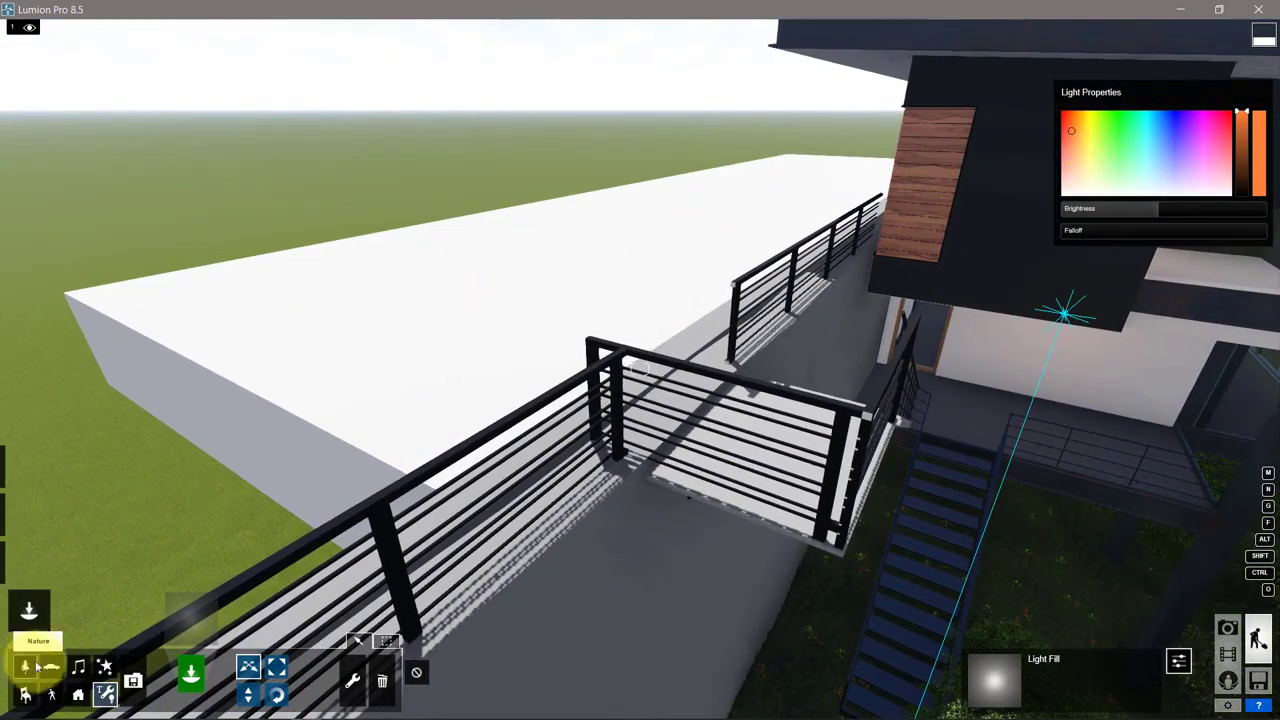
pyautogui.click(212, 612)
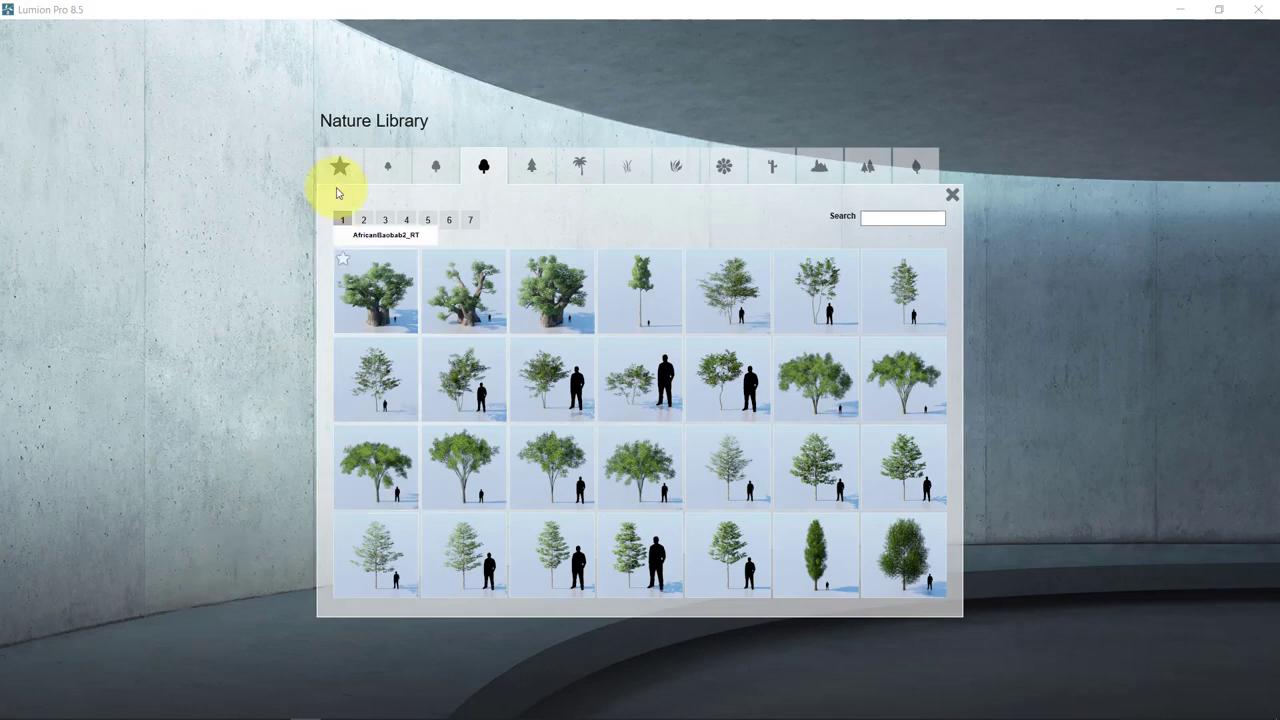
pyautogui.click(340, 168)
pyautogui.click(707, 310)
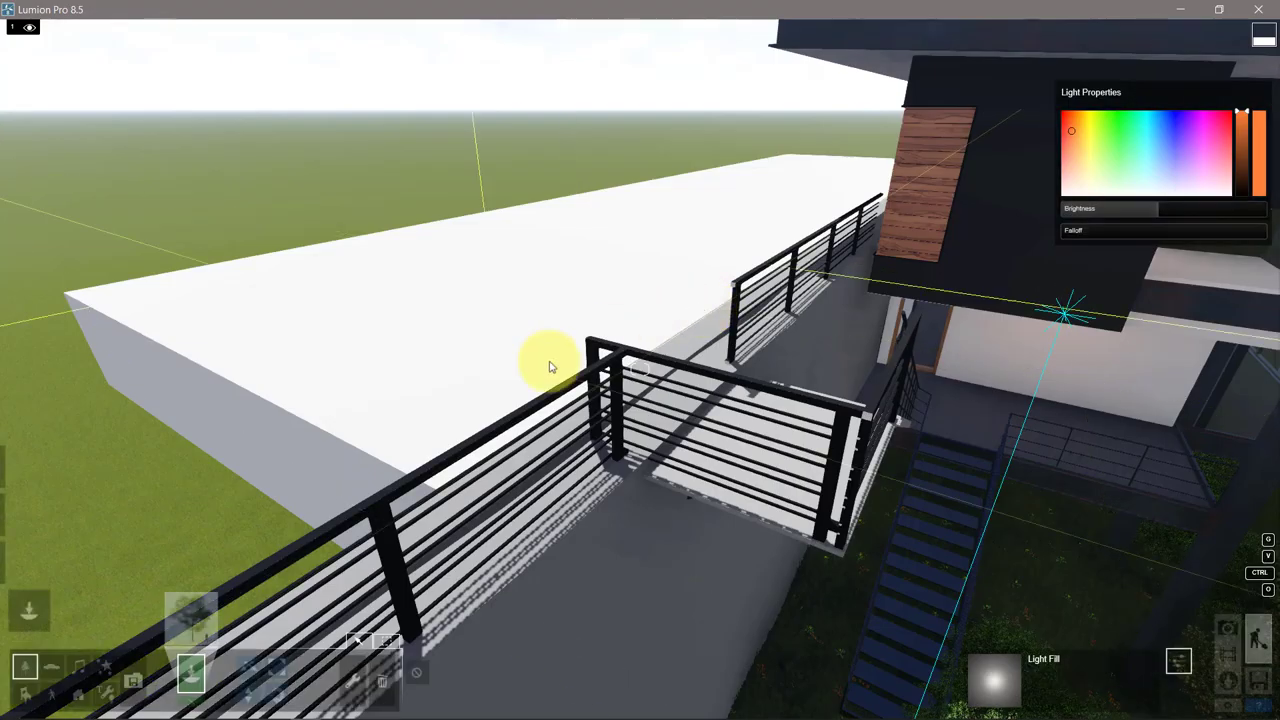
pyautogui.click(531, 365)
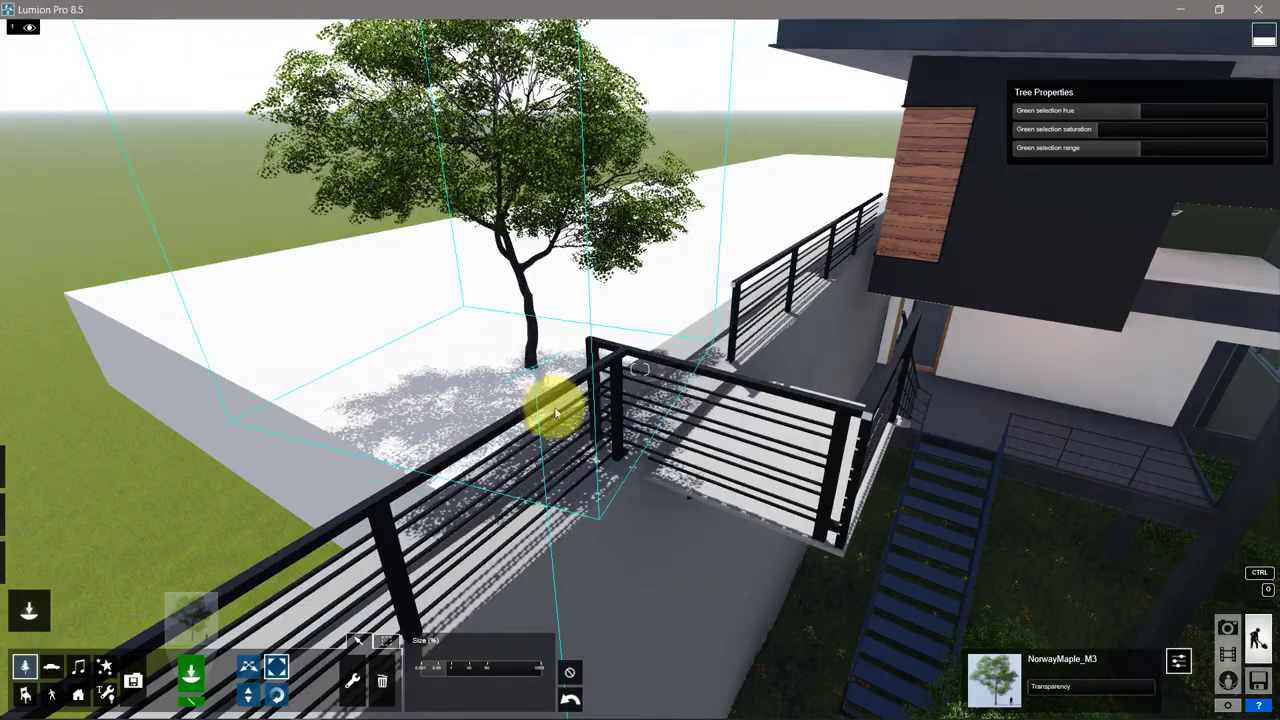
# Check the maple in photo 1 and move it behind the terrace railing
pyautogui.click(1228, 628)
pyautogui.click(66, 627)
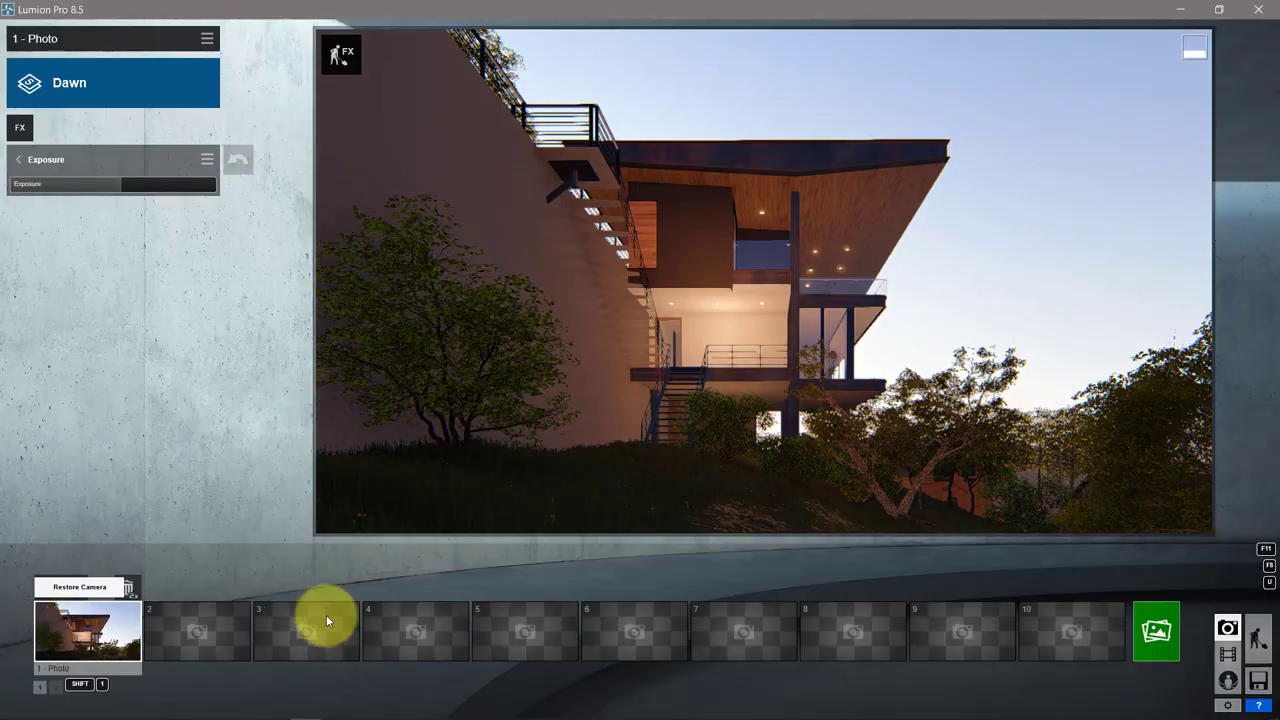
pyautogui.click(1257, 637)
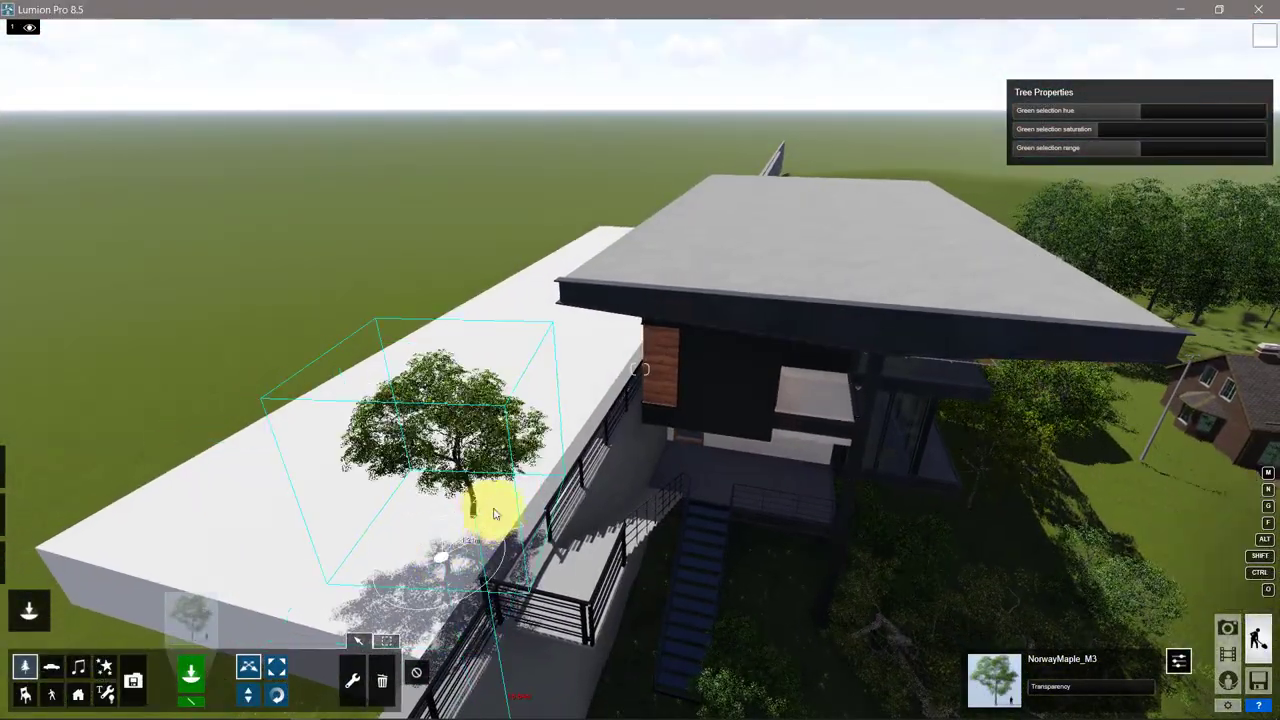
pyautogui.moveTo(440, 560); pyautogui.dragTo(515, 478)
pyautogui.click(1228, 627)
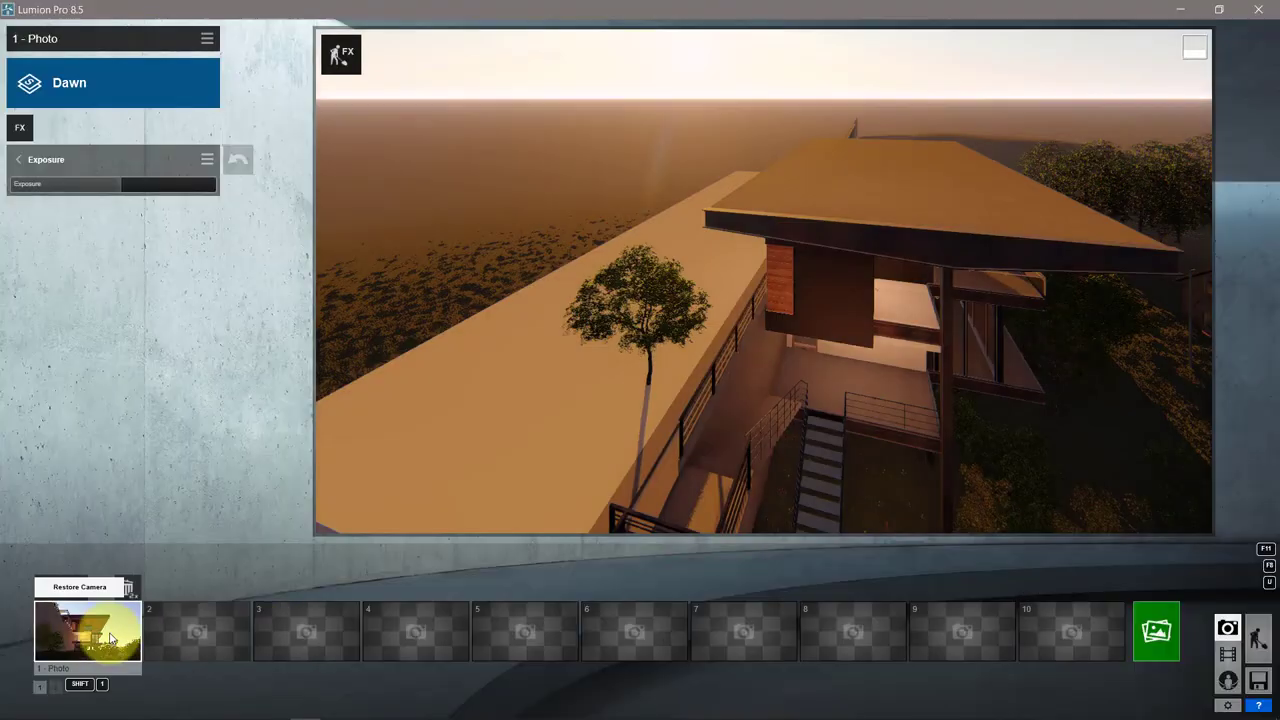
pyautogui.click(1257, 641)
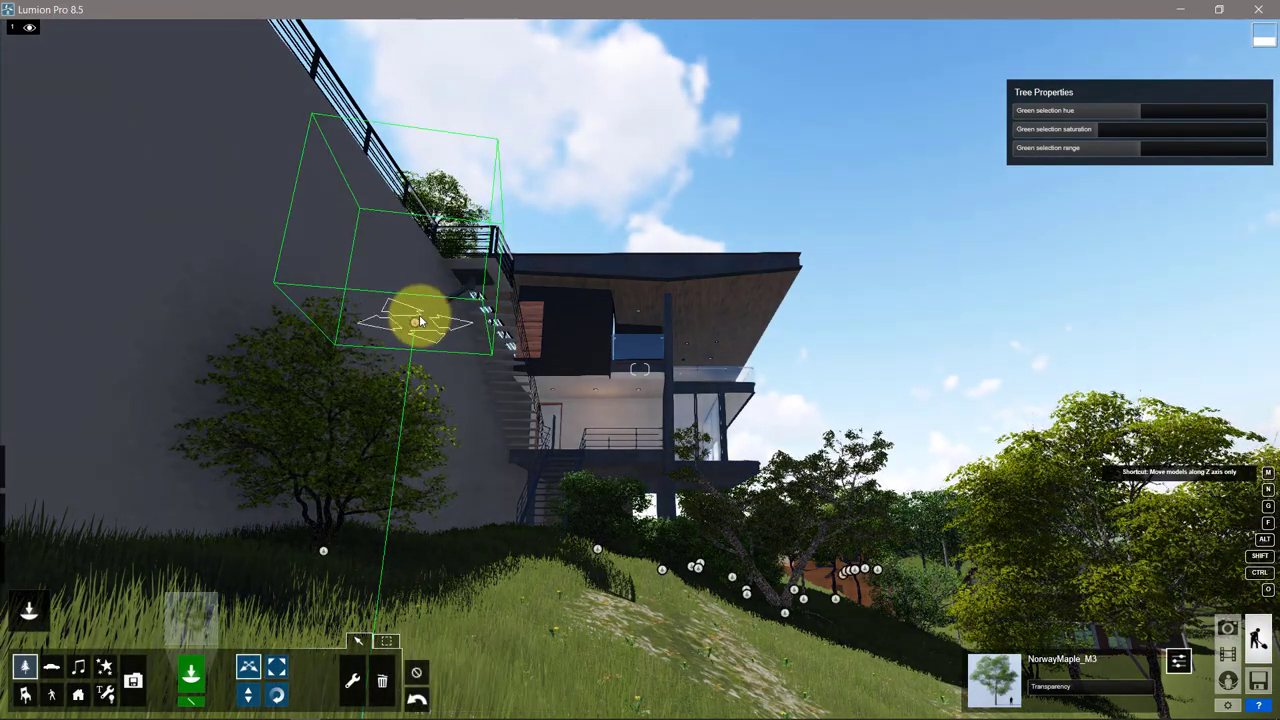
pyautogui.moveTo(428, 317); pyautogui.dragTo(419, 314)
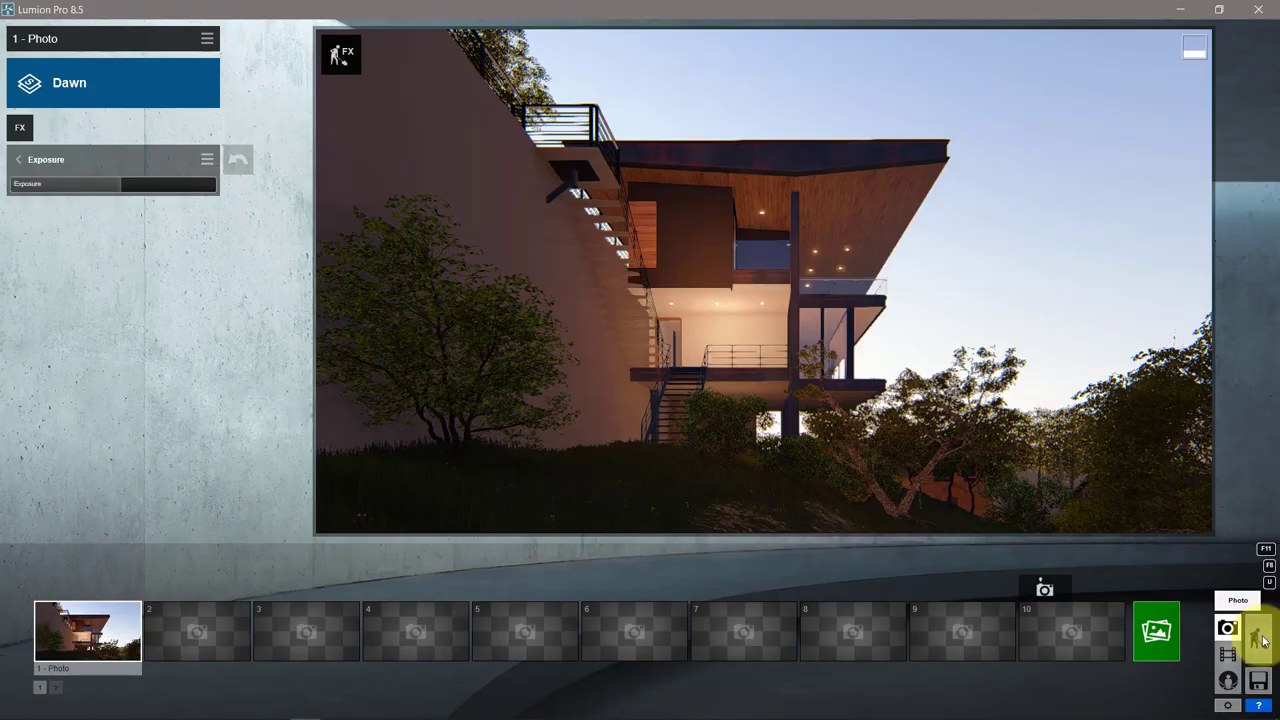
pyautogui.click(1257, 641)
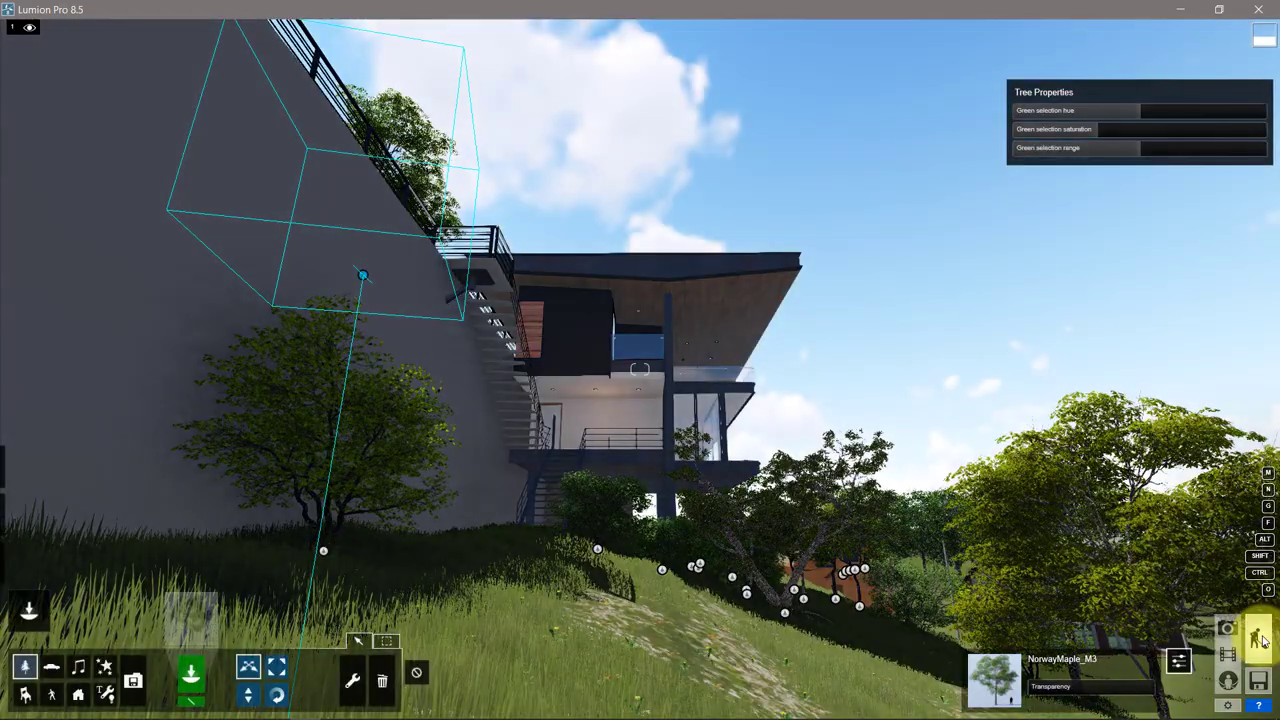
pyautogui.moveTo(328, 545); pyautogui.dragTo(321, 556)
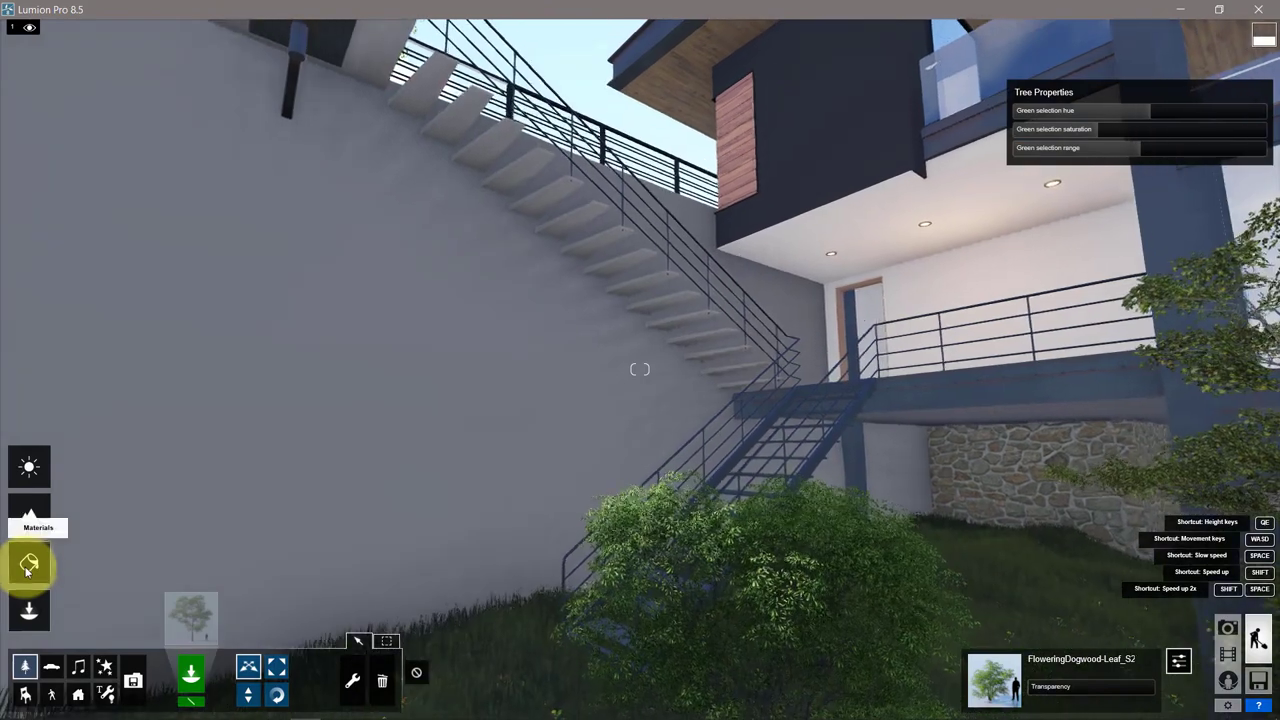
# Apply an outdoor concrete material to the retaining wall
pyautogui.click(29, 563)
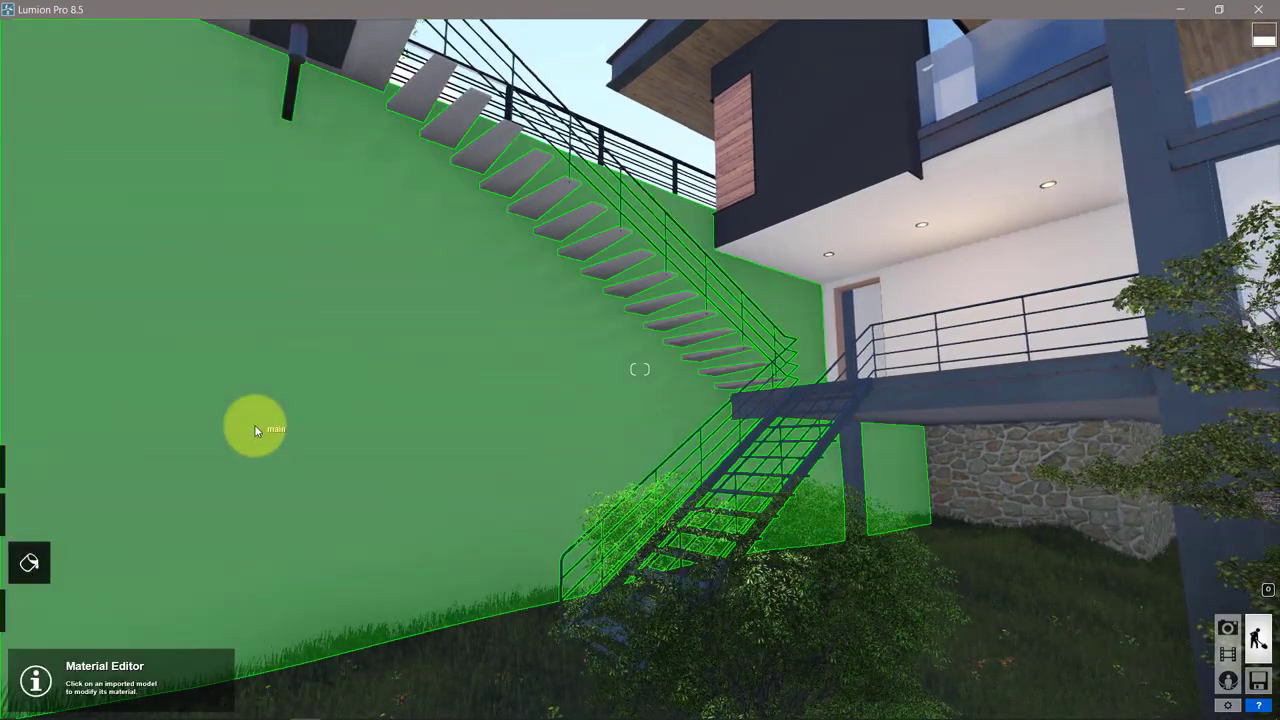
pyautogui.click(254, 429)
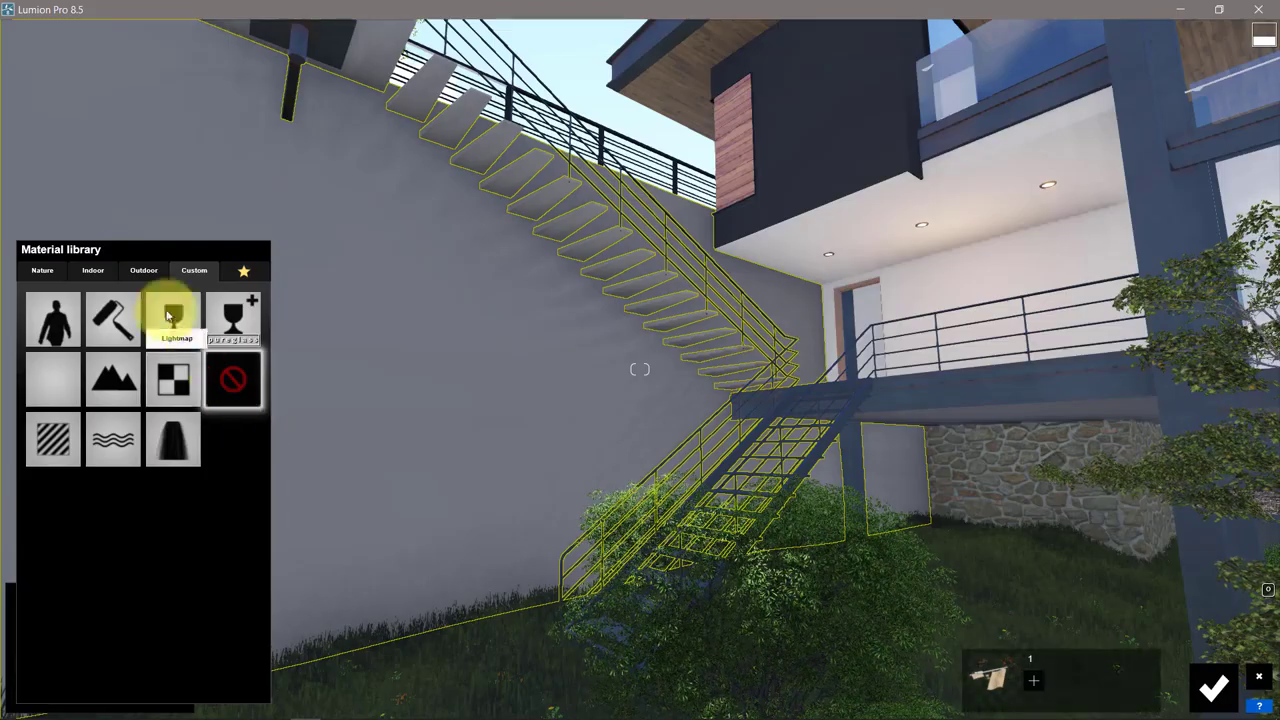
pyautogui.click(135, 269)
pyautogui.click(96, 308)
pyautogui.click(53, 548)
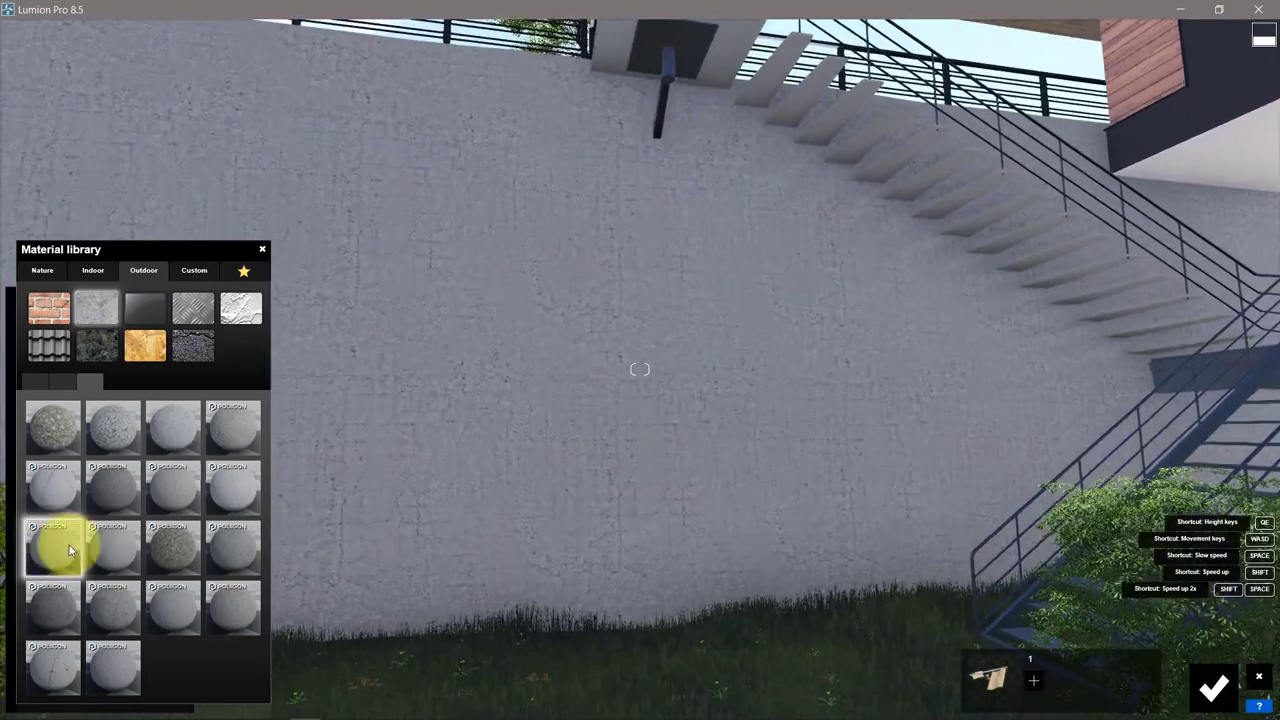
# Rescale the concrete texture on the wall and adjust its relief depth
pyautogui.click(63, 545)
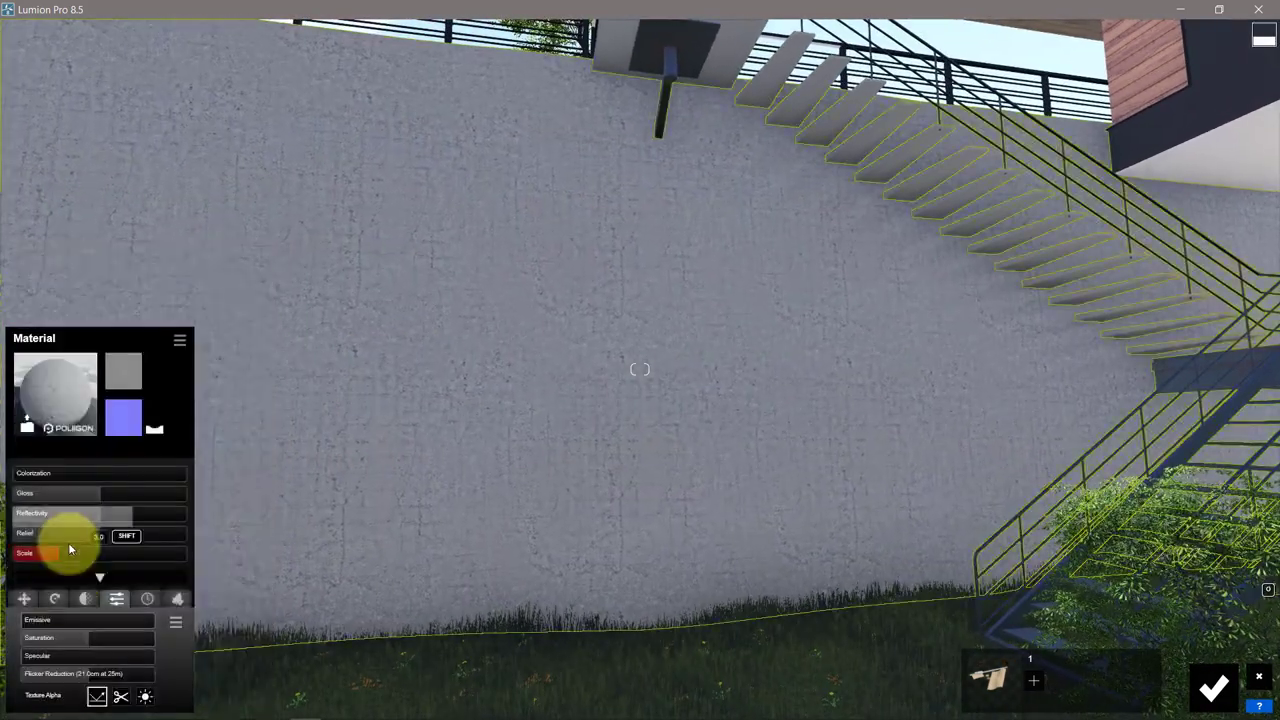
pyautogui.moveTo(58, 555); pyautogui.dragTo(77, 559)
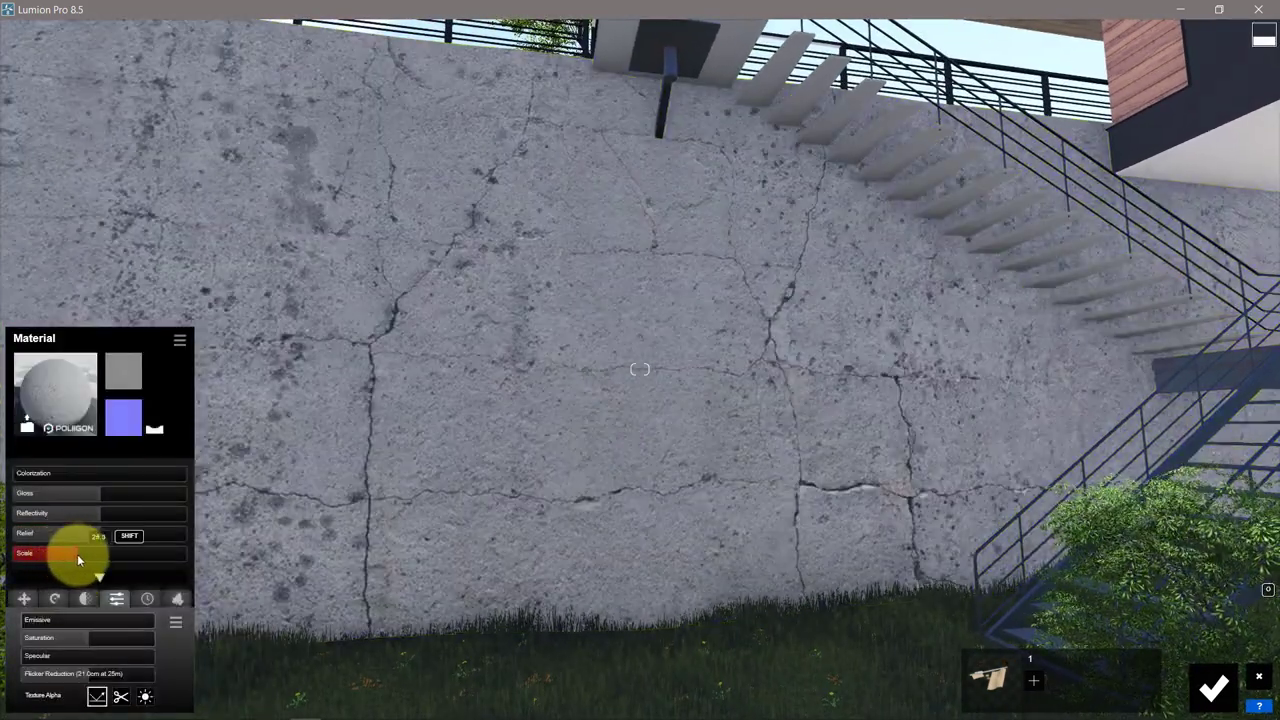
pyautogui.moveTo(340, 546); pyautogui.dragTo(440, 552, button='right')
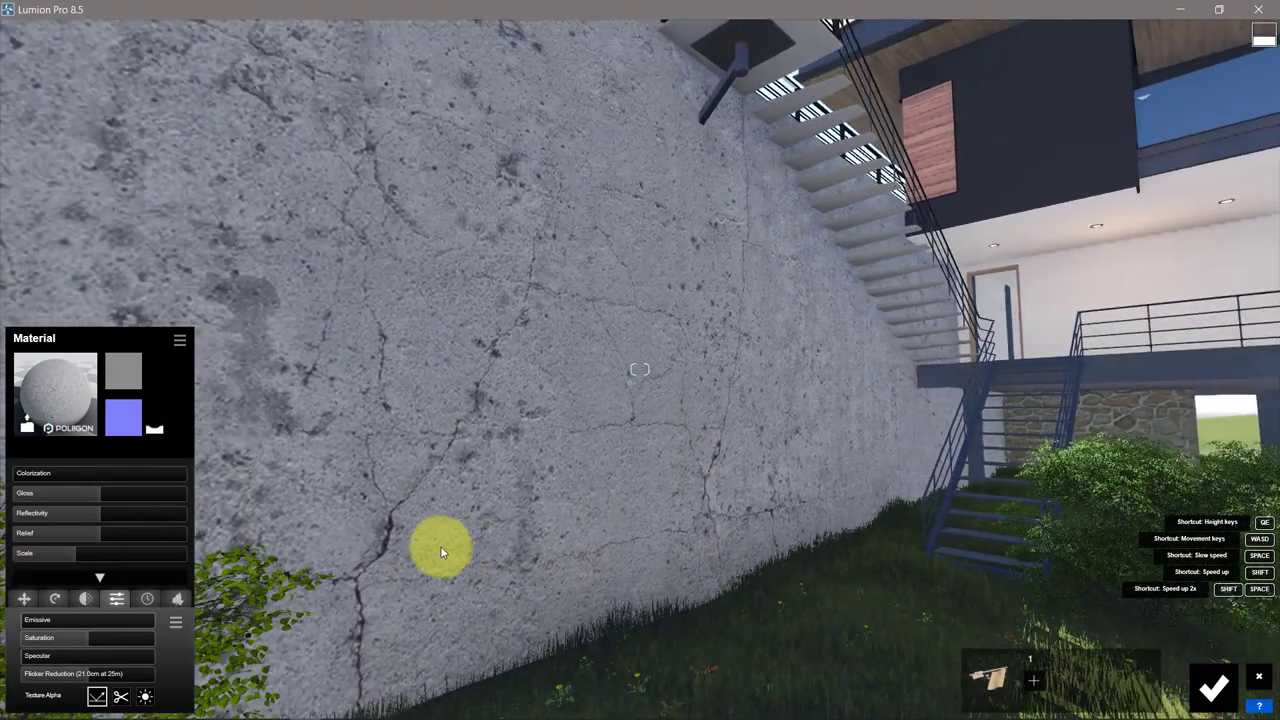
pyautogui.moveTo(76, 552); pyautogui.dragTo(33, 567)
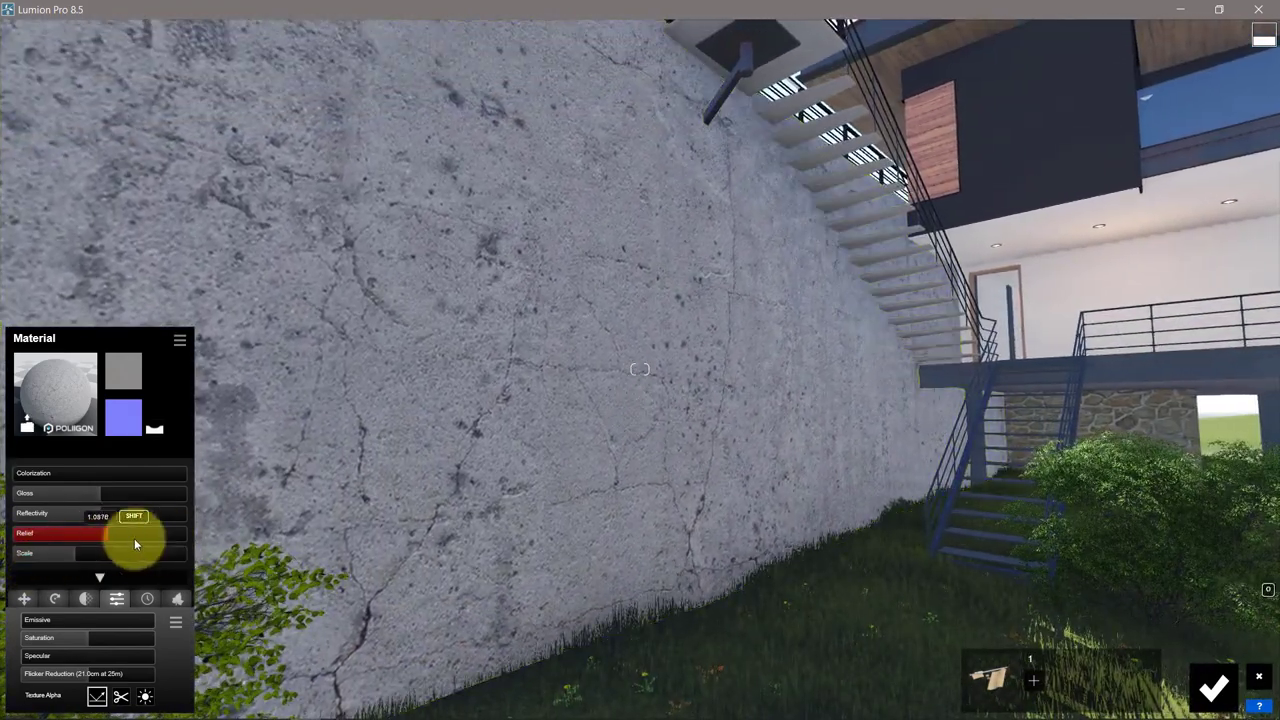
pyautogui.moveTo(135, 543); pyautogui.dragTo(135, 535)
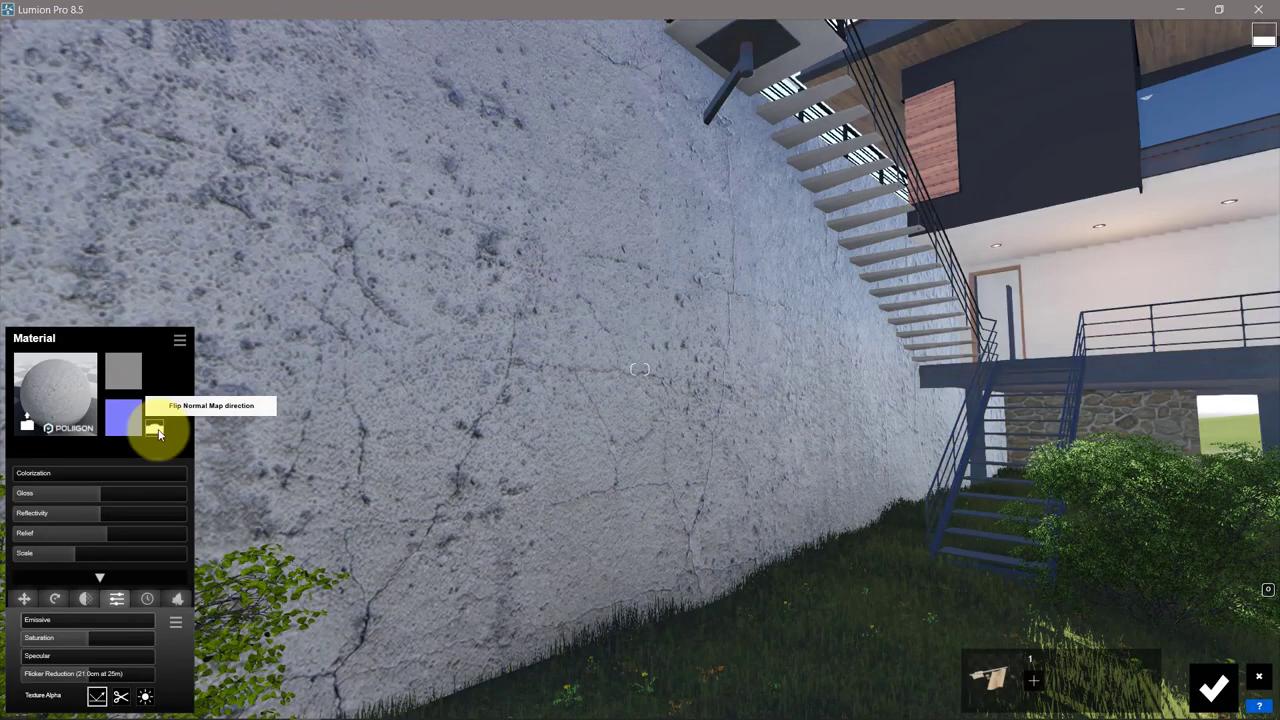
# Flip the normal map, set relief to 0, lower gloss and rescale the concrete
pyautogui.click(158, 430)
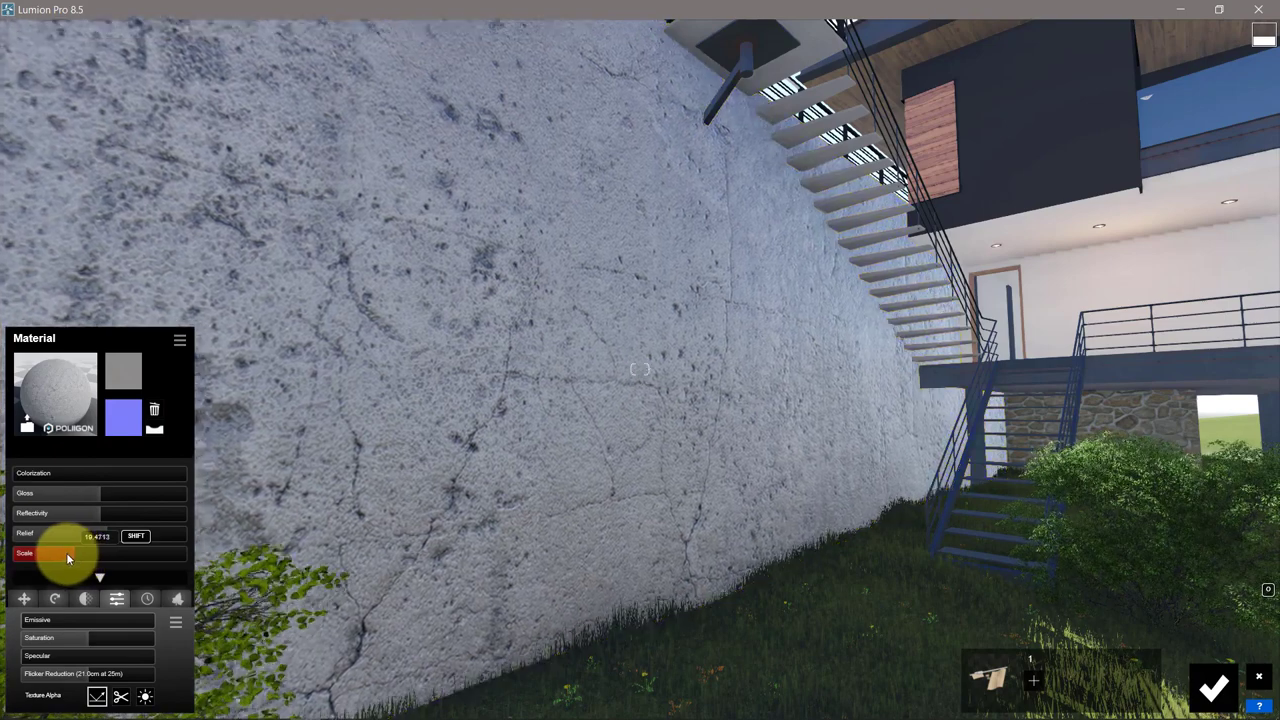
pyautogui.click(53, 552)
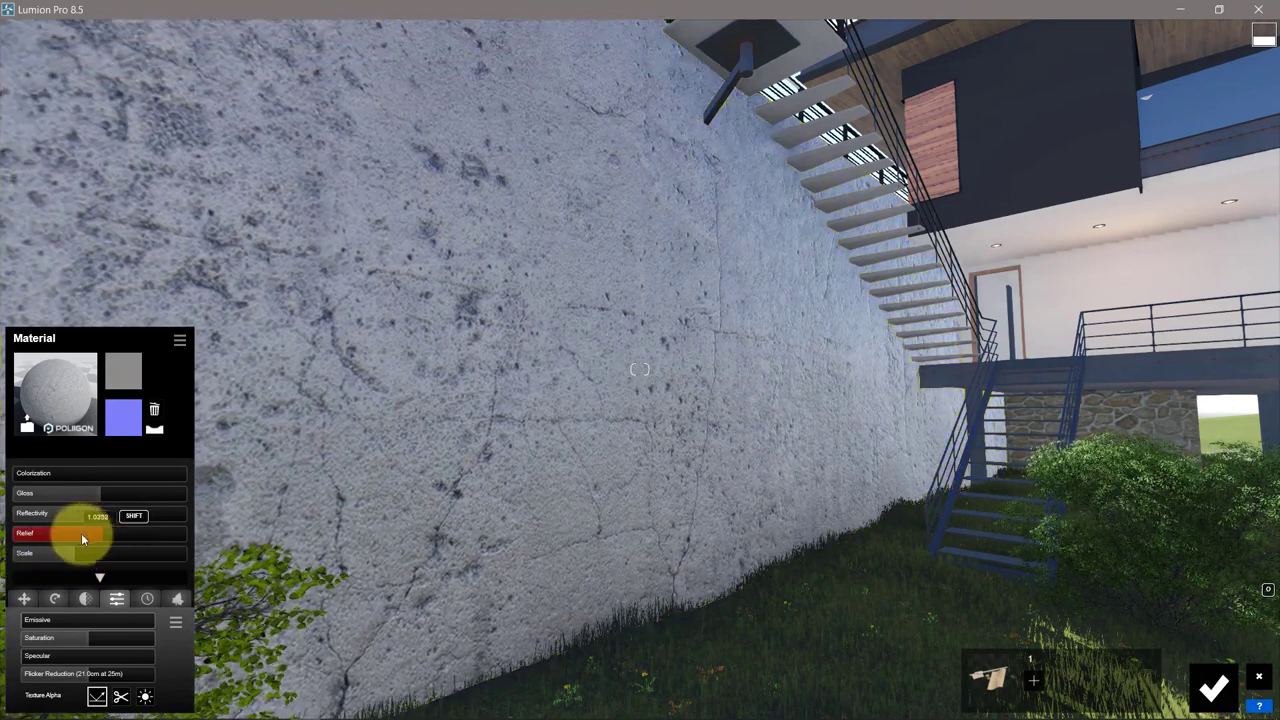
pyautogui.moveTo(2, 541); pyautogui.dragTo(25, 545)
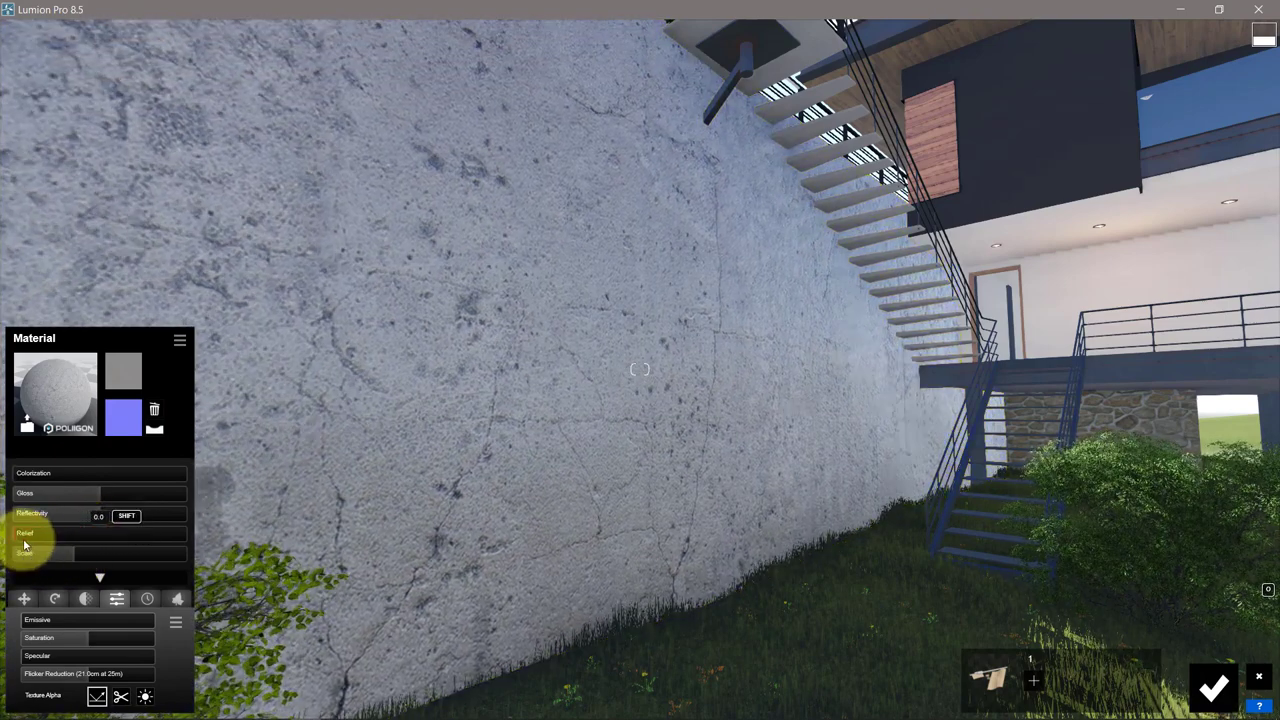
pyautogui.moveTo(98, 495); pyautogui.dragTo(87, 503)
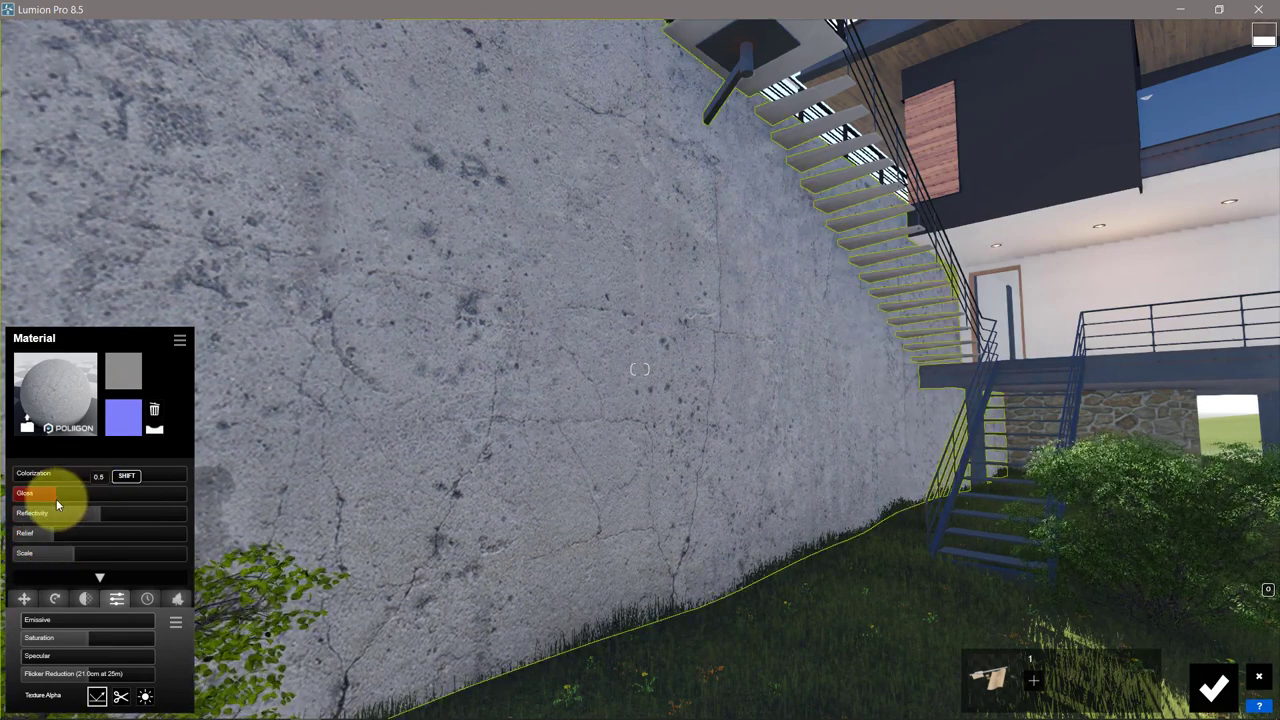
pyautogui.moveTo(62, 553)
pyautogui.mouseDown()
pyautogui.moveTo(61, 565)
pyautogui.moveTo(82, 563)
pyautogui.mouseUp()
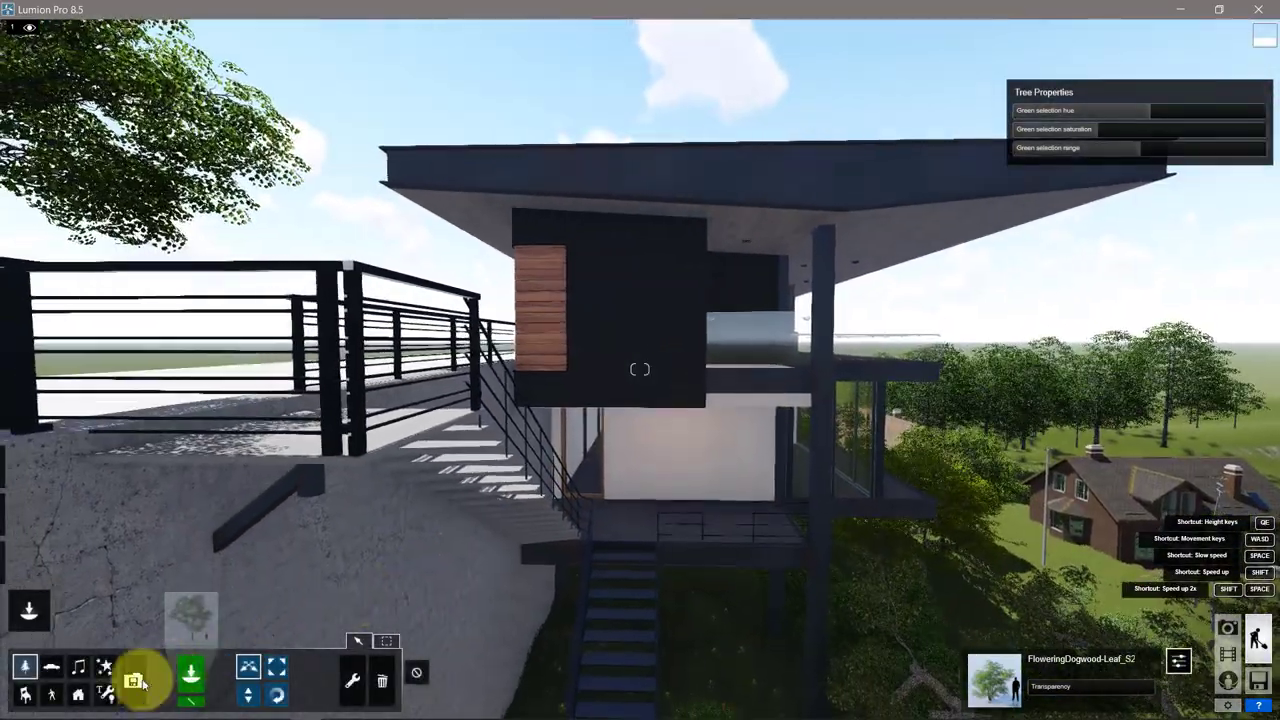
# Raise the Grass Height on the hillside
pyautogui.click(105, 692)
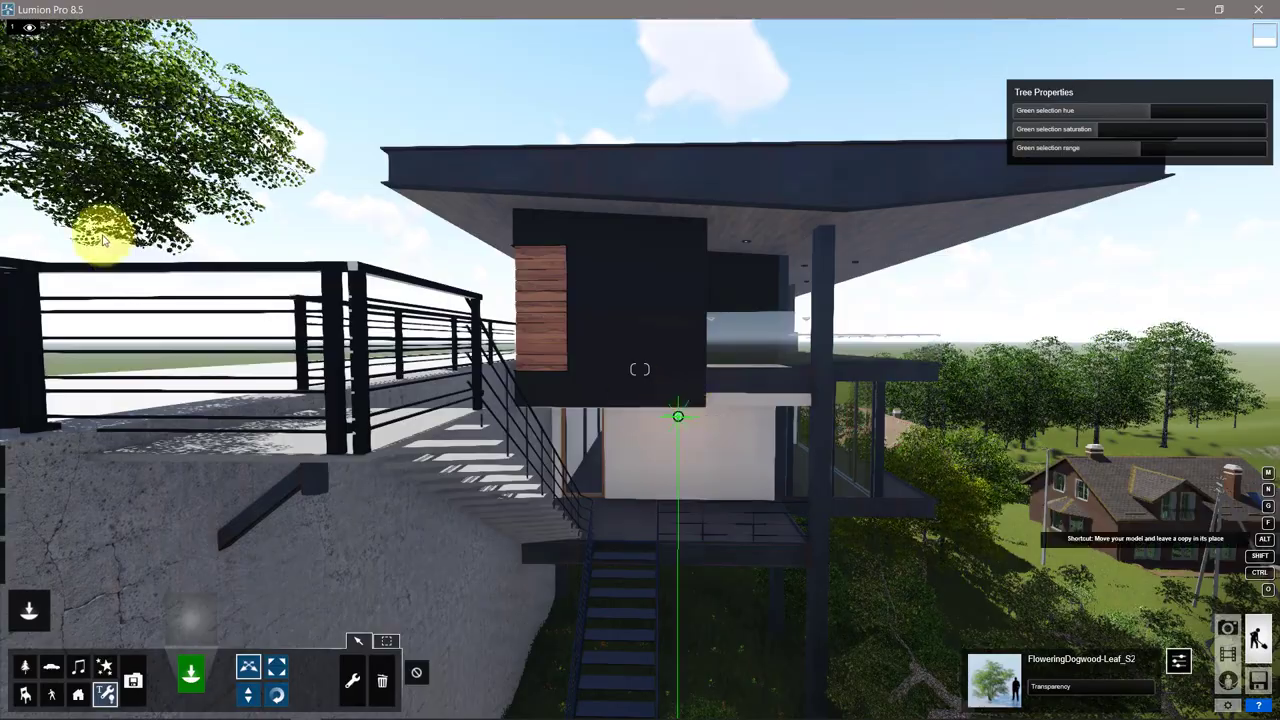
pyautogui.moveTo(134, 429); pyautogui.dragTo(177, 437, button='right')
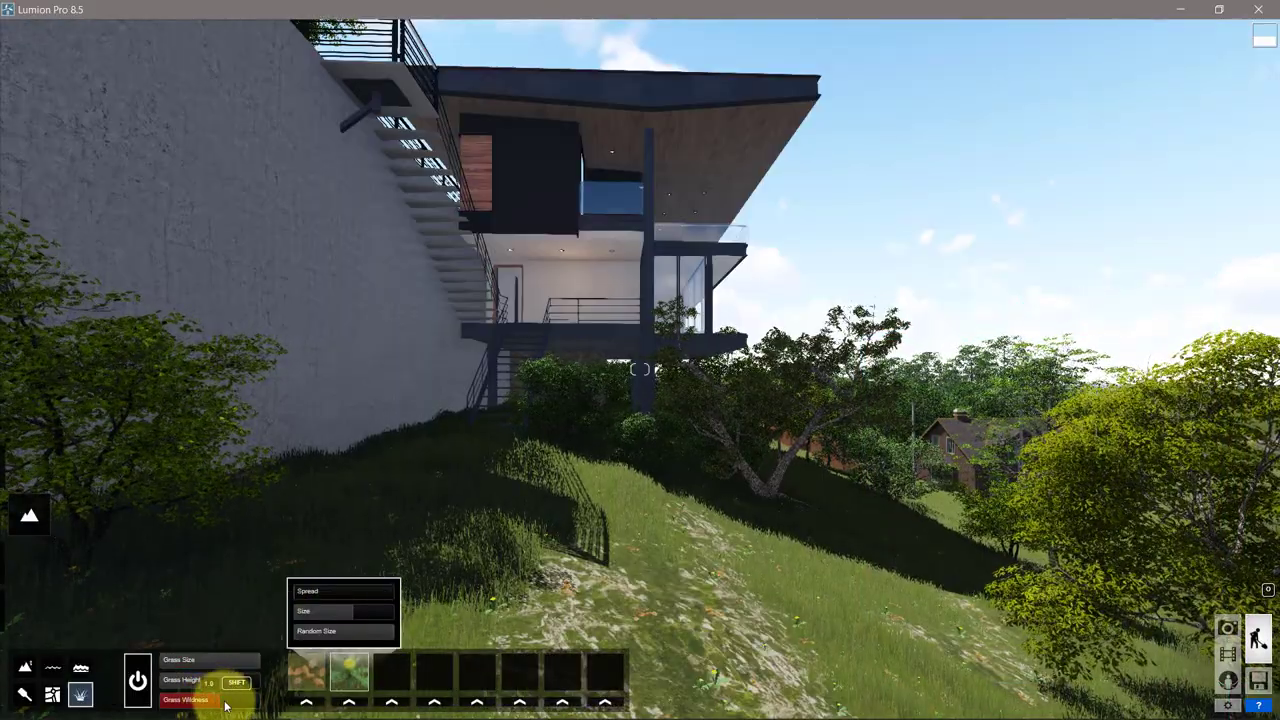
pyautogui.moveTo(228, 692); pyautogui.dragTo(240, 690)
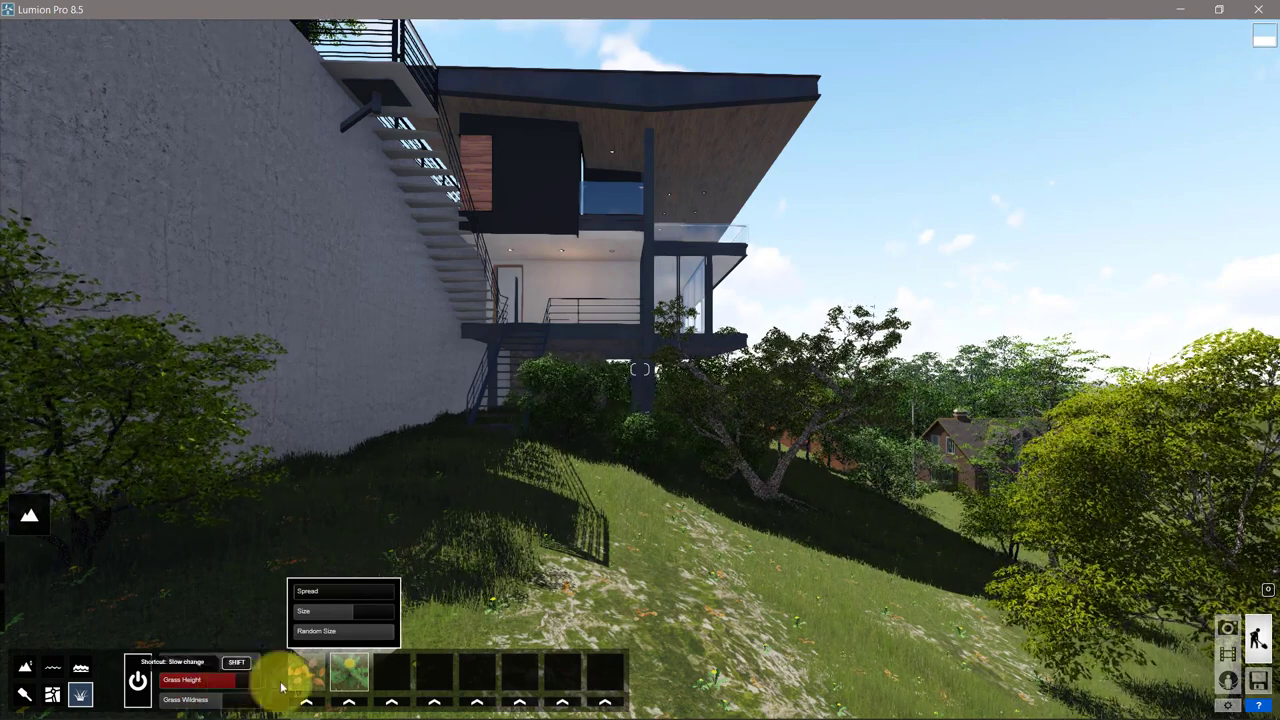
# Paint the ground with a yellowish grass texture from the landscape library
pyautogui.click(22, 696)
pyautogui.click(112, 690)
pyautogui.click(116, 690)
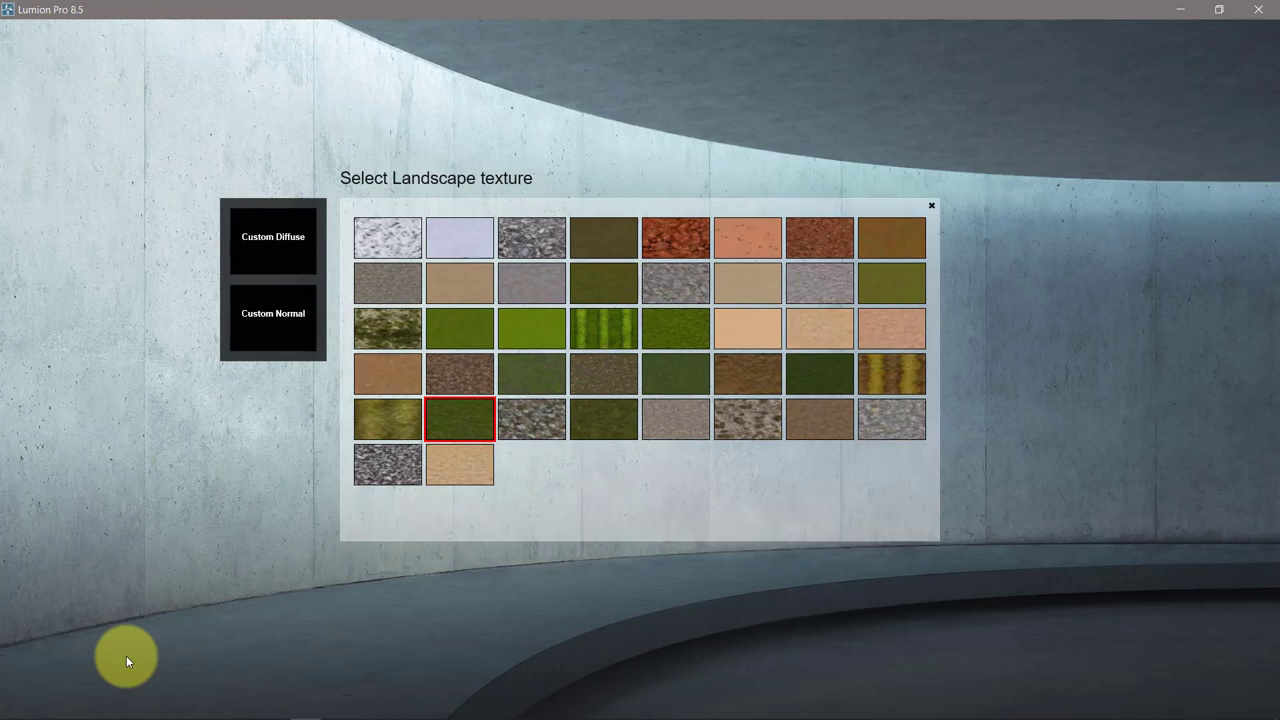
pyautogui.click(896, 305)
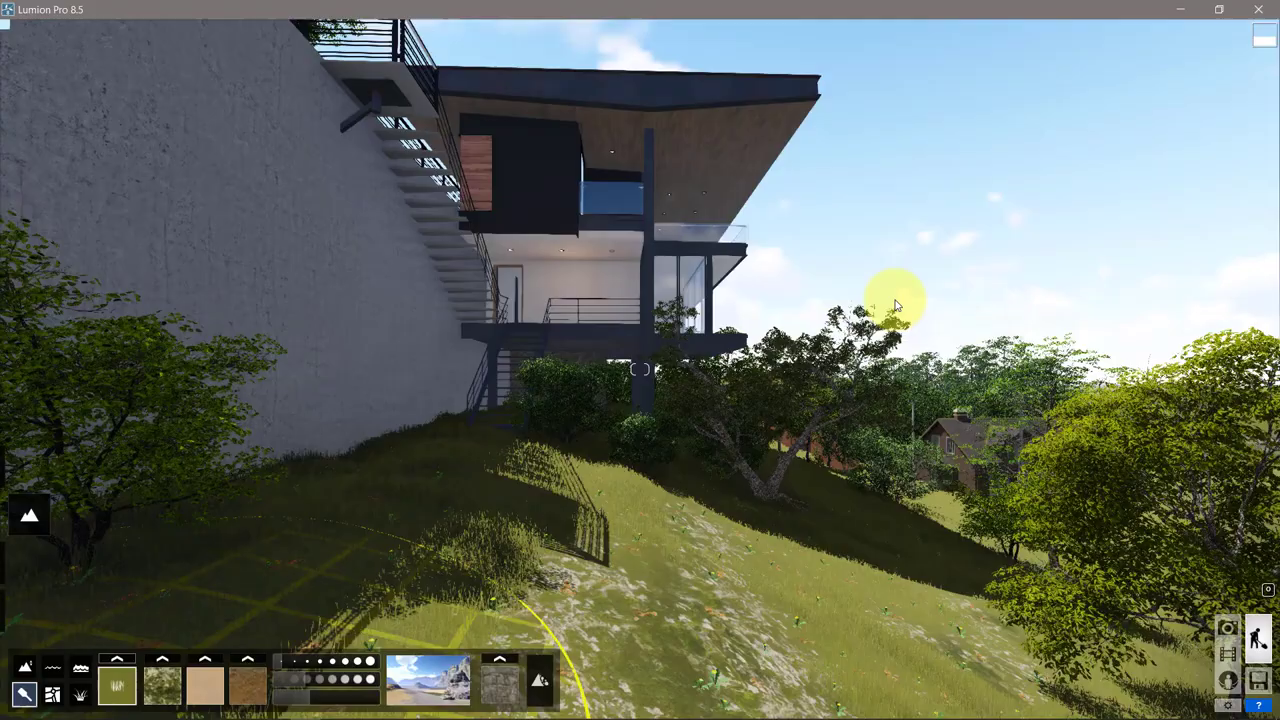
pyautogui.moveTo(571, 486); pyautogui.dragTo(567, 485, button='right')
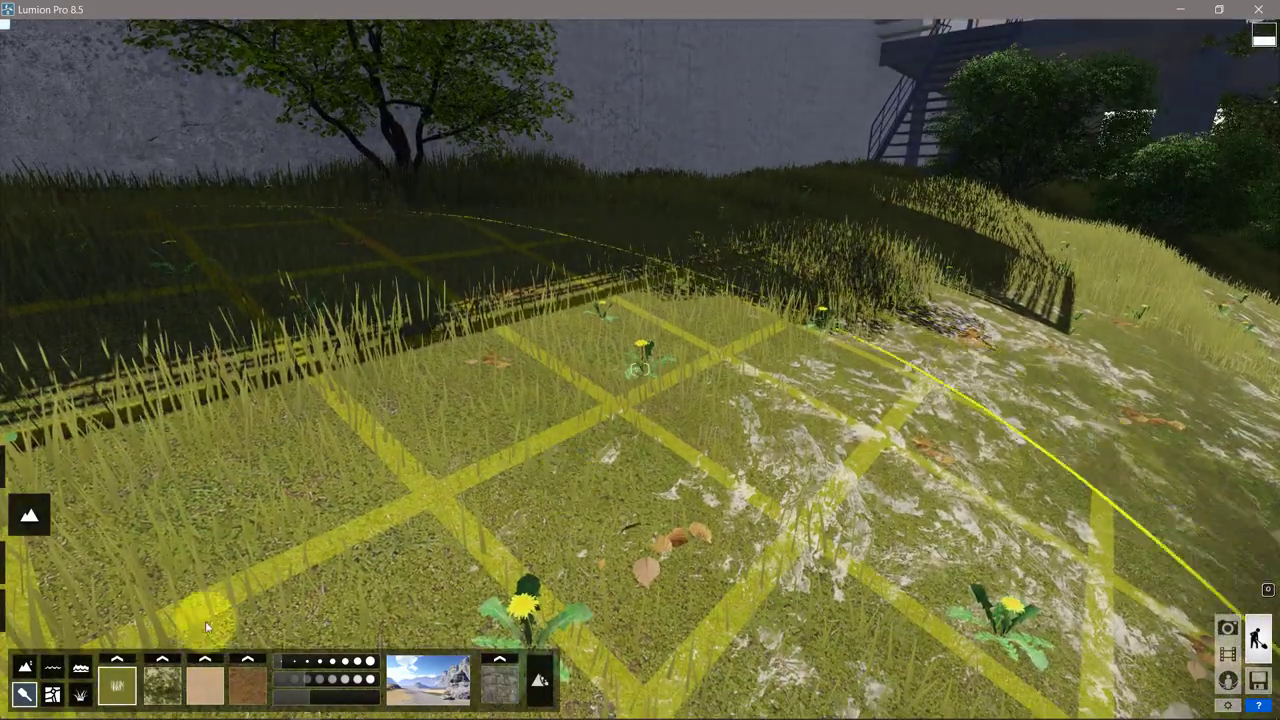
pyautogui.click(116, 682)
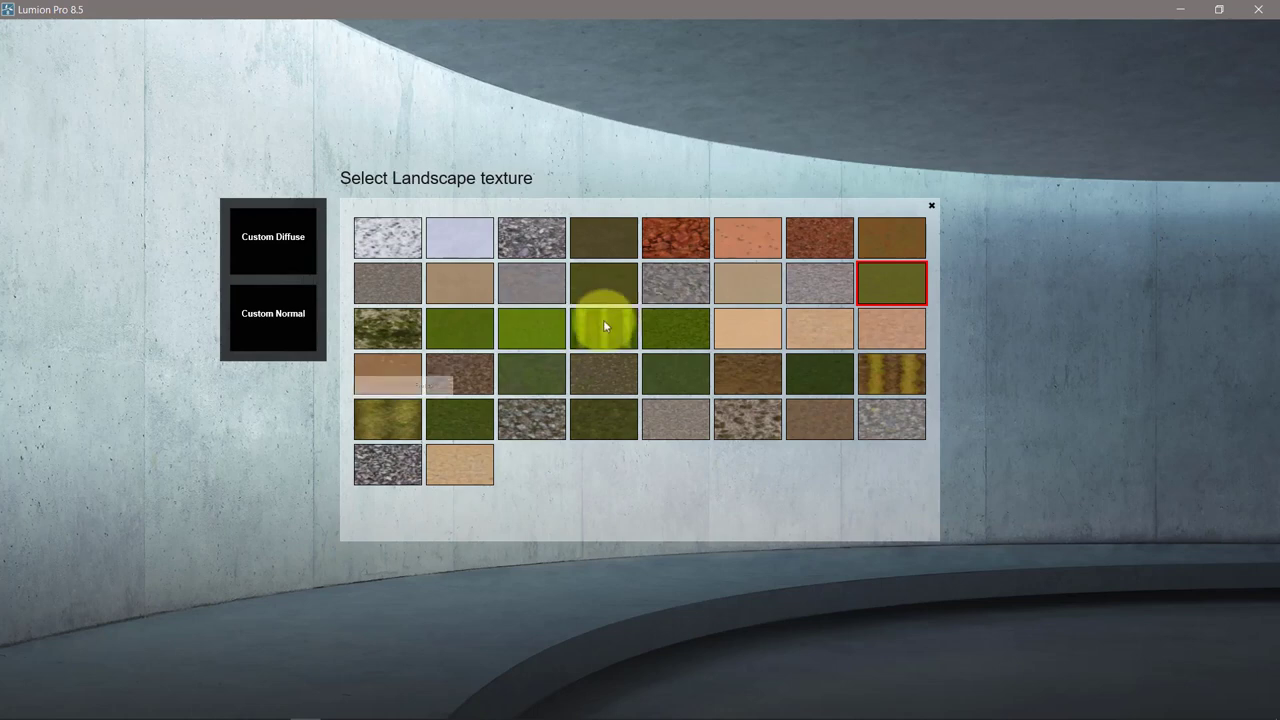
pyautogui.click(387, 414)
pyautogui.scroll(-5, 470, 395)
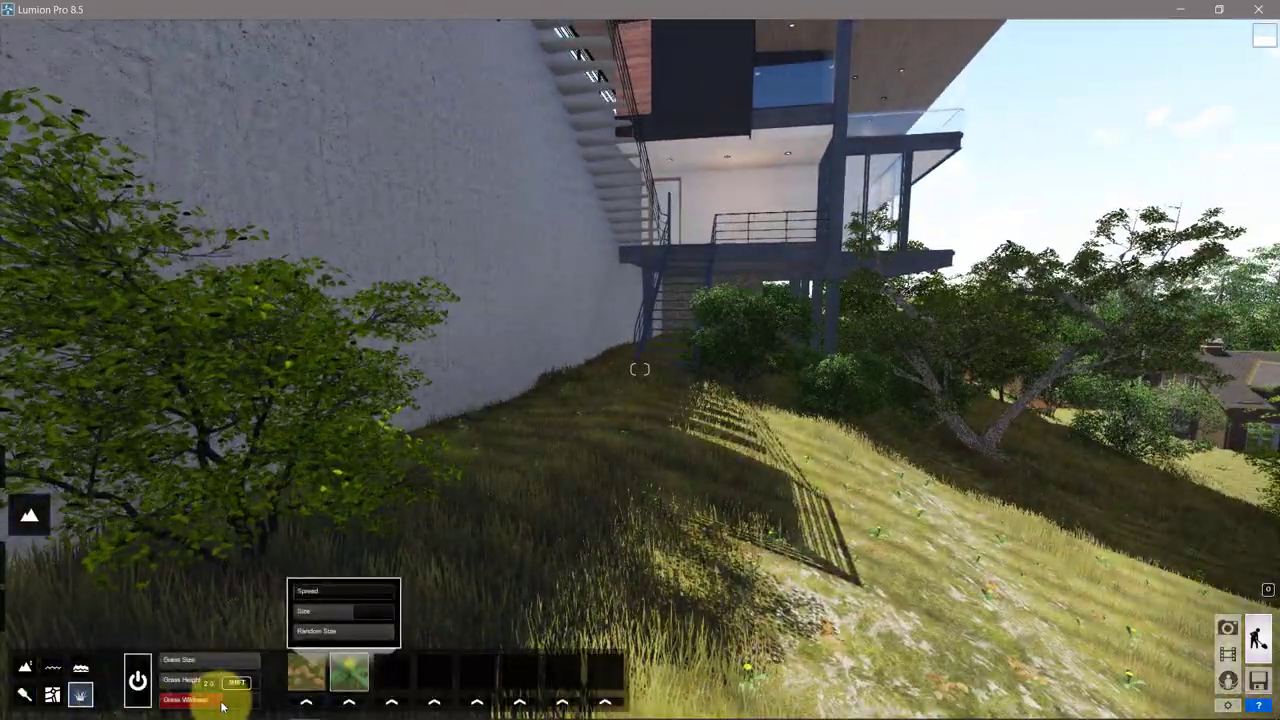
# Review the grass in the dawn photo 1, then return to the Material Editor
pyautogui.click(1228, 627)
pyautogui.click(100, 638)
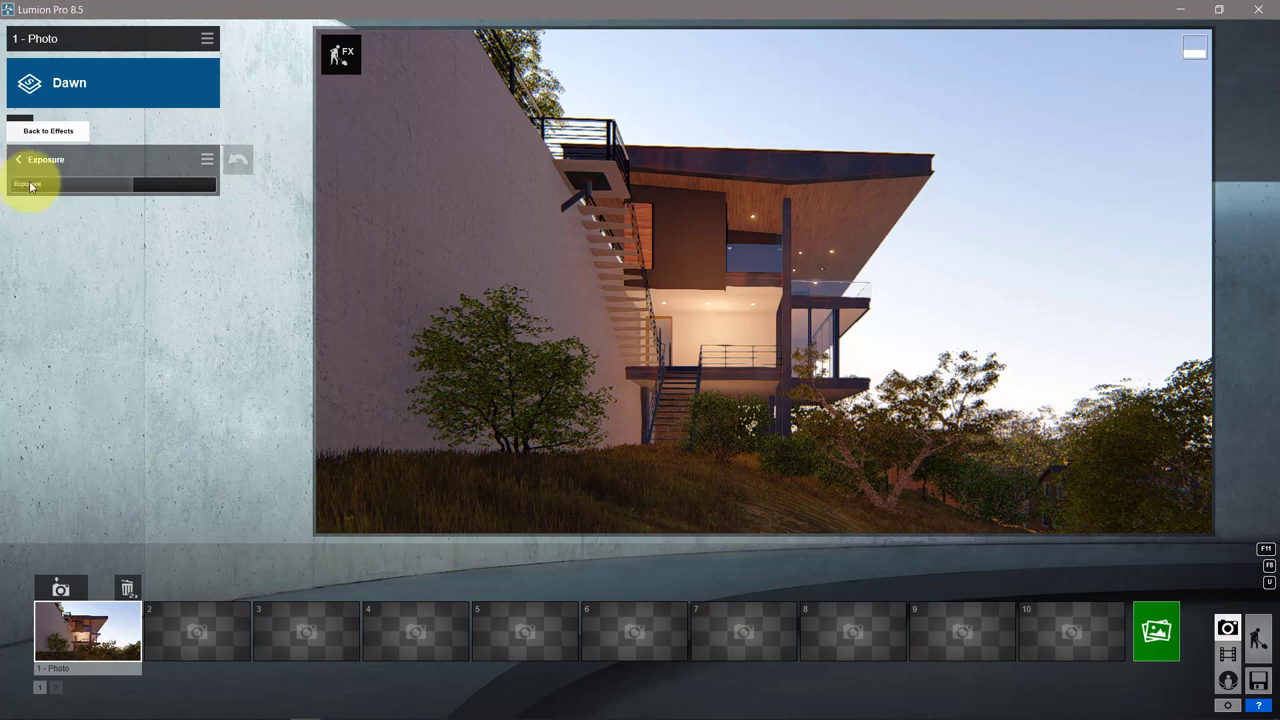
pyautogui.click(1256, 632)
pyautogui.click(29, 565)
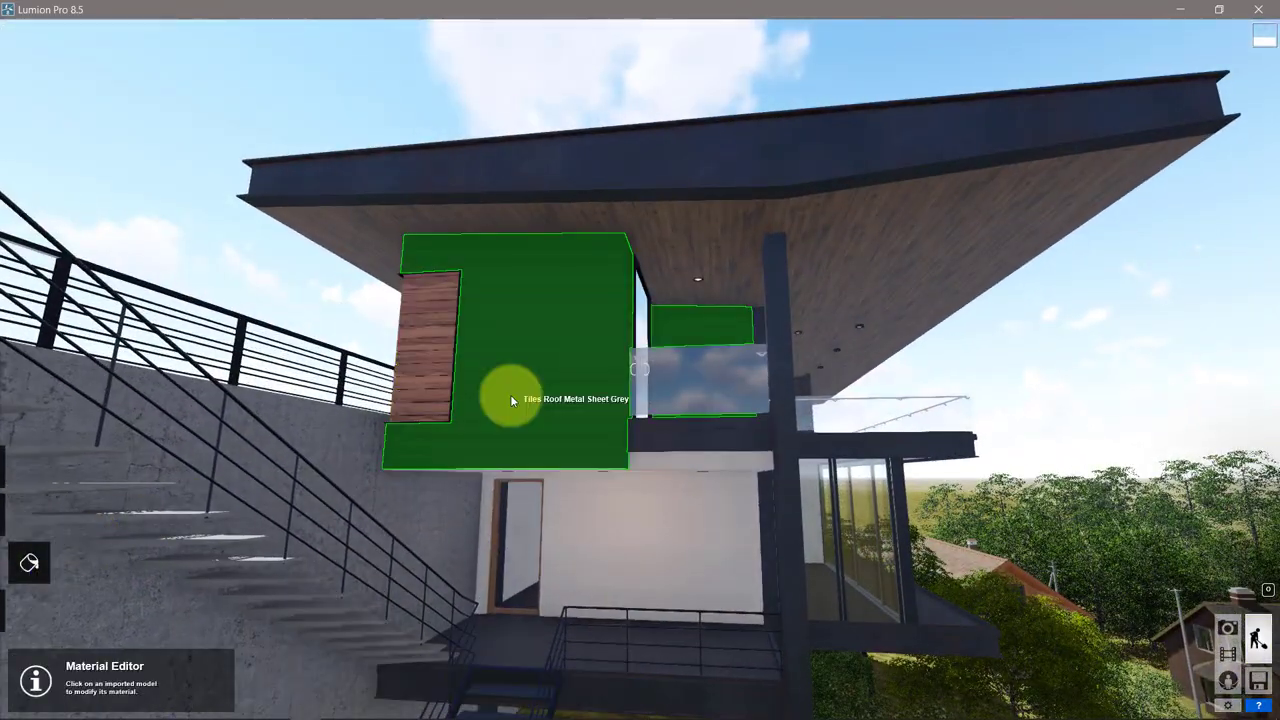
# Apply a dark Indoor Wood Floor material to the upper box, tinted dark grey
pyautogui.click(510, 394)
pyautogui.click(143, 270)
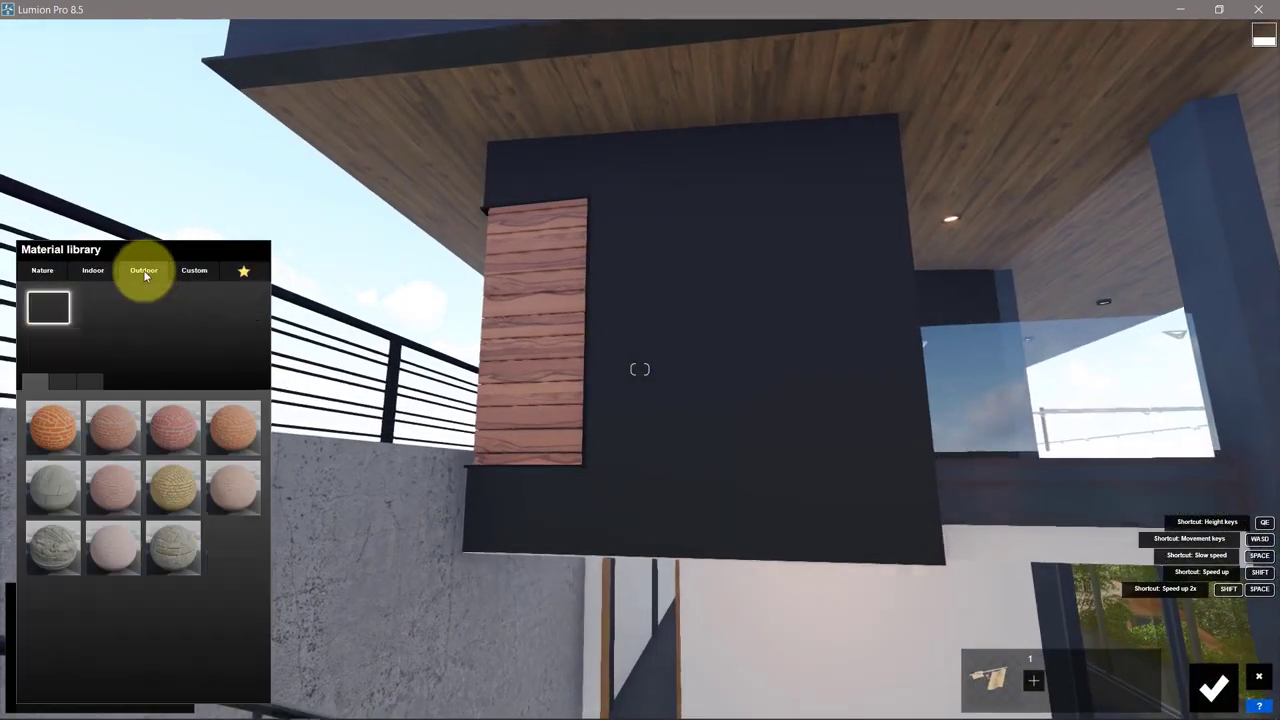
pyautogui.click(92, 270)
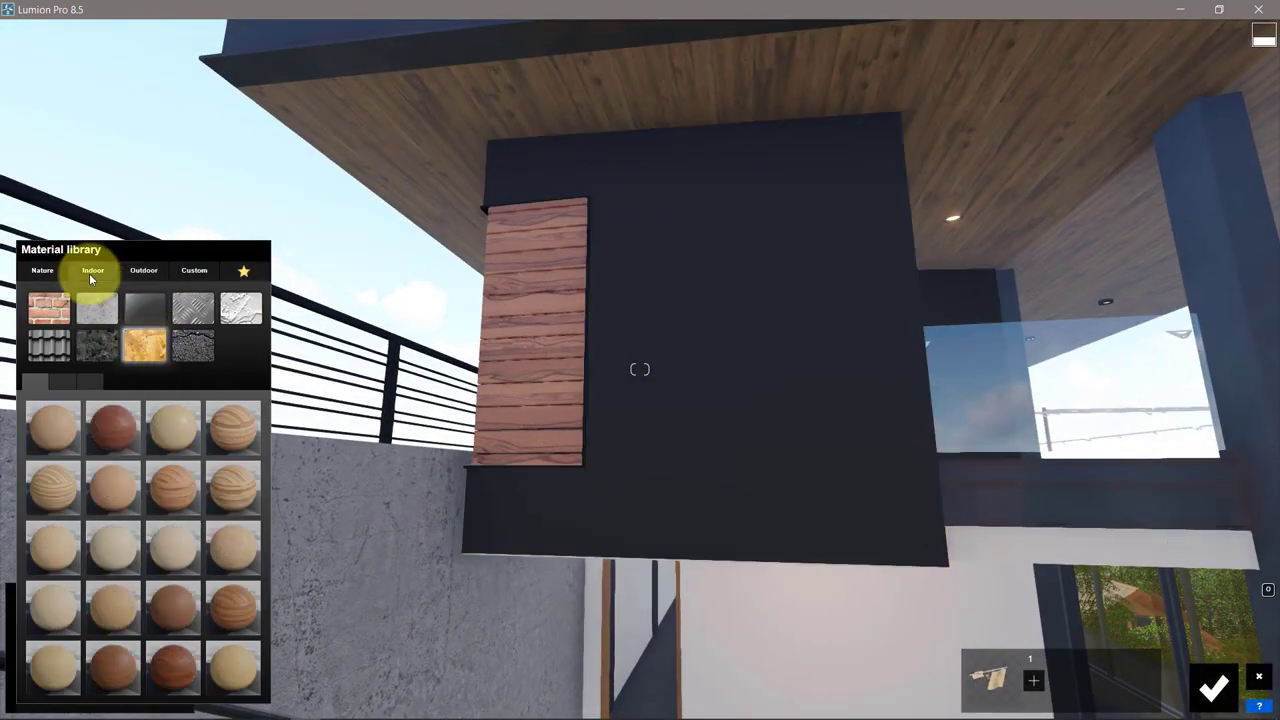
pyautogui.click(197, 352)
pyautogui.click(100, 605)
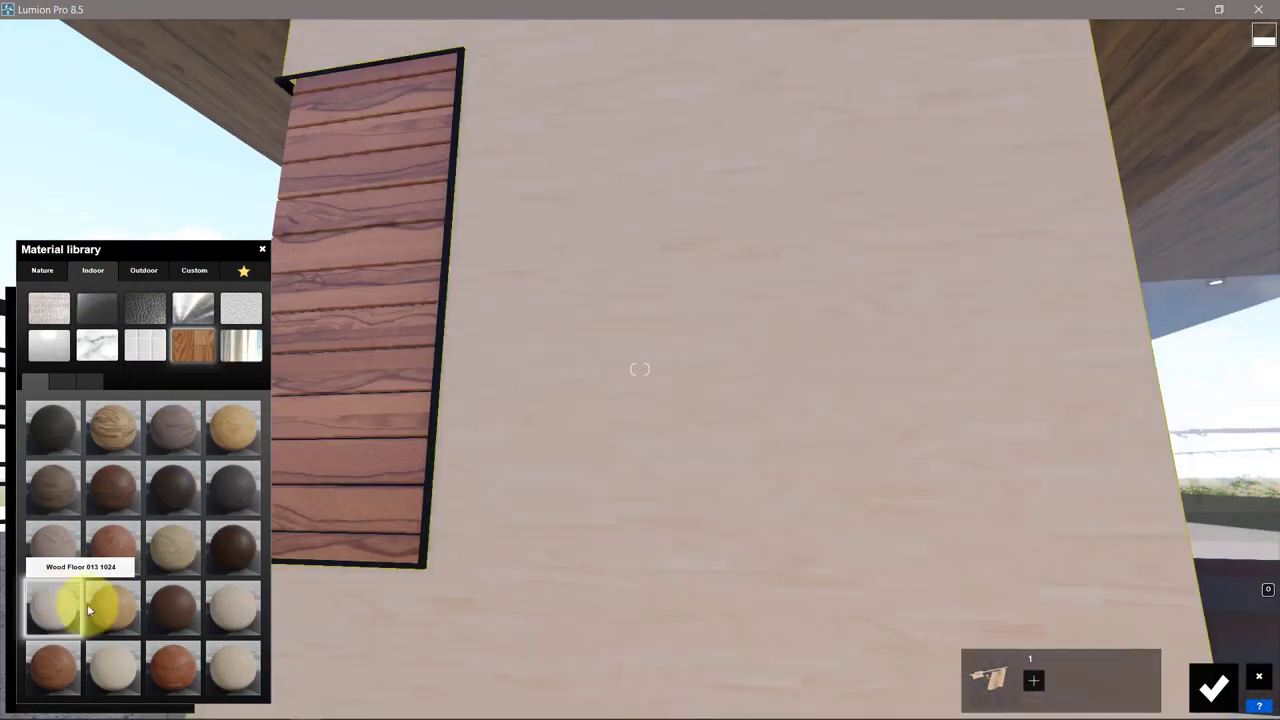
pyautogui.click(158, 605)
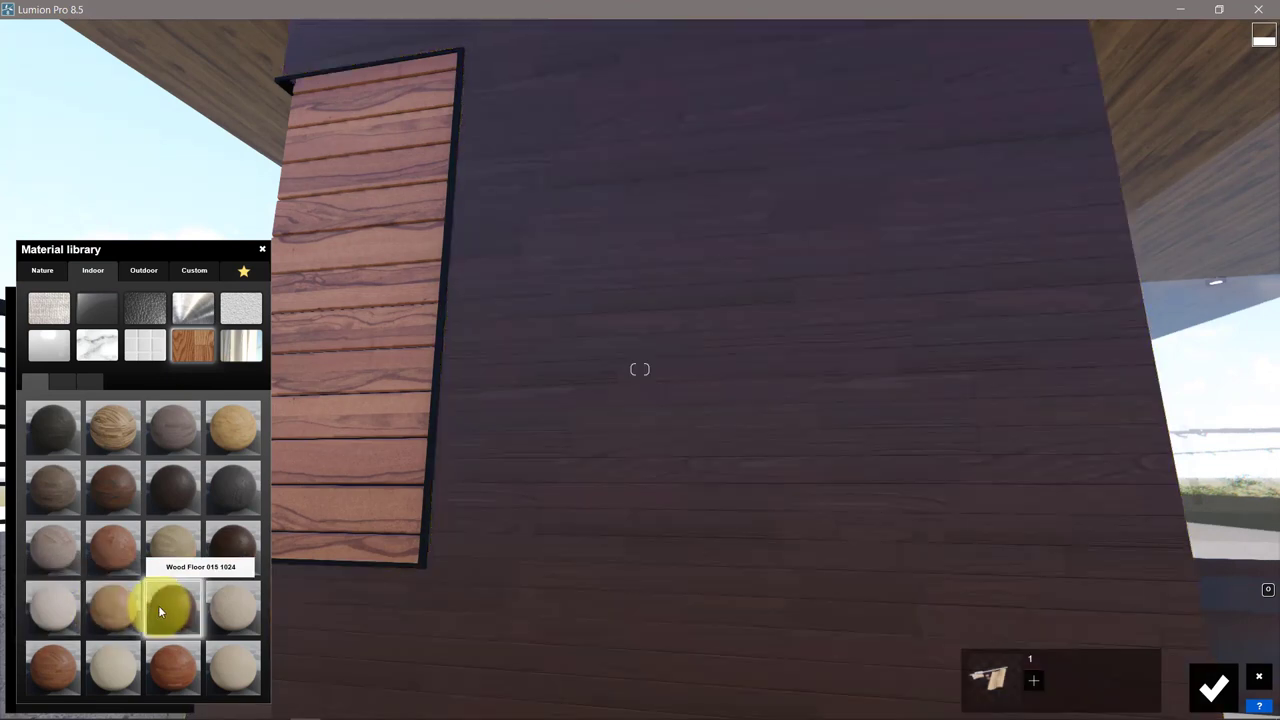
pyautogui.click(24, 478)
pyautogui.moveTo(297, 490); pyautogui.dragTo(301, 524)
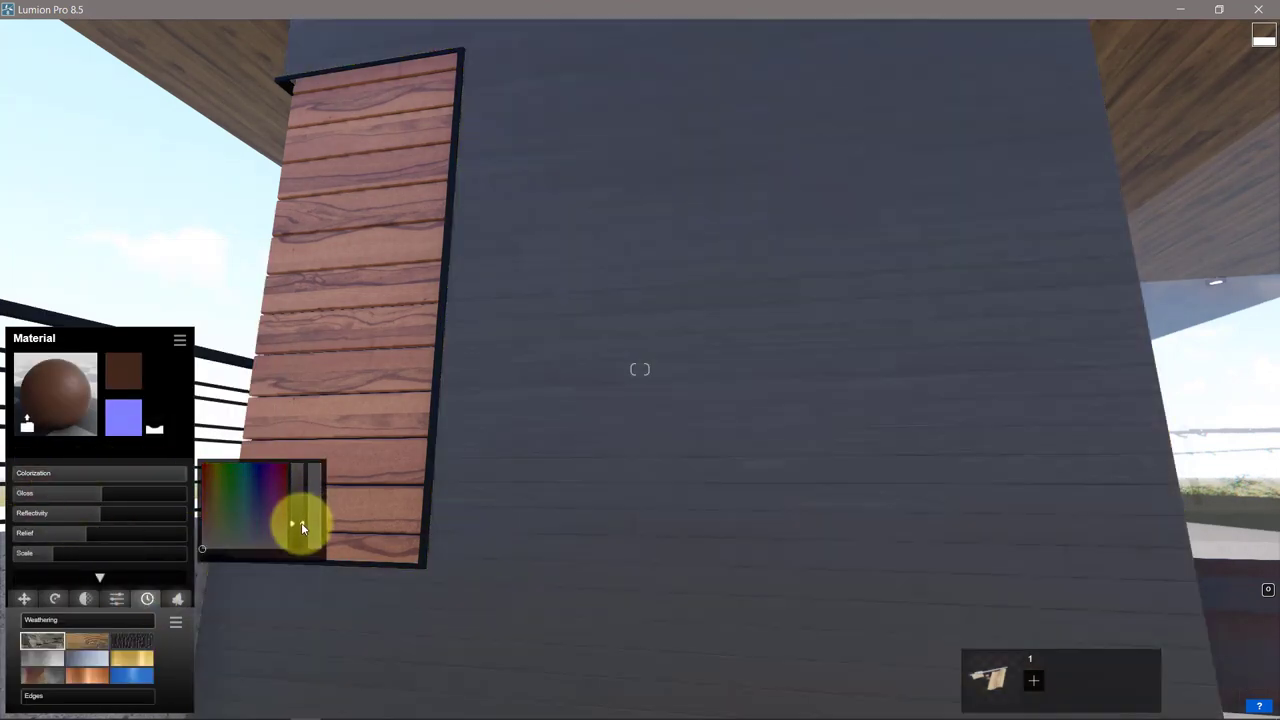
# Rotate the wood grain, enlarge the planks, add relief, raise gloss and confirm
pyautogui.click(57, 599)
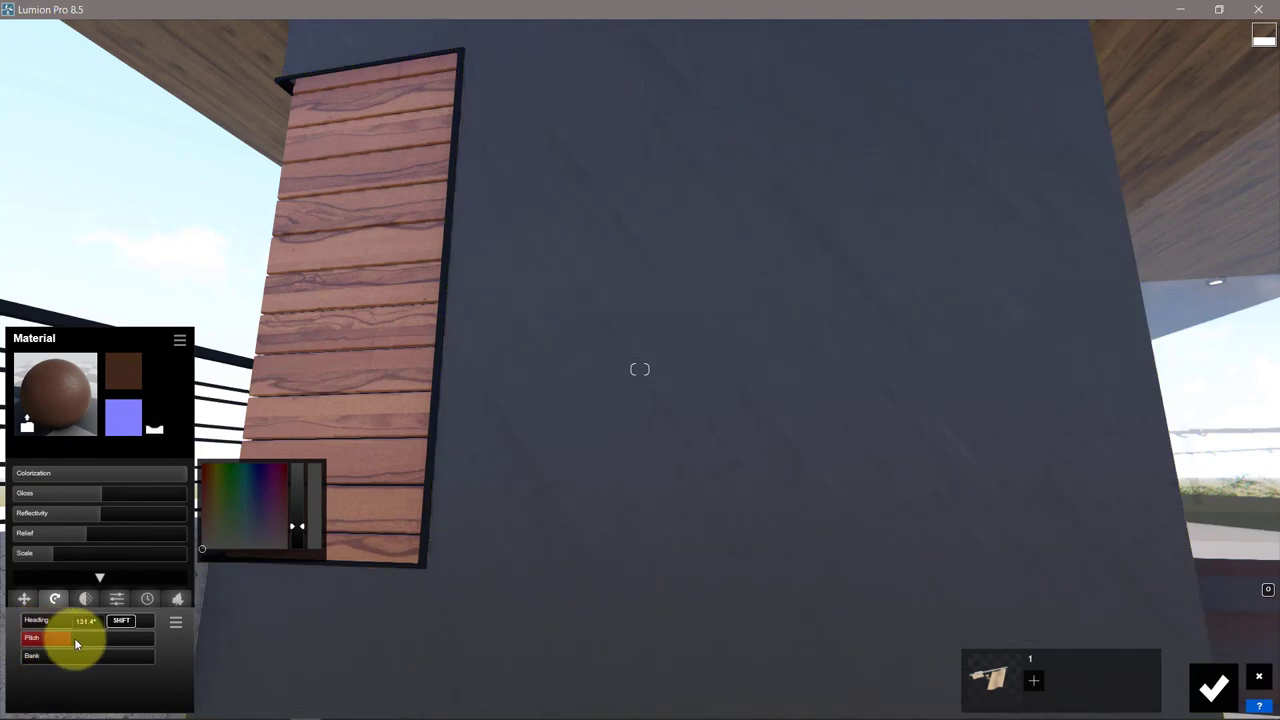
pyautogui.moveTo(64, 638); pyautogui.dragTo(53, 638)
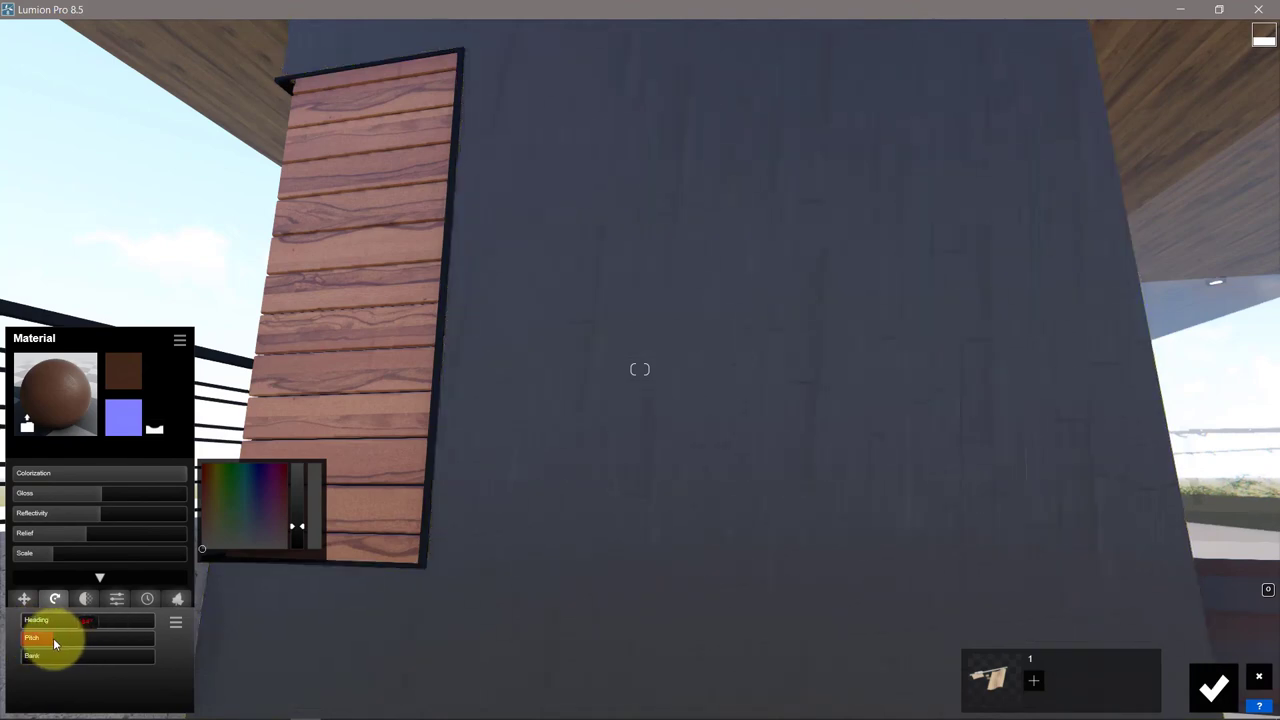
pyautogui.moveTo(56, 553); pyautogui.dragTo(60, 553)
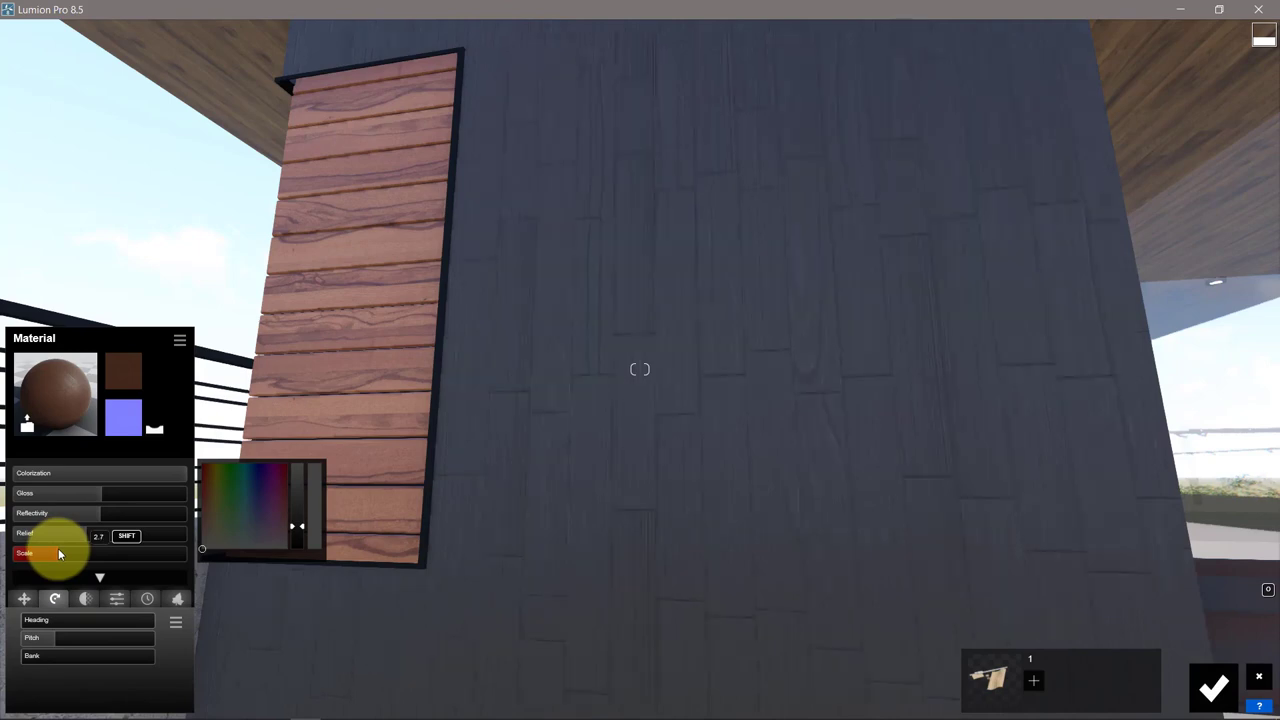
pyautogui.click(155, 430)
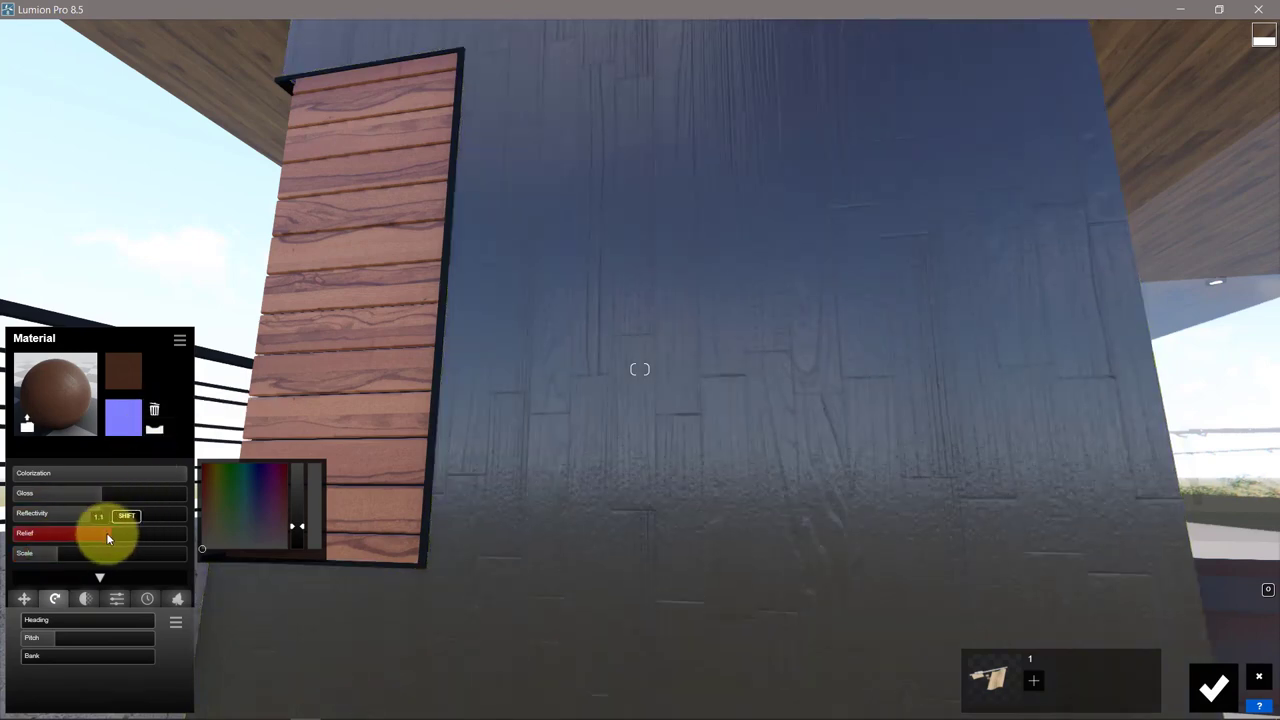
pyautogui.moveTo(108, 540); pyautogui.dragTo(54, 556)
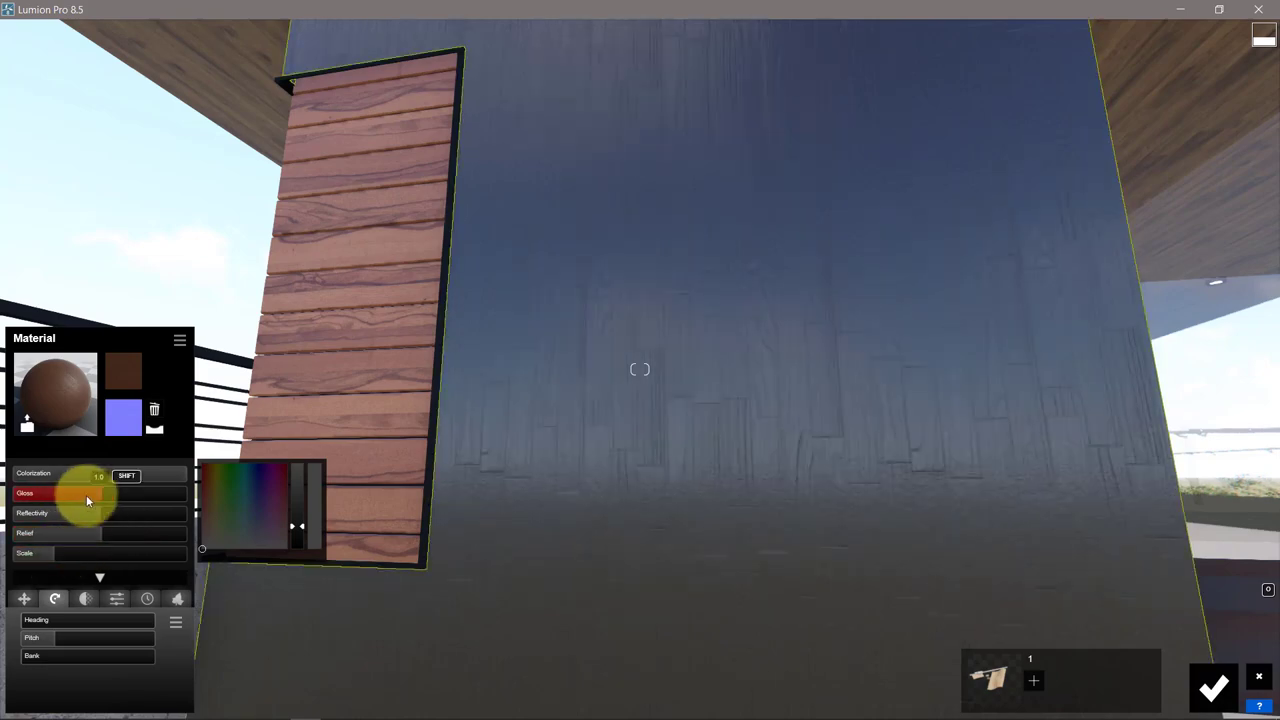
pyautogui.moveTo(86, 494)
pyautogui.mouseDown()
pyautogui.moveTo(66, 496)
pyautogui.moveTo(100, 497)
pyautogui.mouseUp()
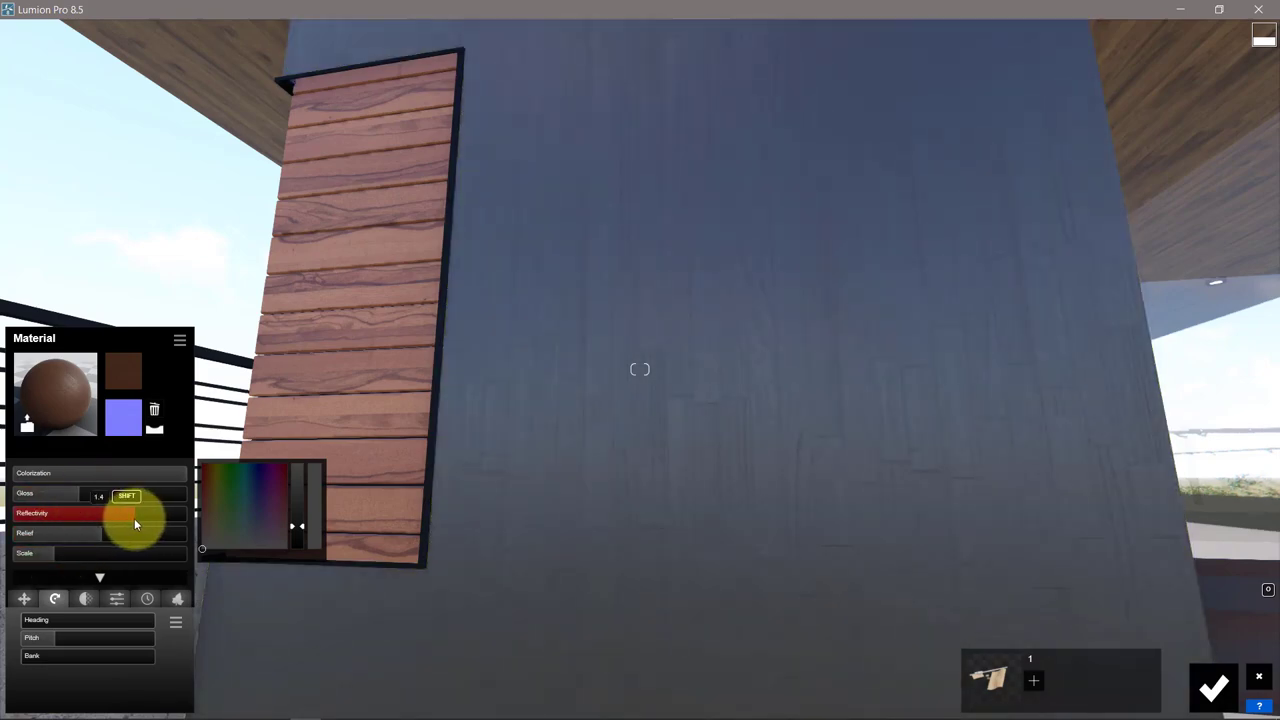
pyautogui.click(1213, 686)
# Open photo 1's Reflection effect plane editor, facing the house's glass
pyautogui.click(1232, 628)
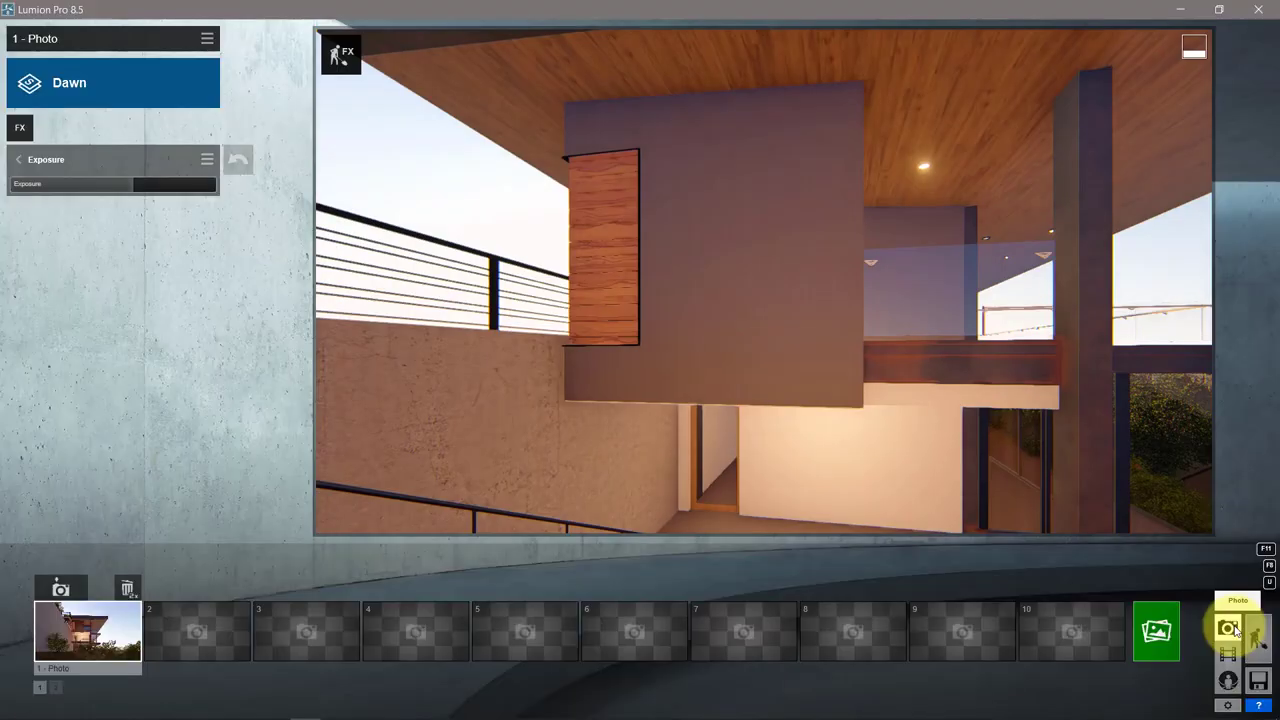
pyautogui.click(85, 640)
pyautogui.click(30, 160)
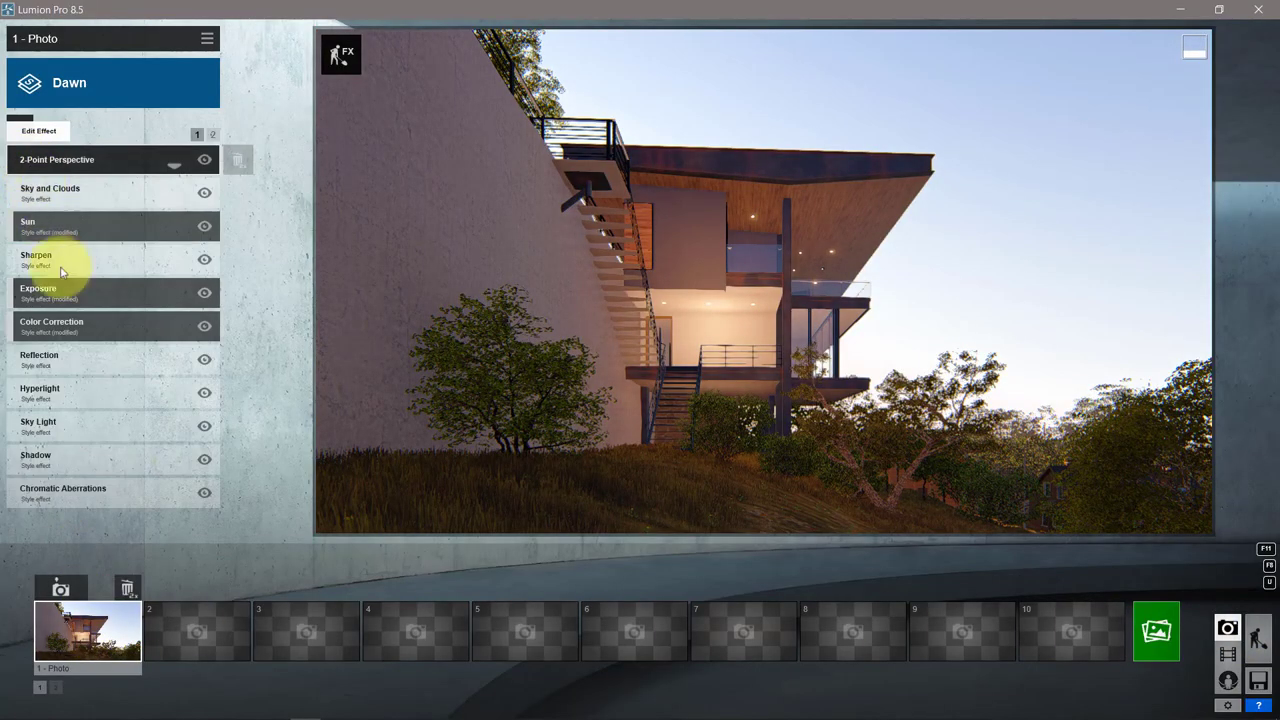
pyautogui.click(88, 360)
pyautogui.click(45, 198)
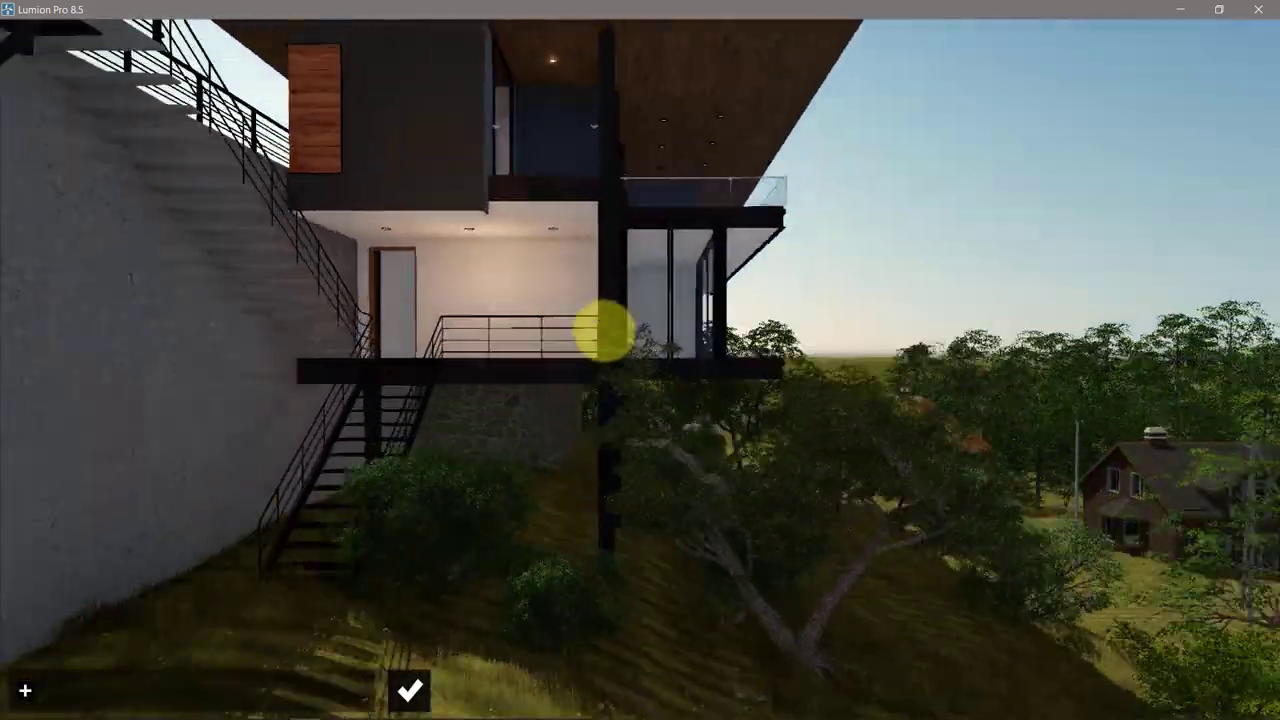
pyautogui.press('w')
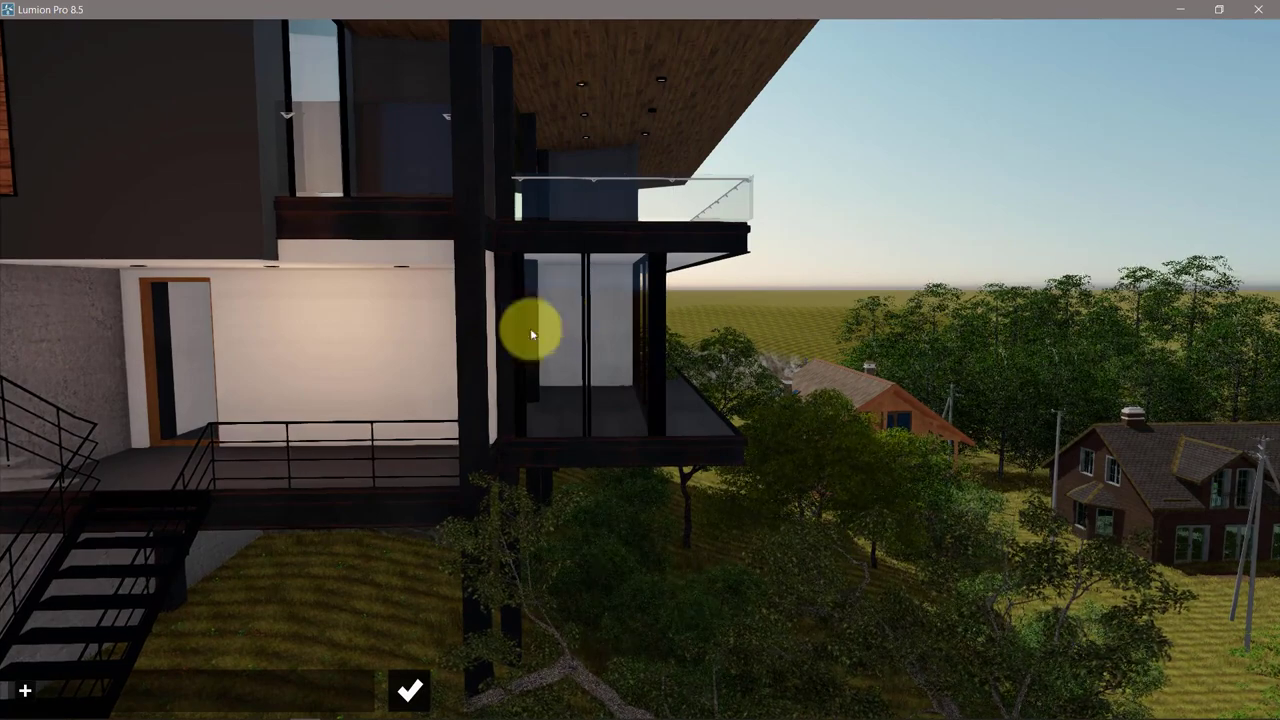
# Replace plane 3 with a reflection plane on the upper balcony glass; set preview quality to Normal
pyautogui.click(27, 692)
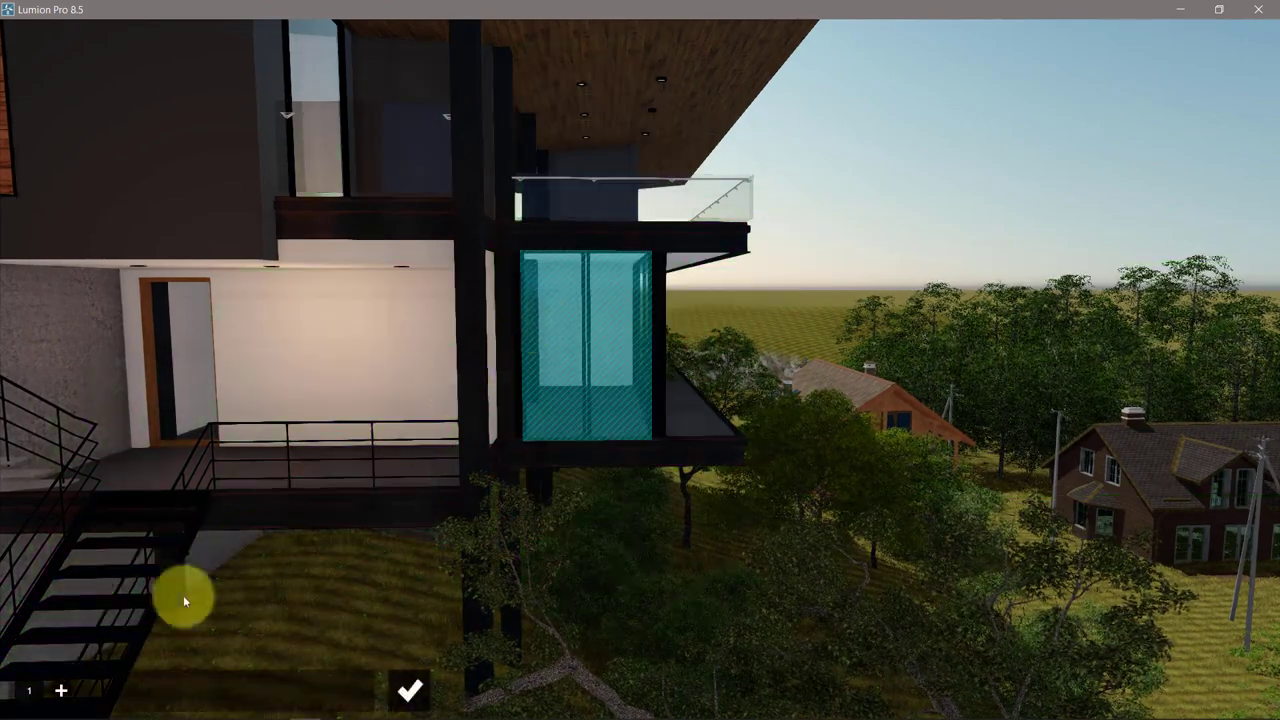
pyautogui.click(61, 690)
pyautogui.click(318, 150)
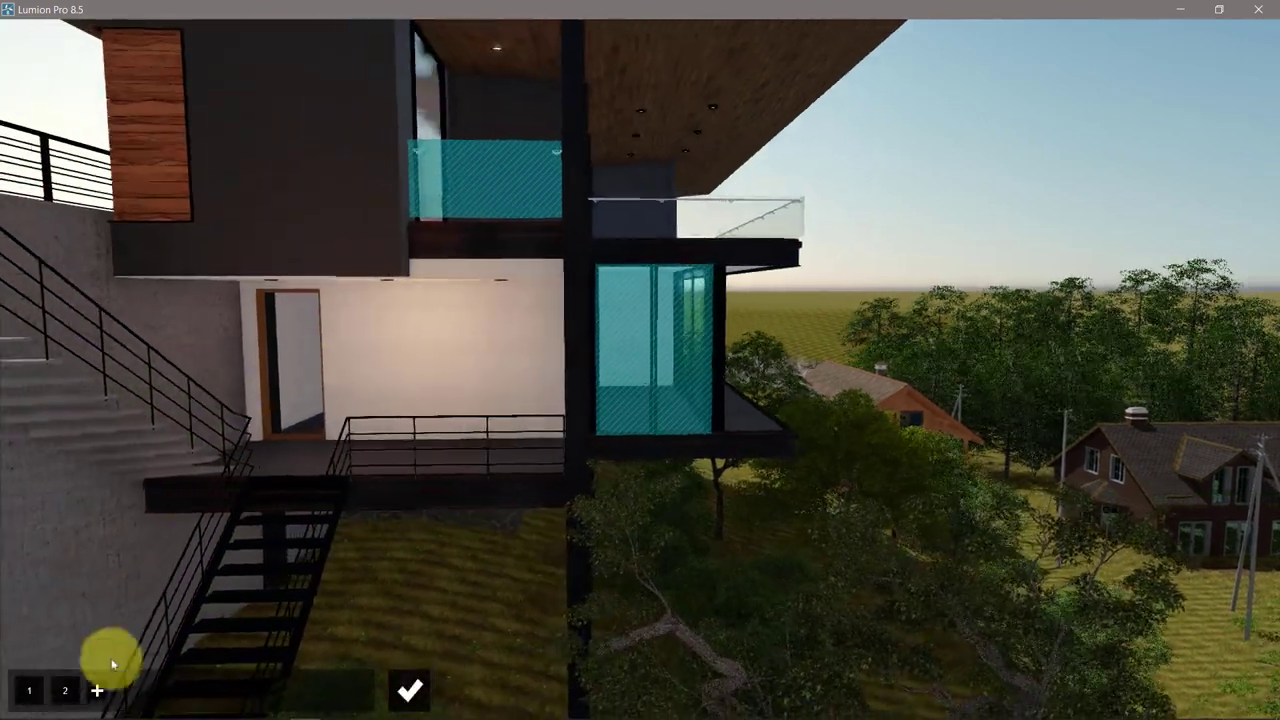
pyautogui.click(97, 690)
pyautogui.click(102, 690)
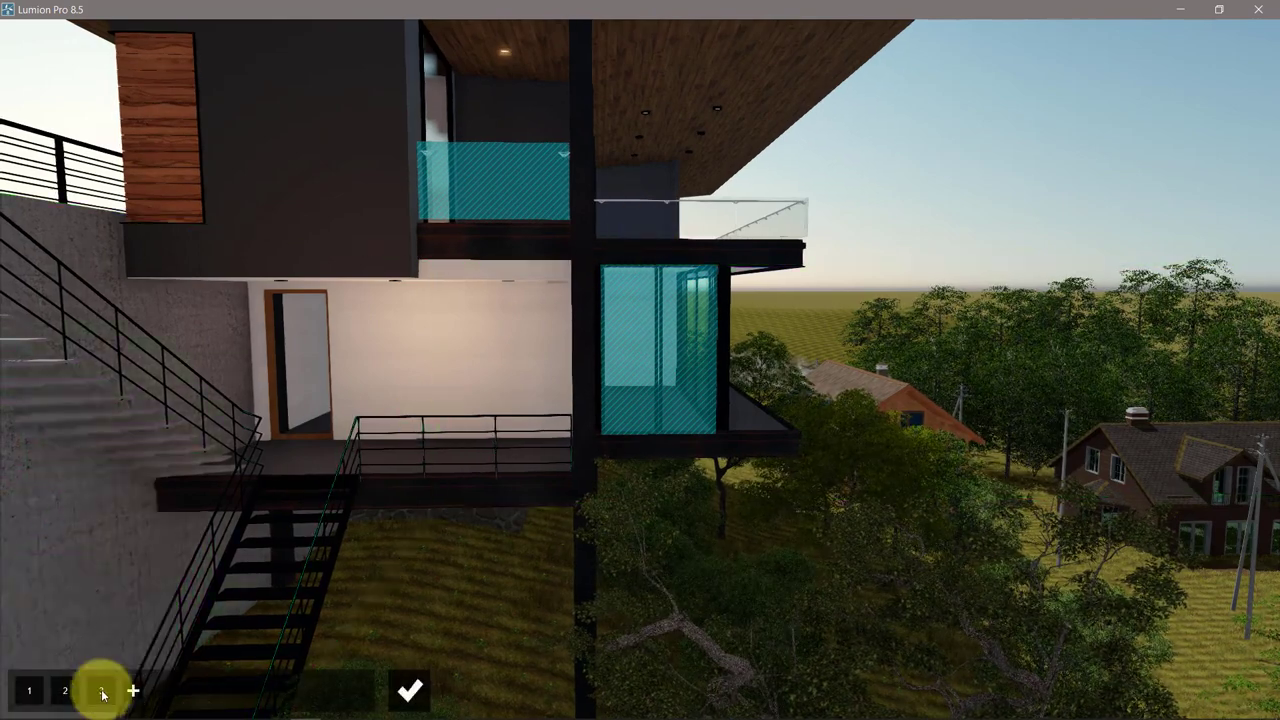
pyautogui.click(102, 690)
pyautogui.click(97, 690)
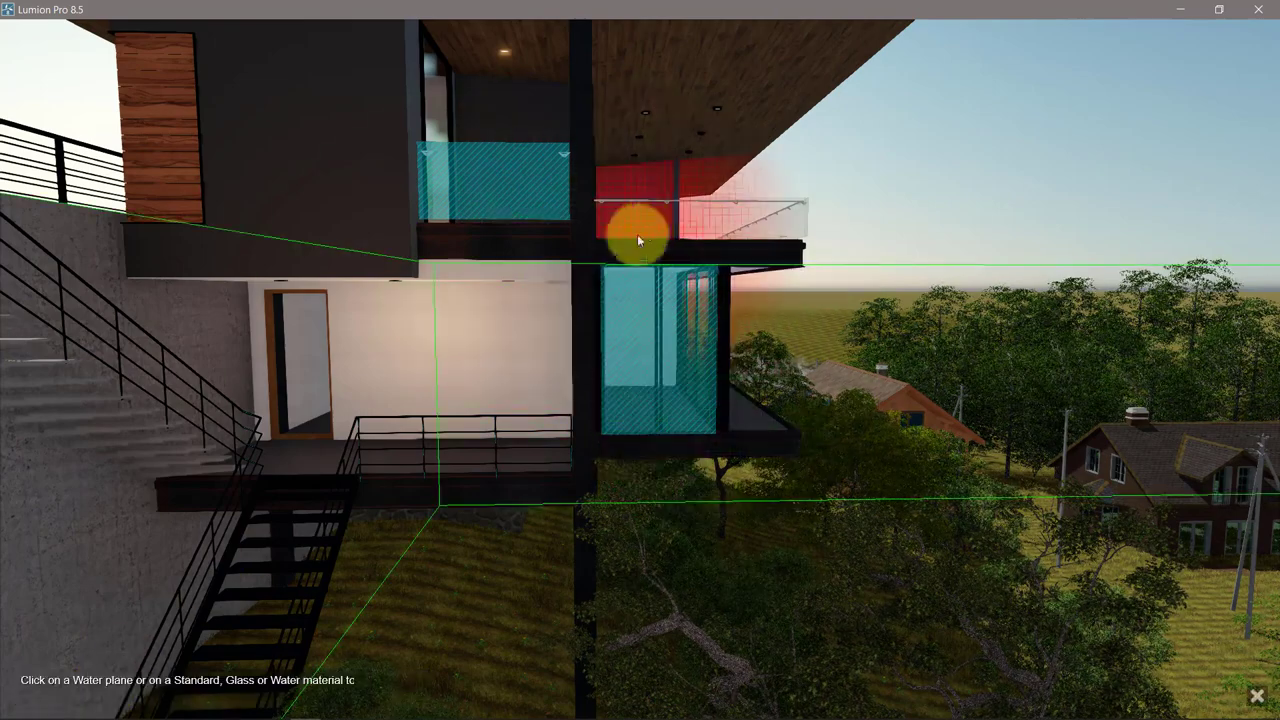
pyautogui.click(642, 230)
pyautogui.click(409, 692)
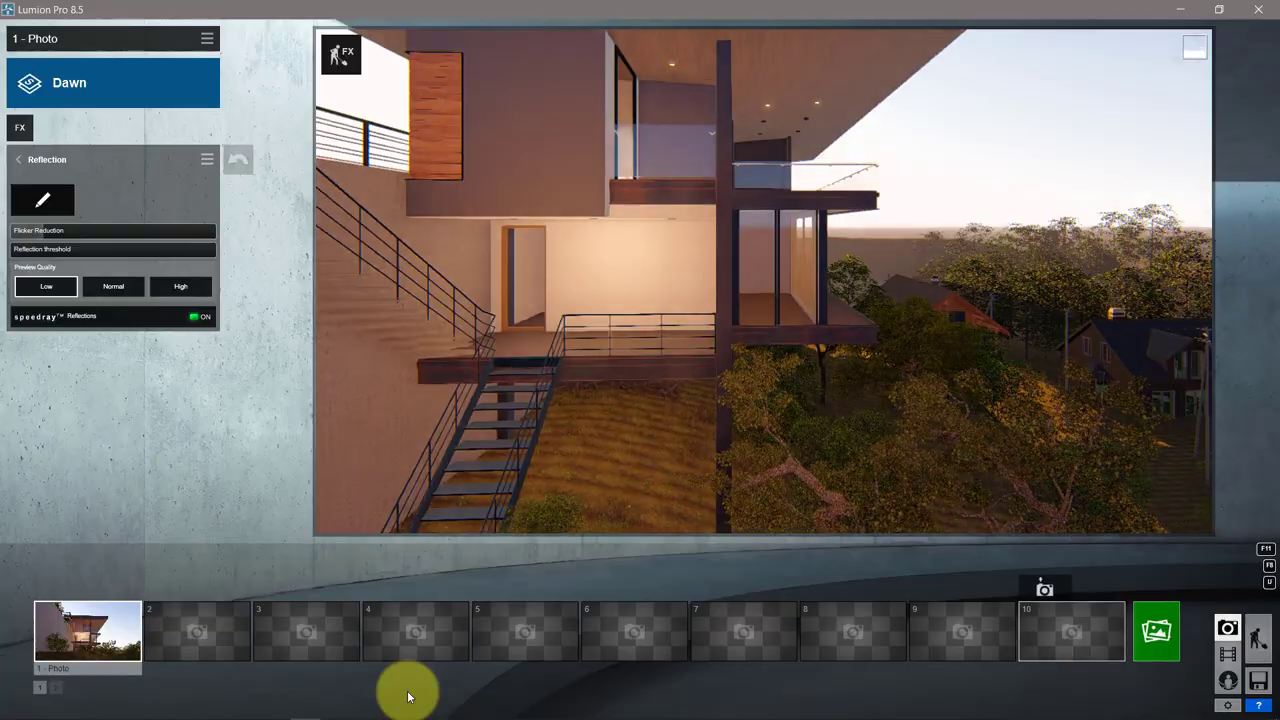
pyautogui.click(84, 630)
pyautogui.click(113, 286)
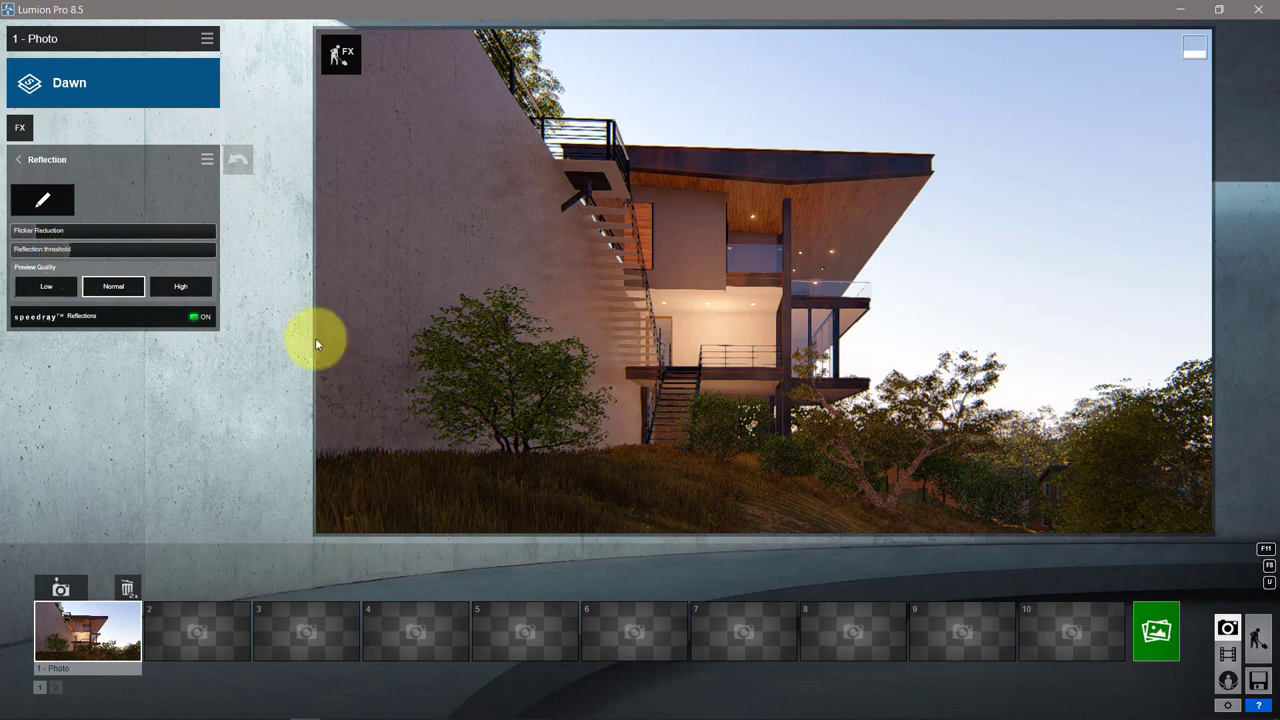
# Place a Light Fill on the villa facade with brightness about 531, checking it in photo 1
pyautogui.click(1258, 638)
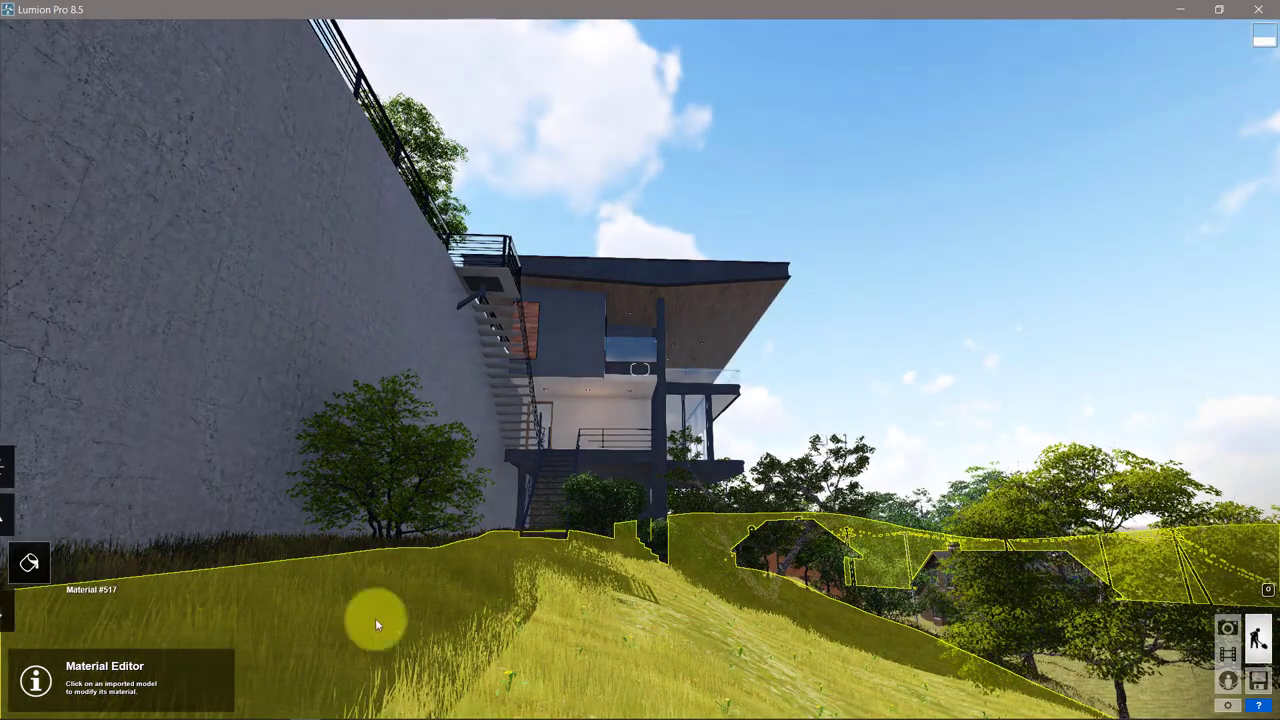
pyautogui.click(29, 609)
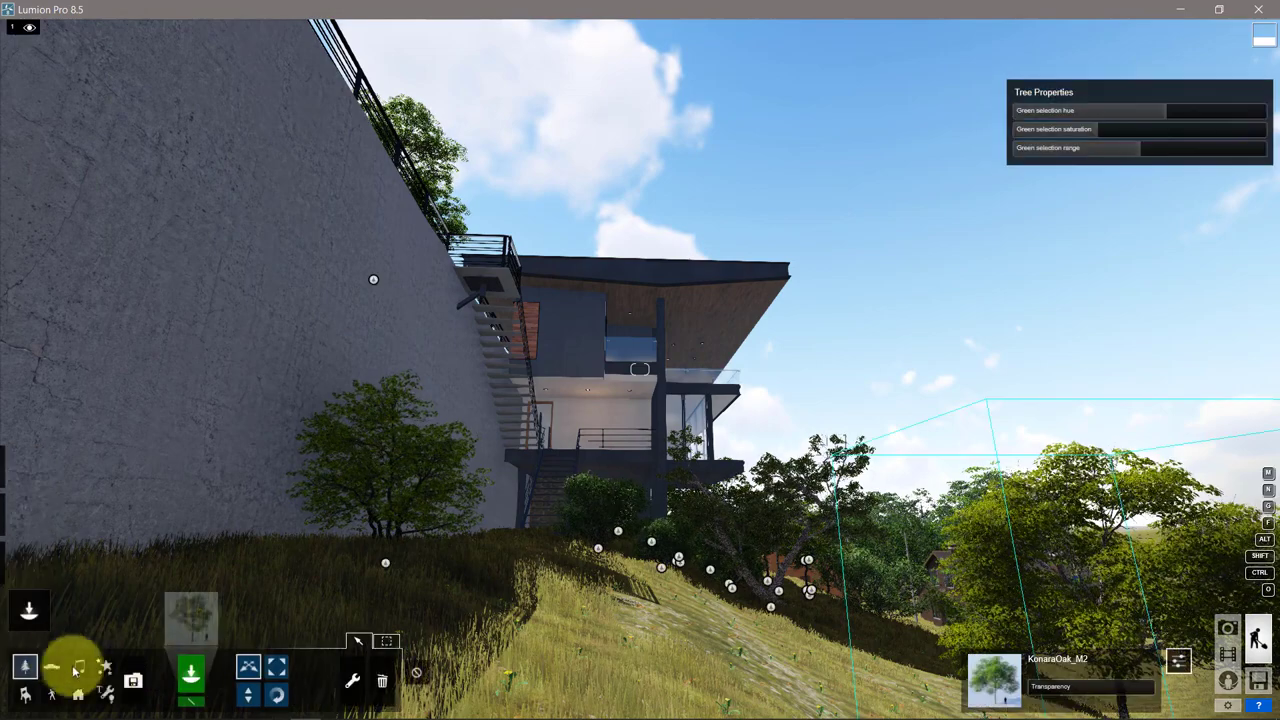
pyautogui.click(105, 690)
pyautogui.moveTo(429, 500); pyautogui.dragTo(591, 409)
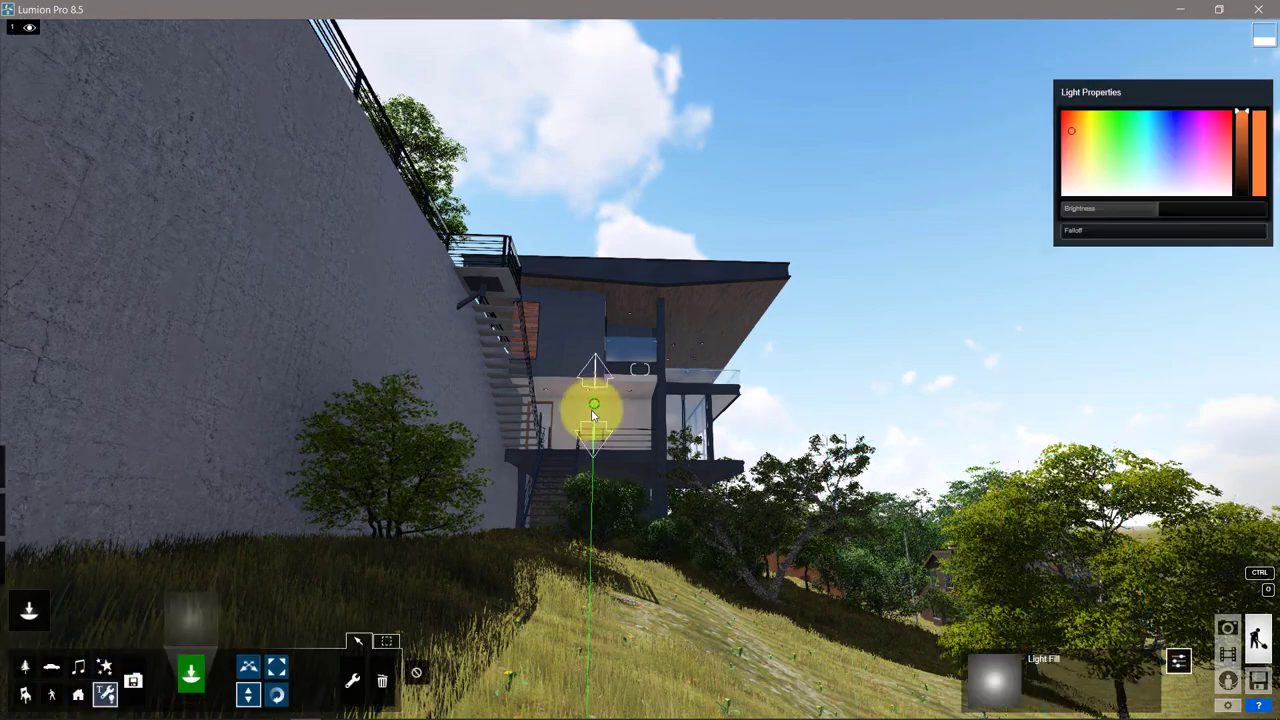
pyautogui.moveTo(1158, 212); pyautogui.dragTo(1165, 215)
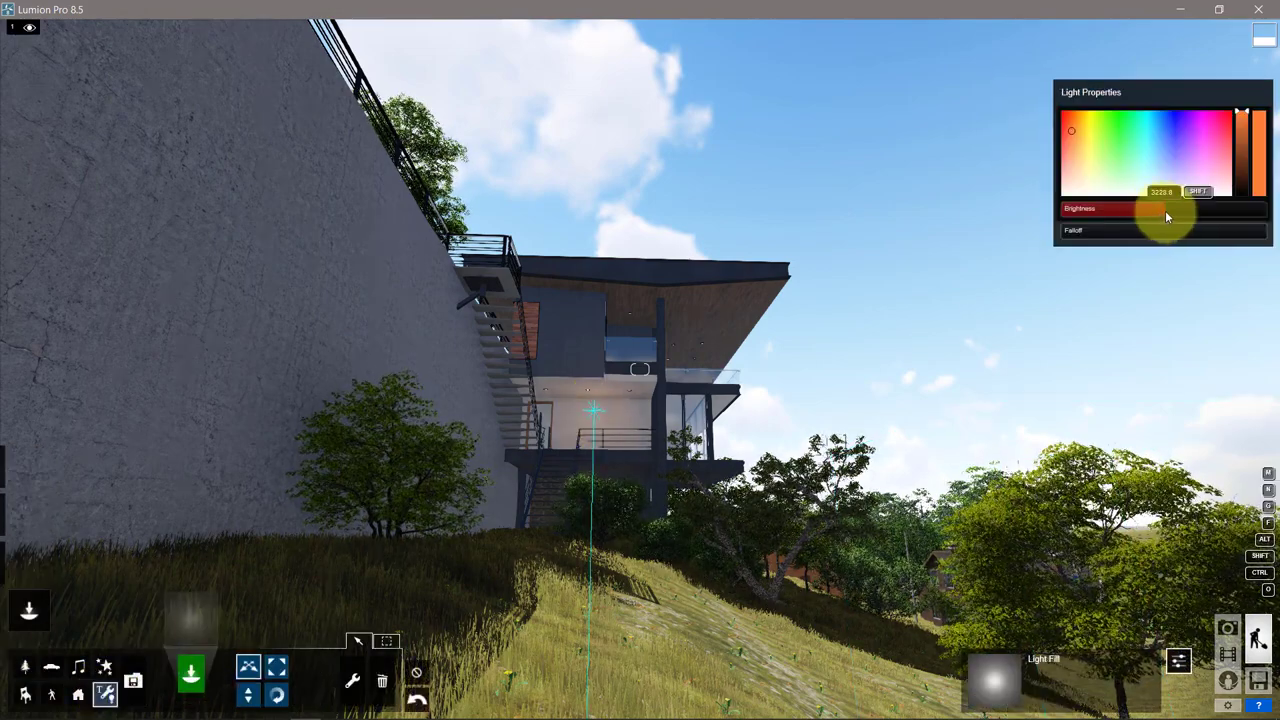
pyautogui.click(1228, 628)
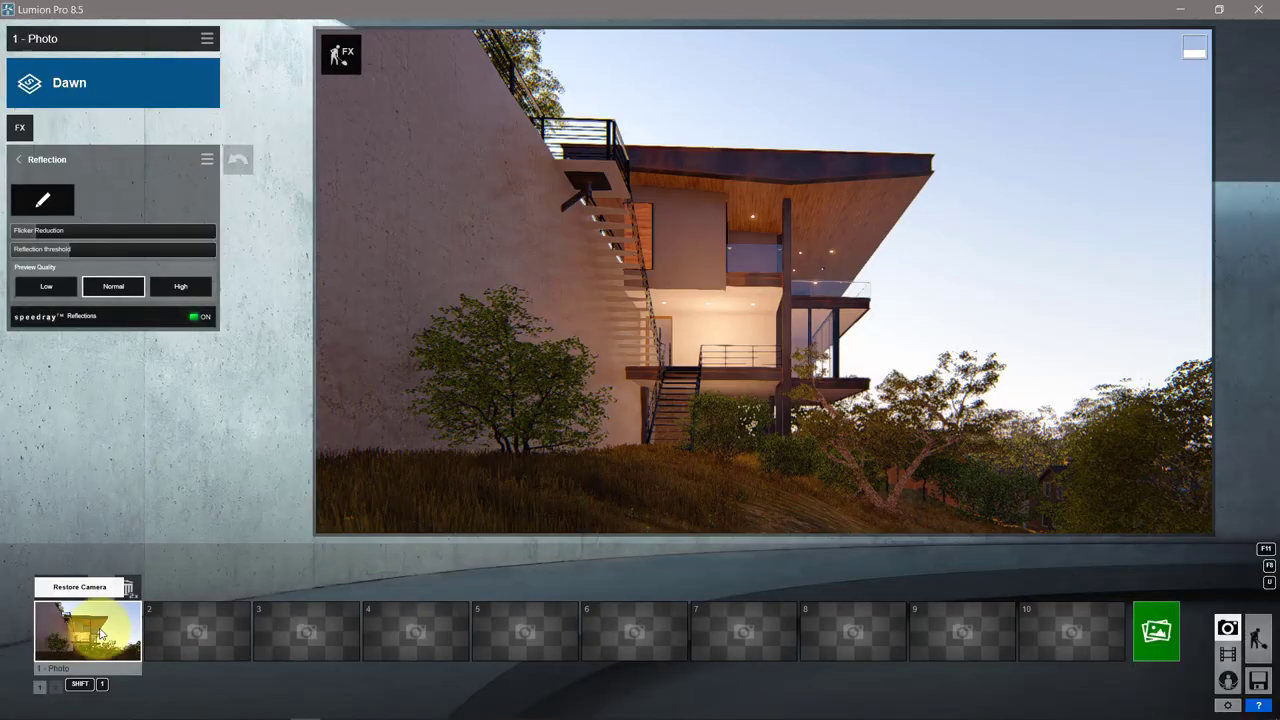
pyautogui.click(1258, 637)
pyautogui.click(1132, 207)
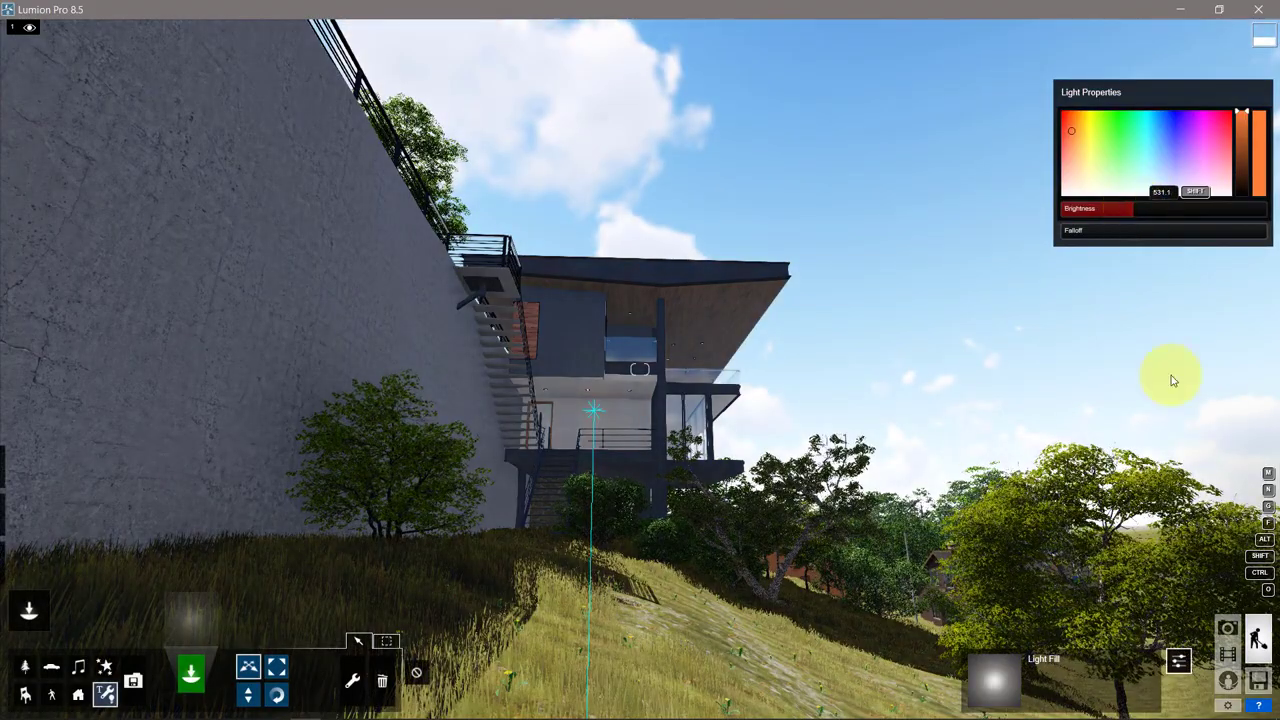
pyautogui.click(1228, 628)
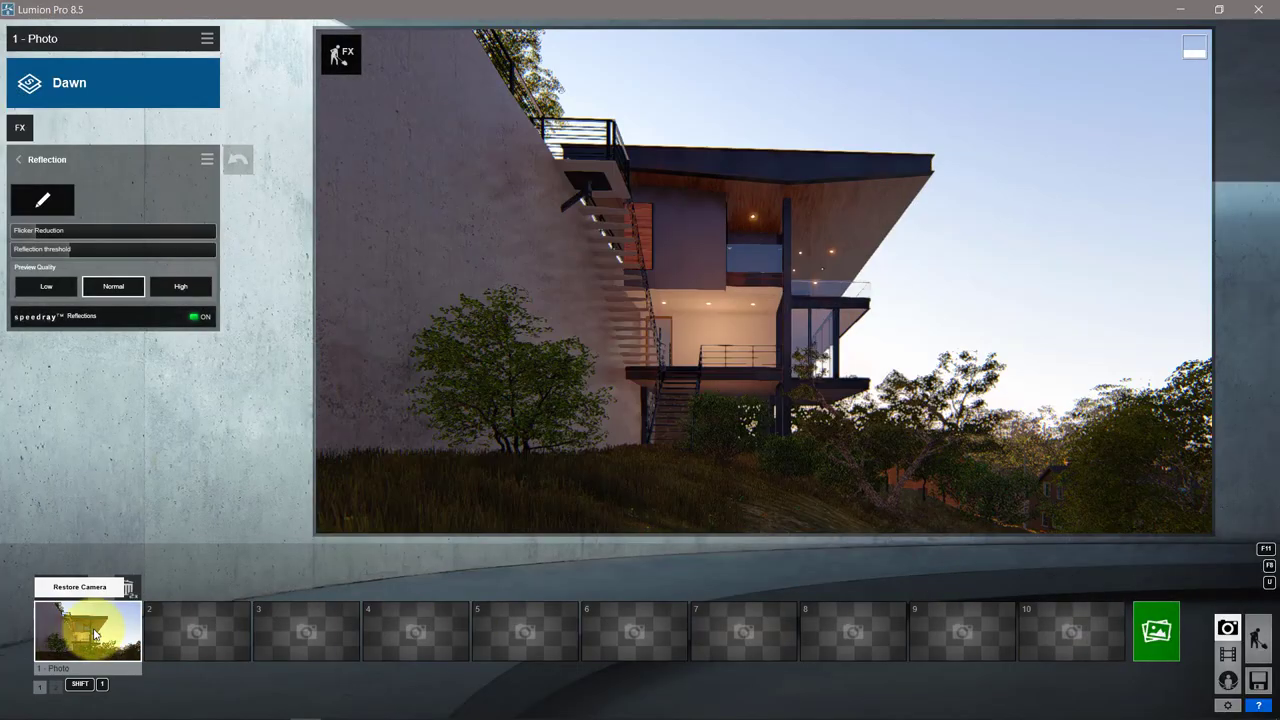
# Set the Shadow effect to Normal type, shorten the sun shadow range, correction to 0.3
pyautogui.click(18, 159)
pyautogui.click(68, 326)
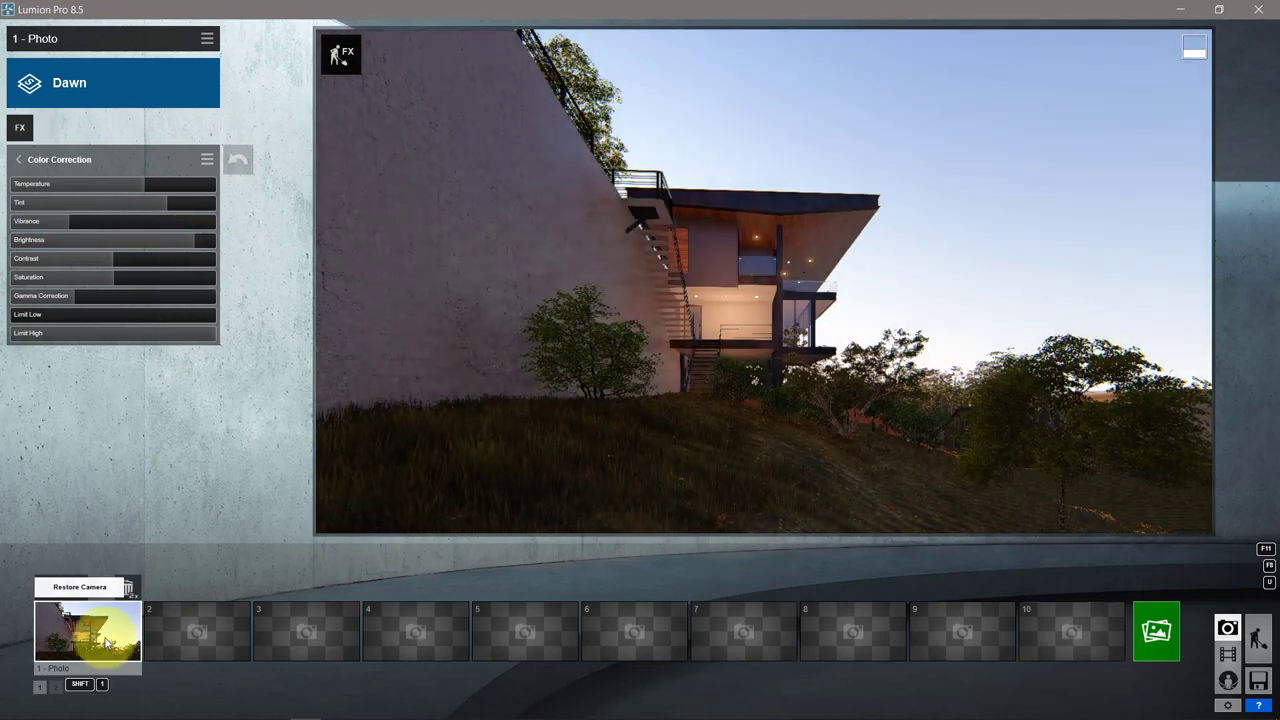
pyautogui.click(36, 162)
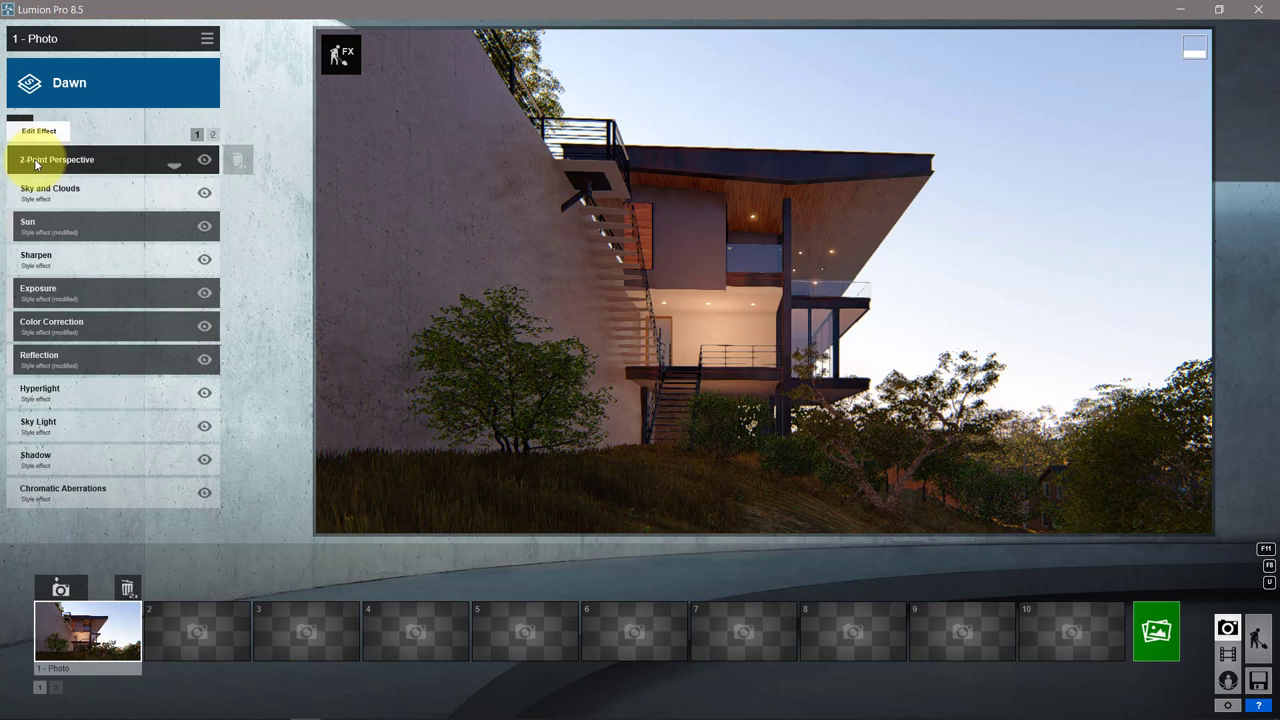
pyautogui.click(71, 457)
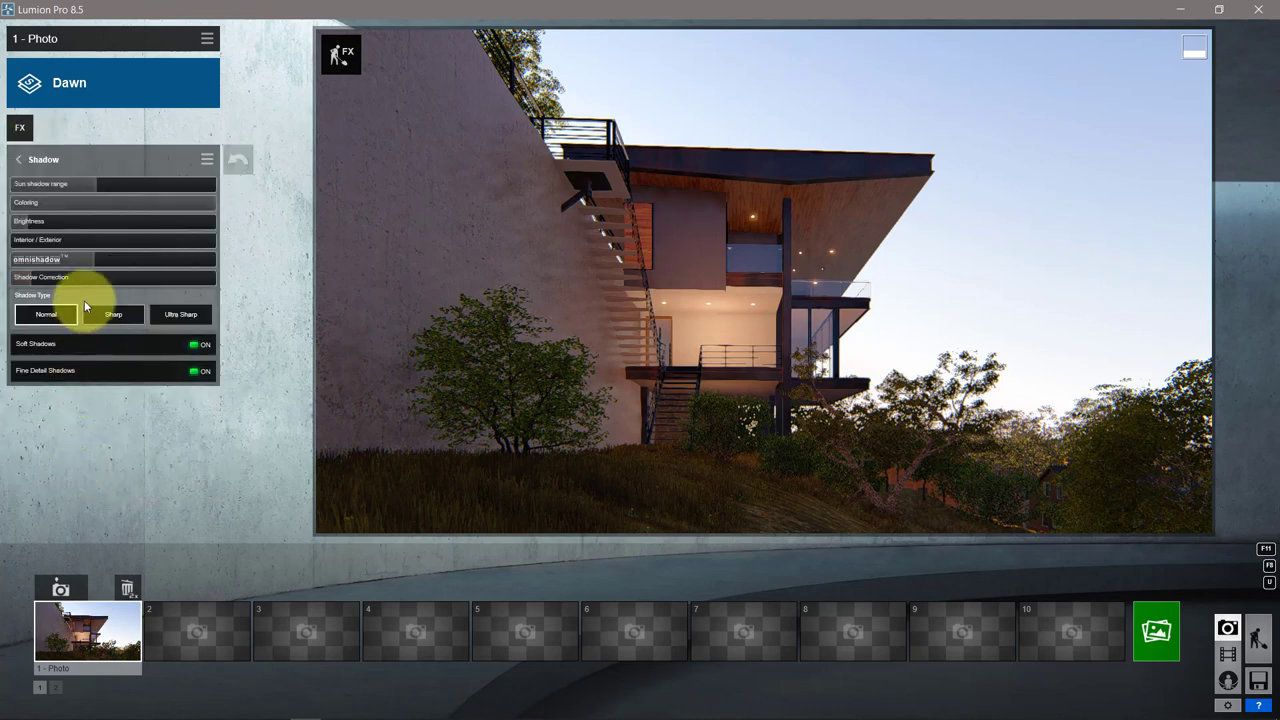
pyautogui.click(110, 313)
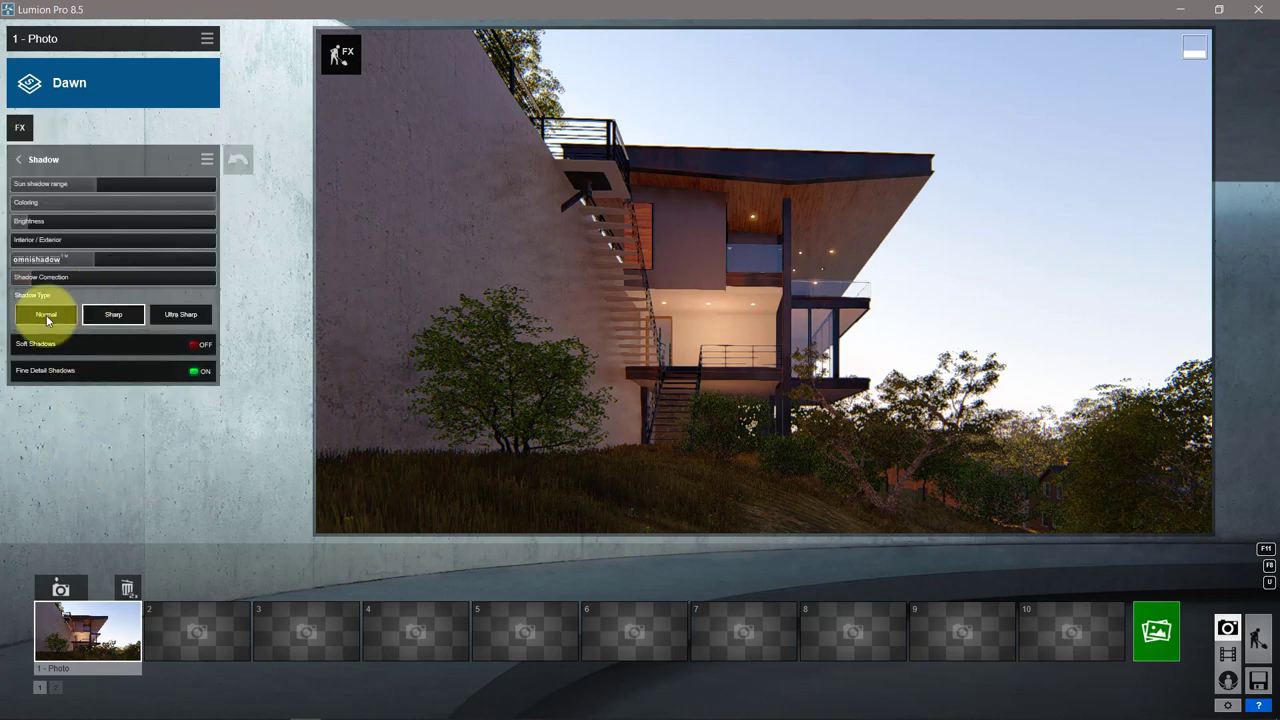
pyautogui.moveTo(112, 184)
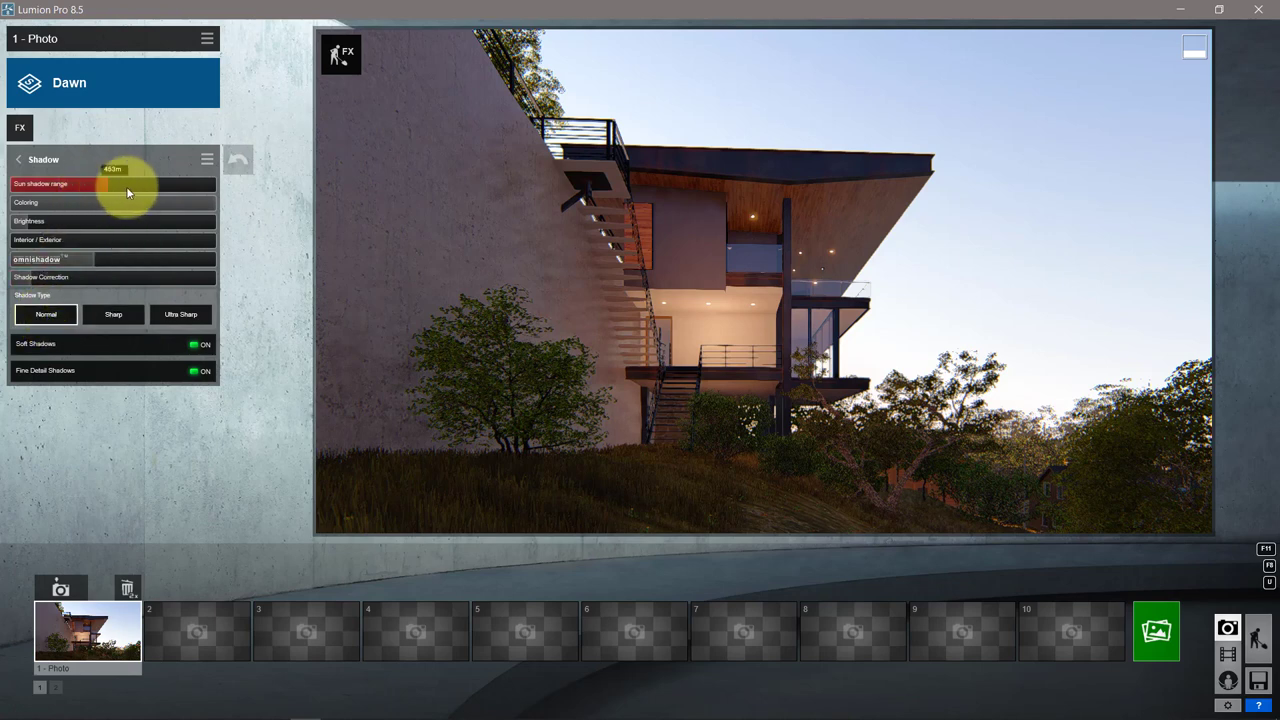
pyautogui.moveTo(130, 189); pyautogui.dragTo(117, 188)
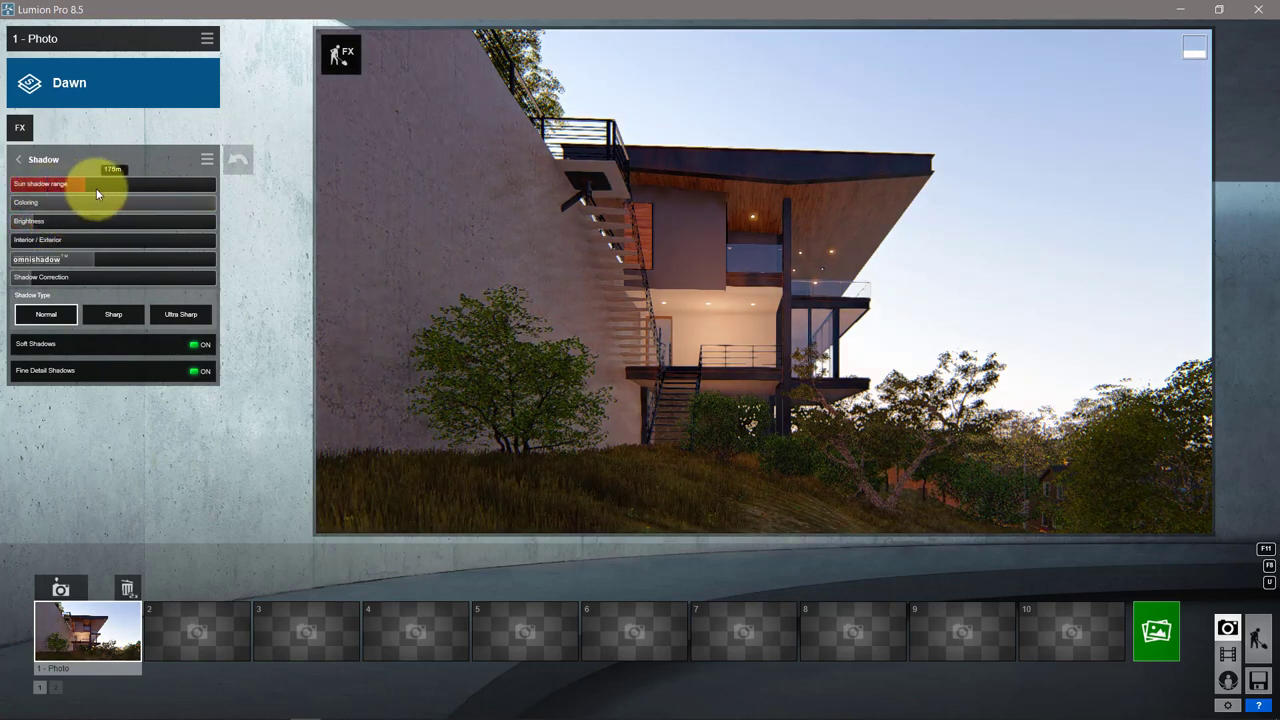
pyautogui.moveTo(112, 277)
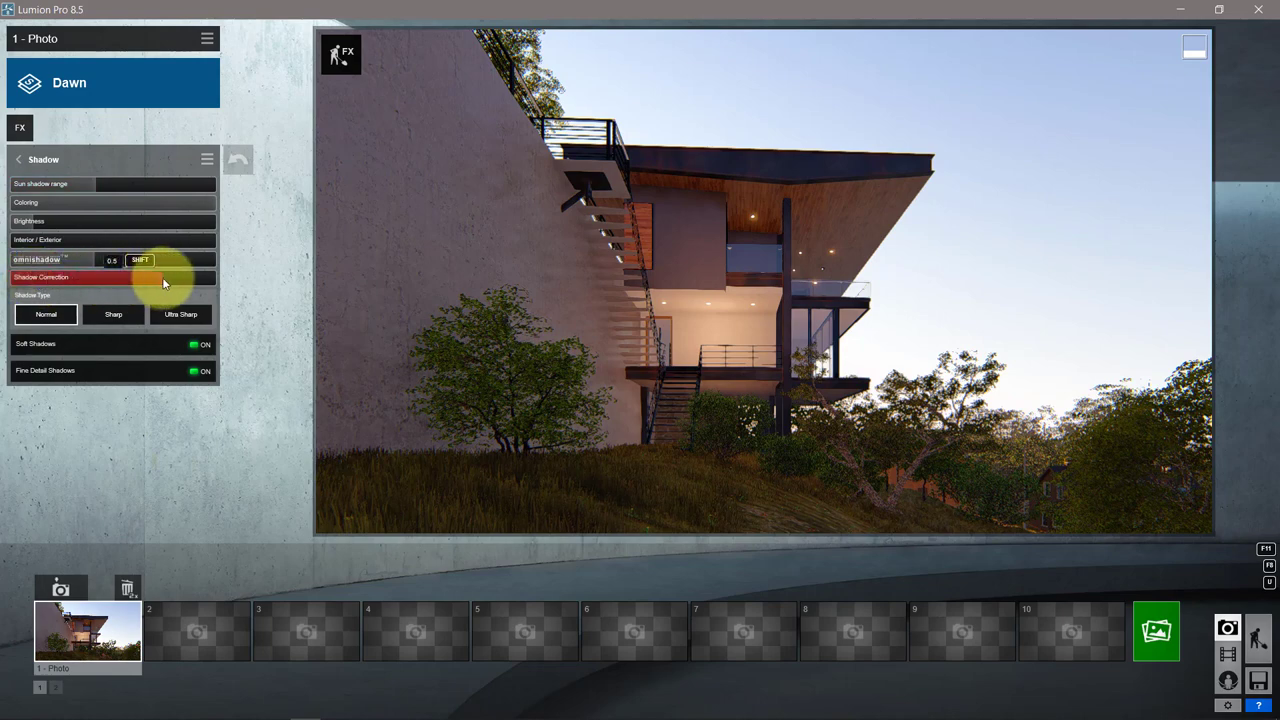
pyautogui.moveTo(164, 283); pyautogui.dragTo(131, 284)
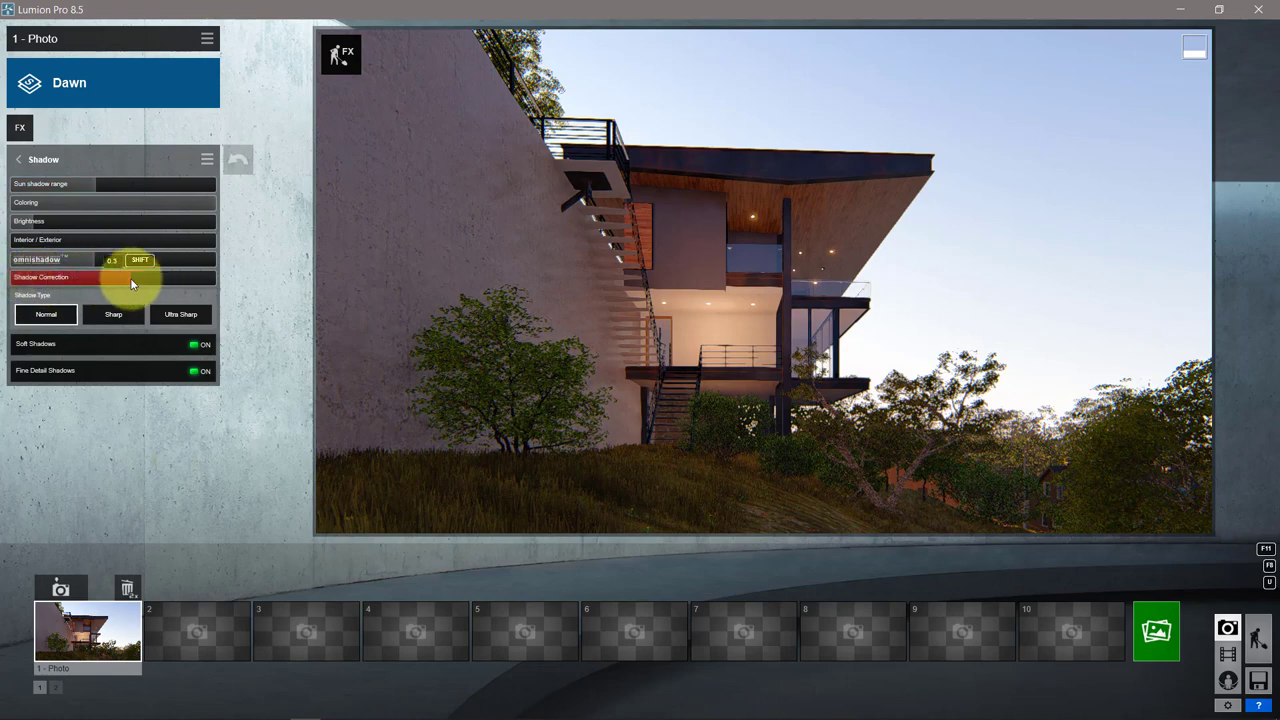
# Render photo 1 at Desktop 1920x1080 with file name '3', overwriting the existing image
pyautogui.click(1156, 632)
pyautogui.click(498, 545)
pyautogui.write('3')
pyautogui.click(499, 391)
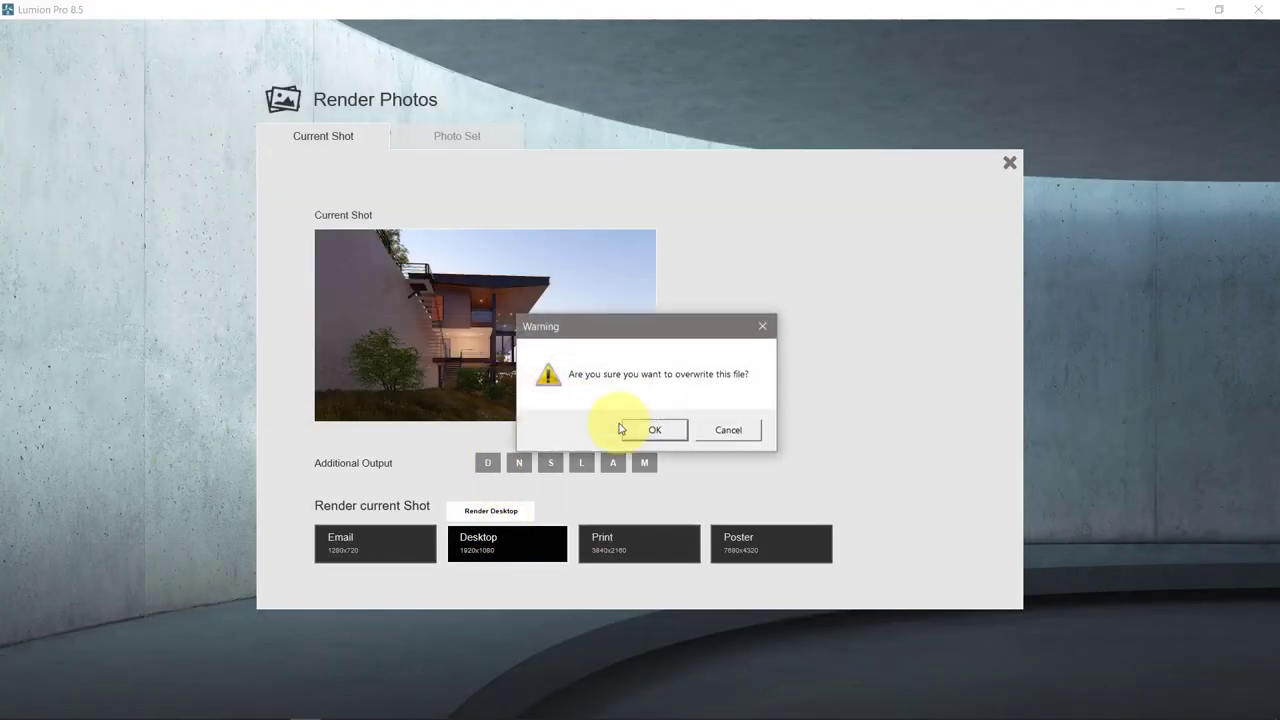
pyautogui.click(645, 429)
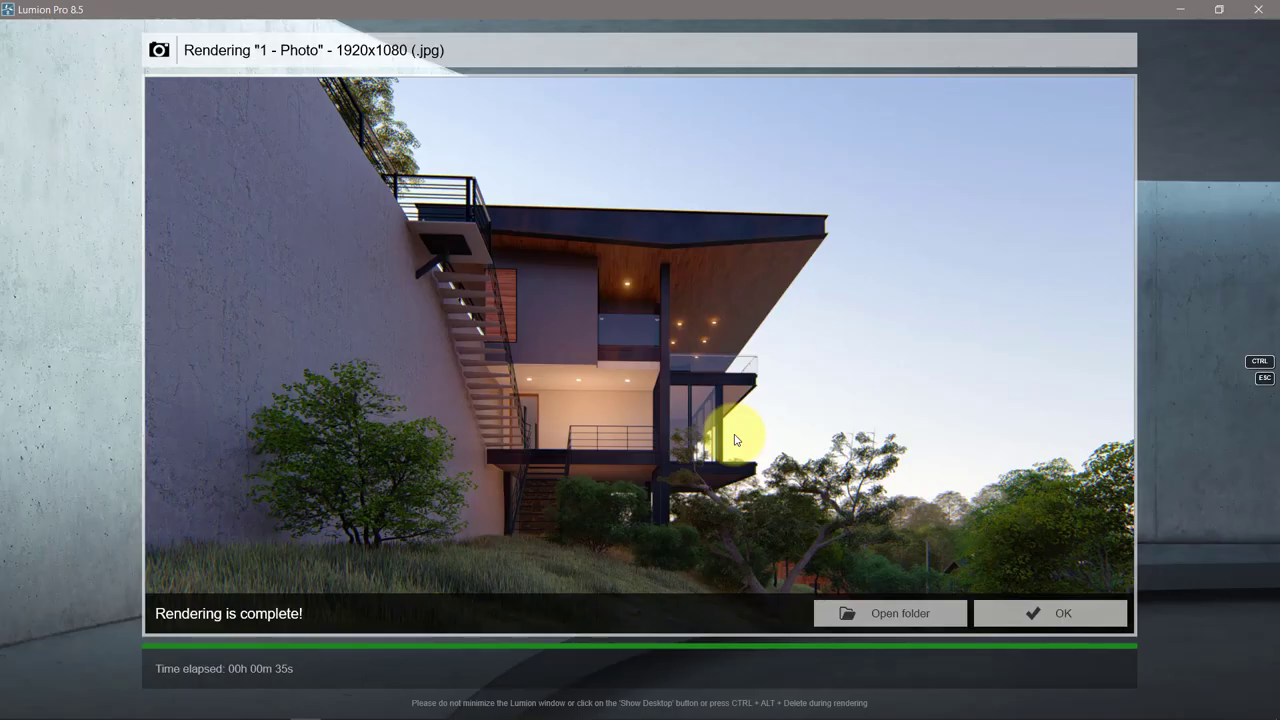
pyautogui.click(1061, 619)
pyautogui.click(37, 157)
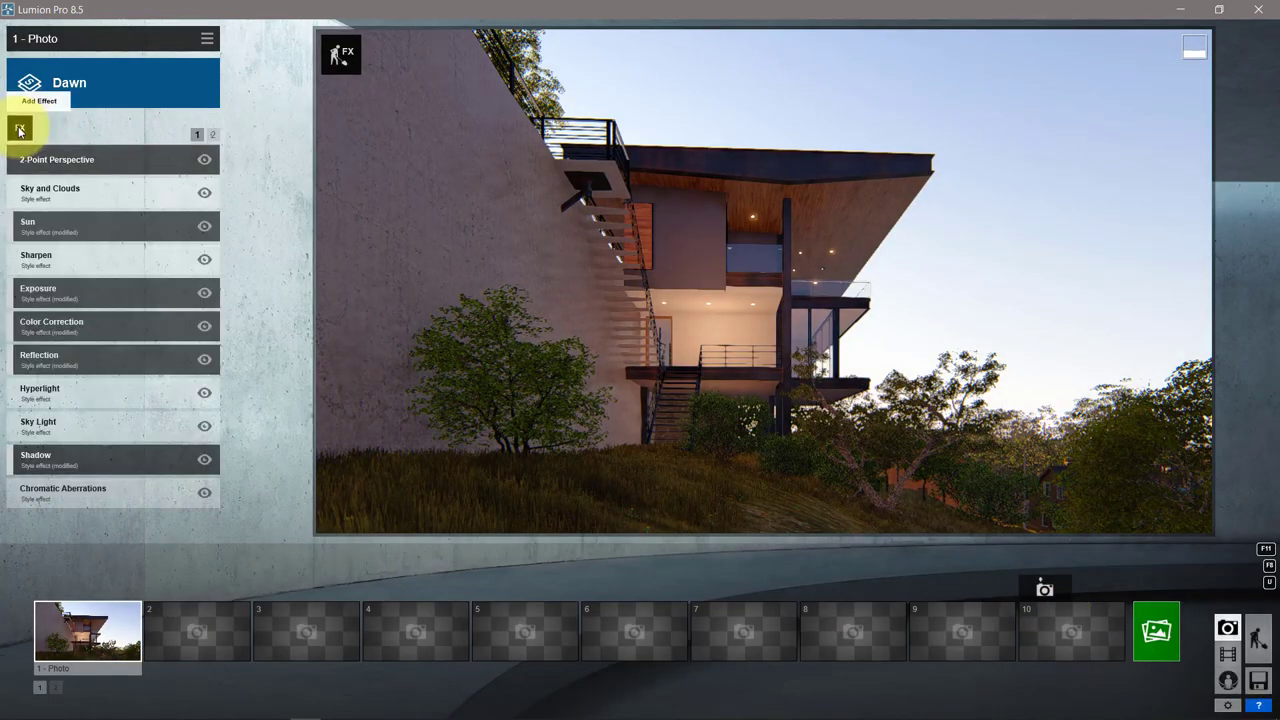
# Add Weather > Sky and Clouds: master cloud amount 0, Low Clouds 0.6, reduced High Clouds
pyautogui.click(19, 130)
pyautogui.click(492, 132)
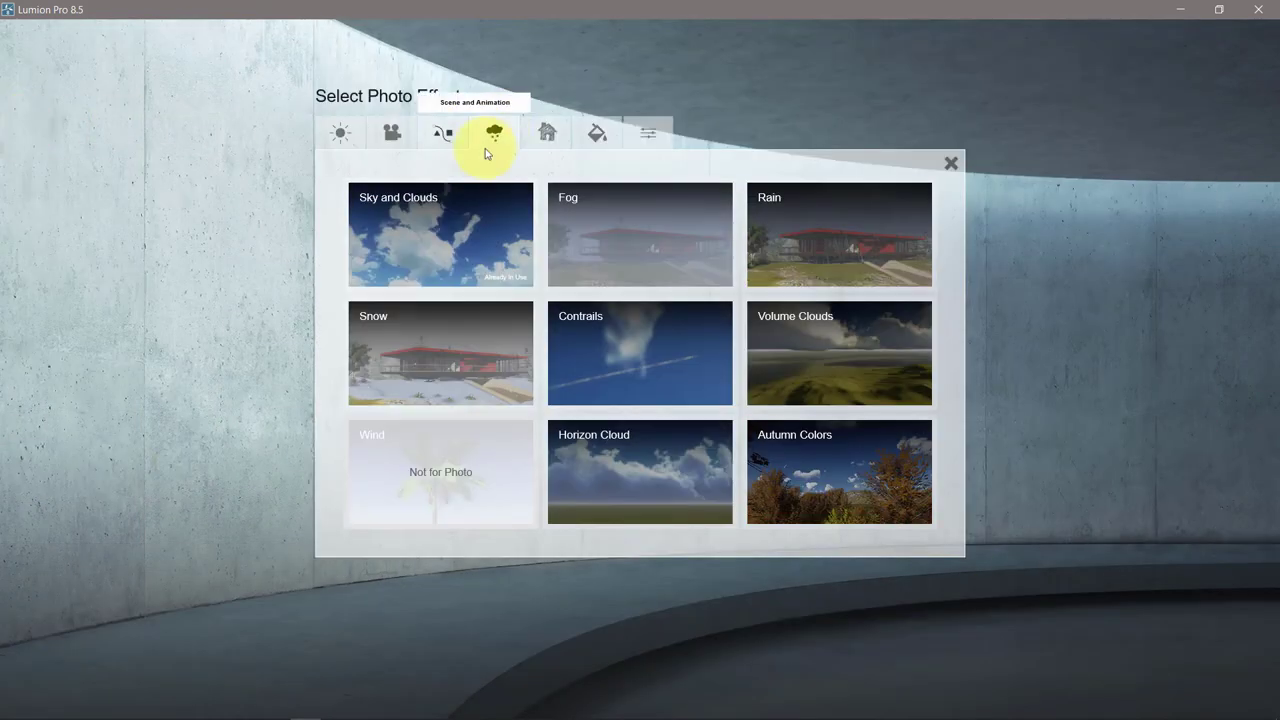
pyautogui.click(437, 226)
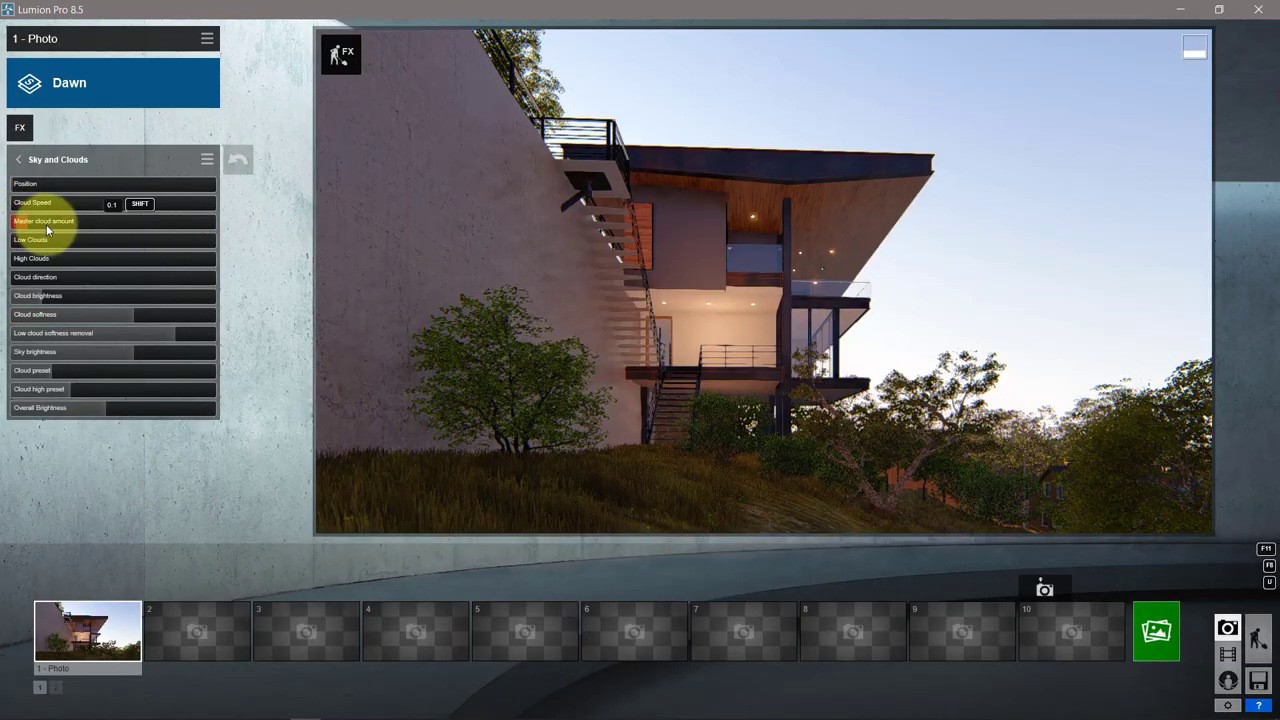
pyautogui.moveTo(195, 230); pyautogui.dragTo(76, 226)
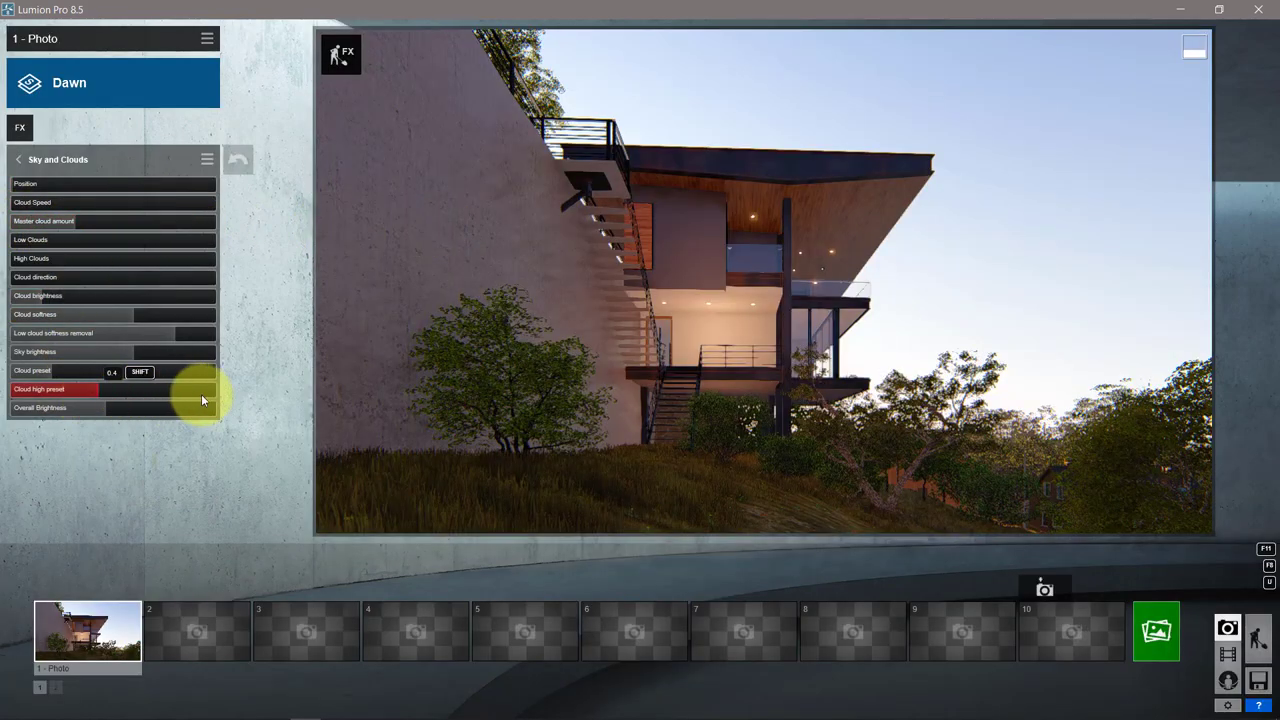
pyautogui.click(73, 186)
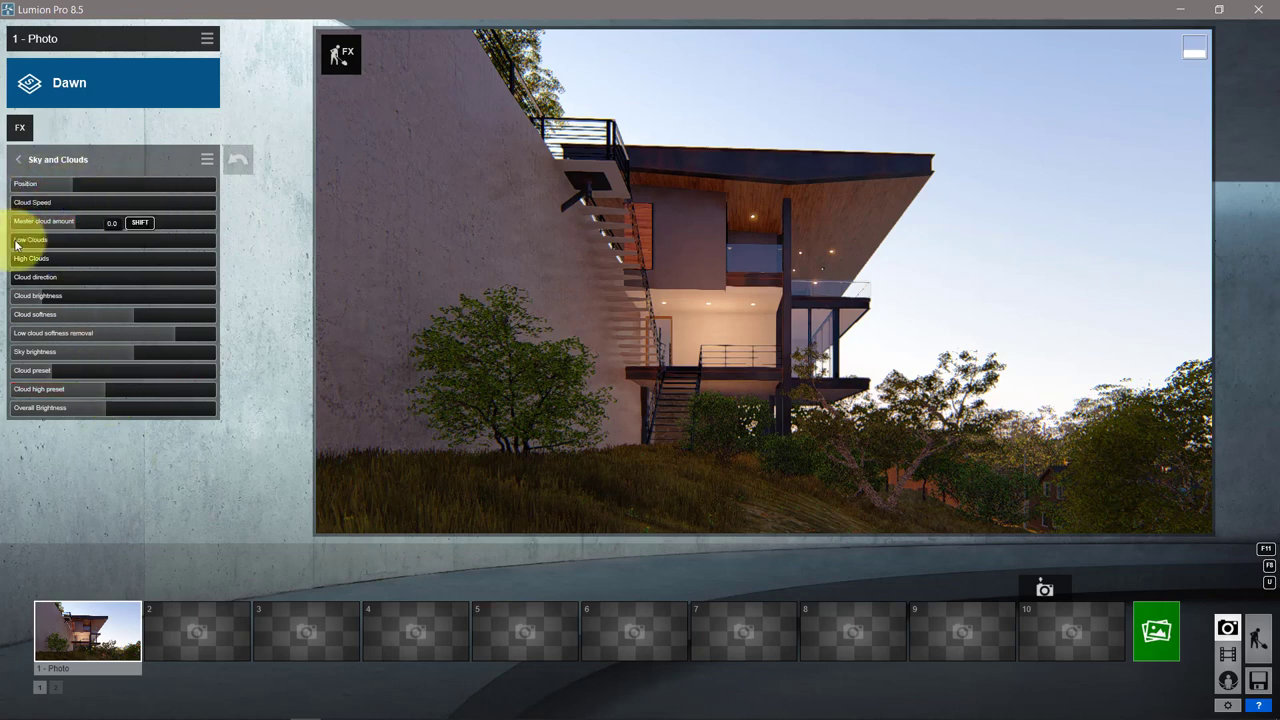
pyautogui.moveTo(34, 241)
pyautogui.mouseDown()
pyautogui.moveTo(185, 241)
pyautogui.moveTo(118, 244)
pyautogui.mouseUp()
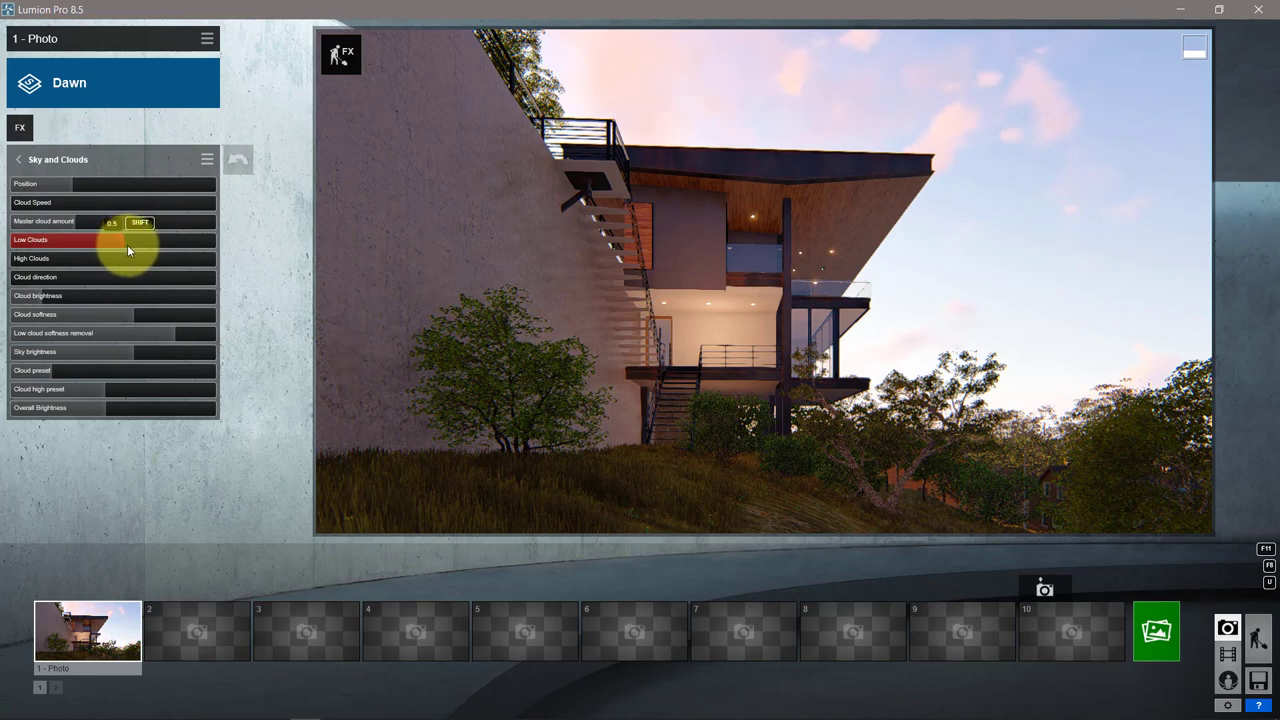
pyautogui.moveTo(127, 244); pyautogui.dragTo(137, 244)
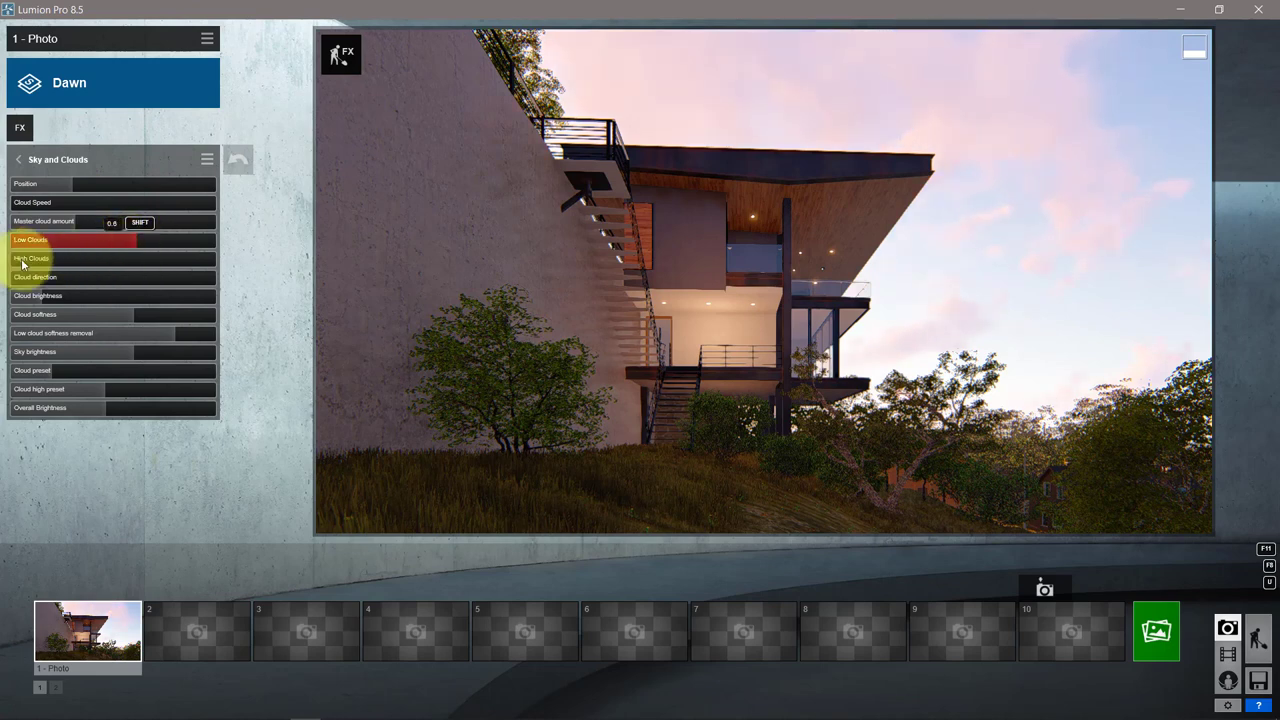
pyautogui.moveTo(74, 259)
pyautogui.moveTo(173, 263); pyautogui.dragTo(62, 266)
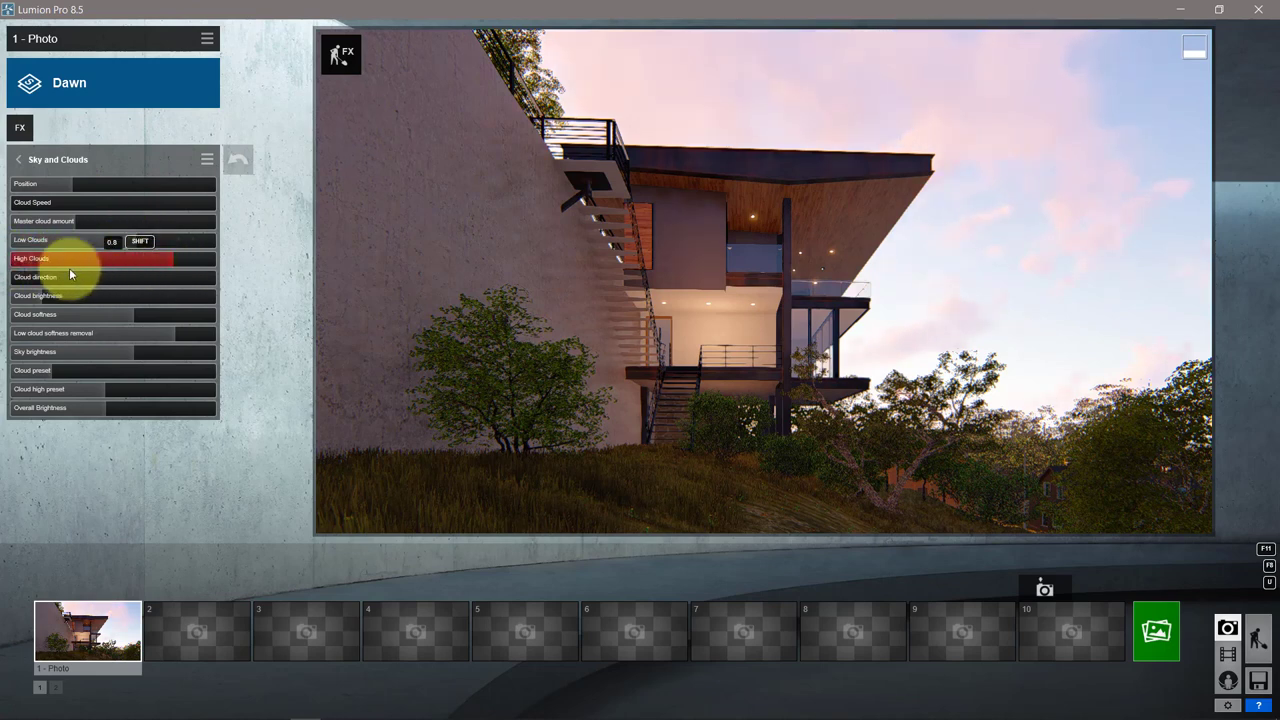
# Shift the clouds' position, raise cloud amount to about 0.59, and change focal length to reframe the villa
pyautogui.moveTo(112, 188); pyautogui.dragTo(54, 191)
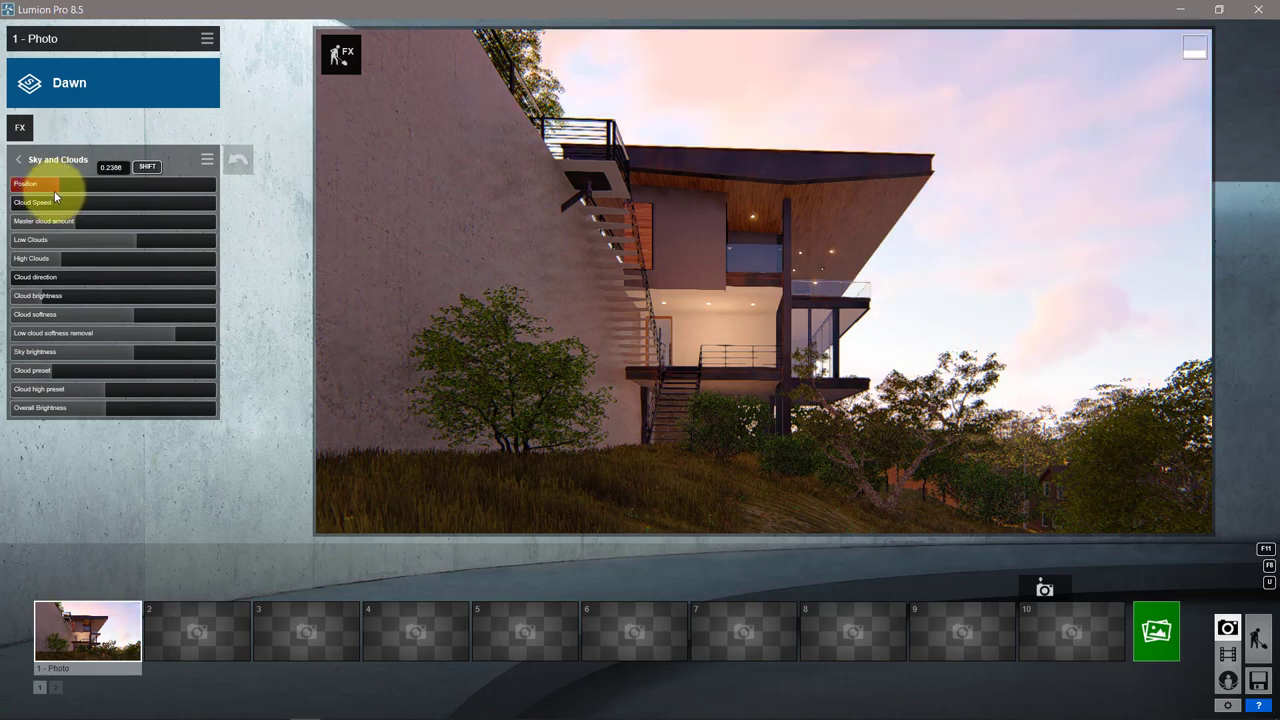
pyautogui.click(133, 241)
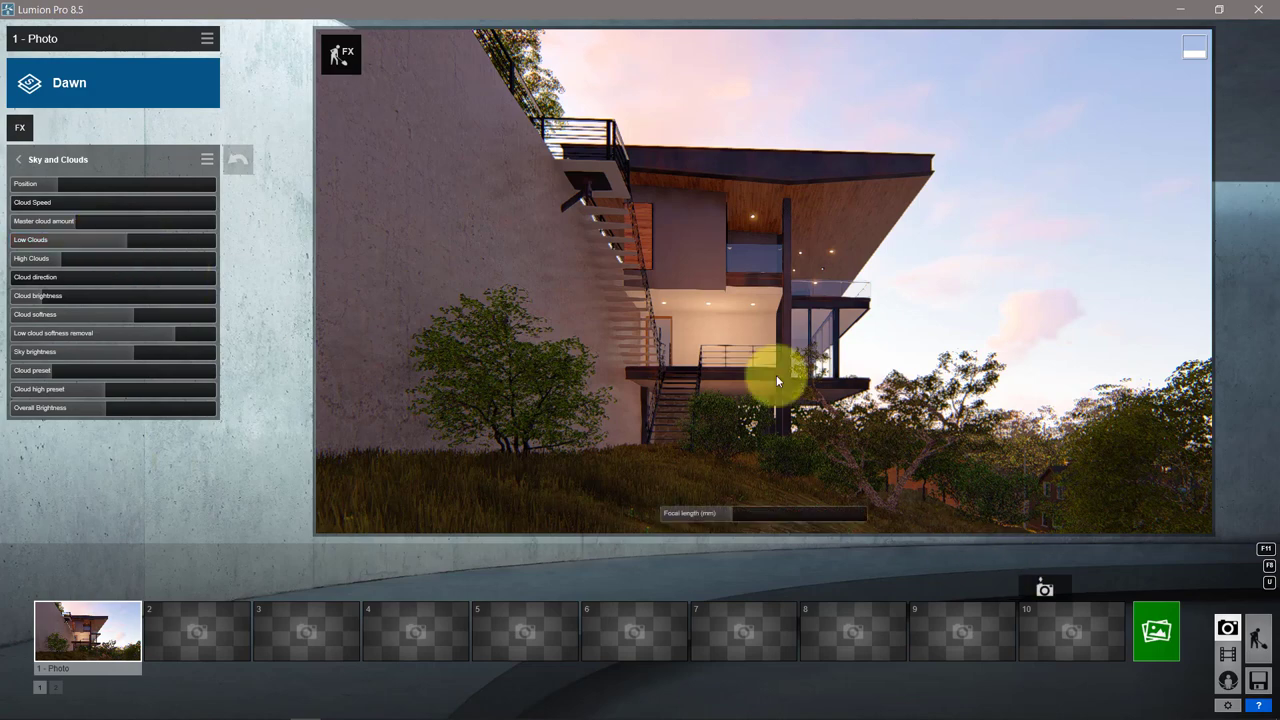
pyautogui.moveTo(776, 375); pyautogui.dragTo(775, 374, button='right')
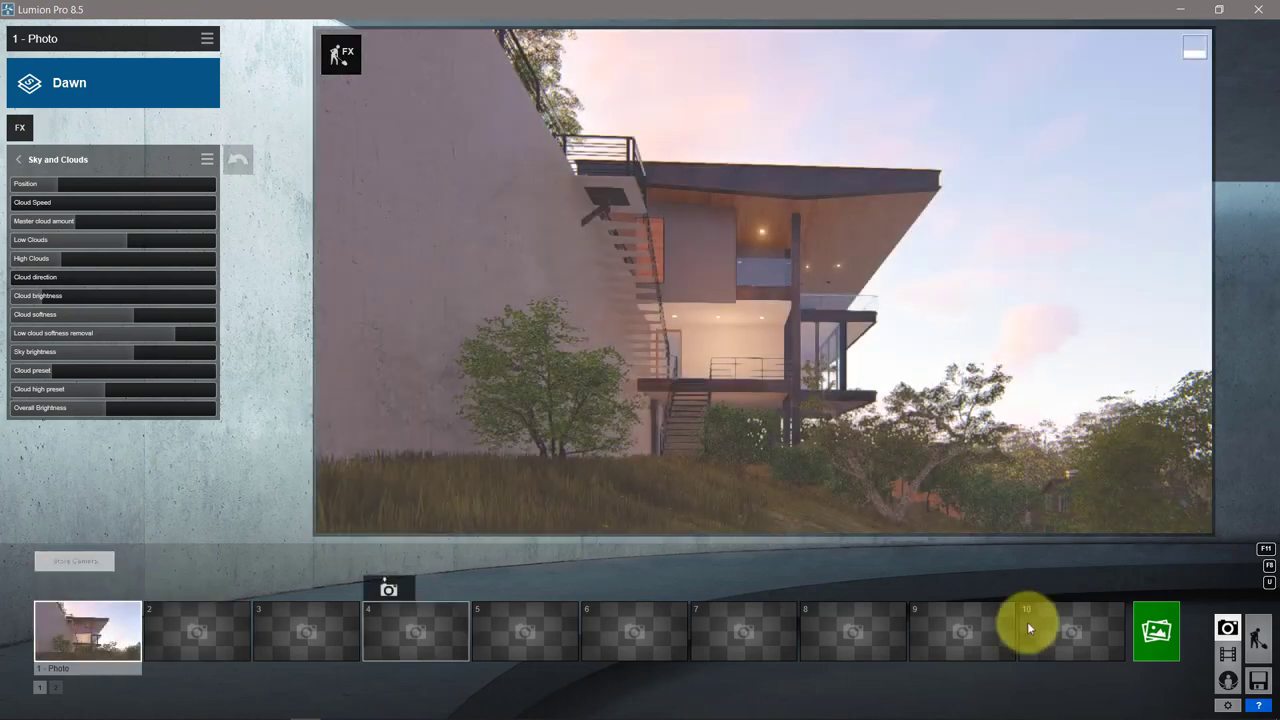
# Render the current shot at Desktop 1920x1080 and confirm saving the photo
pyautogui.click(1150, 628)
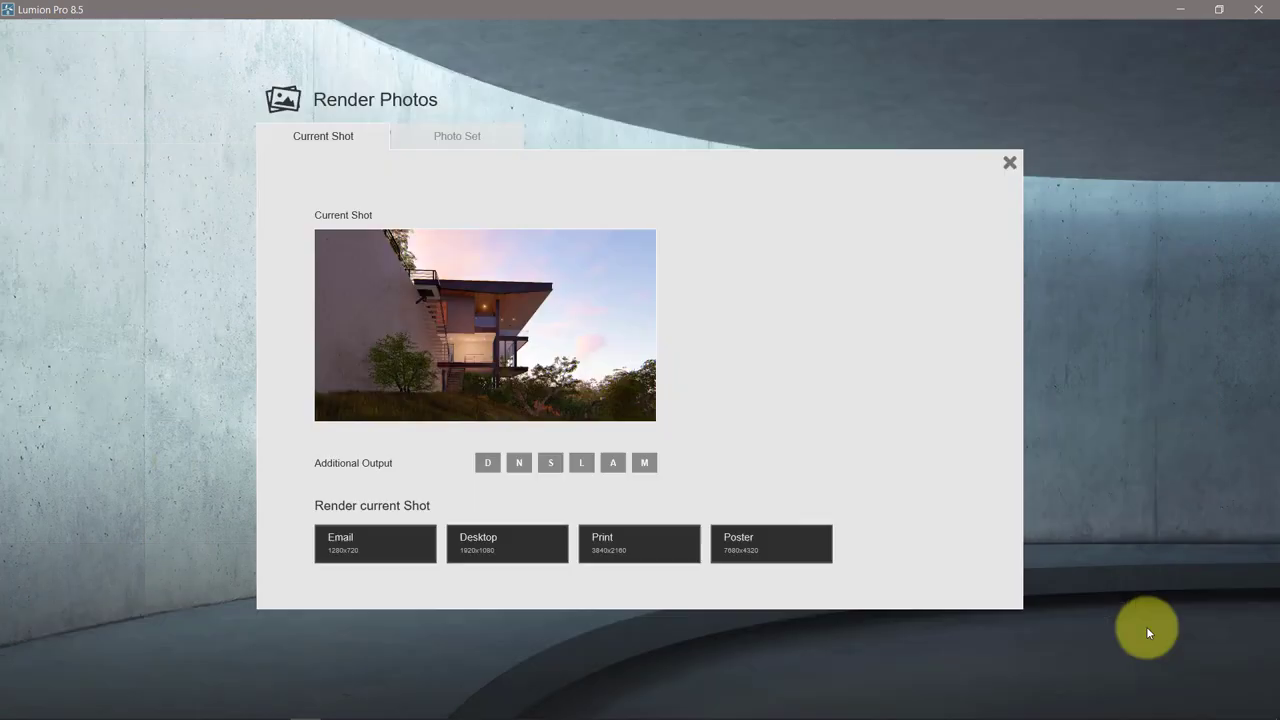
pyautogui.press('Return')
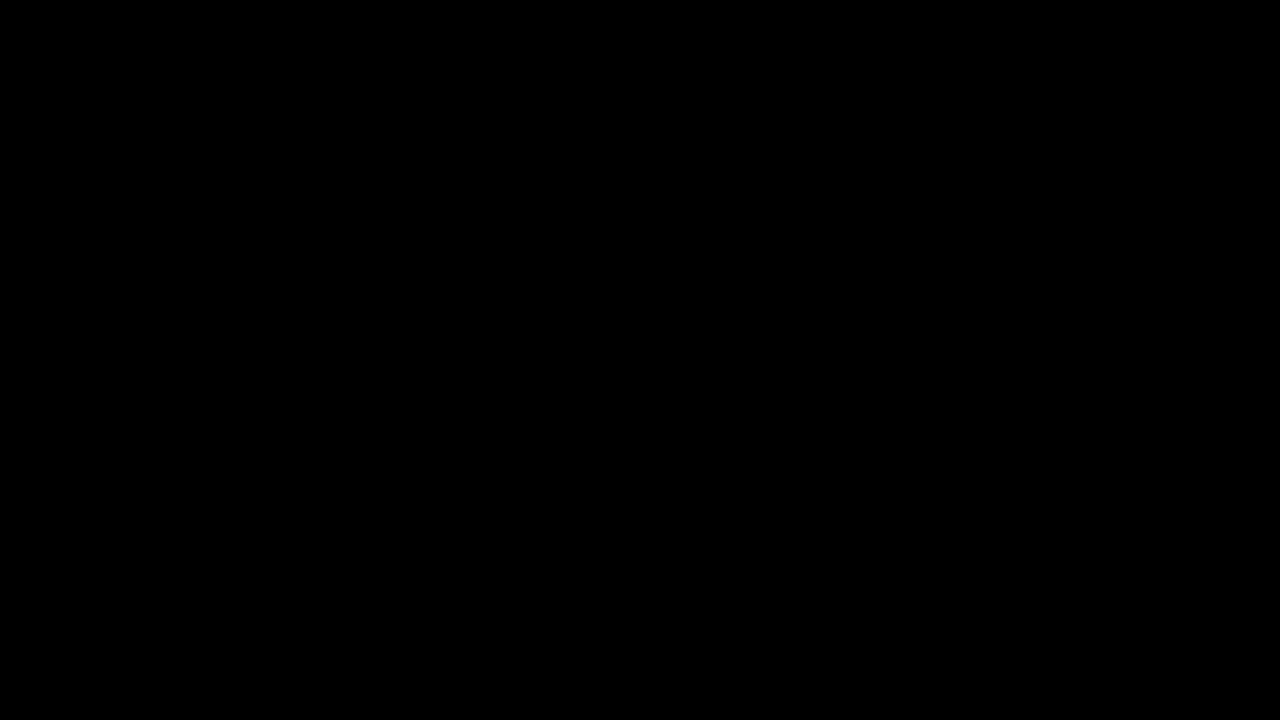